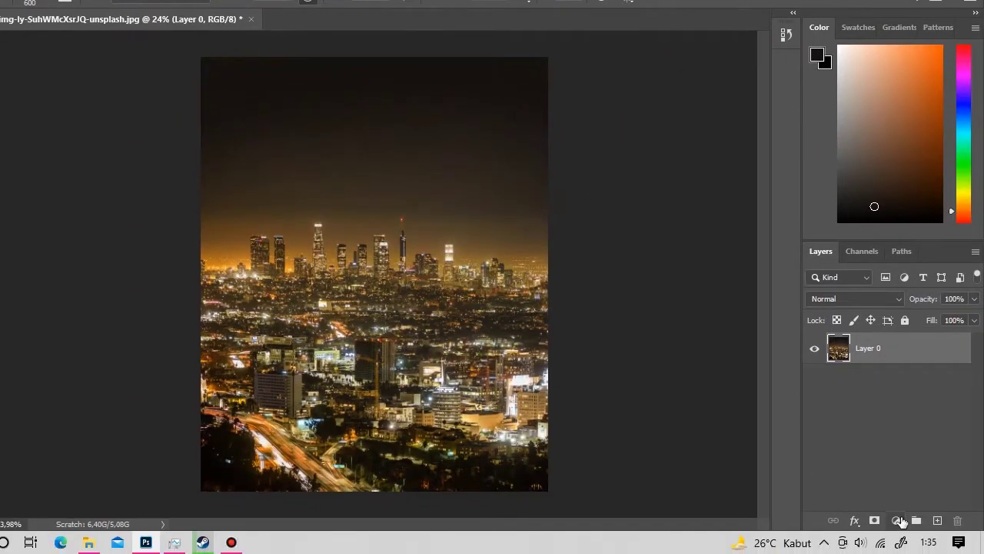
Step: Add a Hue/Saturation layer at Hue -180 and drag the daniel-jensen photo into the document
click(965, 537)
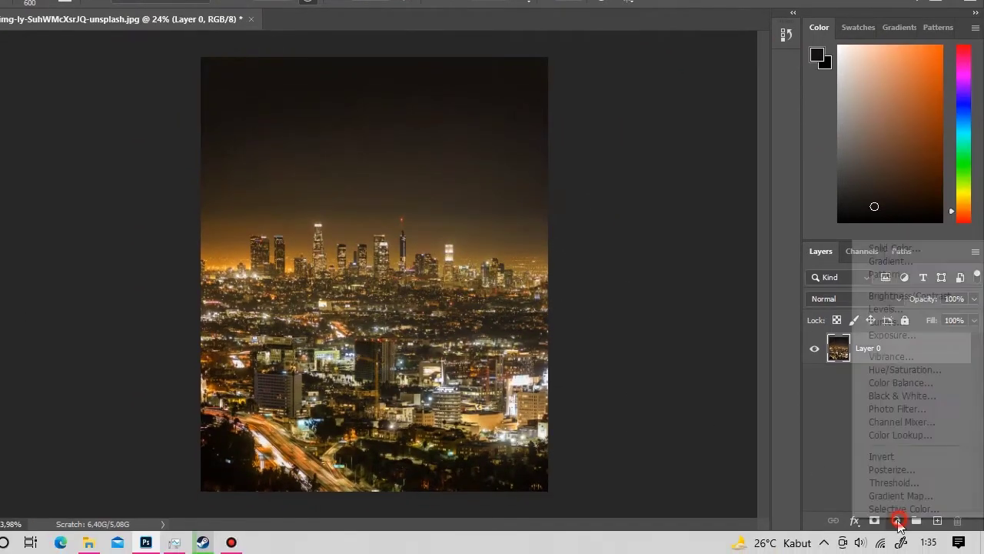
click(904, 369)
drag(770, 210, 666, 209)
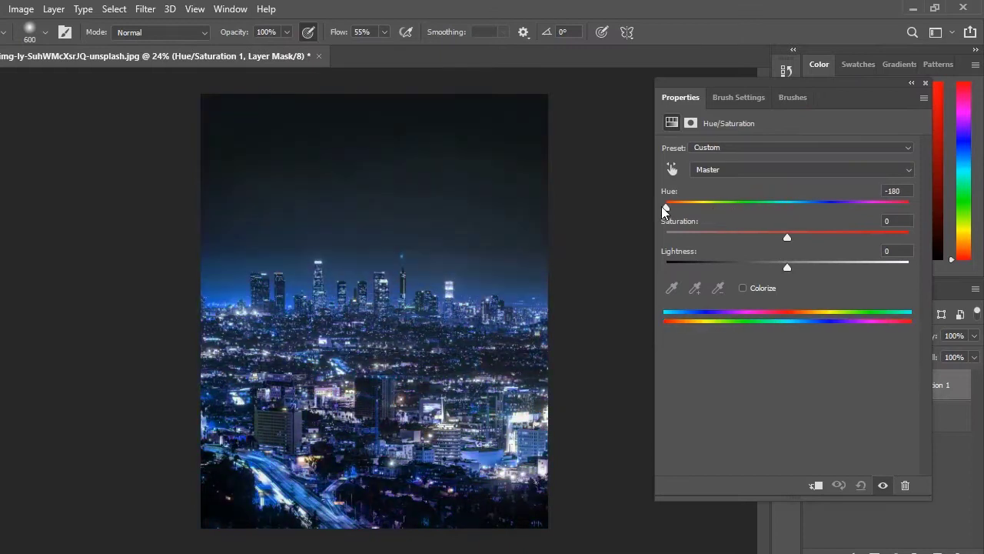
click(927, 83)
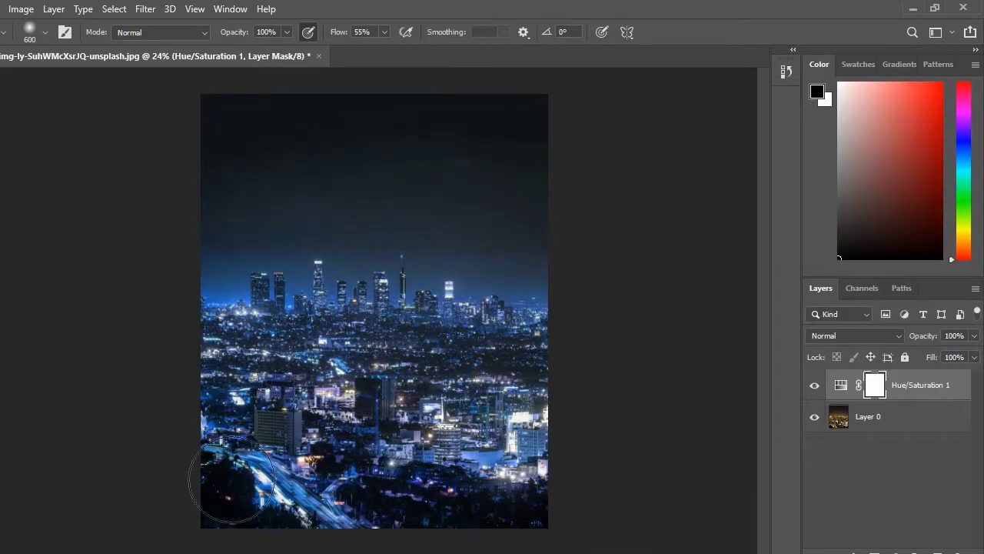
click(155, 542)
mouse_move(337, 92)
mouse_down()
mouse_move(295, 548)
mouse_move(475, 338)
mouse_up()
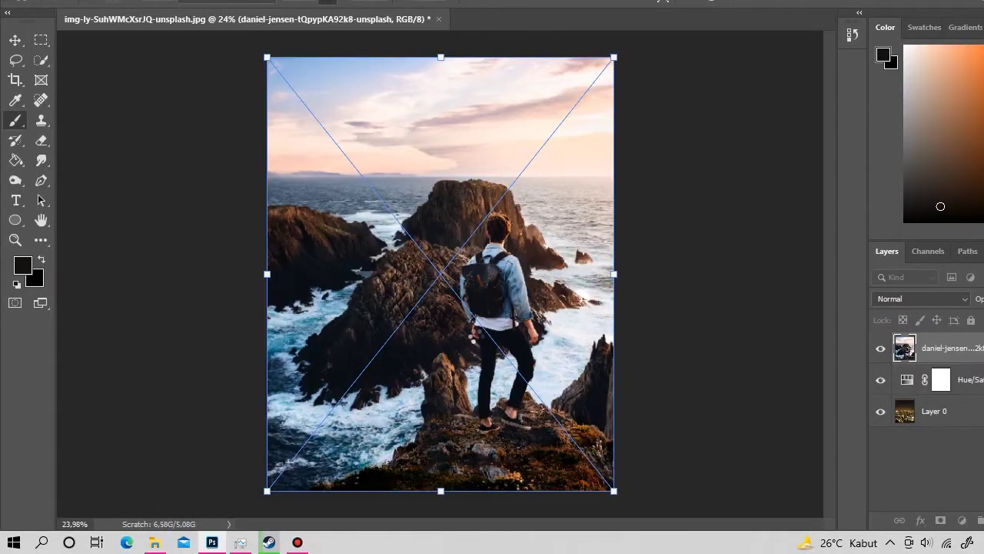
Step: Commit the placed photo, select the man with Select > Subject, and zoom in on his backpack
key(Return)
click(180, 8)
click(196, 159)
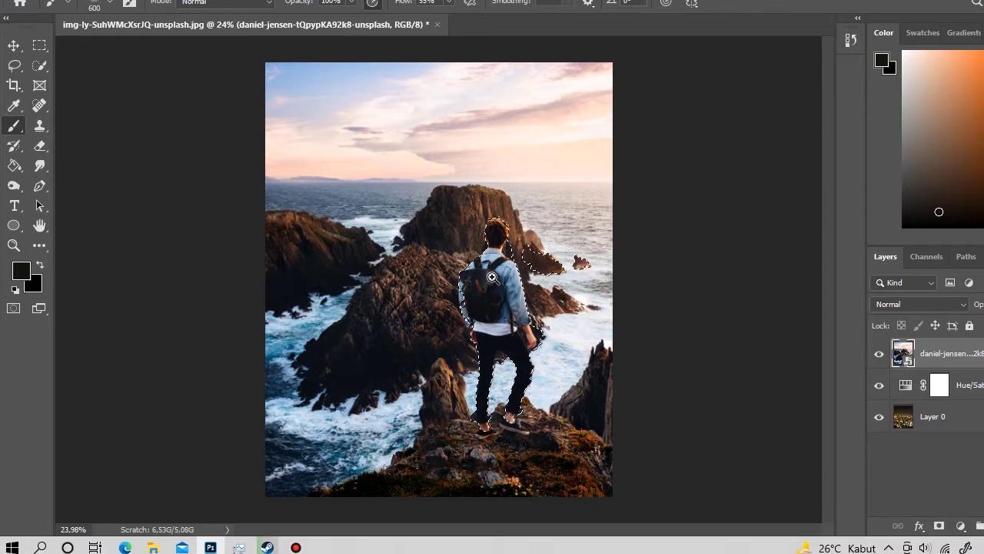
drag(488, 319, 538, 319)
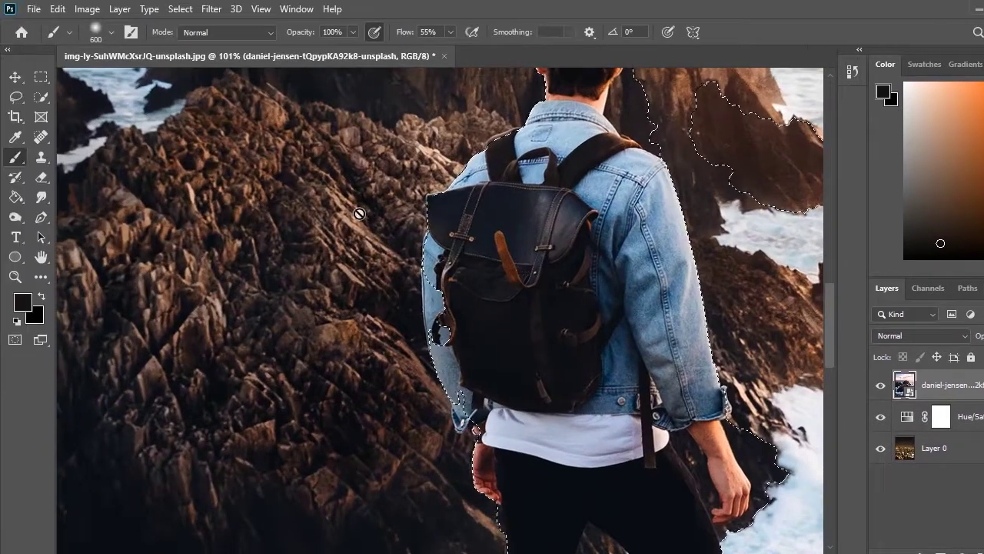
click(41, 217)
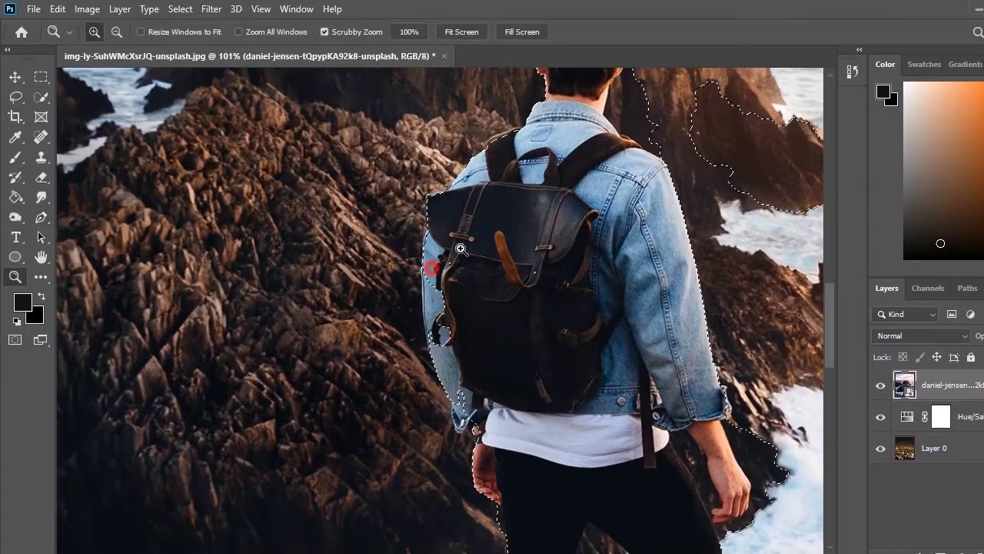
Step: Start a pen path with anchors along the left edge of the jacket sleeve
drag(442, 261, 477, 262)
click(413, 280)
click(408, 347)
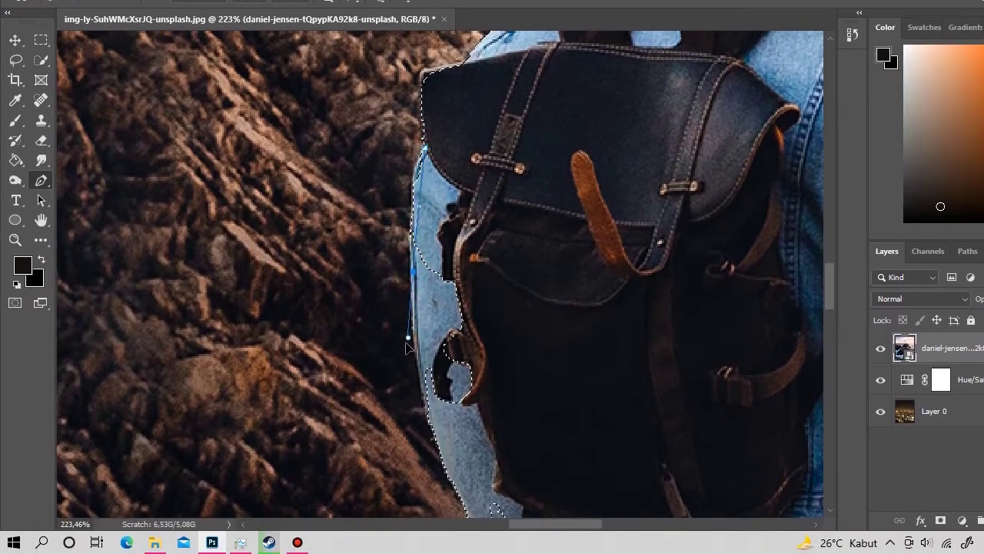
scroll(436, 331, down, 5)
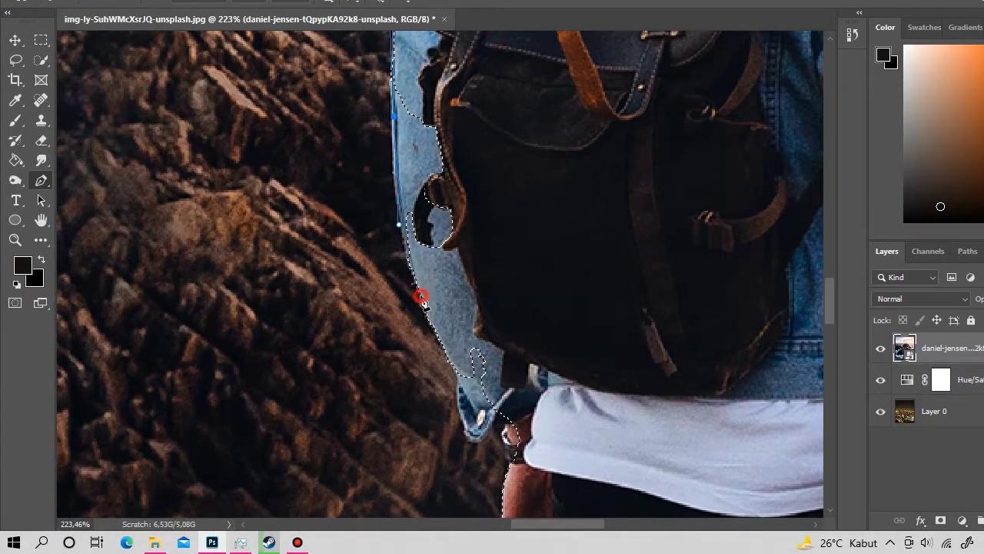
drag(448, 346, 463, 387)
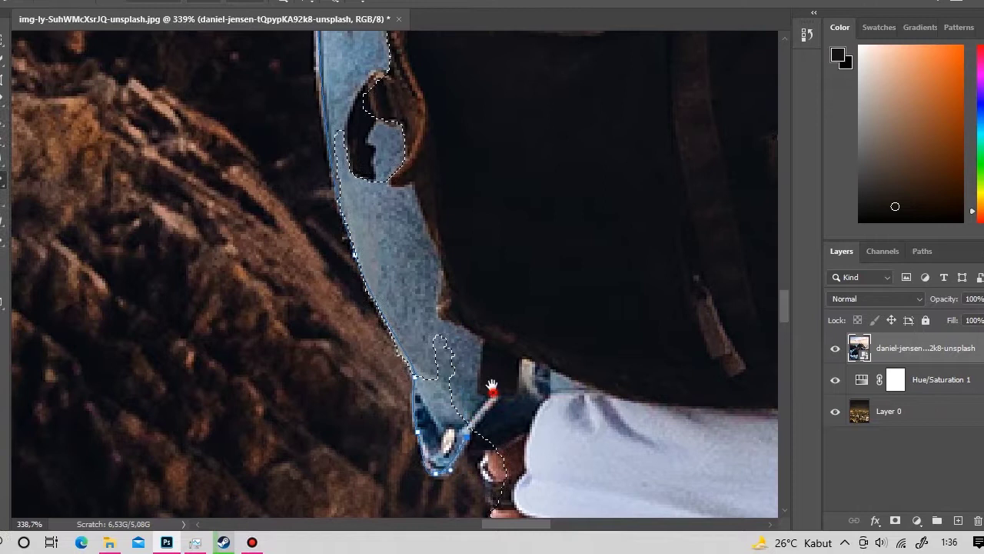
drag(492, 384, 470, 304)
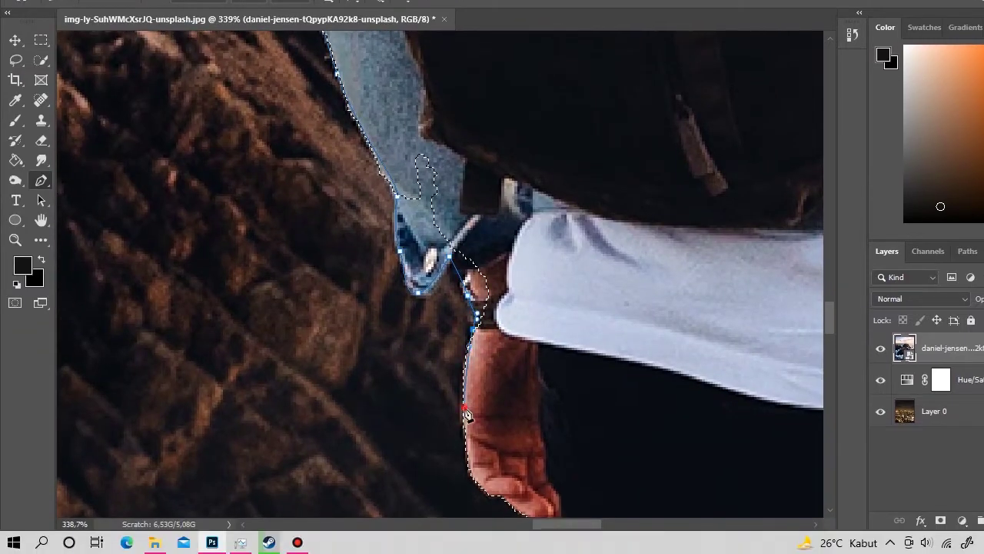
Step: Extend the path with a curved anchor following the edge of the hand
click(467, 446)
drag(468, 446, 435, 285)
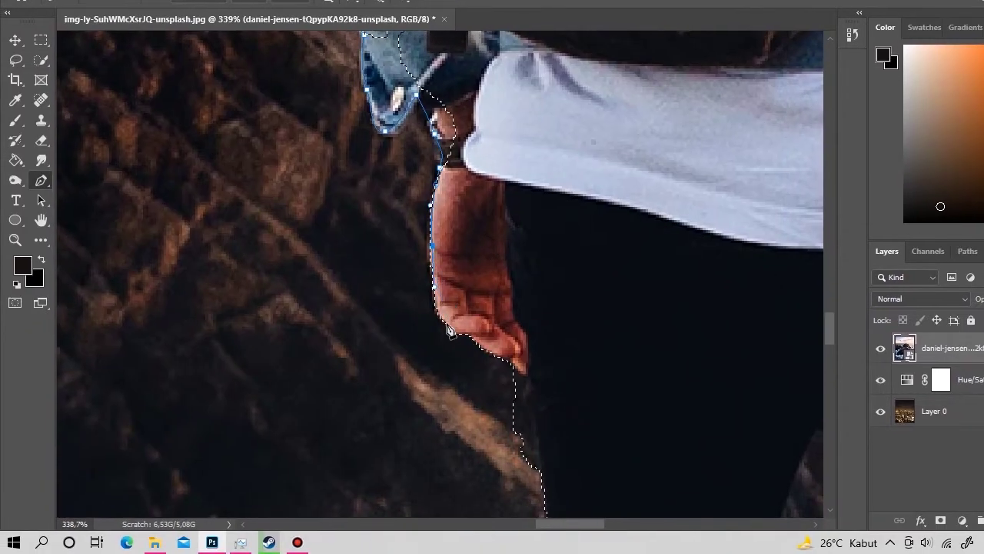
scroll(471, 343, down, 2)
scroll(481, 323, down, 2)
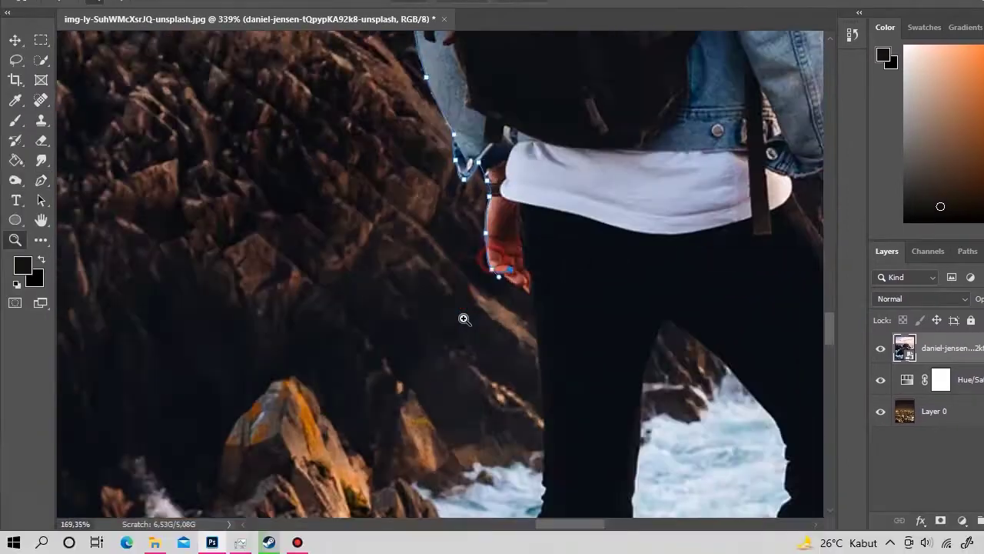
scroll(489, 299, down, 2)
scroll(492, 288, down, 2)
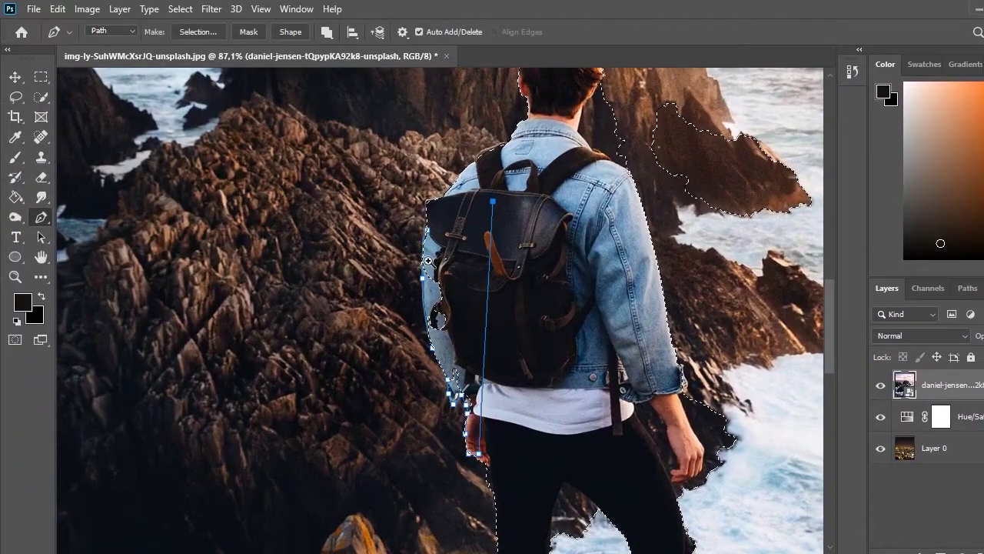
scroll(450, 237, up, 8)
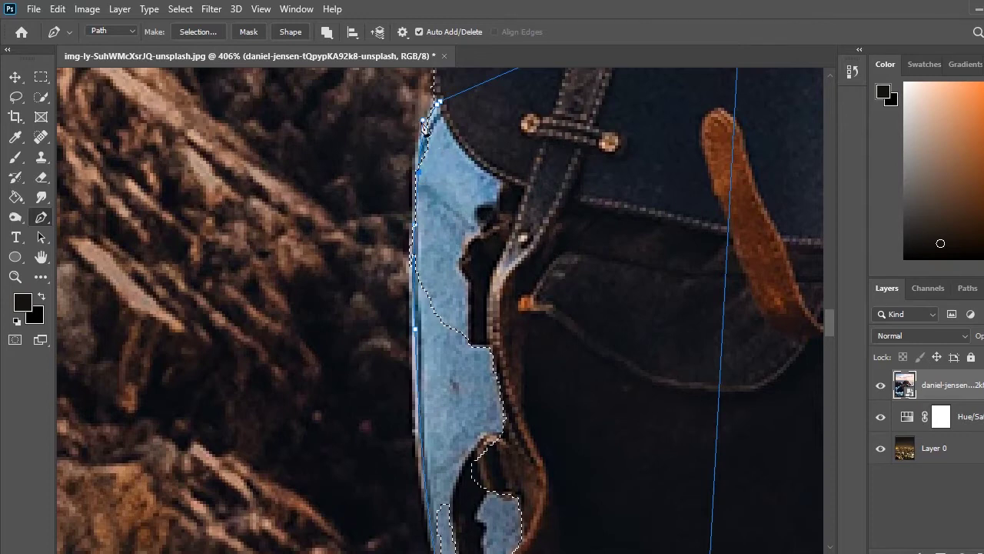
scroll(424, 127, up, 5)
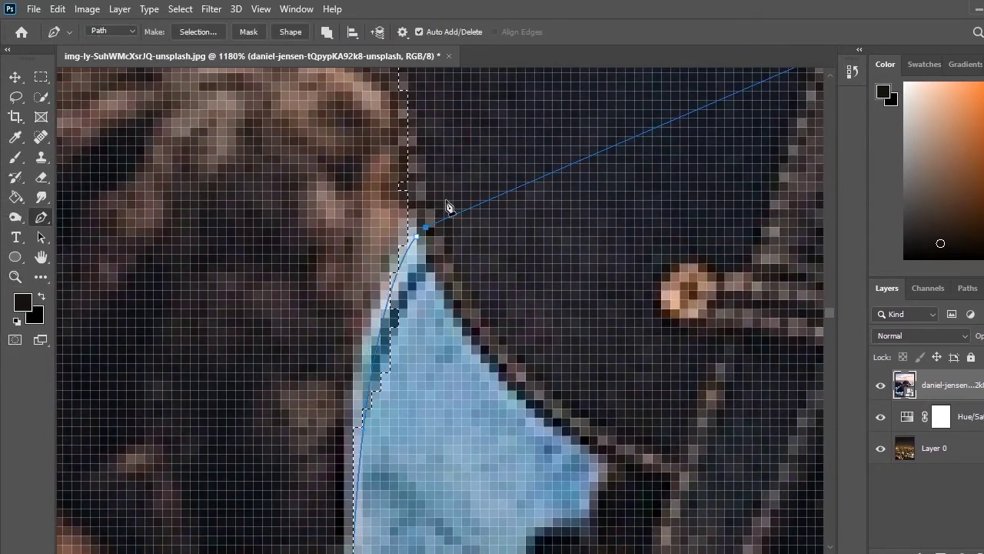
scroll(415, 240, down, 10)
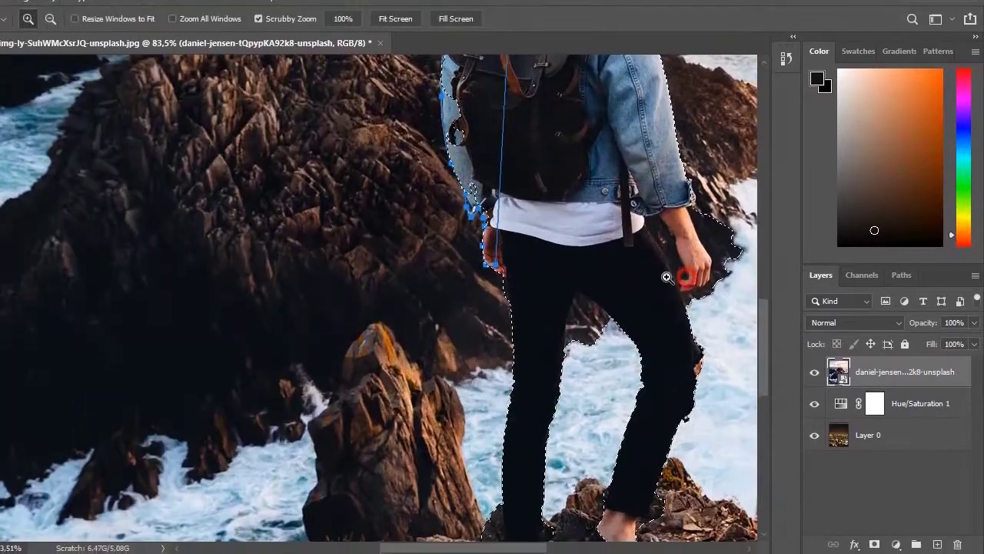
scroll(690, 329, down, 3)
scroll(691, 328, up, 5)
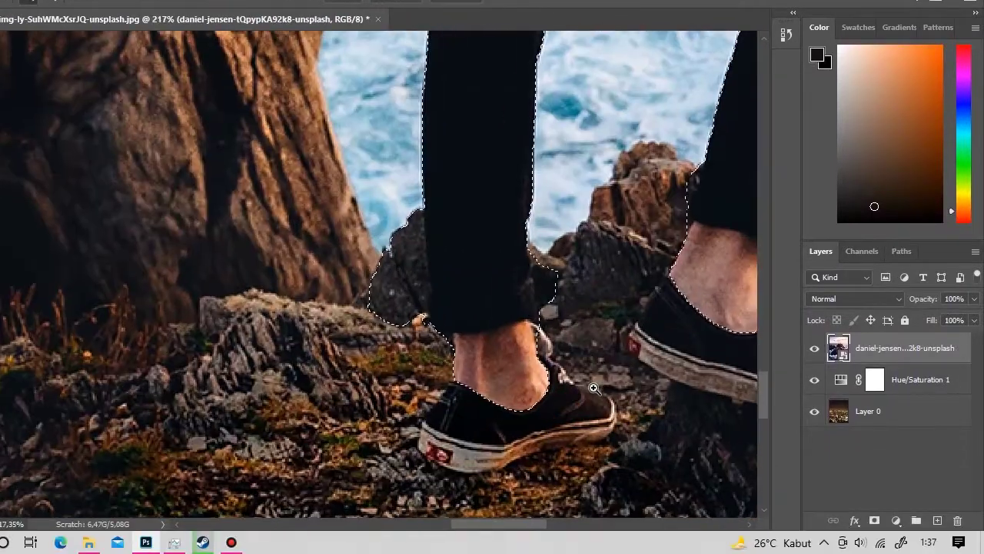
Step: Trace path anchors along the left shoe's sole and ankle edge, undoing misplaced points
scroll(589, 345, up, 1)
drag(492, 276, 435, 281)
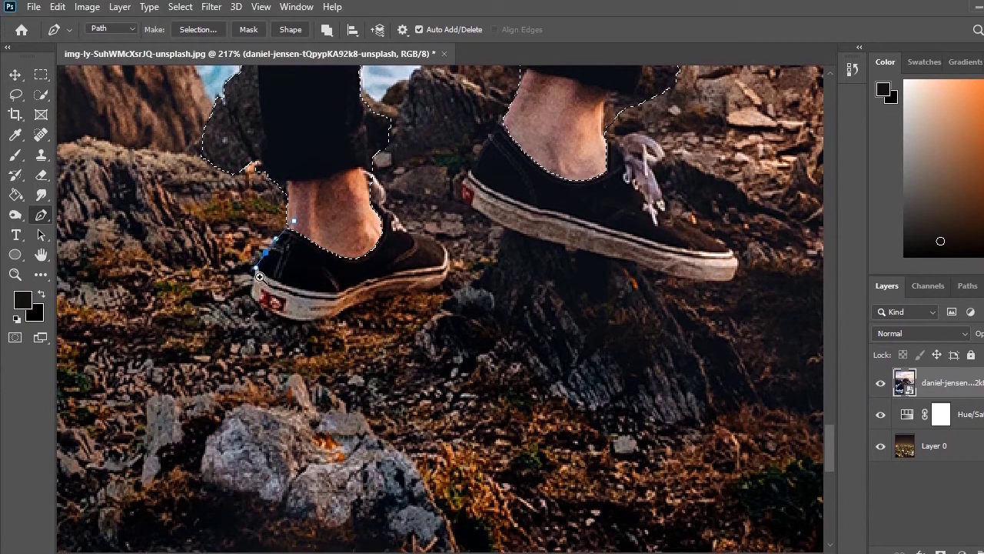
drag(267, 261, 308, 262)
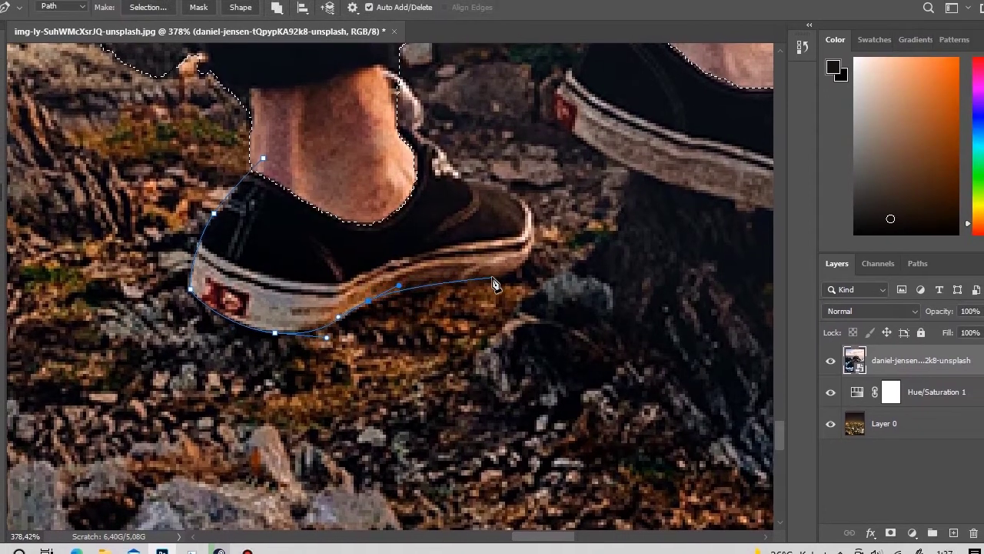
drag(543, 261, 577, 252)
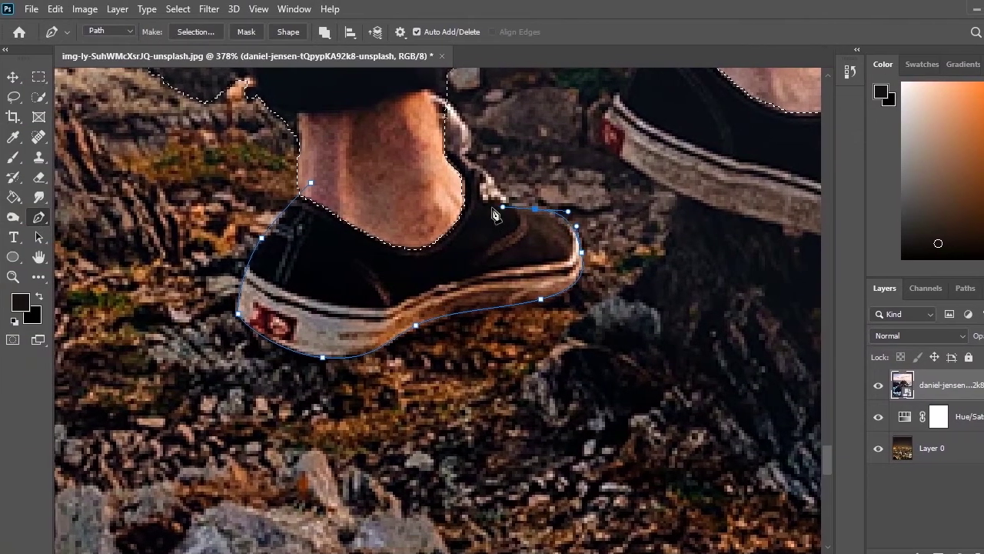
click(481, 206)
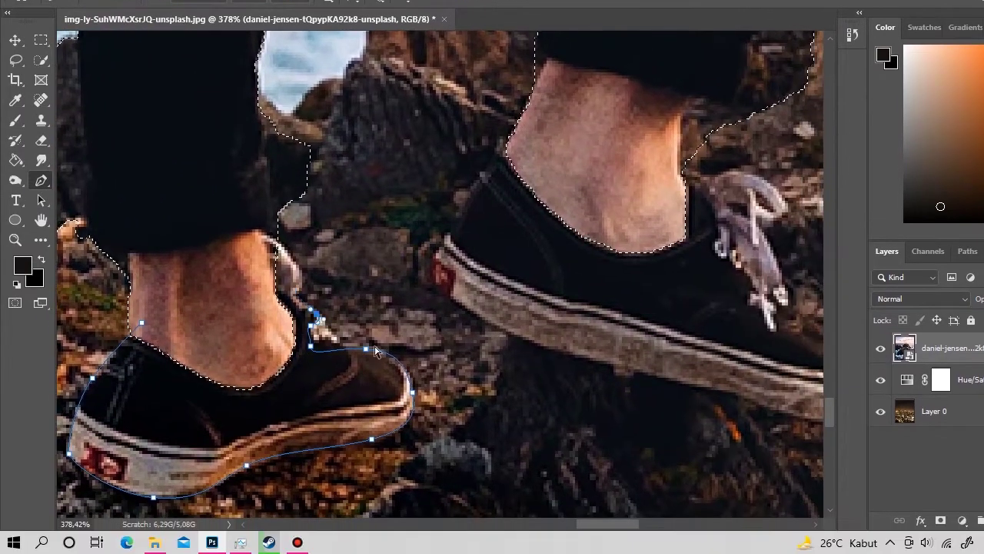
key(ctrl+z)
key(ctrl+z)
click(301, 281)
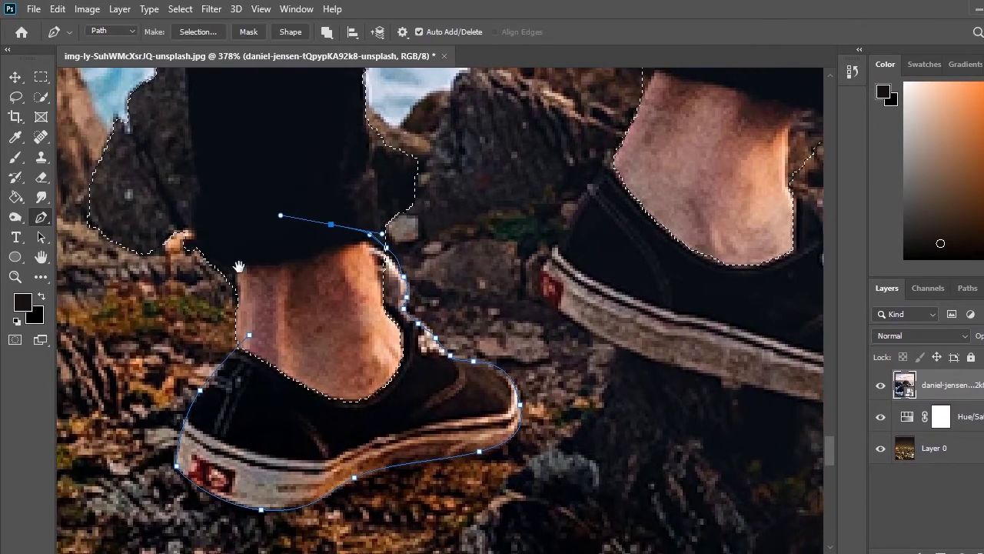
click(235, 262)
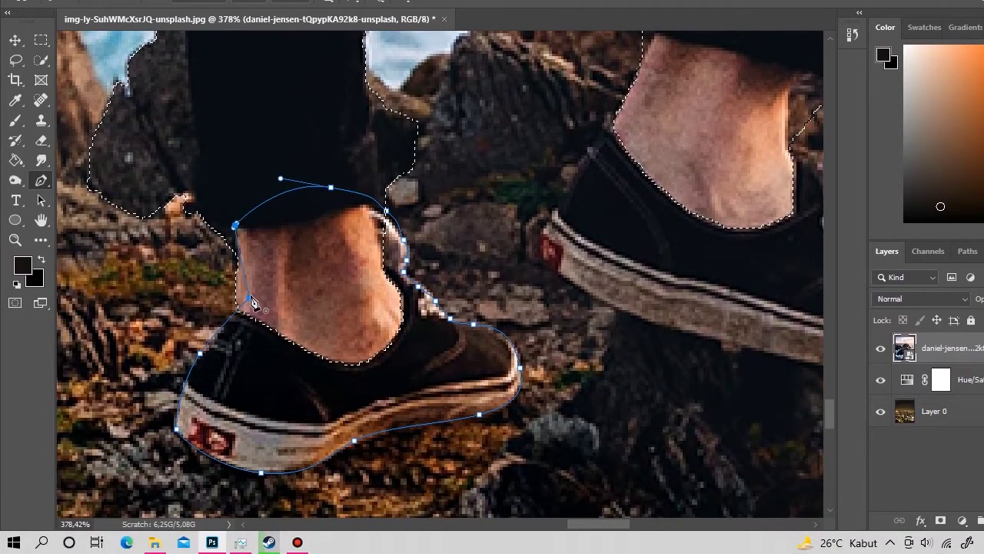
click(240, 314)
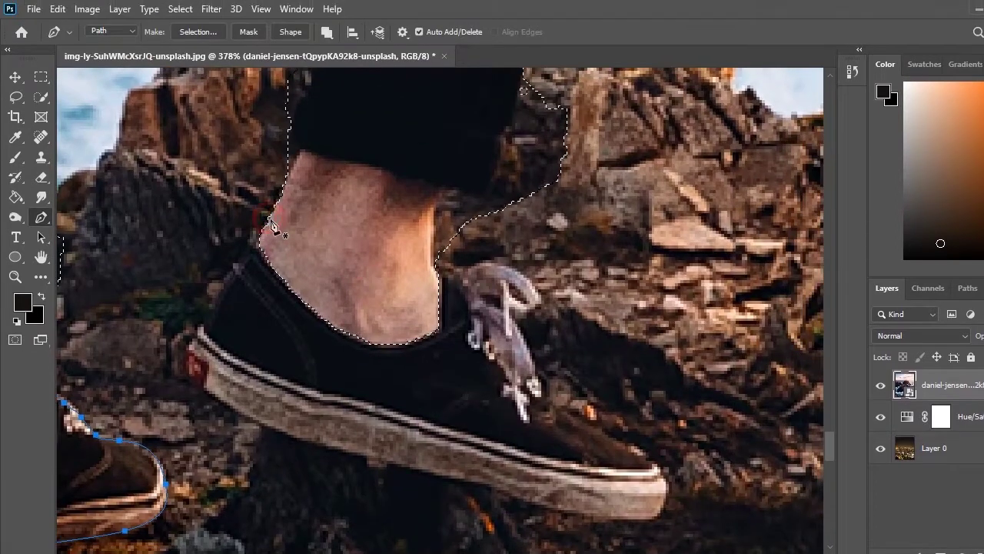
Step: Trace the right shoe from heel around sole, toe and laces, closing the path
click(270, 220)
click(244, 258)
drag(206, 275, 200, 289)
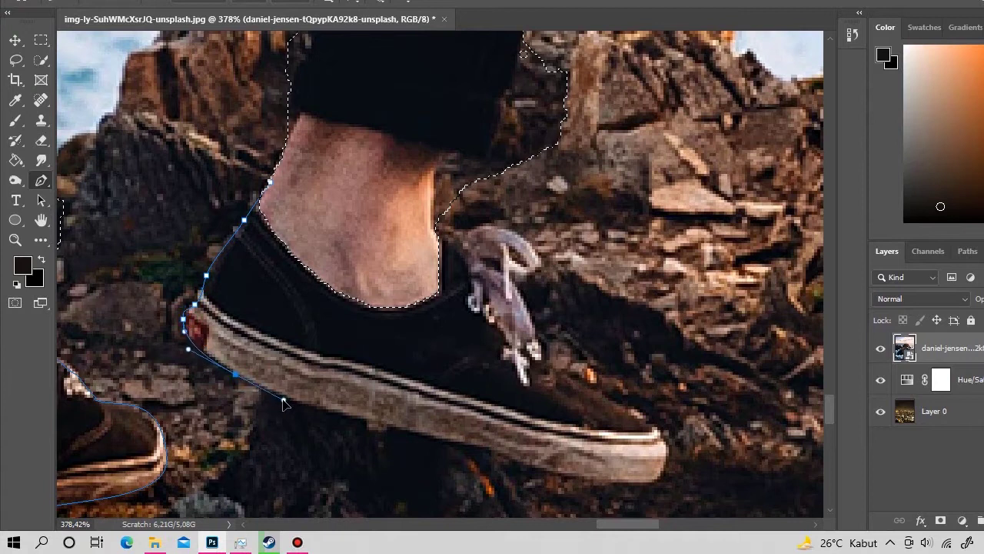
drag(391, 418, 265, 369)
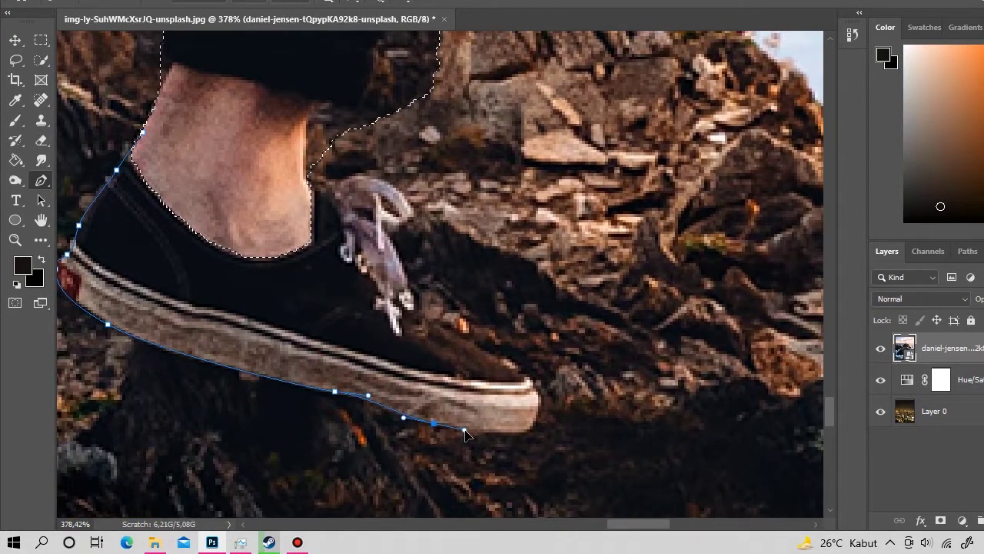
drag(464, 434, 366, 358)
click(429, 351)
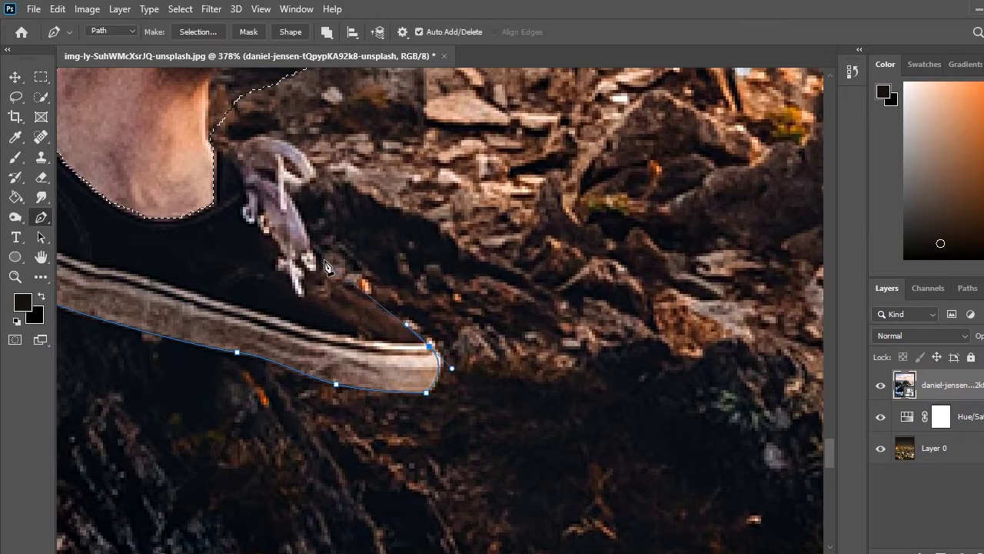
click(311, 245)
drag(311, 246, 375, 363)
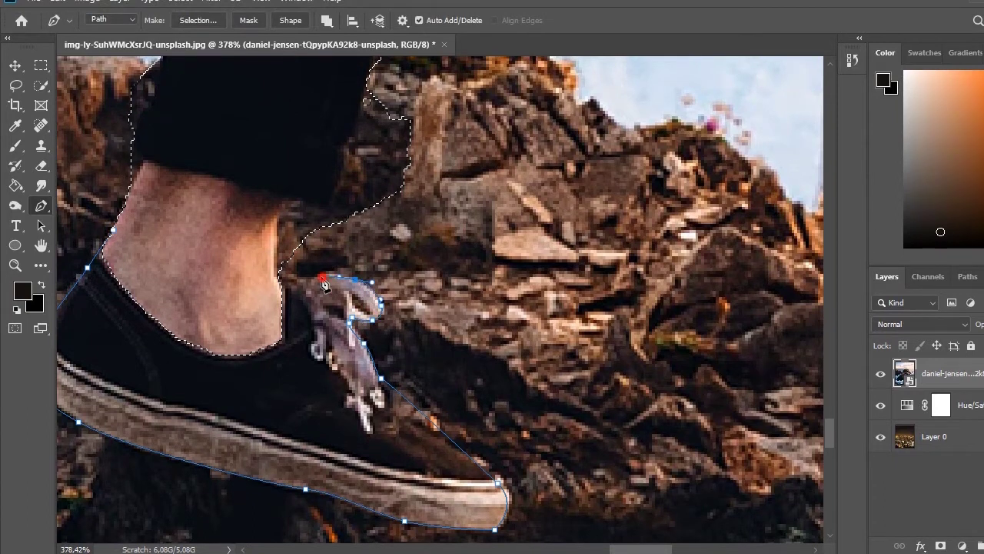
drag(304, 269, 302, 275)
click(272, 289)
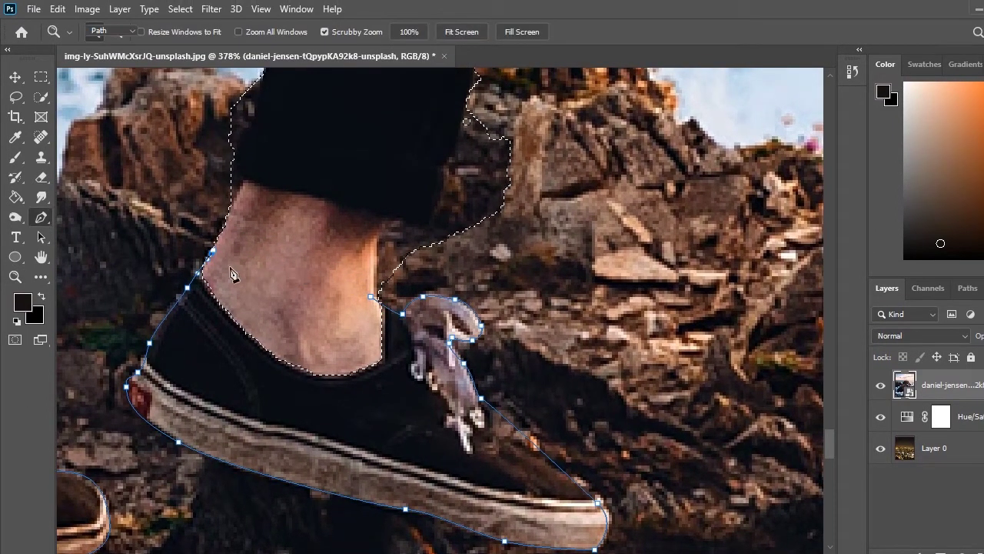
click(215, 256)
scroll(230, 262, down, 10)
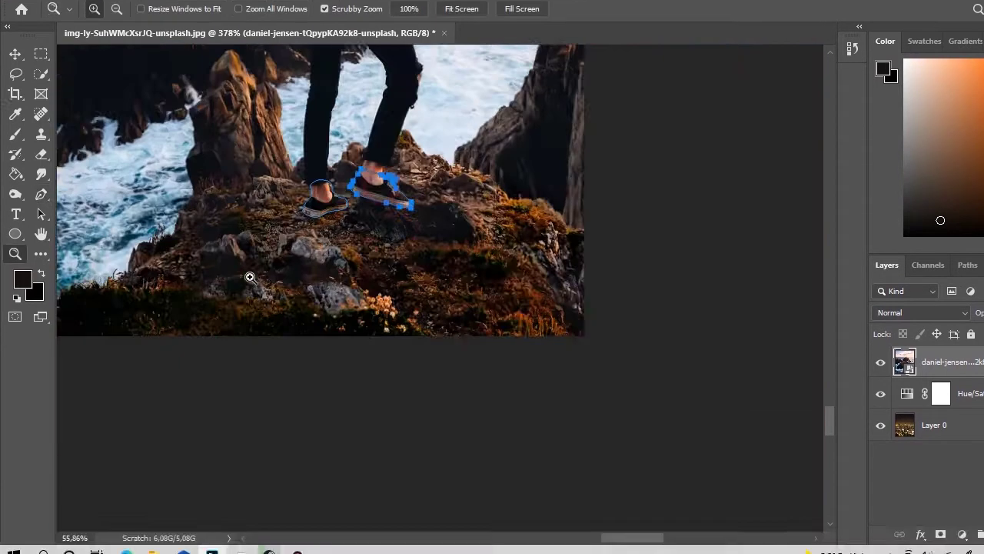
scroll(336, 148, up, 3)
Step: Undo the premature layer copy and add the shoe path to the existing selection
key(ctrl+j)
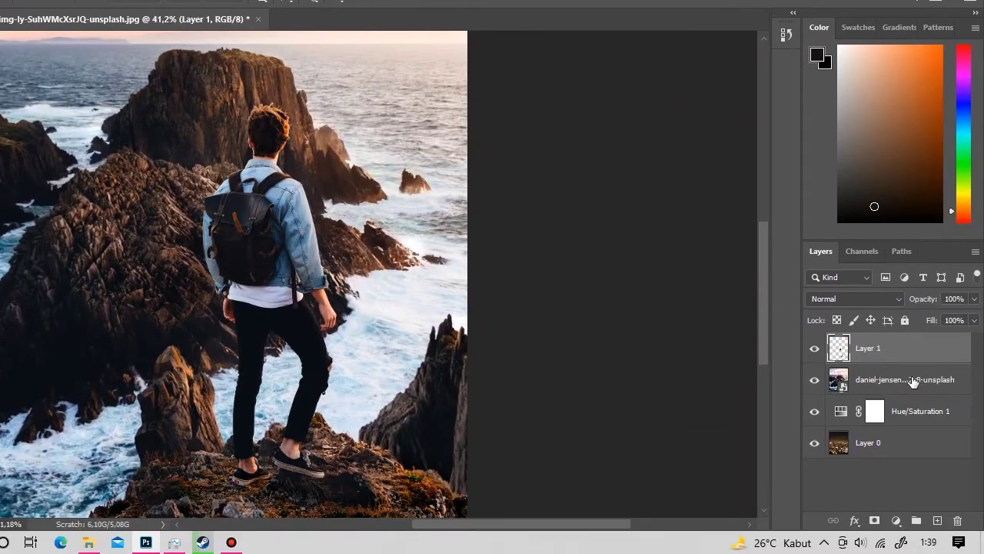
click(913, 381)
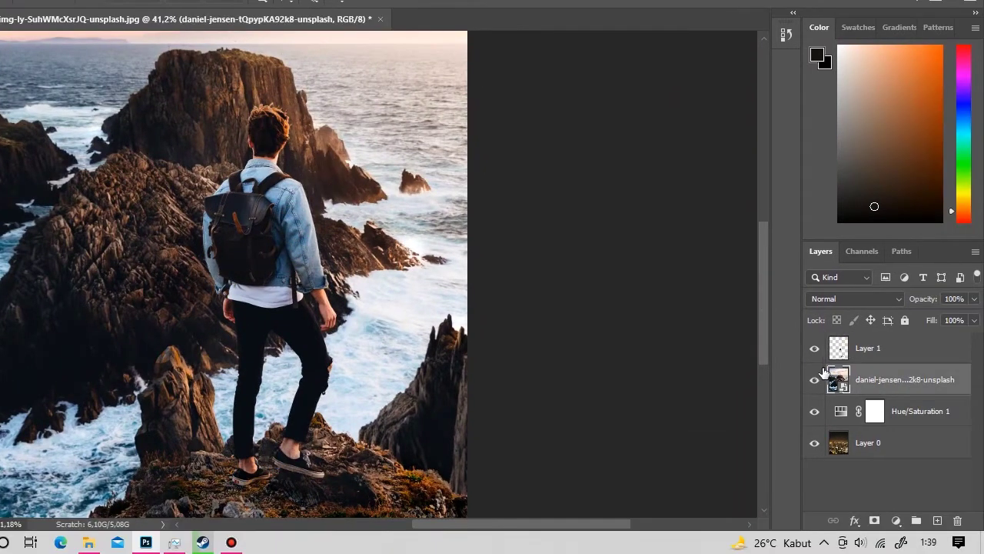
key(ctrl+z)
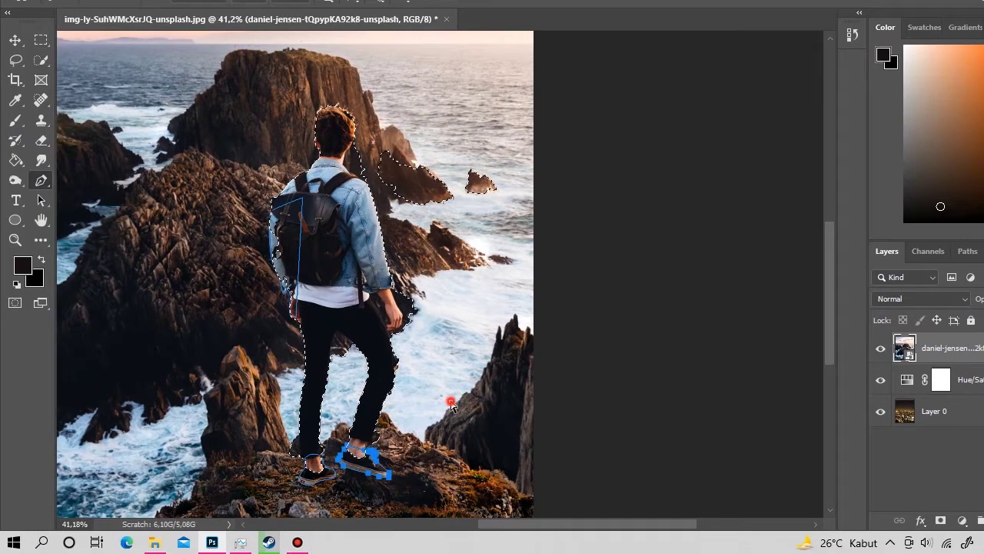
right_click(428, 87)
click(492, 153)
click(442, 234)
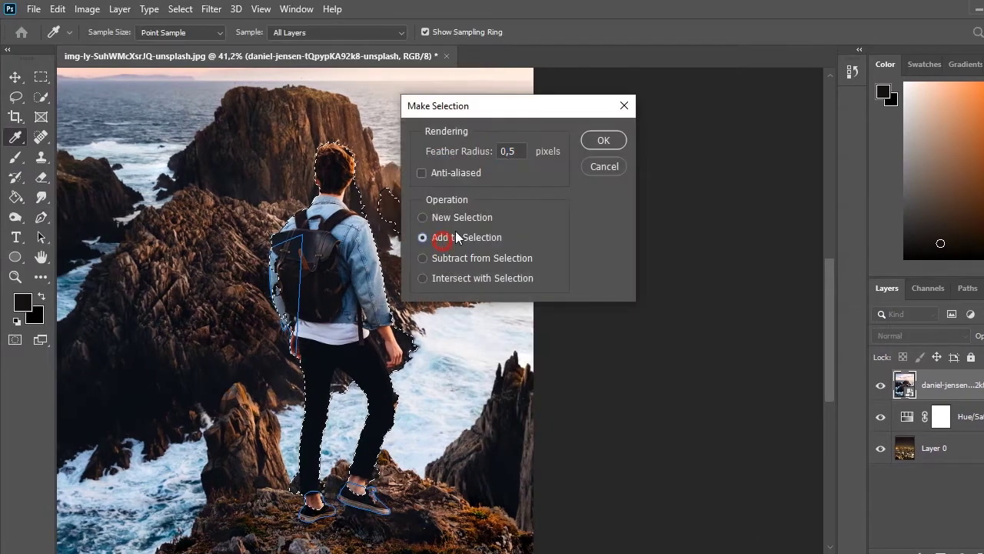
key(Return)
Step: Copy the combined selection to a new layer and delete the original photo layer
key(ctrl+j)
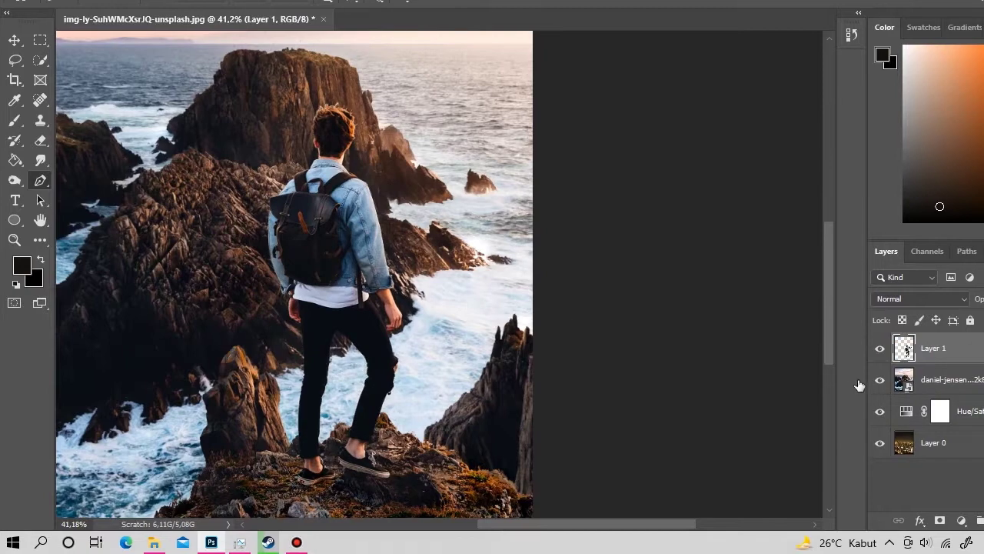
click(915, 378)
key(Delete)
Step: Zoom in on the feet and erase the dark fur beside the left leg
key(z)
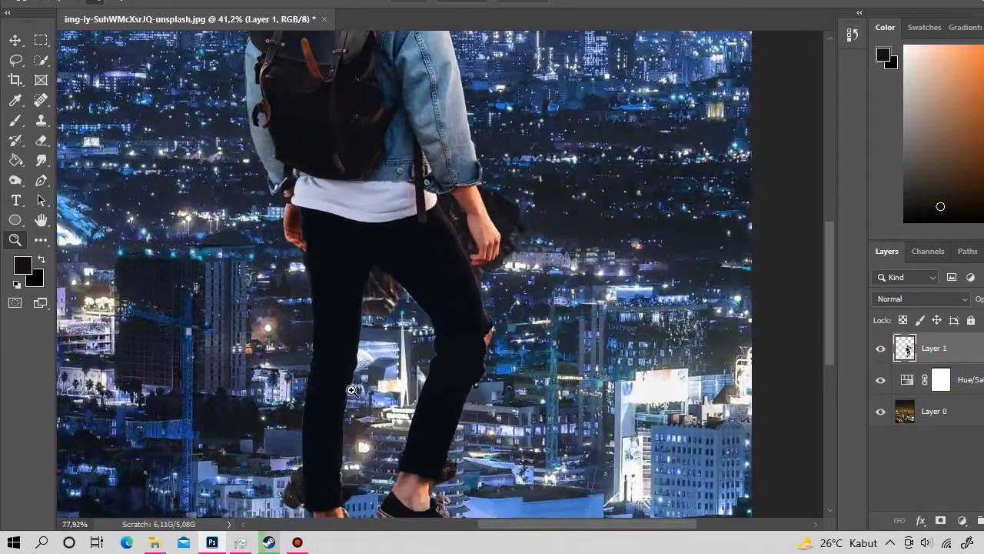
drag(377, 378, 410, 379)
click(410, 379)
key(e)
right_click(307, 274)
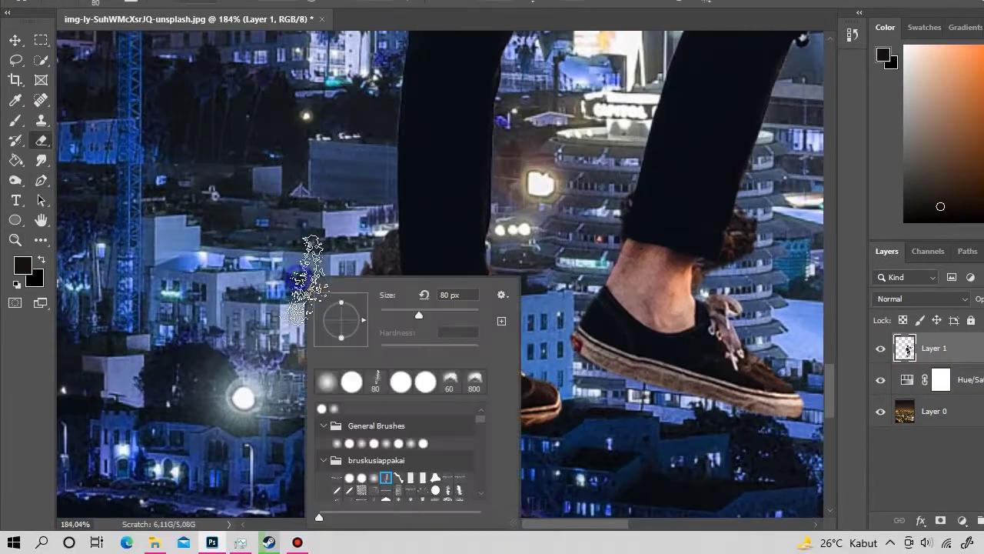
key(Escape)
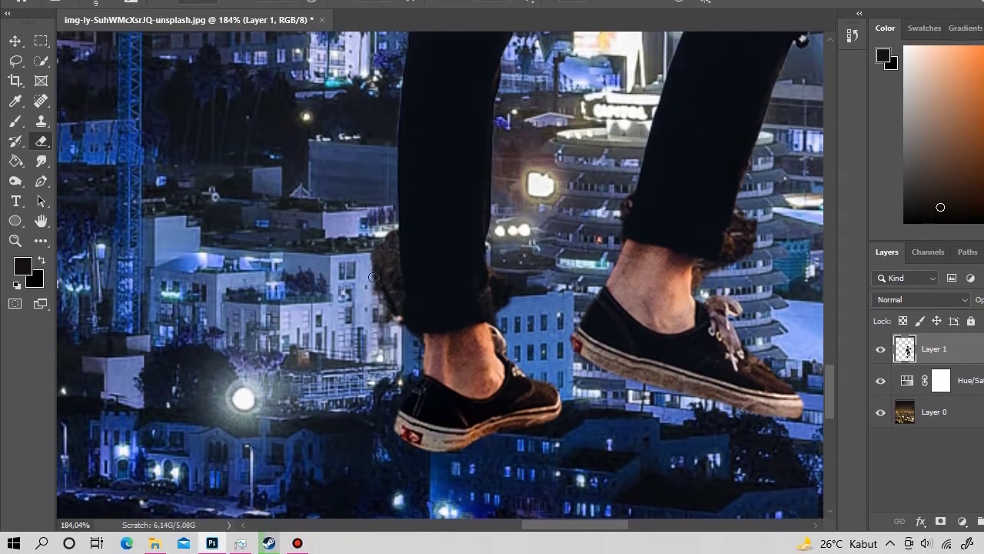
drag(358, 312, 382, 271)
right_click(381, 277)
key(Escape)
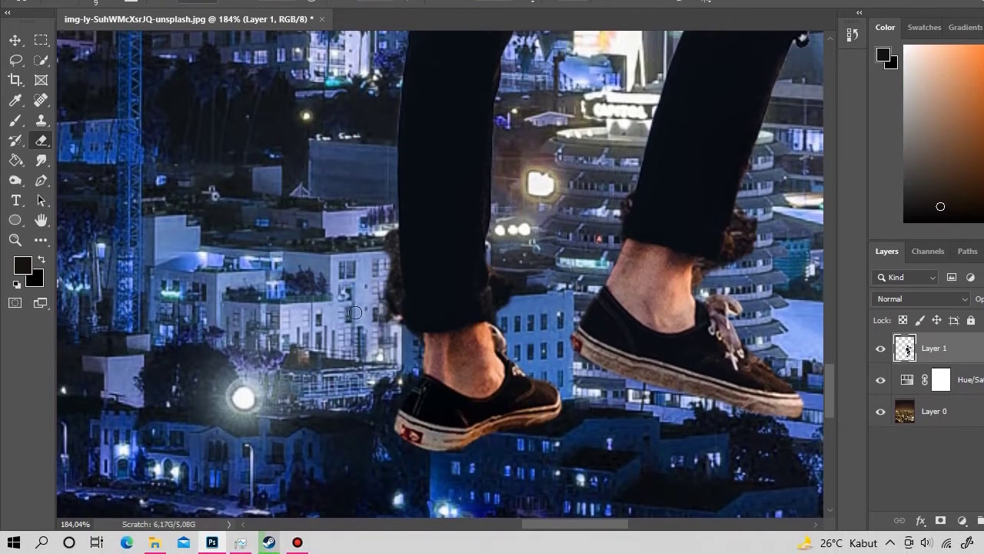
drag(393, 319, 391, 270)
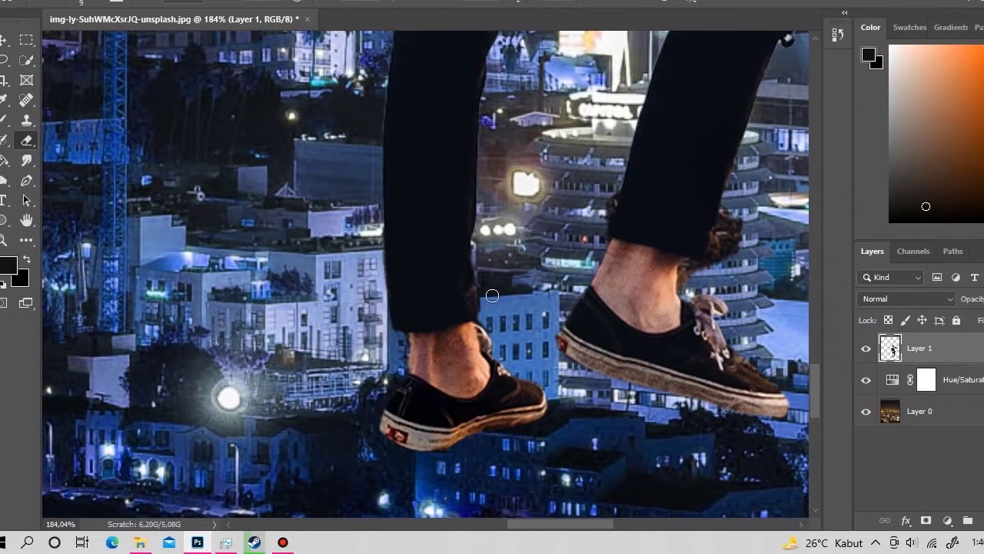
Step: Erase the brown leftover between the man's legs
mouse_move(492, 317)
mouse_down()
mouse_move(492, 276)
mouse_move(459, 272)
mouse_up()
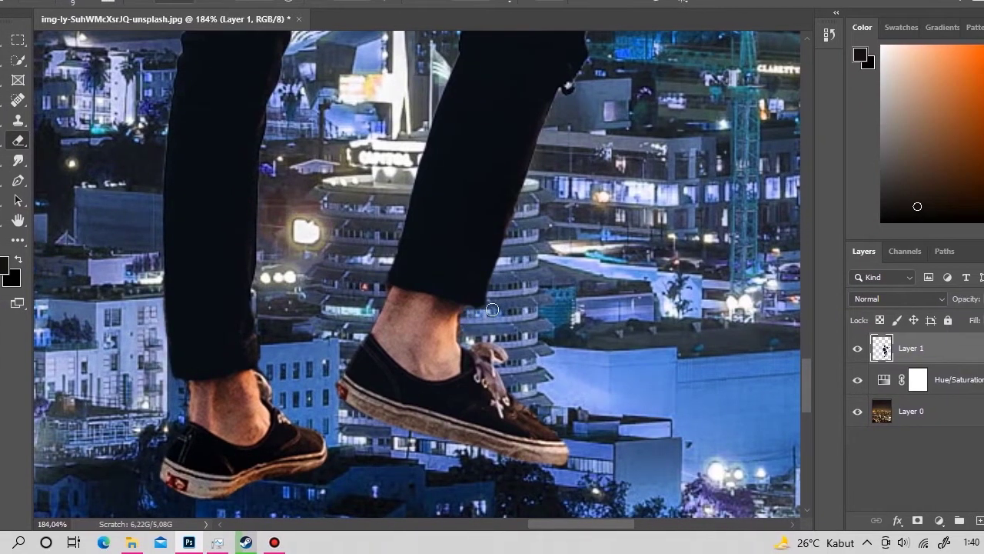
scroll(492, 310, up, 3)
scroll(492, 310, up, 5)
scroll(345, 349, up, 3)
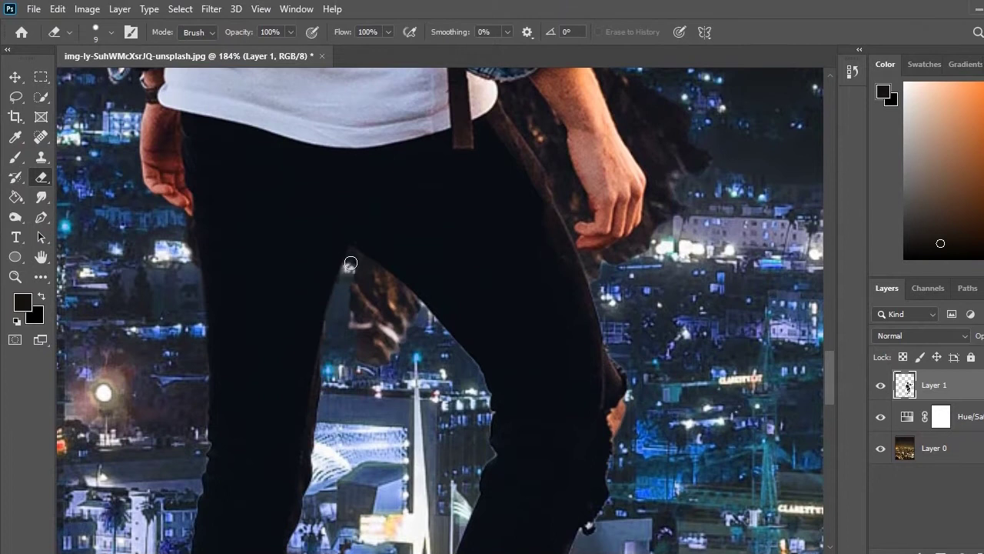
drag(332, 280, 352, 314)
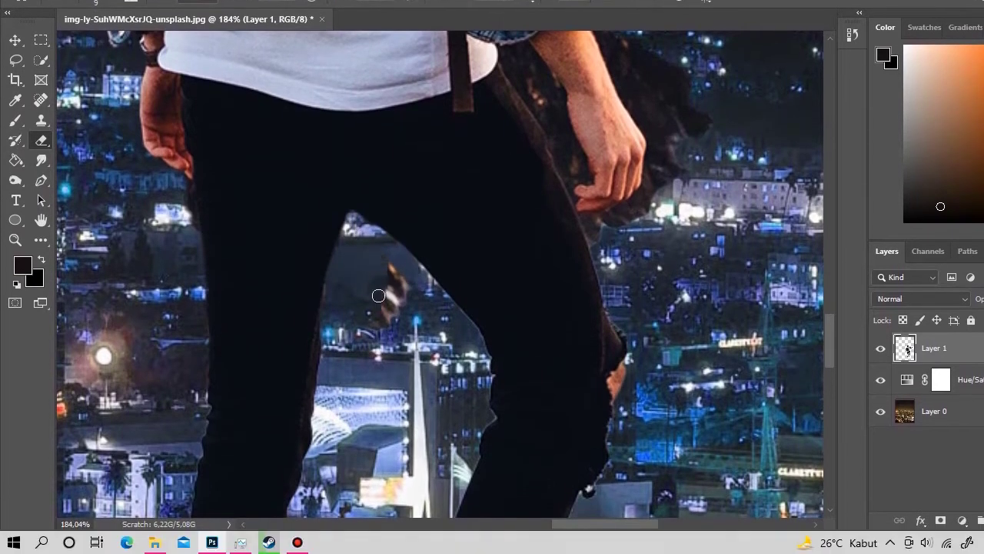
scroll(468, 274, down, 3)
scroll(468, 274, right, 3)
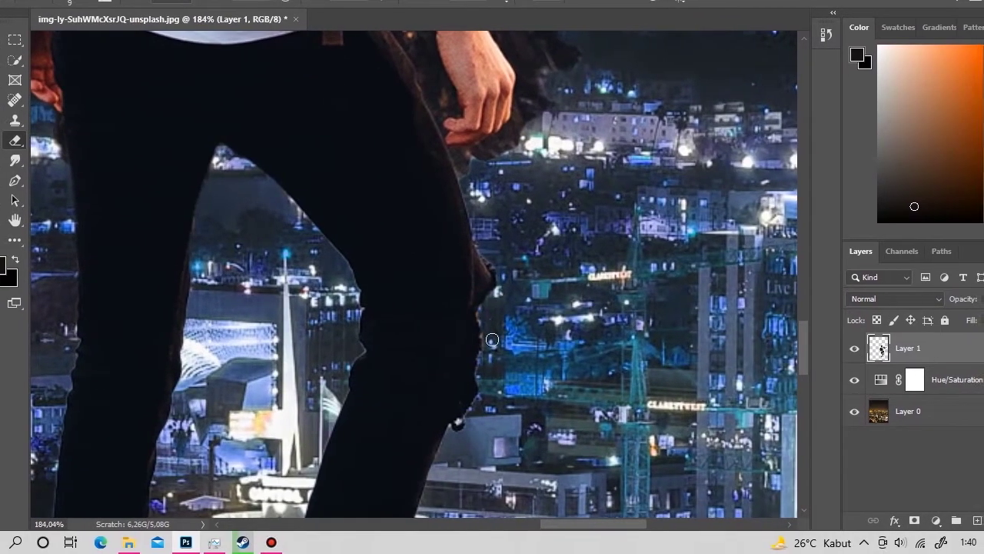
scroll(493, 311, up, 1)
scroll(481, 354, up, 4)
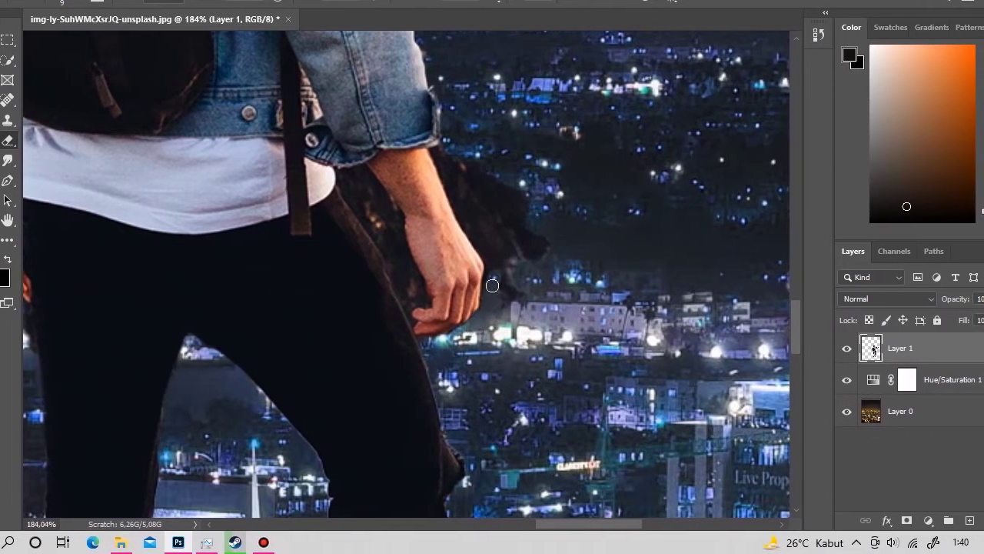
scroll(492, 285, up, 3)
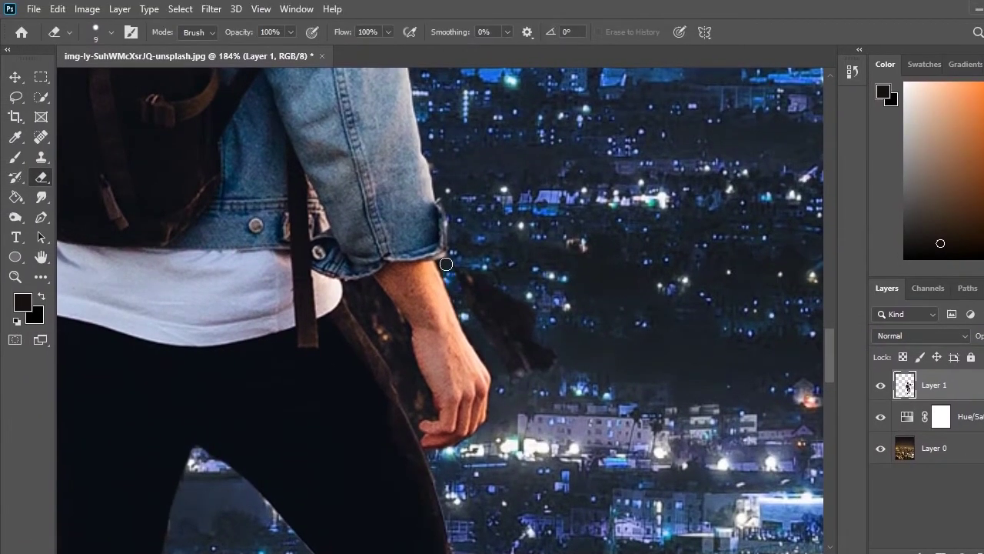
Step: Erase the dark blob beside the wrist and shrink the eraser brush
drag(454, 269, 473, 275)
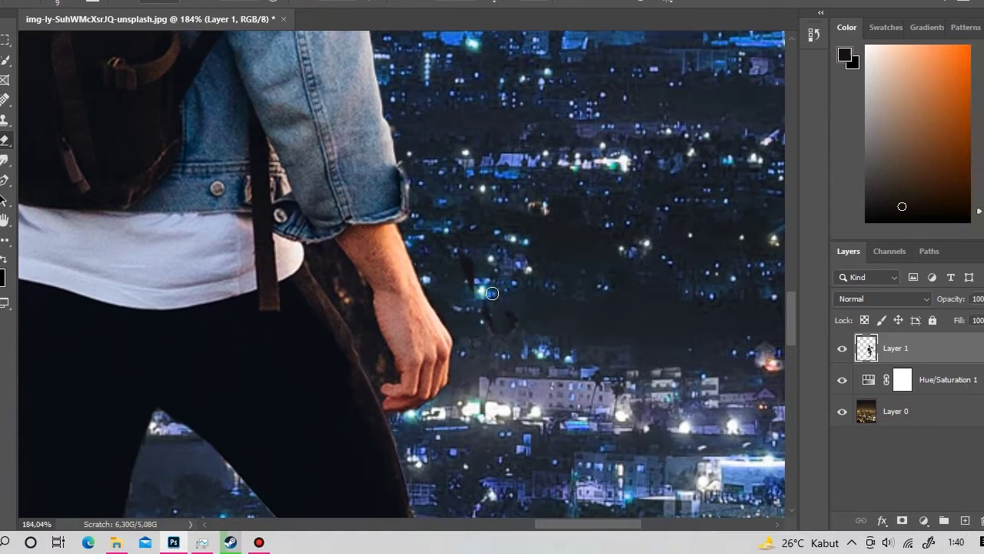
drag(493, 318, 479, 302)
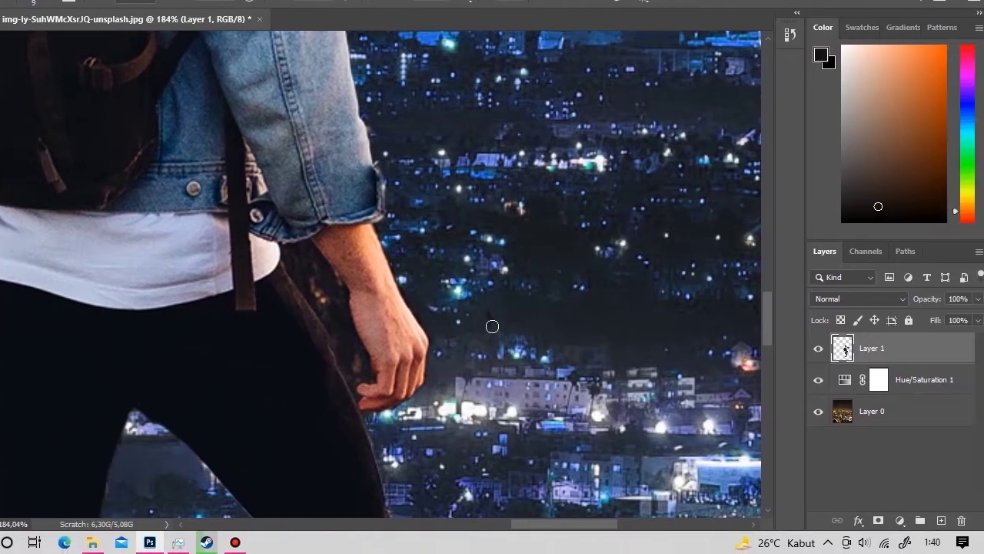
key(z)
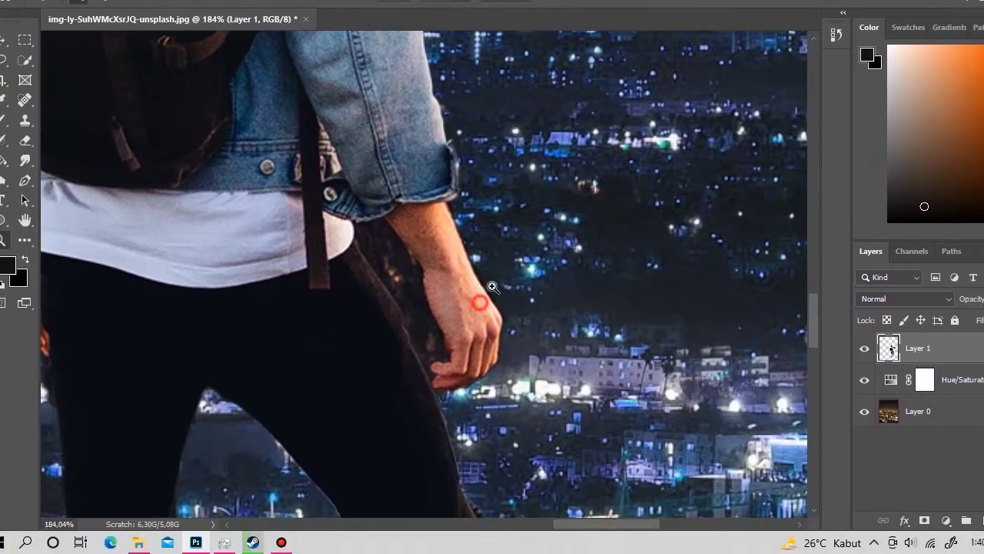
click(493, 287)
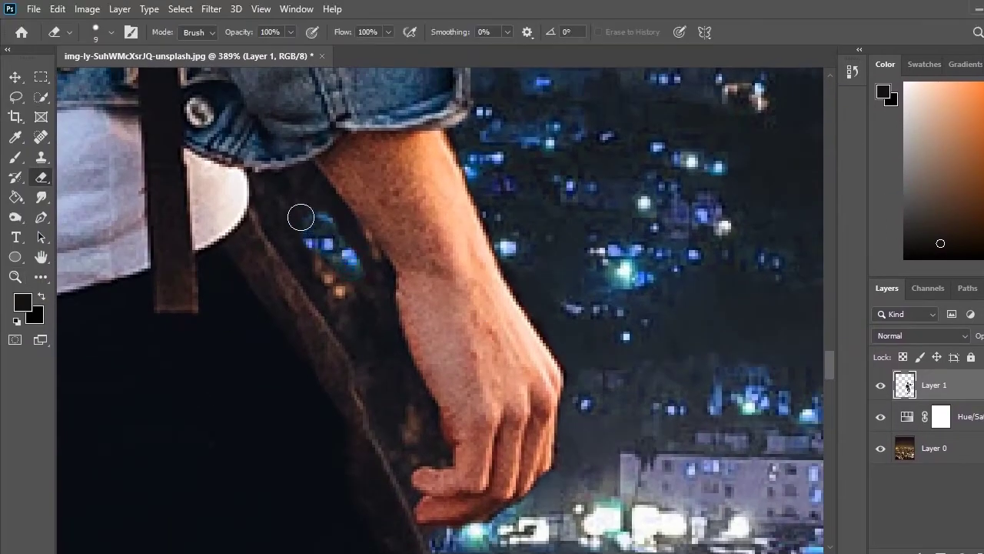
key(bracketleft)
key(bracketleft)
key(bracketleft)
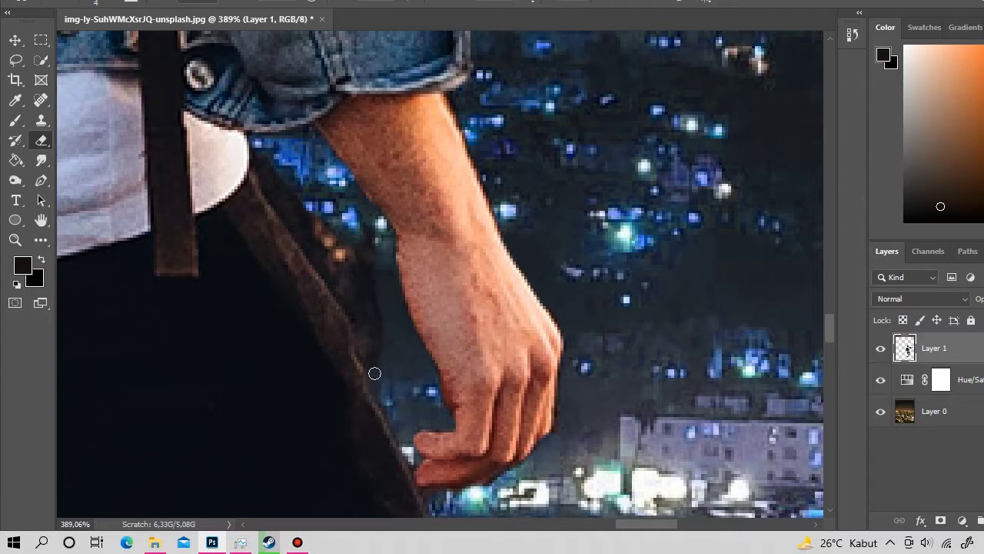
Step: Erase the dark brown shapes beside the head near the lit building
drag(363, 343, 414, 436)
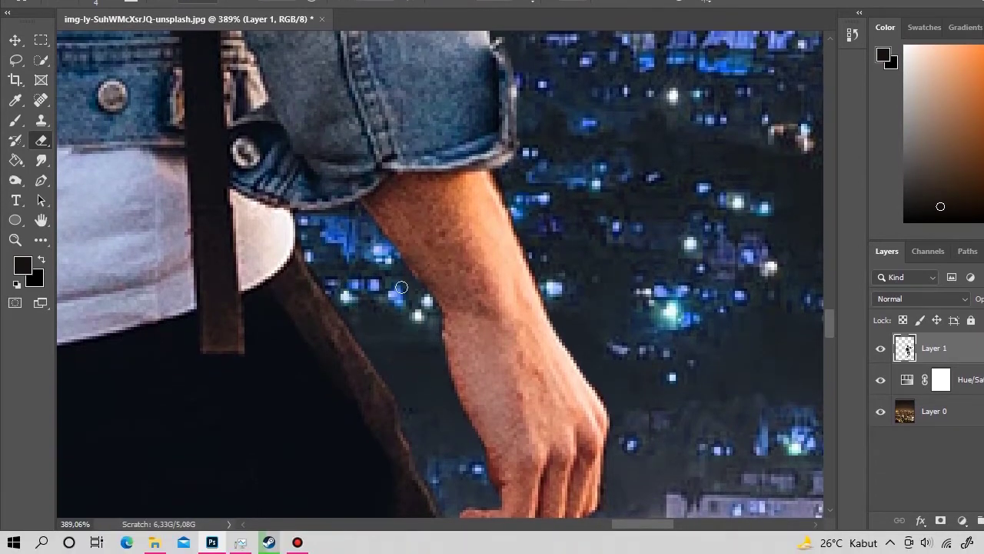
scroll(401, 287, down, 5)
scroll(461, 231, down, 3)
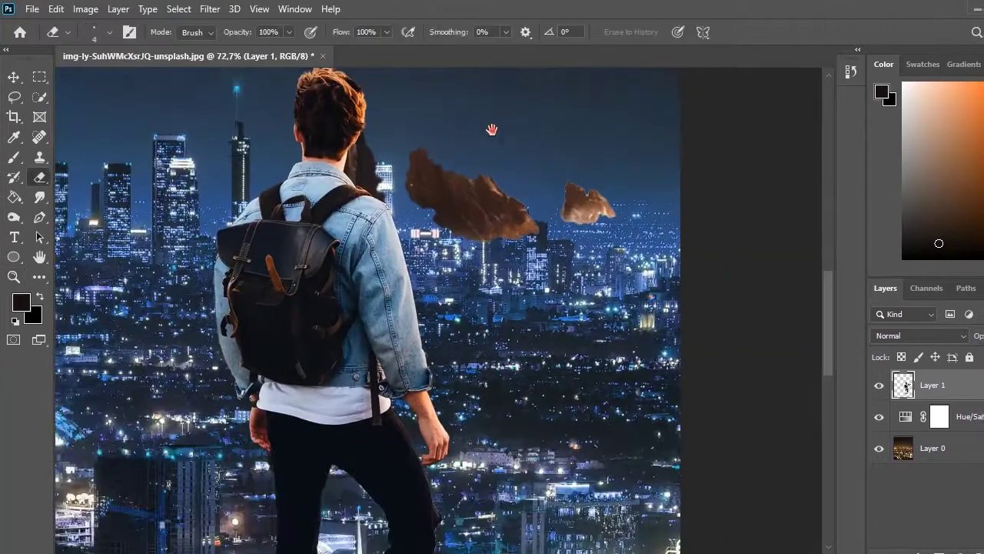
drag(491, 129, 509, 289)
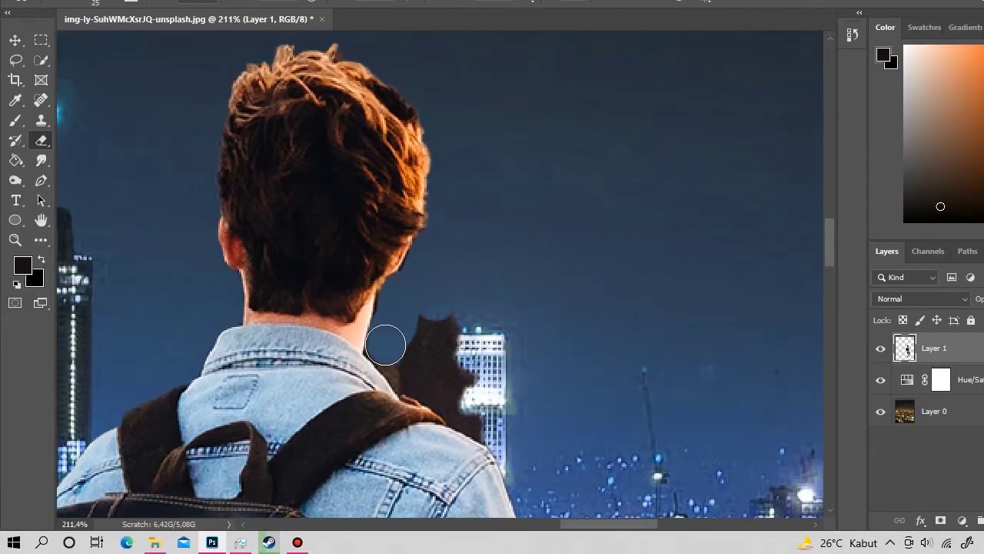
mouse_move(385, 345)
mouse_down()
mouse_move(439, 347)
mouse_move(475, 401)
mouse_move(457, 406)
mouse_up()
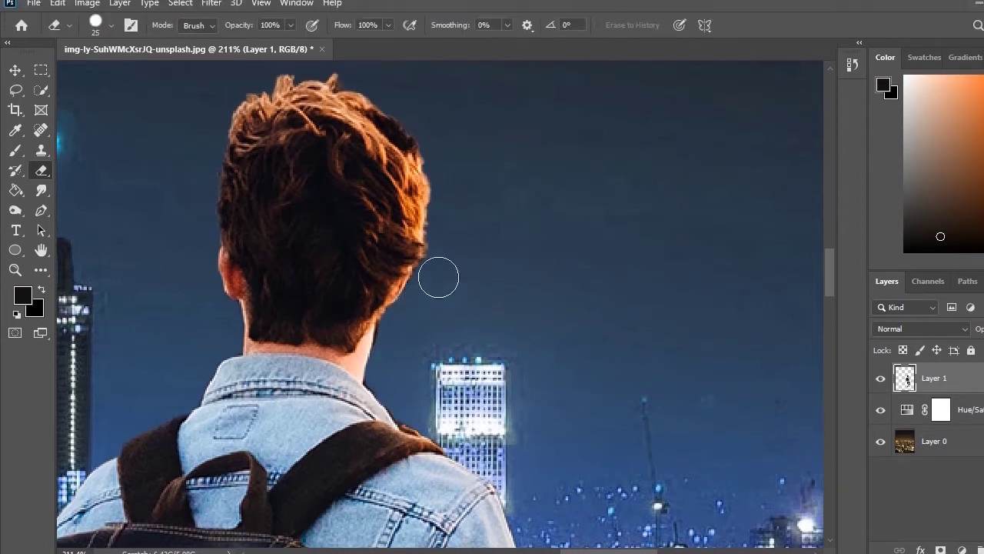
scroll(396, 310, down, 10)
Step: Scale the city background layer to about 115% and rotate it slightly with Free Transform
scroll(498, 382, down, 1)
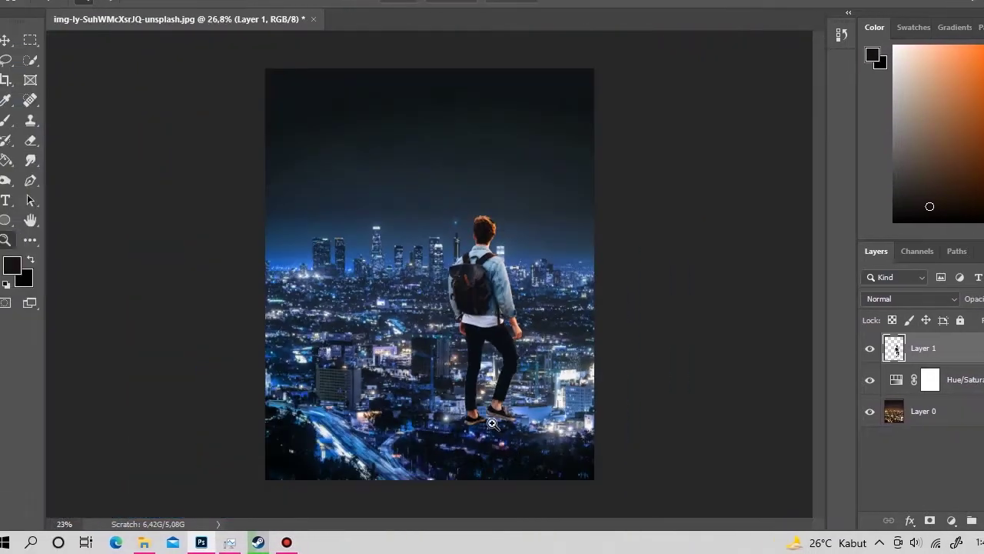
key(v)
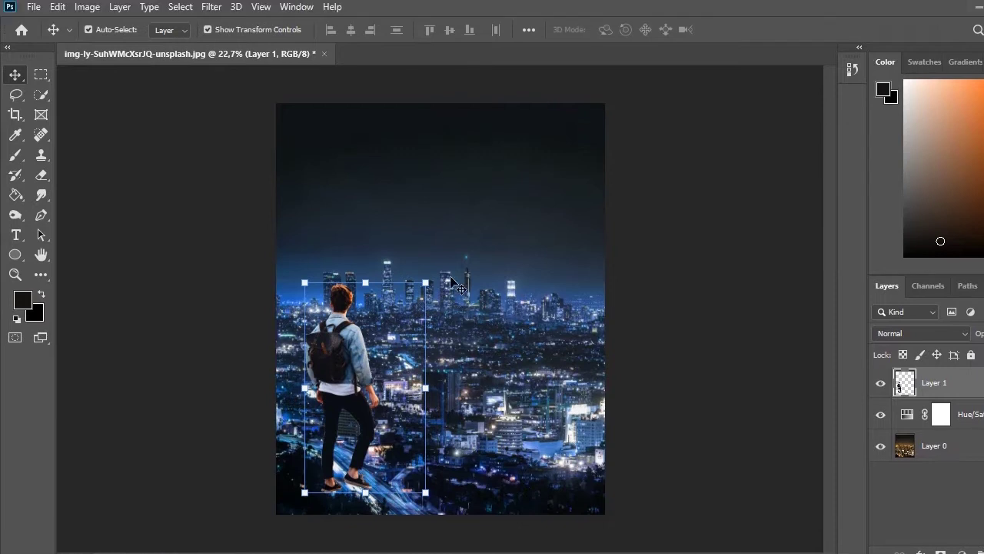
drag(432, 265, 440, 277)
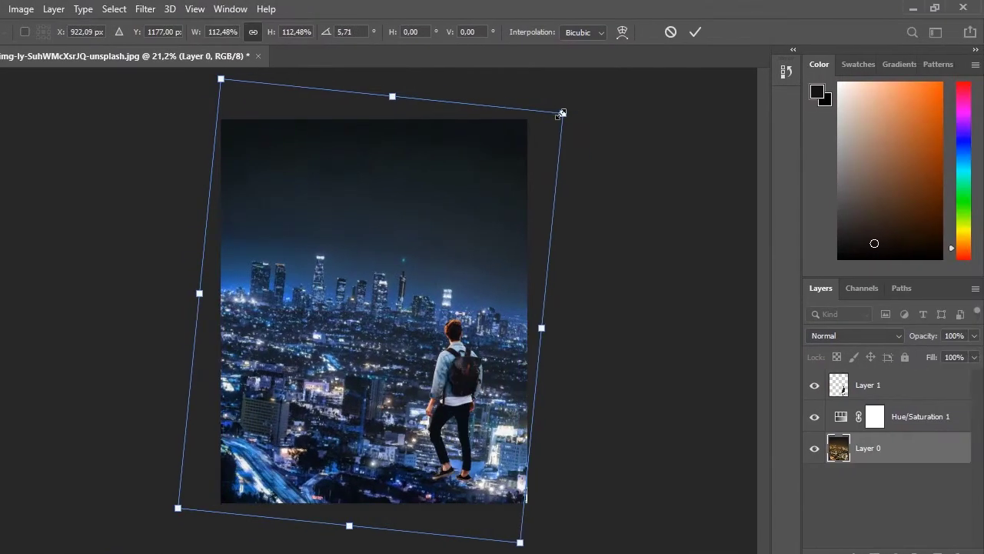
drag(562, 113, 573, 103)
drag(551, 324, 576, 281)
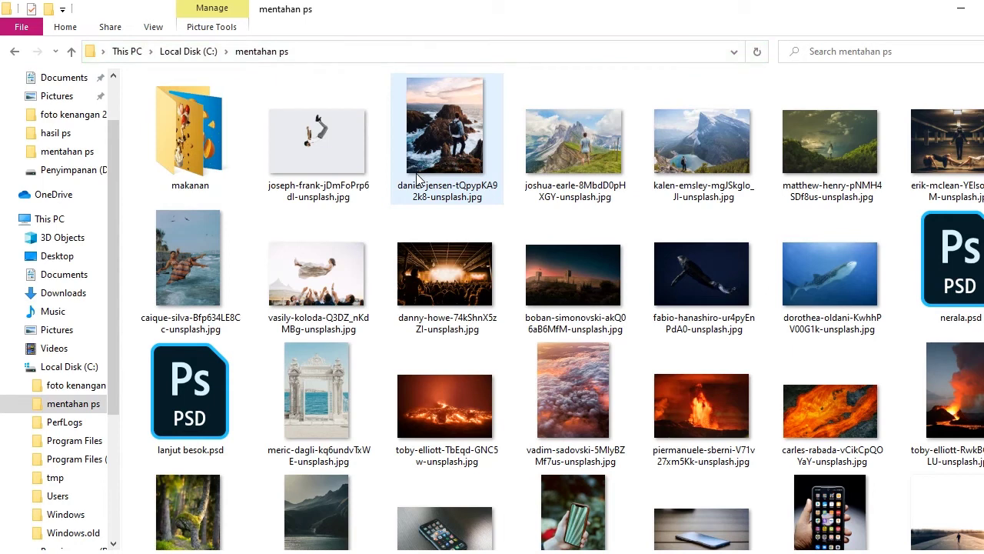
Step: Scroll the mentahan ps folder to find joshua-earle-8MbdD0pHXGY-unsplash.jpg
scroll(423, 192, down, 3)
scroll(429, 209, down, 10)
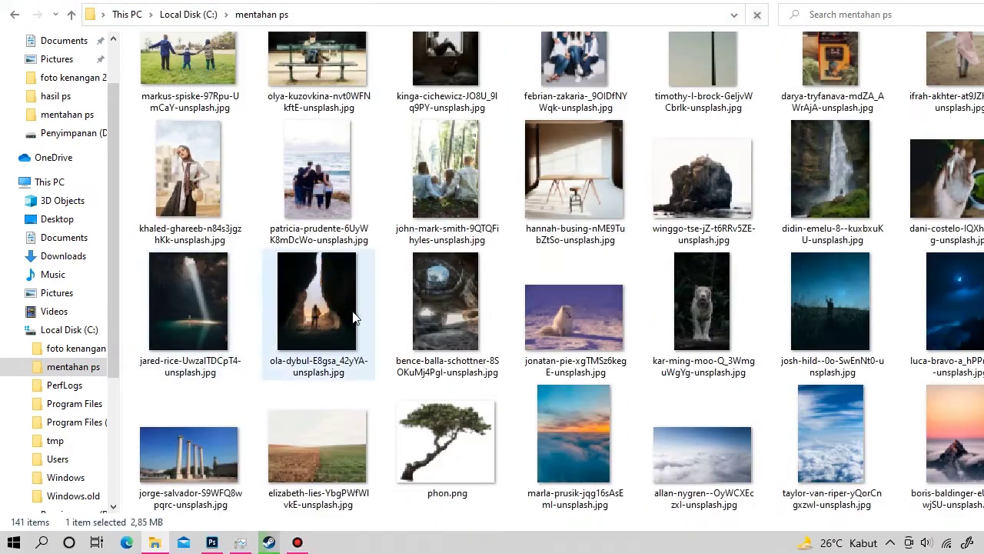
scroll(435, 253, down, 3)
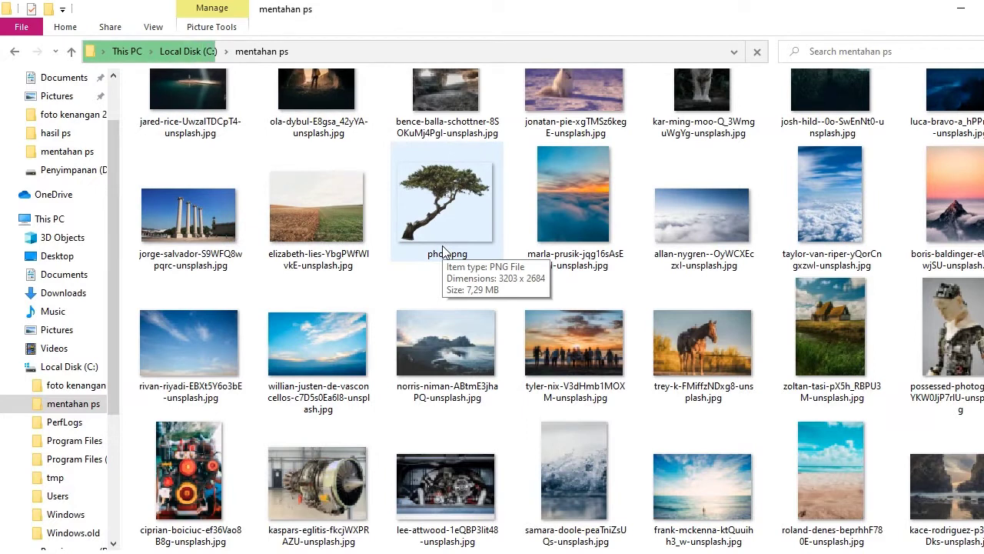
scroll(442, 252, down, 5)
scroll(442, 252, down, 3)
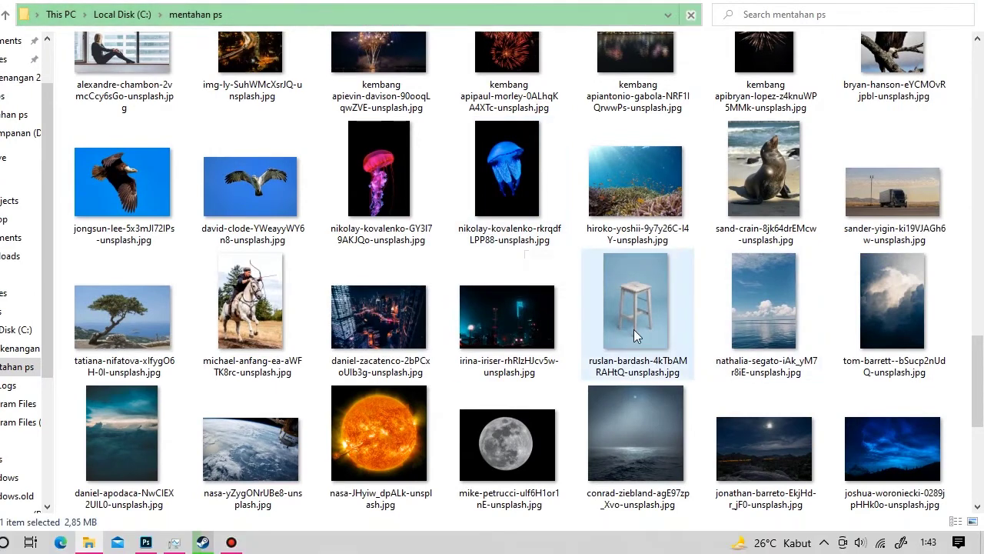
scroll(634, 329, down, 5)
scroll(629, 328, up, 8)
scroll(630, 328, up, 10)
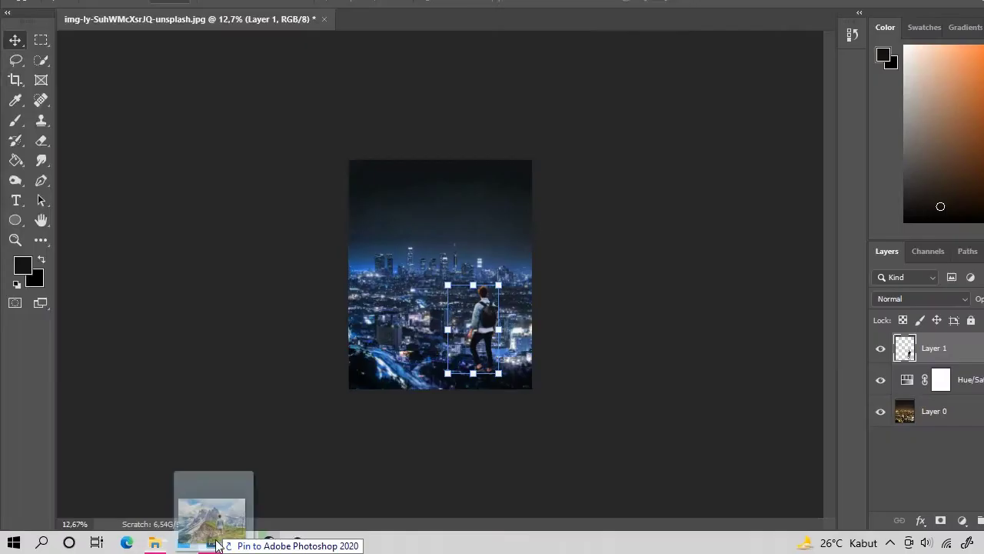
Step: Place the mountain photo, lasso the grassy slope onto its own layer, and delete the photo layer
drag(492, 156, 455, 386)
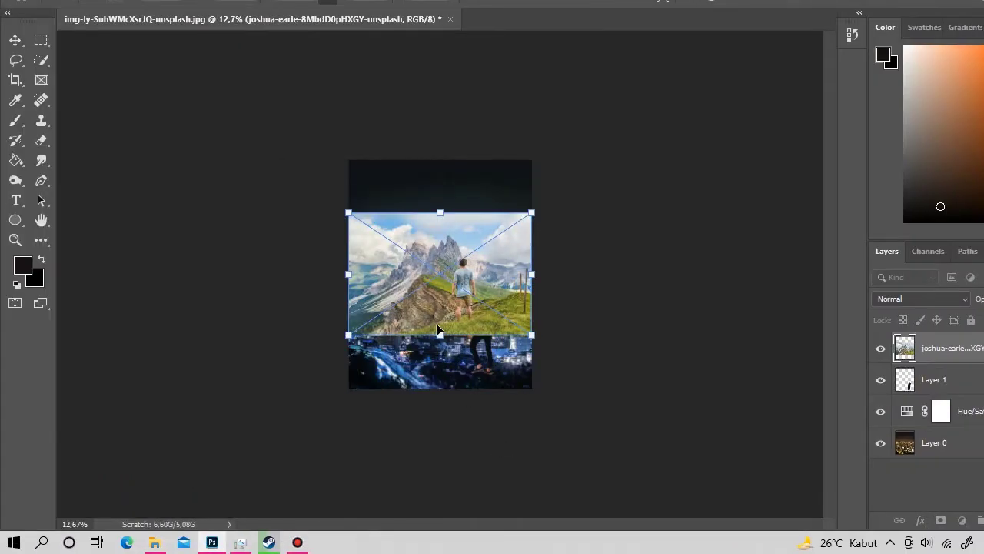
mouse_move(437, 326)
mouse_down()
mouse_move(522, 356)
mouse_move(504, 363)
mouse_up()
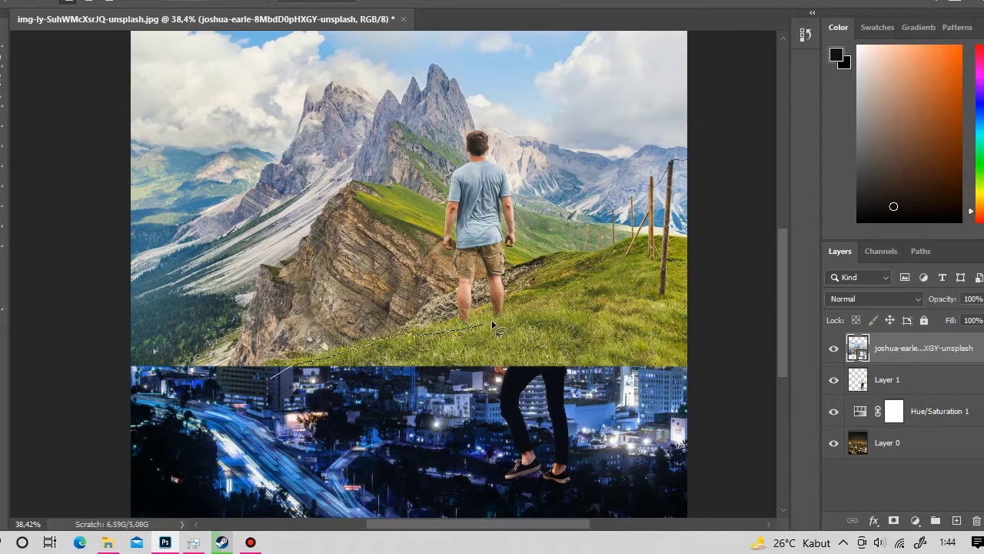
drag(477, 337, 592, 307)
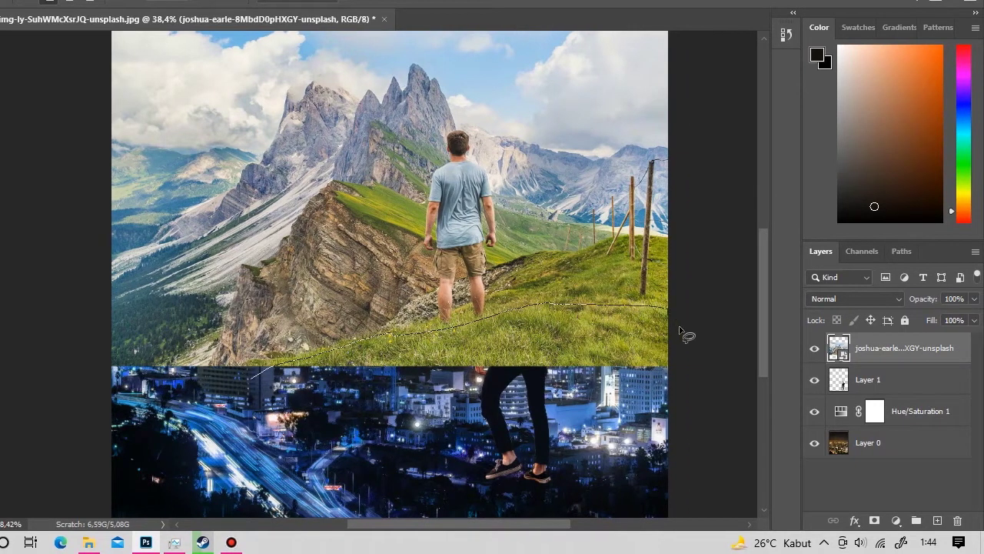
drag(680, 332, 269, 407)
key(ctrl+j)
click(839, 378)
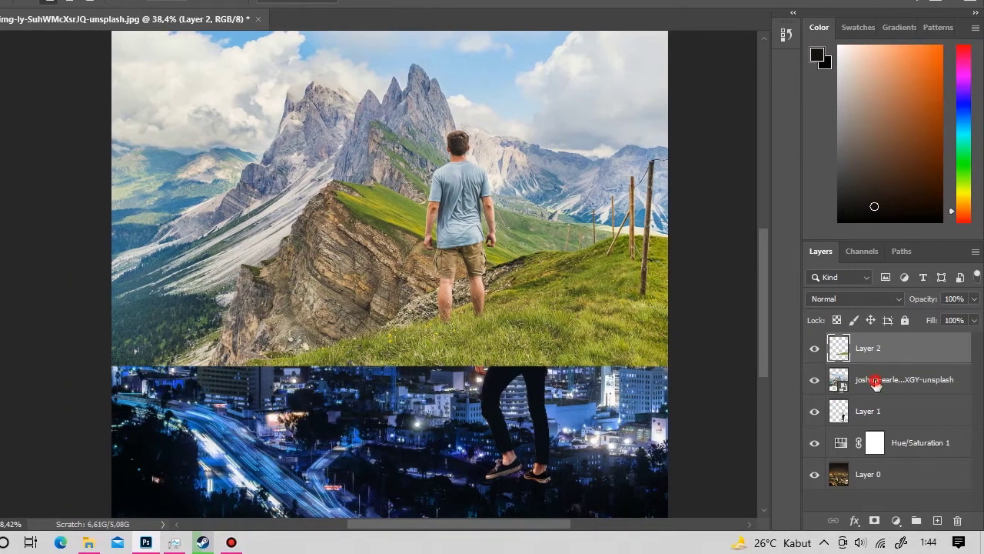
key(Delete)
Step: Move the grass layer below Layer 1 and scale it across the bottom up to the man's feet
double_click(873, 349)
drag(938, 379, 939, 384)
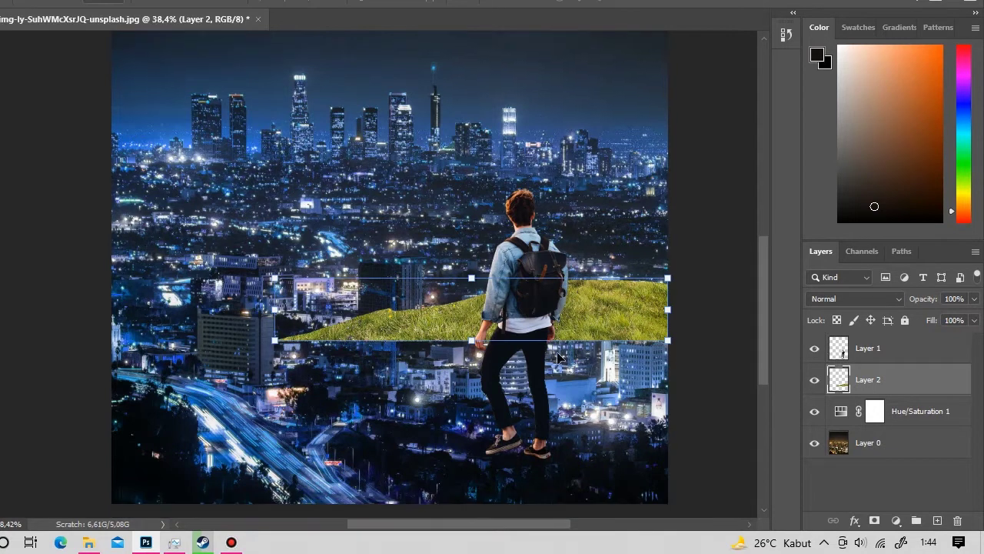
drag(627, 341, 629, 467)
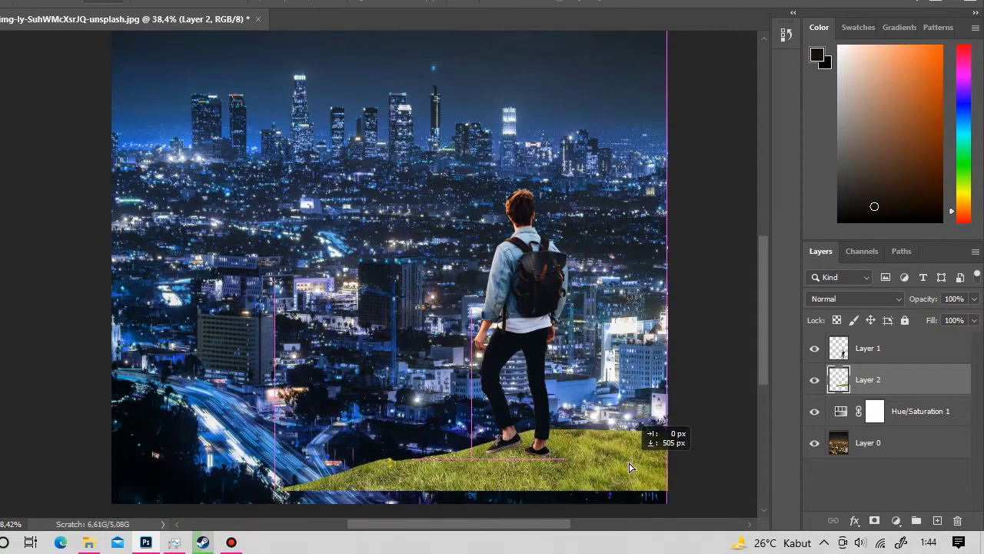
drag(667, 425, 758, 411)
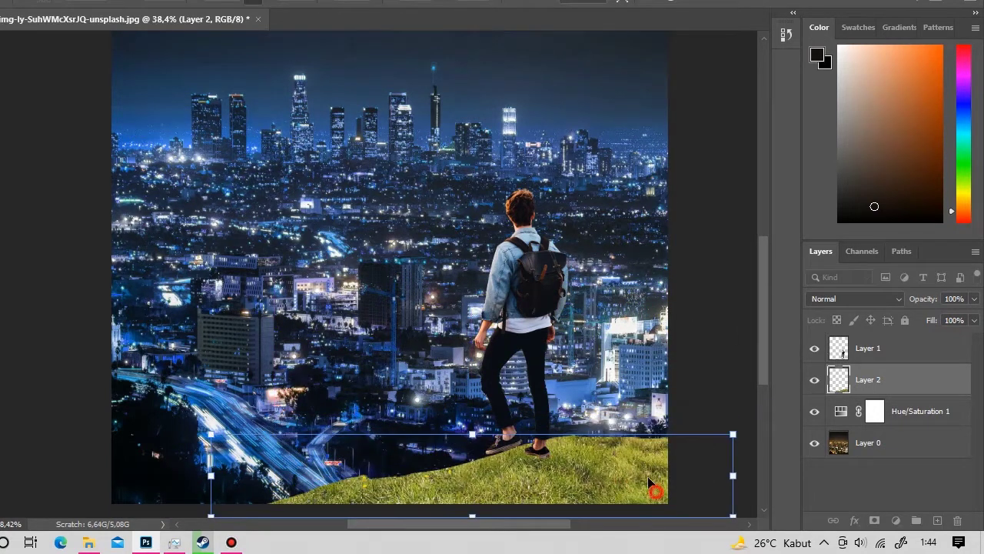
drag(653, 485, 623, 490)
drag(696, 430, 697, 416)
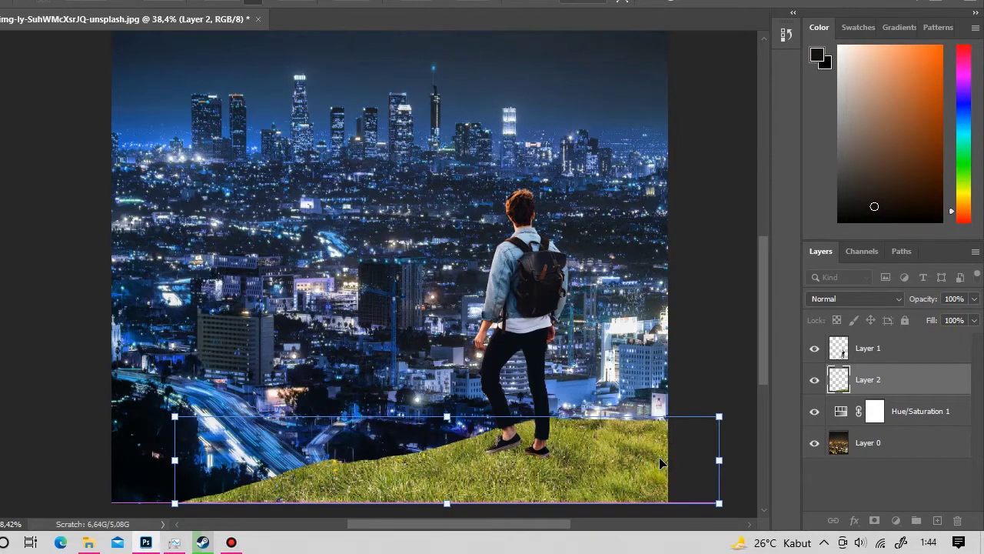
key(Return)
Step: Fit the picture in view, lower the man onto the grass, and reselect the grass layer
scroll(562, 441, down, 3)
key(ctrl+0)
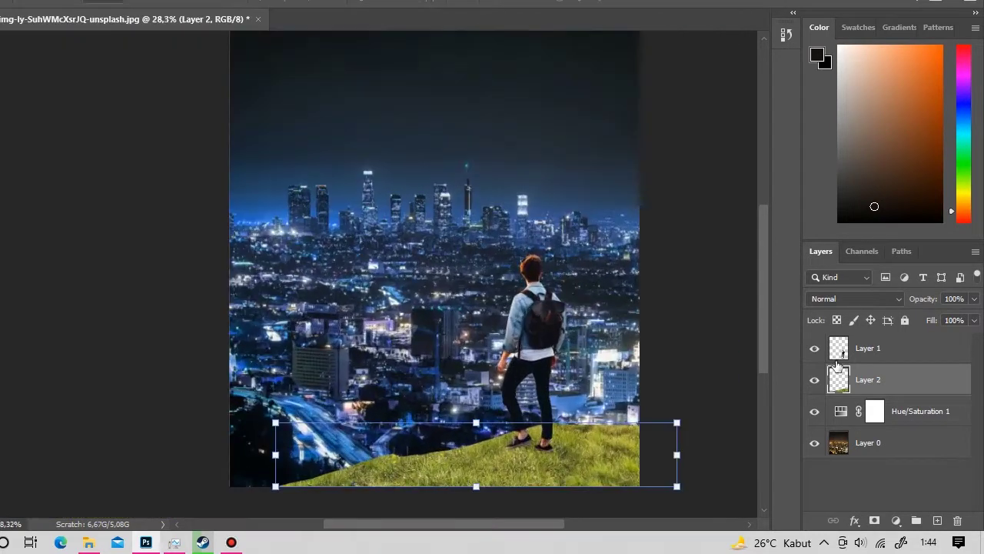
drag(531, 357, 528, 366)
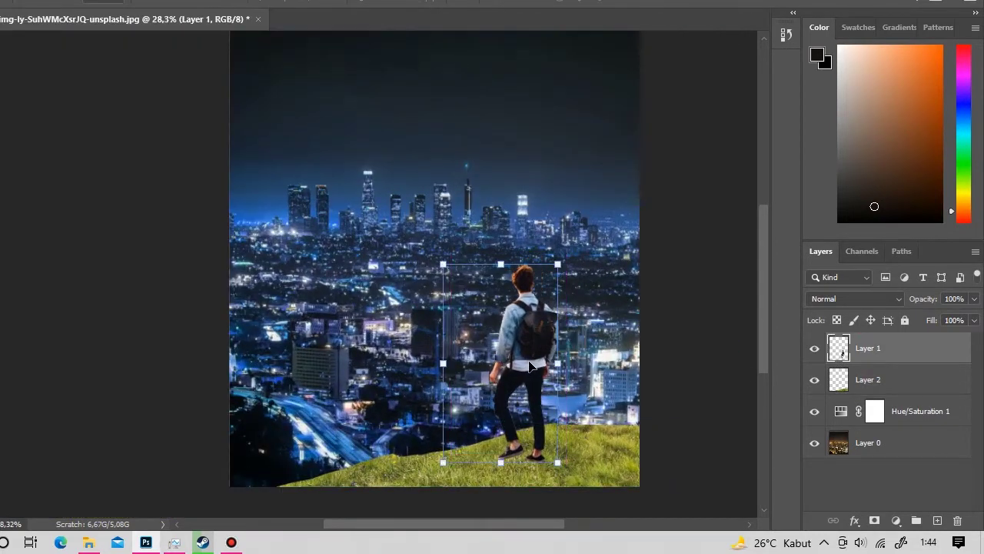
click(399, 497)
click(869, 379)
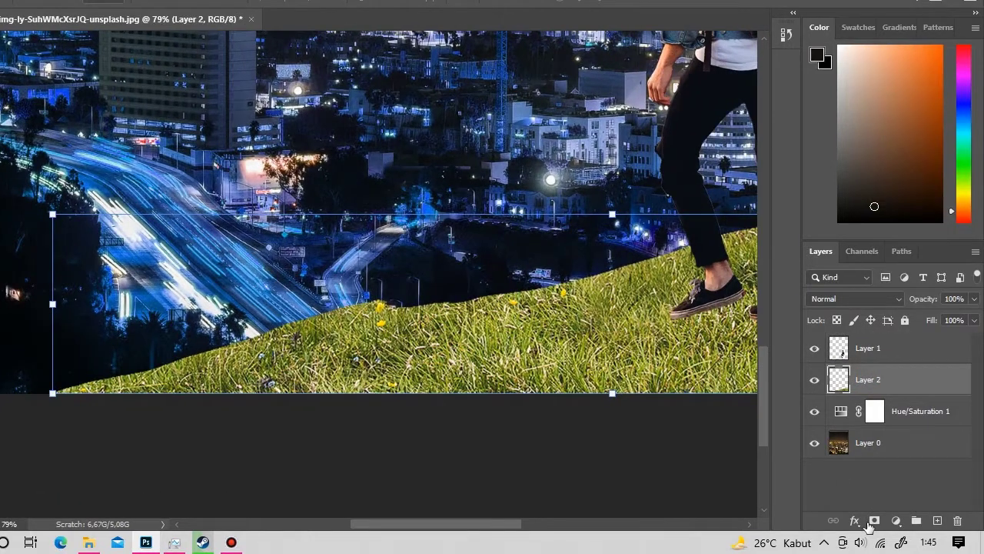
Step: Add a layer mask to Layer 2 and paint black to hide the grass's harsh bottom edge
click(872, 523)
key(b)
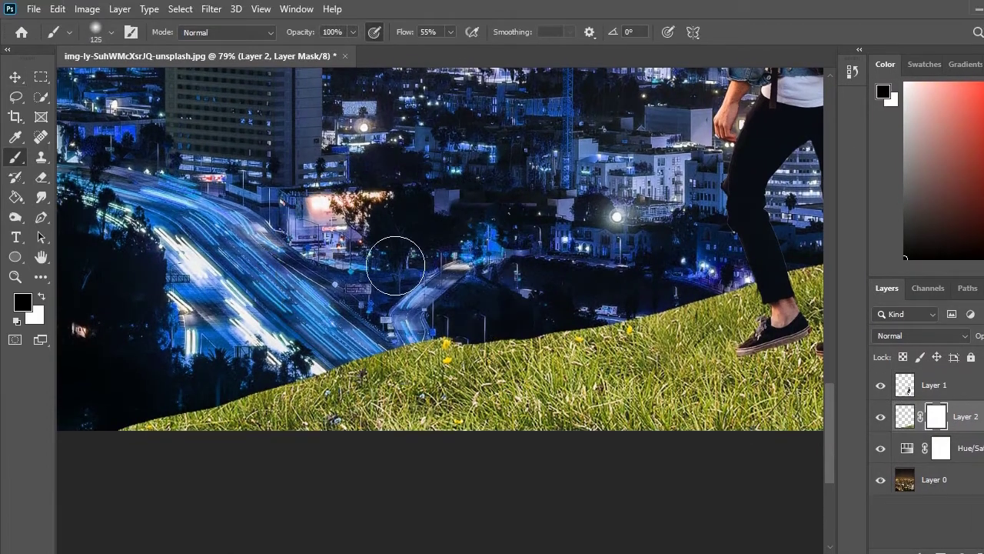
right_click(492, 108)
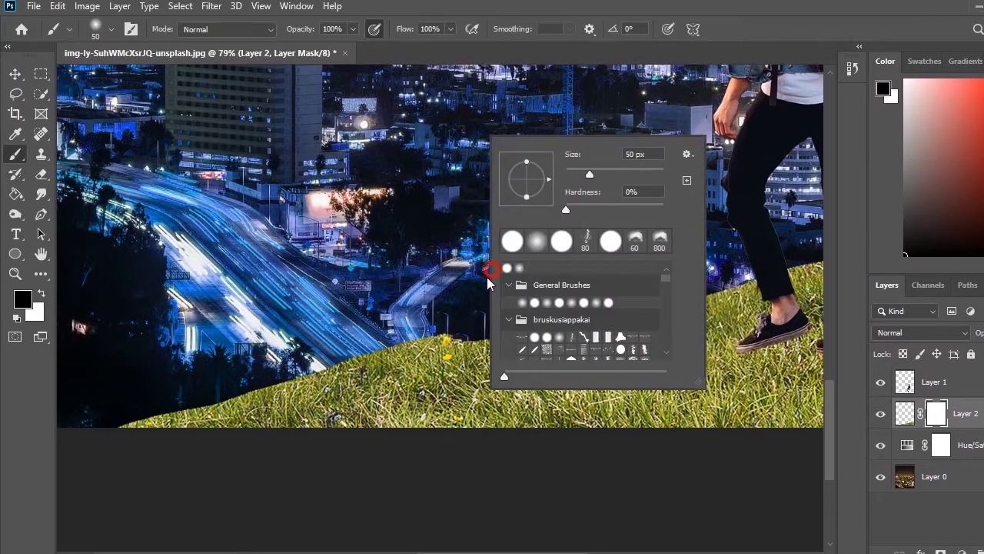
key(Escape)
key(z)
key(ctrl+0)
key(b)
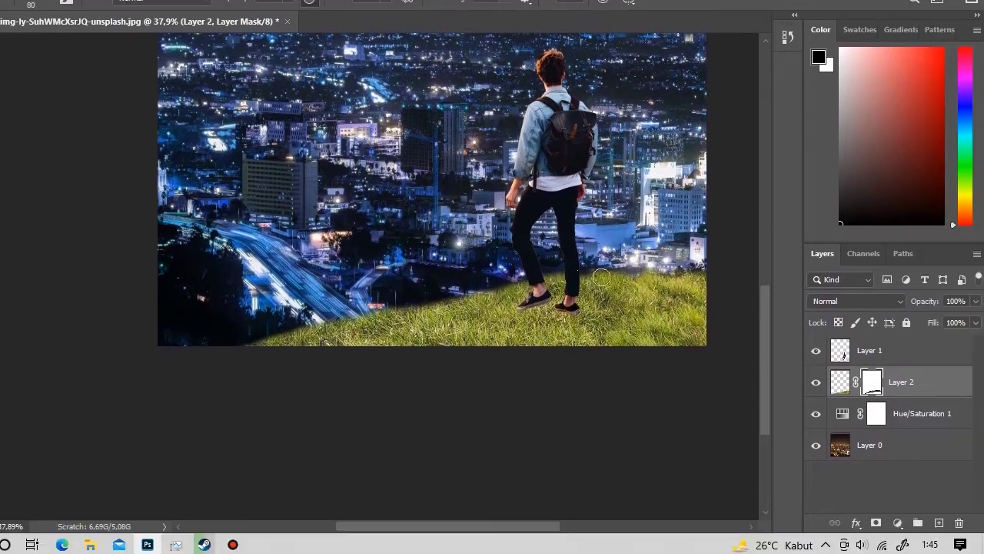
drag(656, 277, 687, 279)
right_click(384, 246)
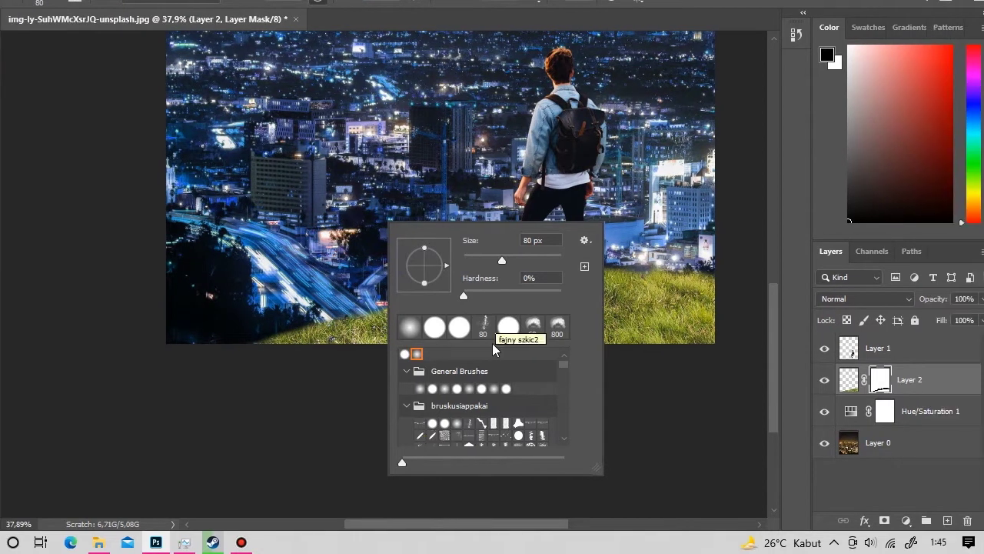
scroll(494, 407, down, 5)
Step: Choose a grass-blade brush tip and zoom in on the grass horizon
click(428, 409)
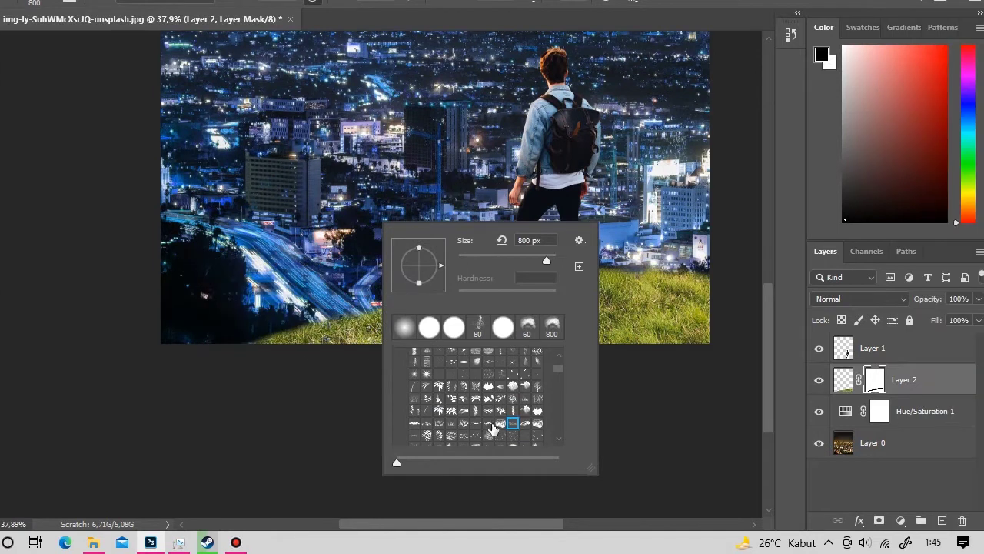
click(447, 423)
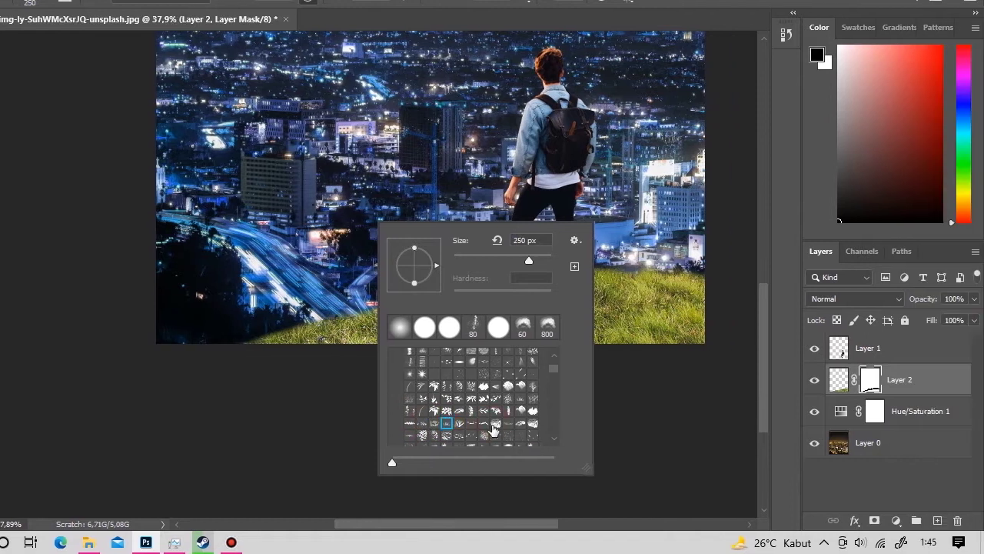
double_click(499, 435)
click(422, 288)
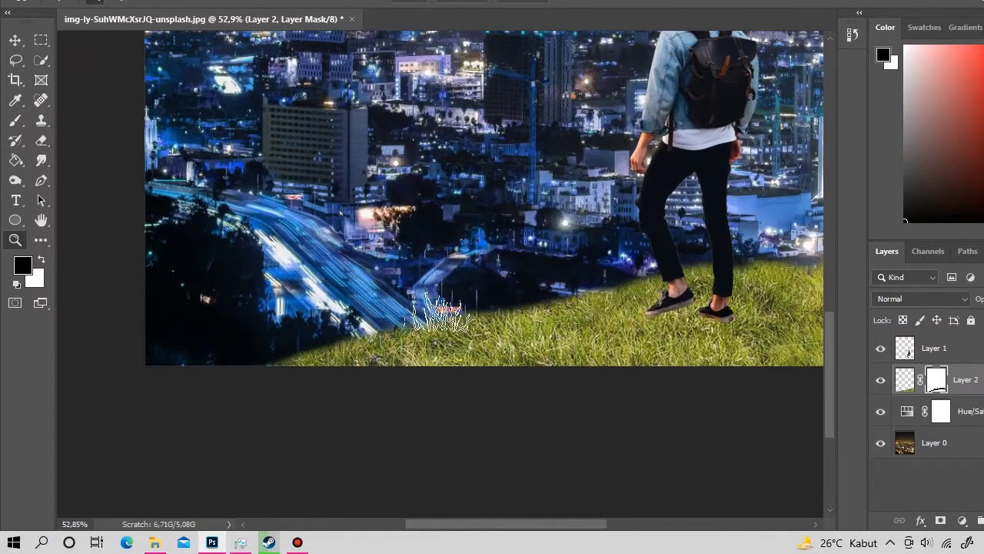
key(b)
key(x)
right_click(400, 353)
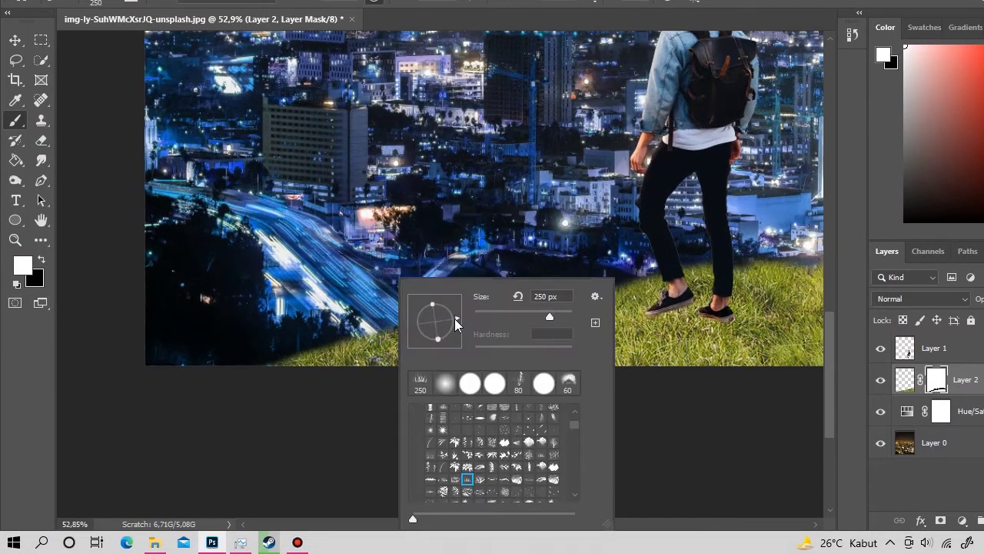
click(333, 363)
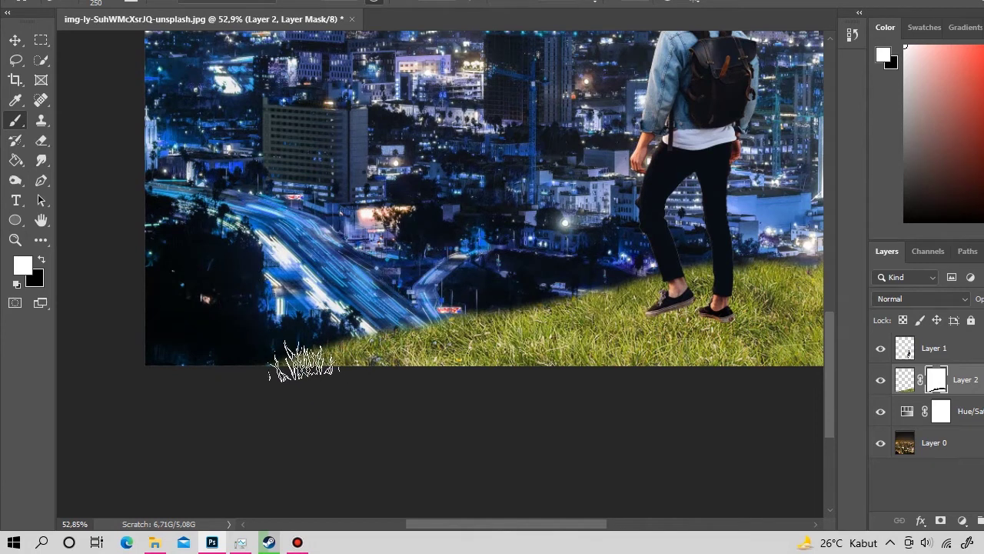
Step: Switch to black and pick a smaller grass-blade brush near the man's legs
scroll(361, 339, up, 3)
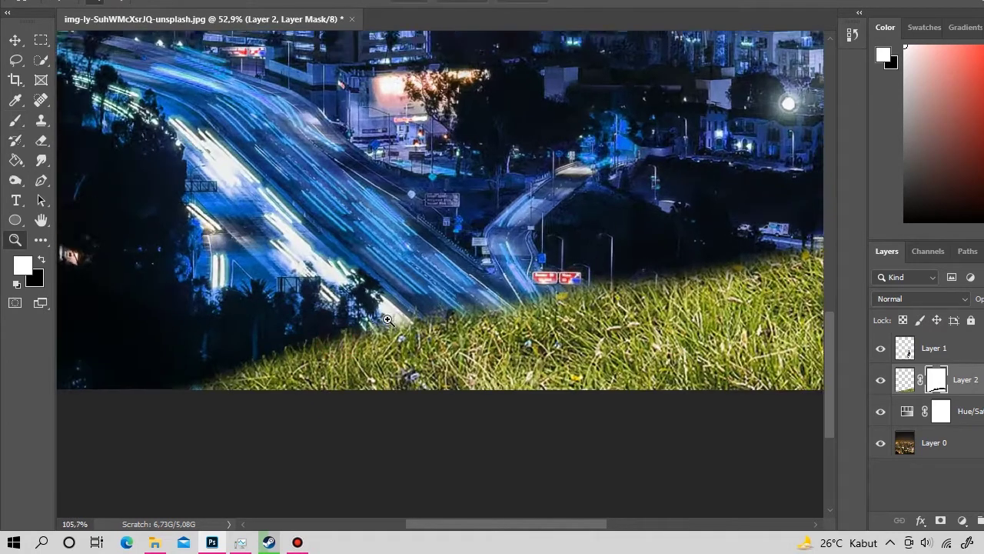
key(x)
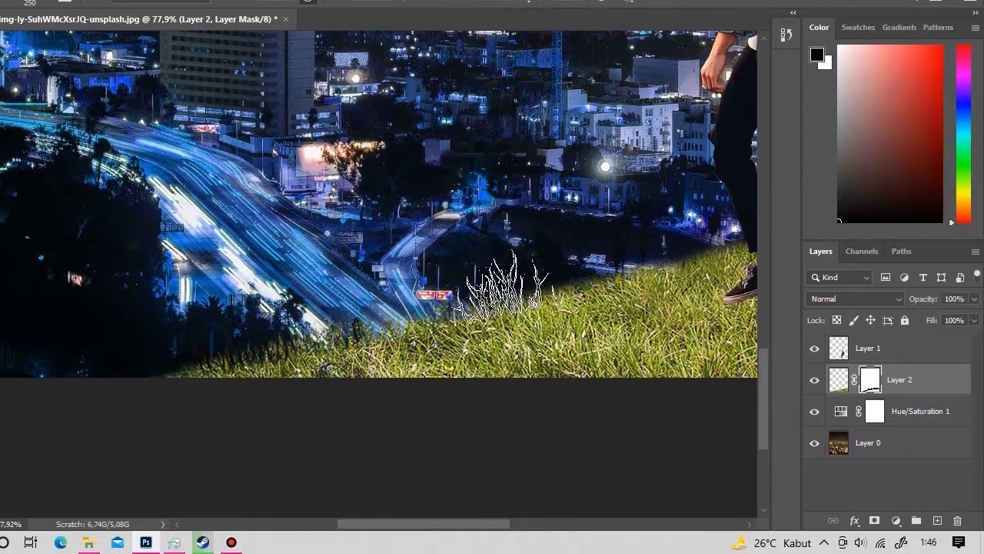
drag(592, 281, 408, 276)
scroll(539, 254, right, 2)
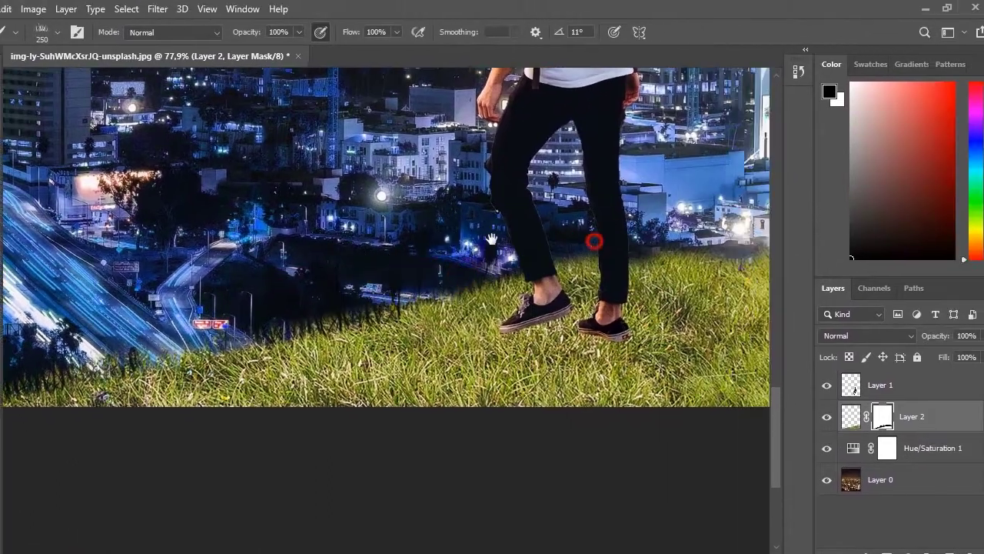
scroll(584, 231, right, 4)
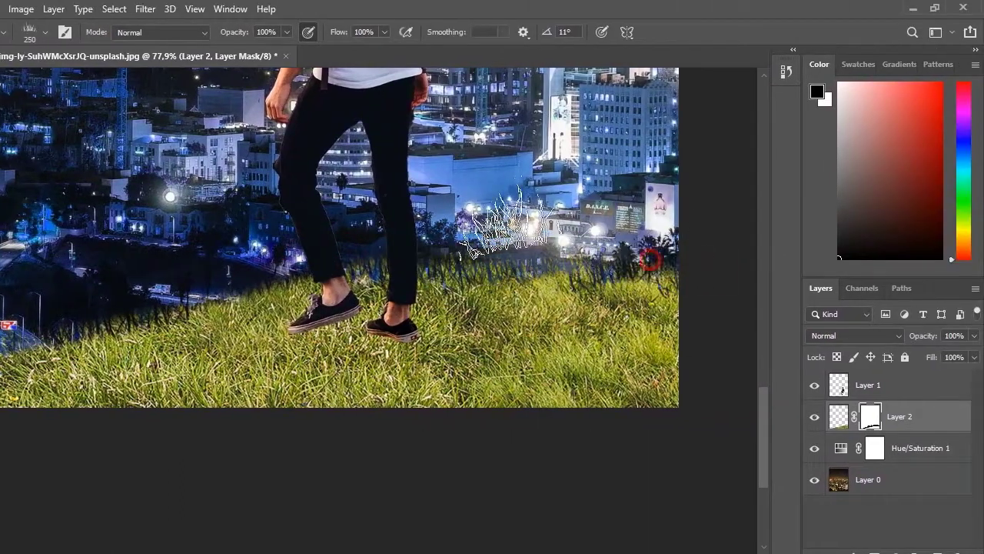
right_click(504, 227)
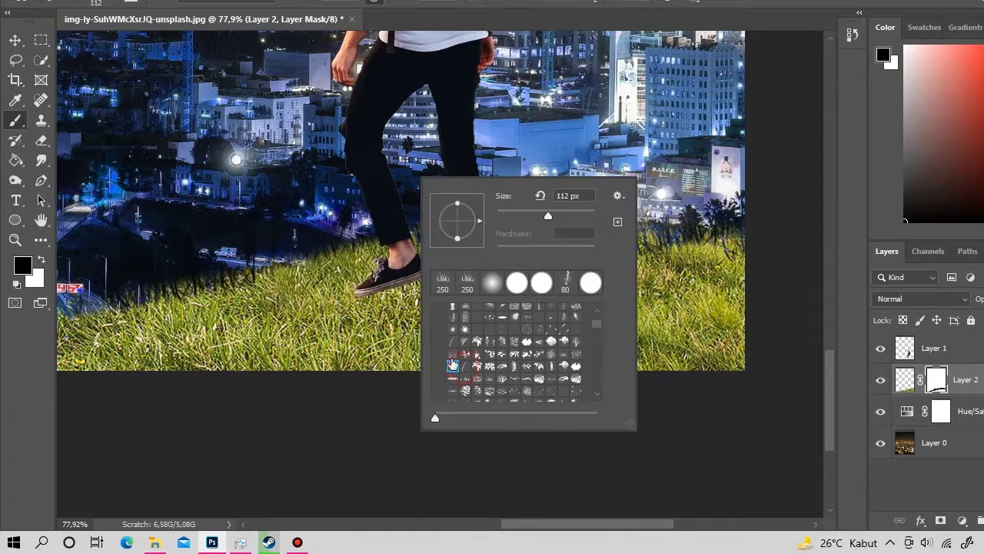
double_click(453, 365)
Step: Paint white on Layer 2's mask to restore grass along the edge
key(x)
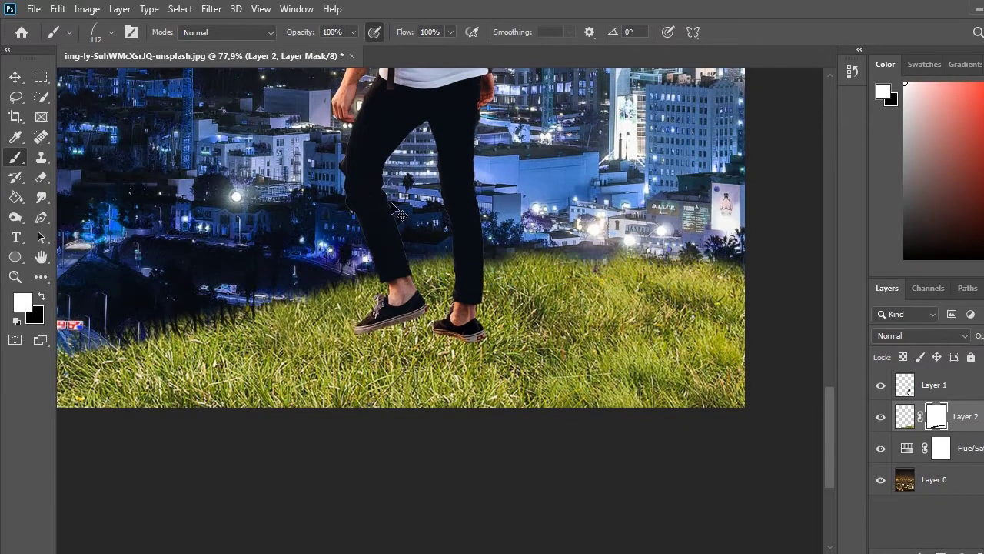
key(x)
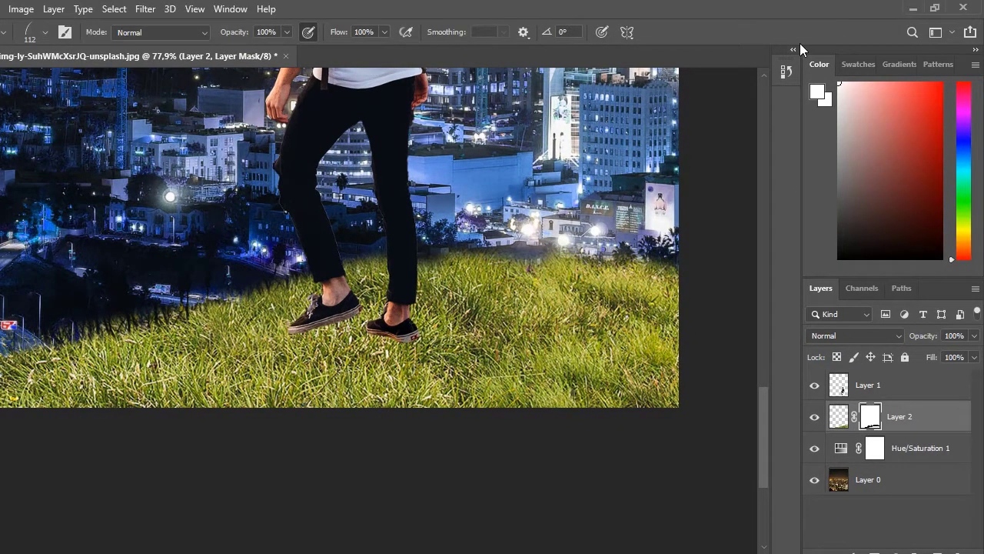
mouse_move(206, 279)
mouse_down()
mouse_move(283, 283)
mouse_move(444, 229)
mouse_up()
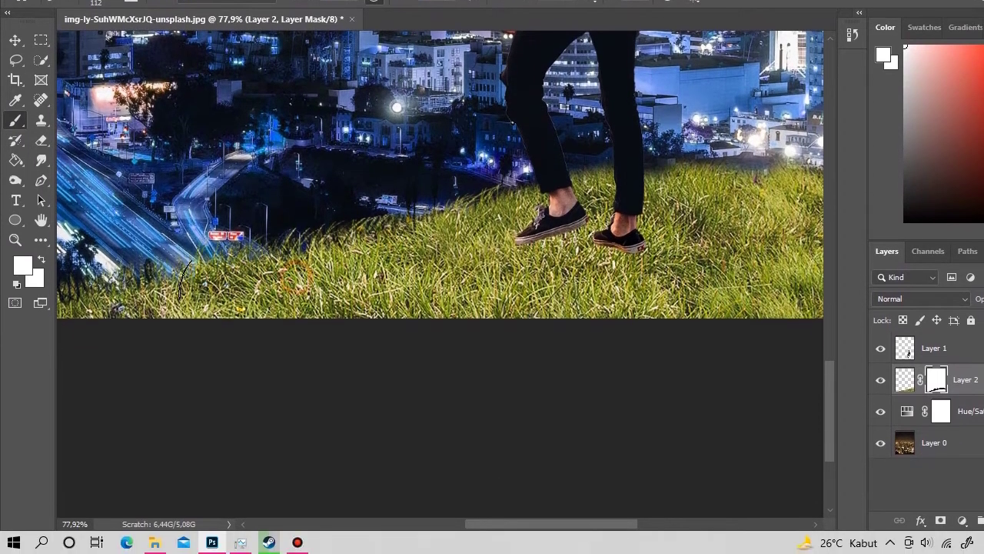
drag(107, 304, 244, 277)
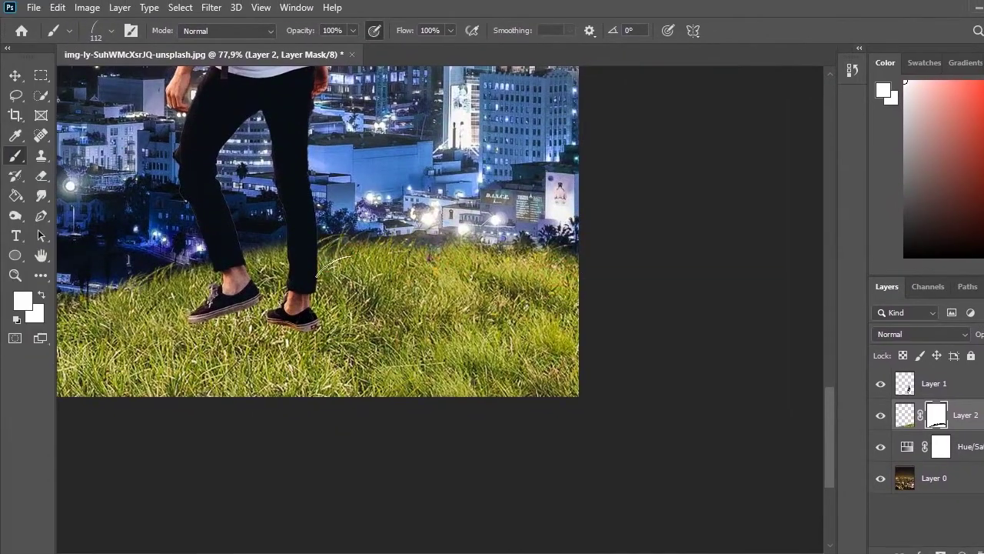
drag(93, 335, 424, 279)
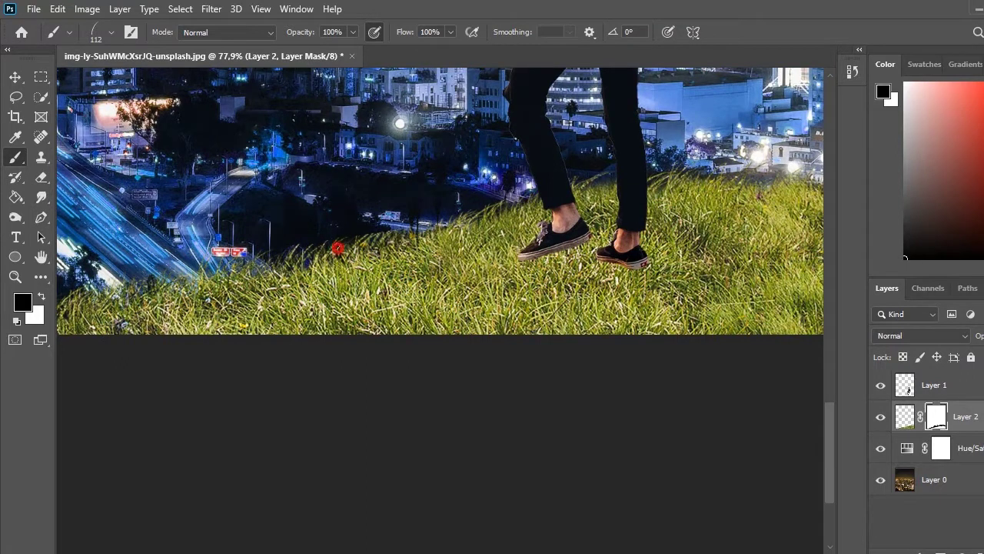
Step: Pick a grass brush tip for the edge, fit the image, then zoom the man's layer to 100%
right_click(355, 230)
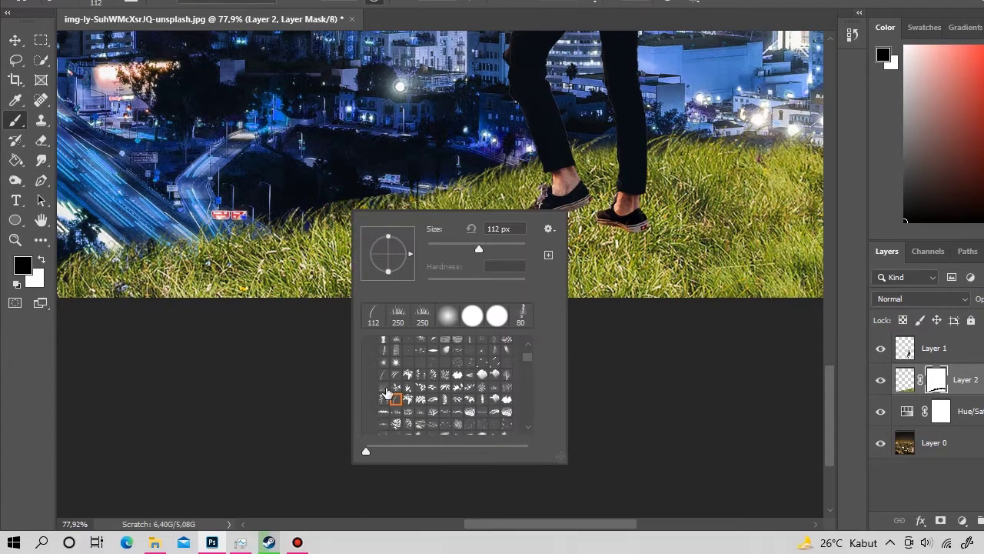
click(336, 184)
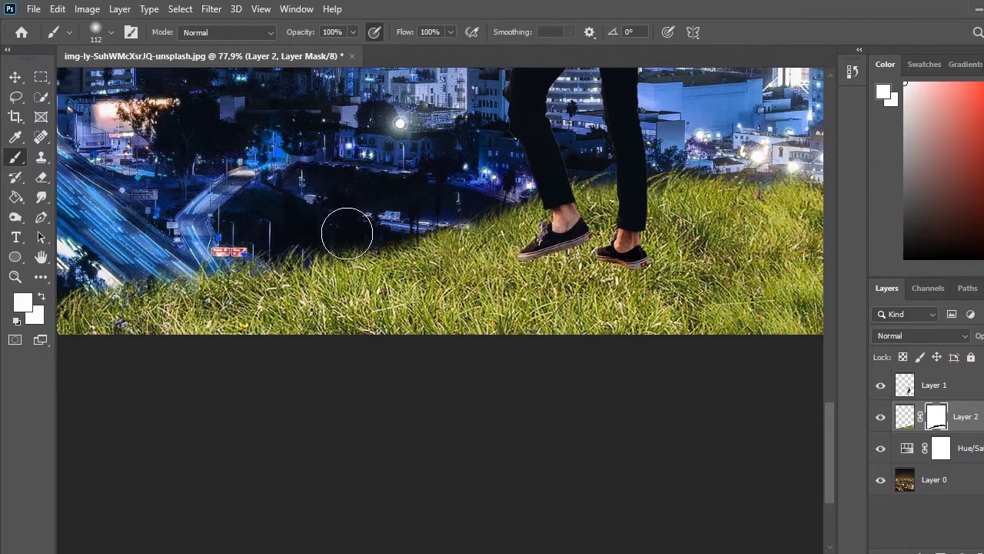
right_click(345, 228)
click(369, 260)
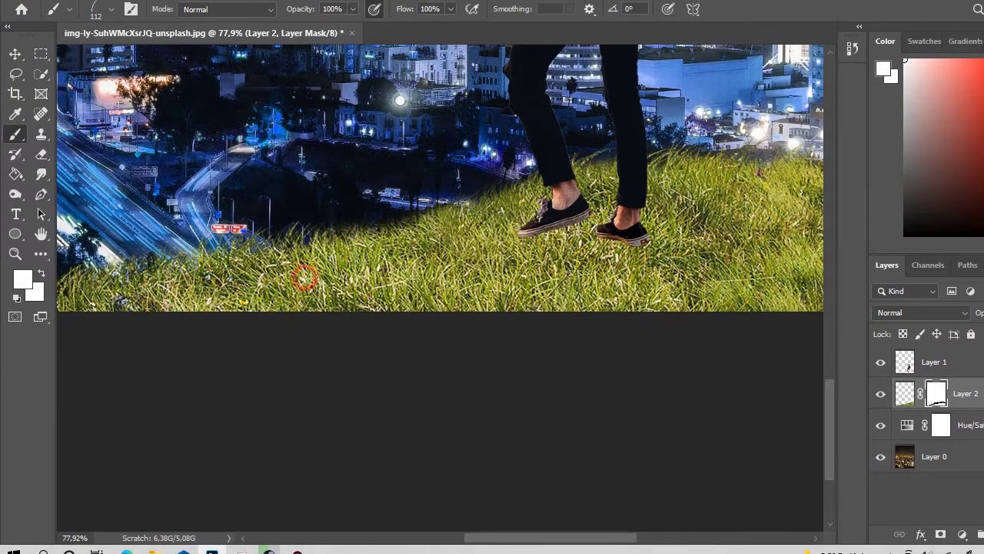
key(z)
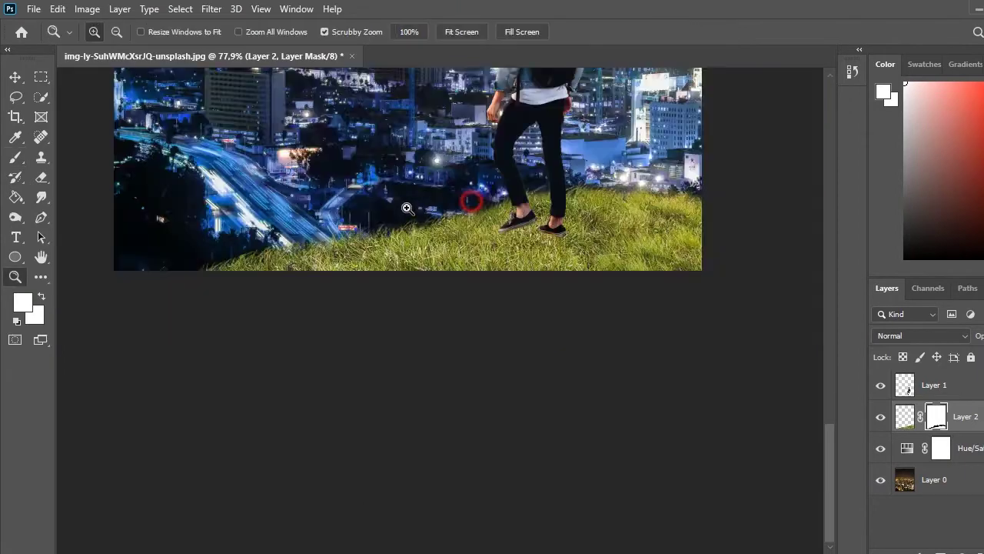
key(ctrl+0)
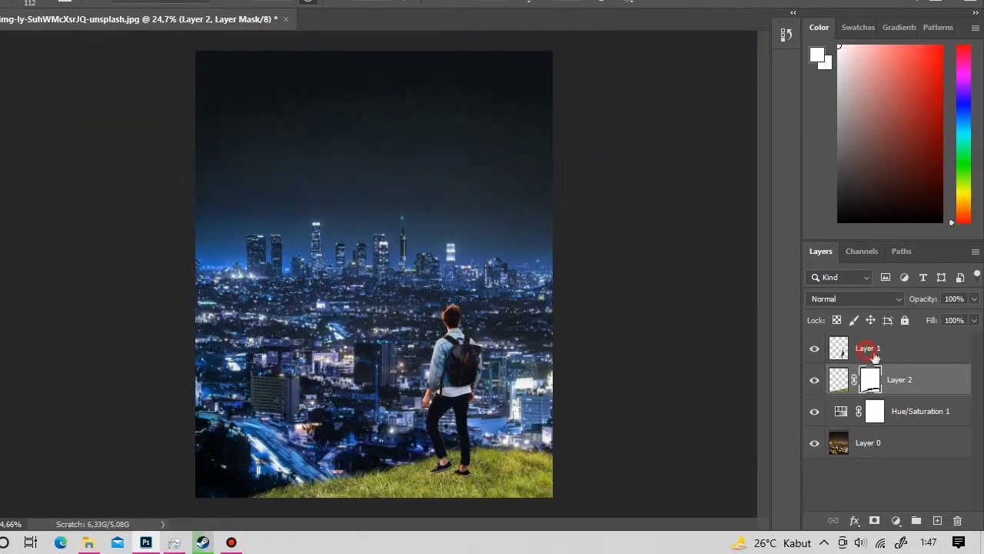
click(869, 348)
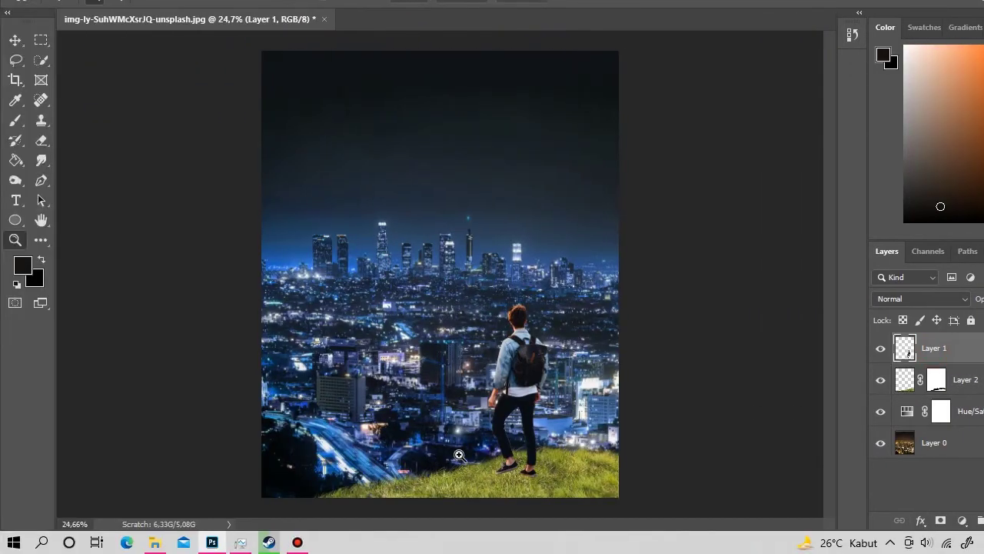
key(ctrl+1)
Step: Add a mask to the man's layer and dab grass blades over his right shoe
click(875, 521)
key(b)
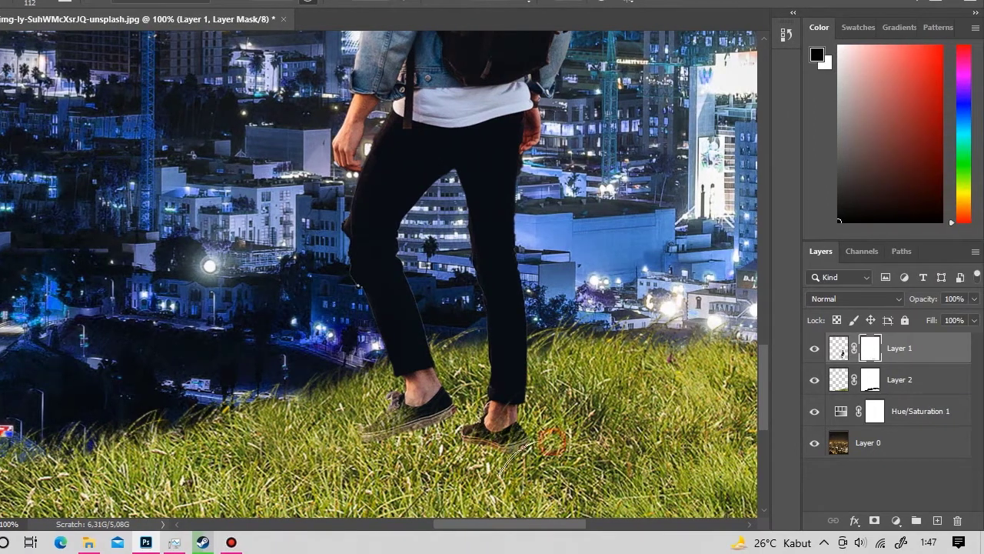
scroll(508, 362, down, 3)
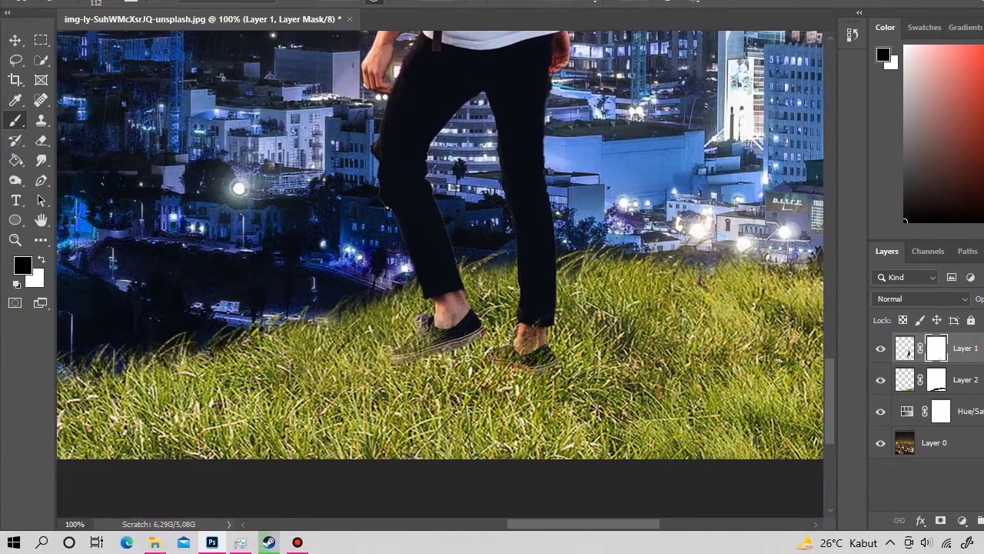
click(492, 361)
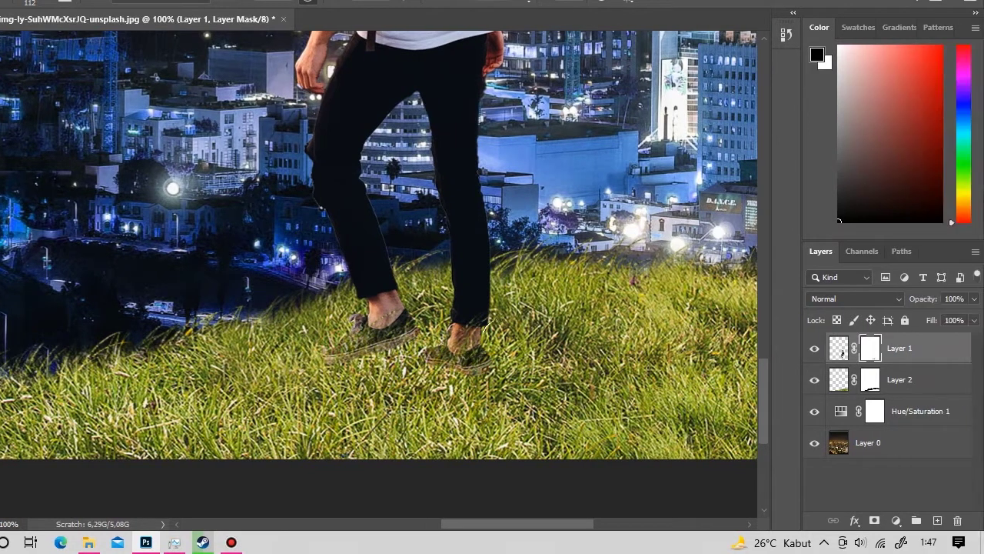
right_click(550, 281)
click(512, 402)
key(x)
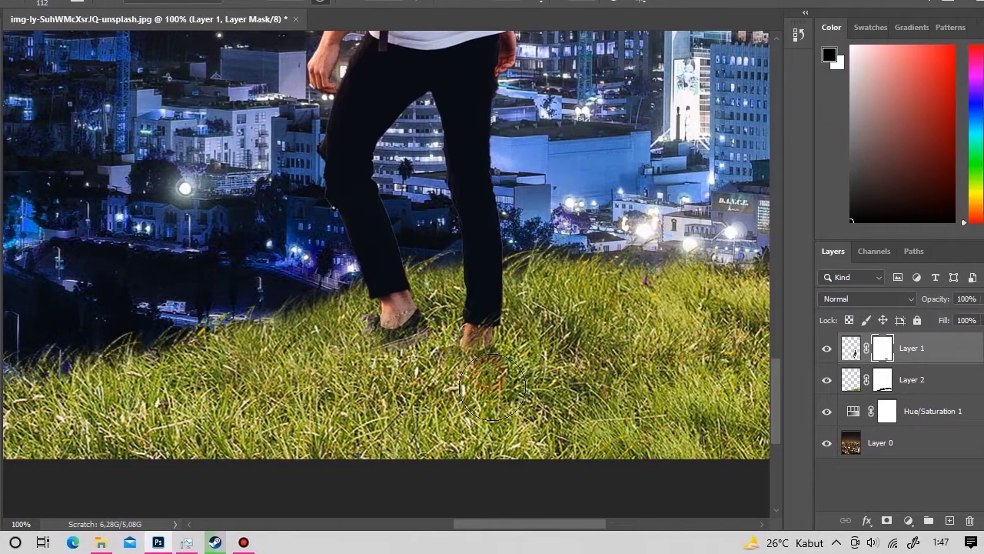
click(452, 385)
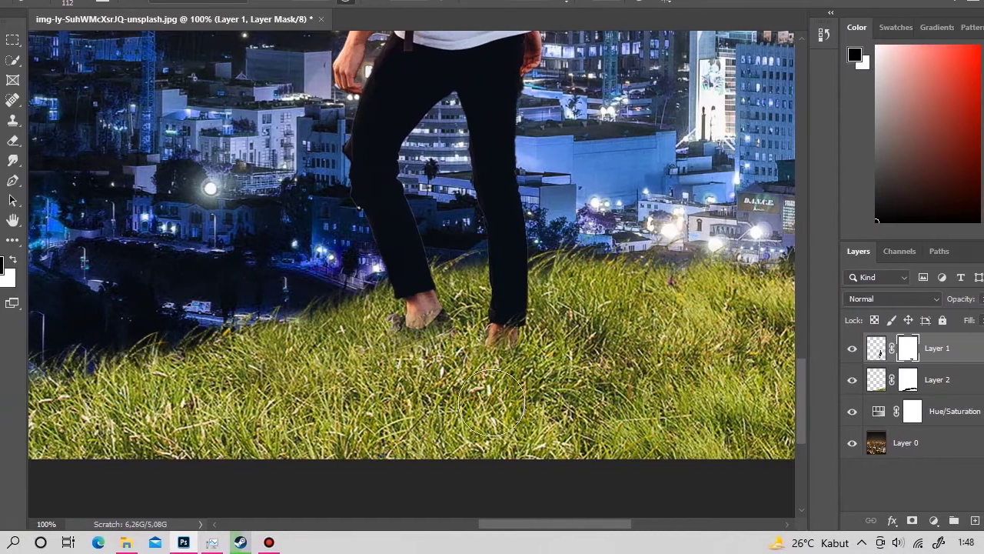
Step: Zoom in on the feet and switch to a 44 px soft round brush
drag(492, 357, 523, 356)
right_click(457, 285)
key(Escape)
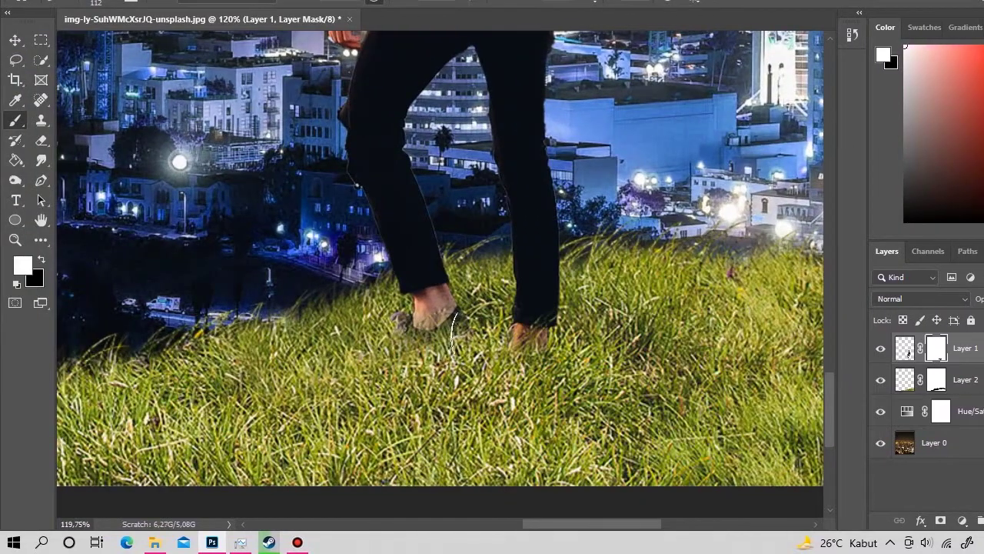
key(x)
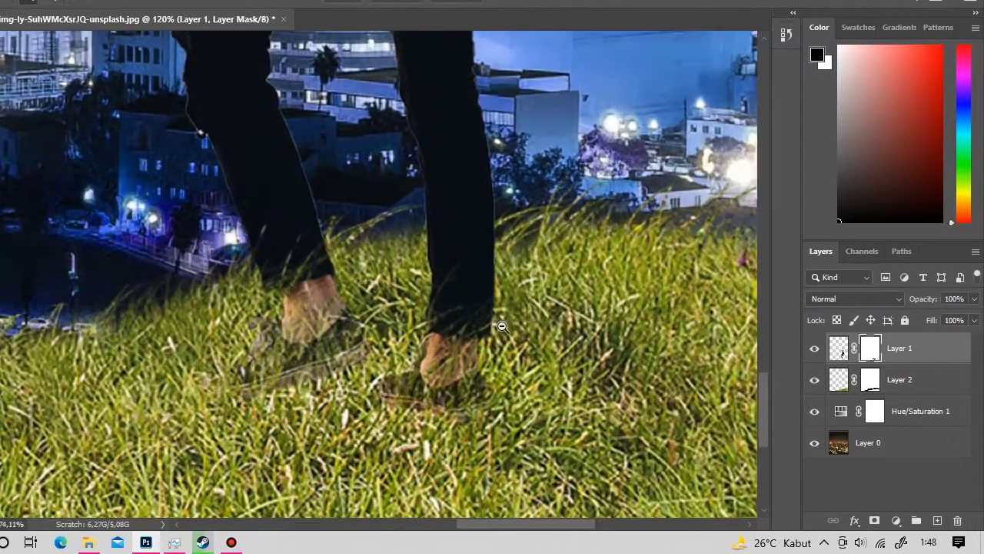
click(502, 326)
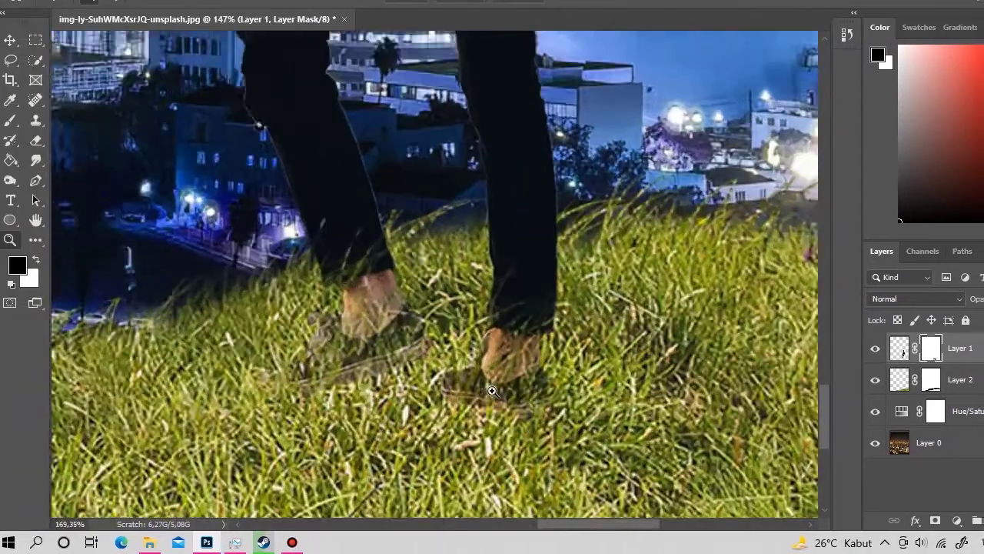
right_click(462, 283)
click(498, 363)
drag(579, 296, 555, 296)
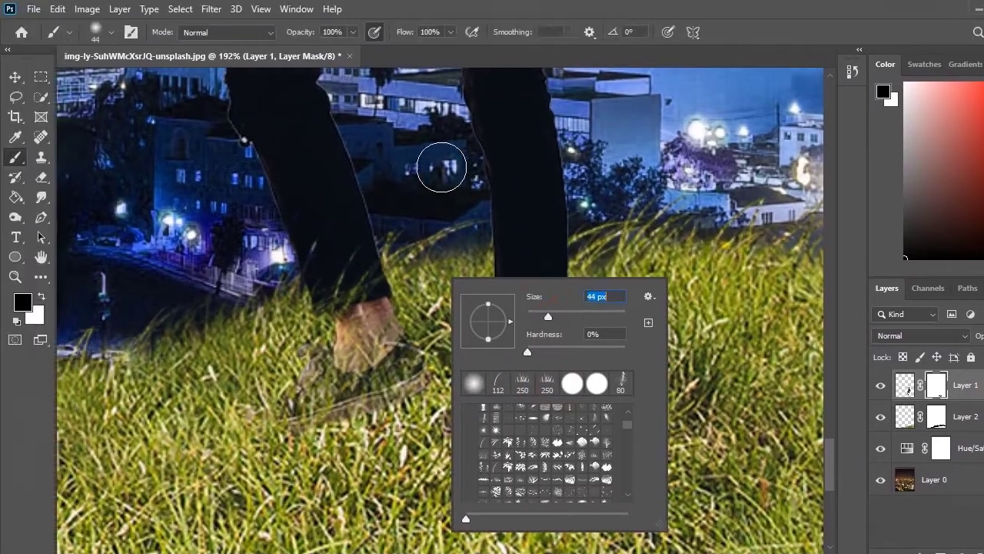
key(Return)
Step: Paint with white to bring the right shoe partly back into view
key(x)
key(x)
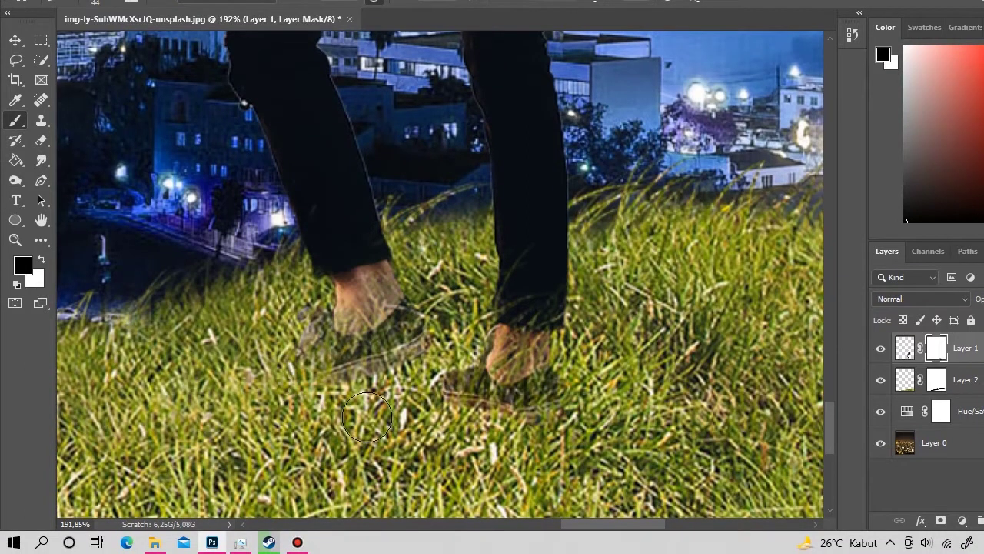
key(x)
drag(491, 386, 480, 360)
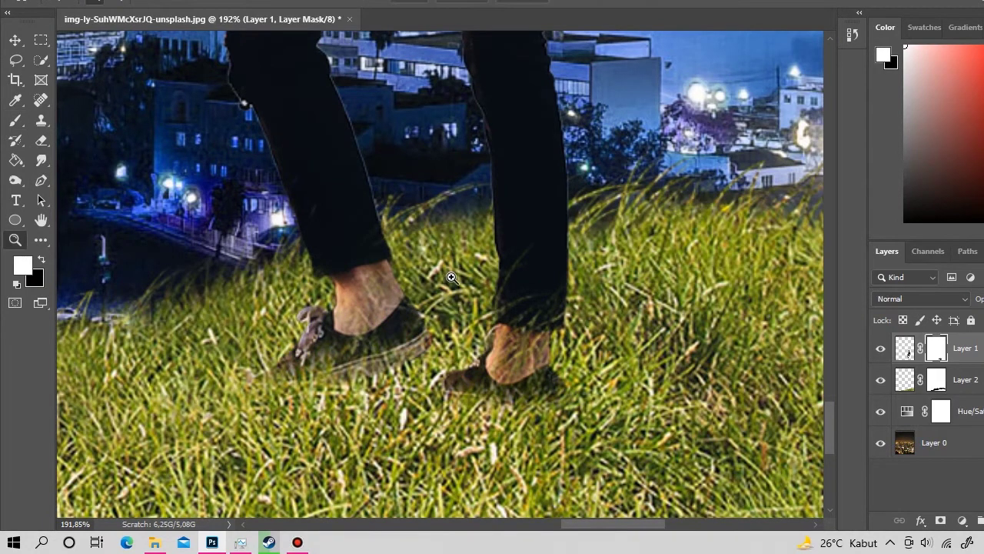
scroll(451, 278, down, 5)
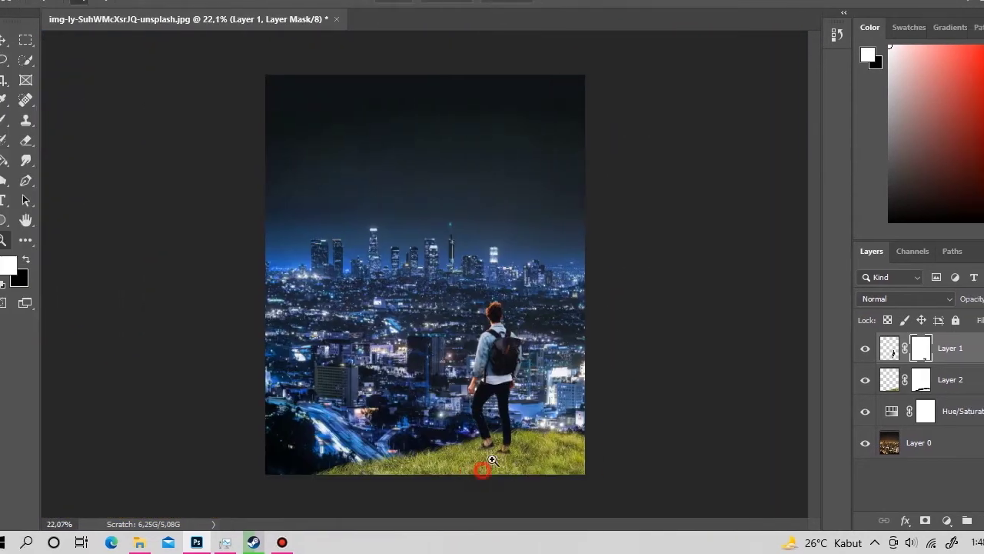
scroll(492, 460, down, 2)
Step: Drag the max-boldyrev rock photo from the 'mentahan ps' folder onto the Photoshop canvas
key(ctrl+0)
click(155, 542)
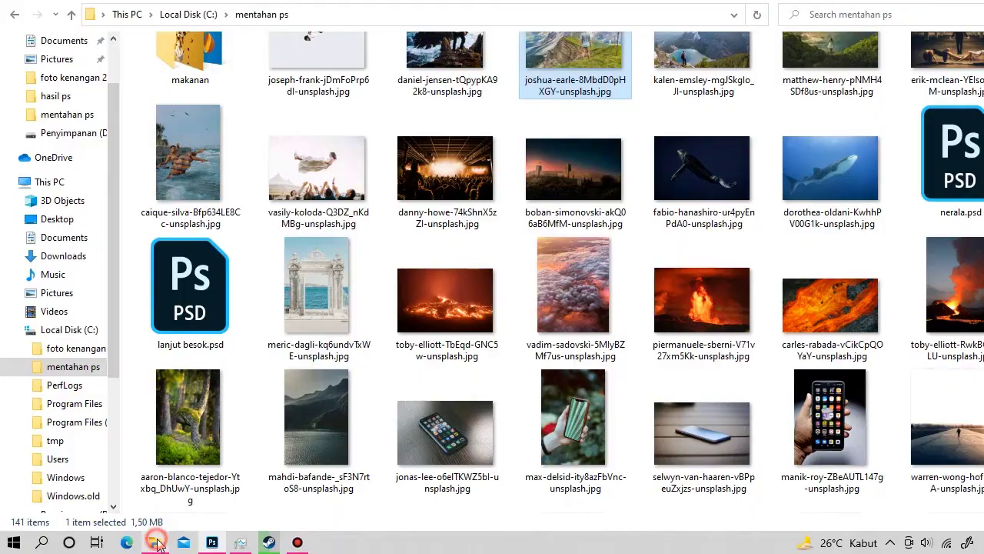
scroll(403, 361, down, 10)
scroll(405, 359, down, 8)
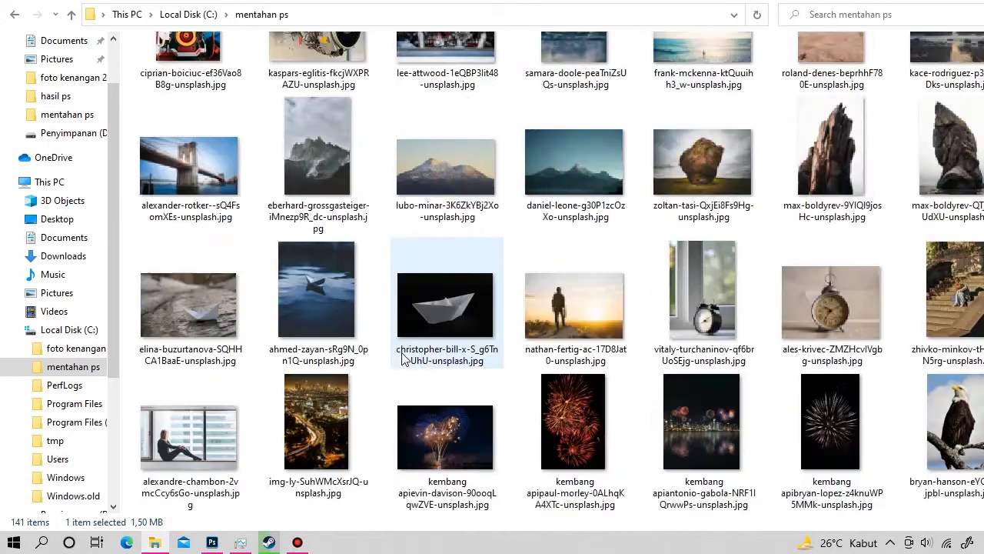
scroll(406, 355, down, 4)
scroll(409, 352, up, 6)
scroll(409, 352, down, 5)
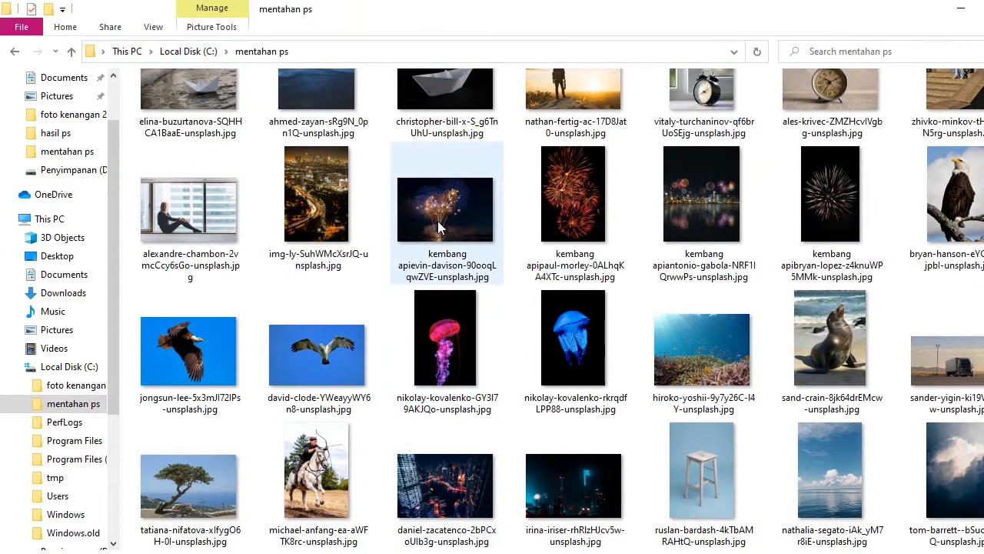
scroll(442, 264, up, 5)
scroll(442, 265, down, 5)
scroll(435, 277, down, 3)
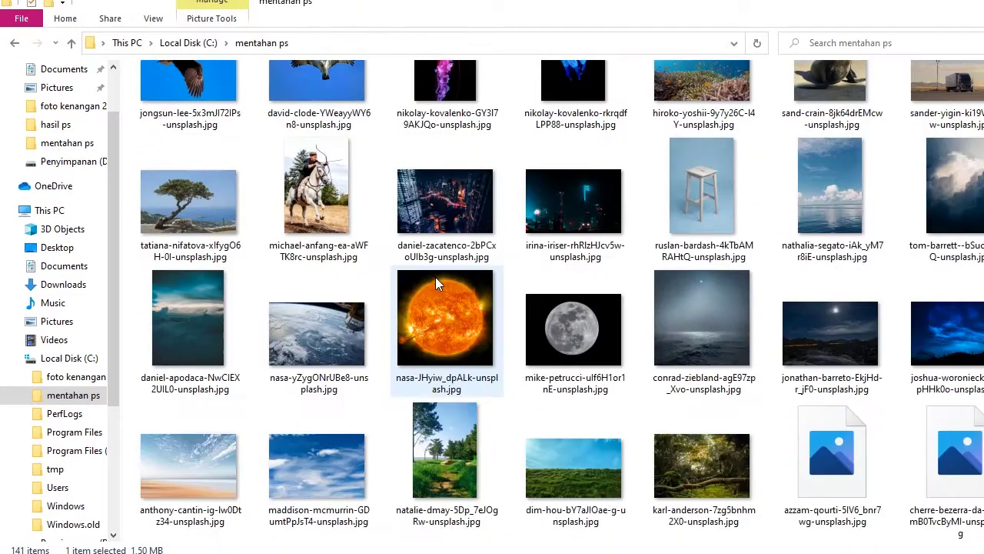
scroll(435, 277, up, 6)
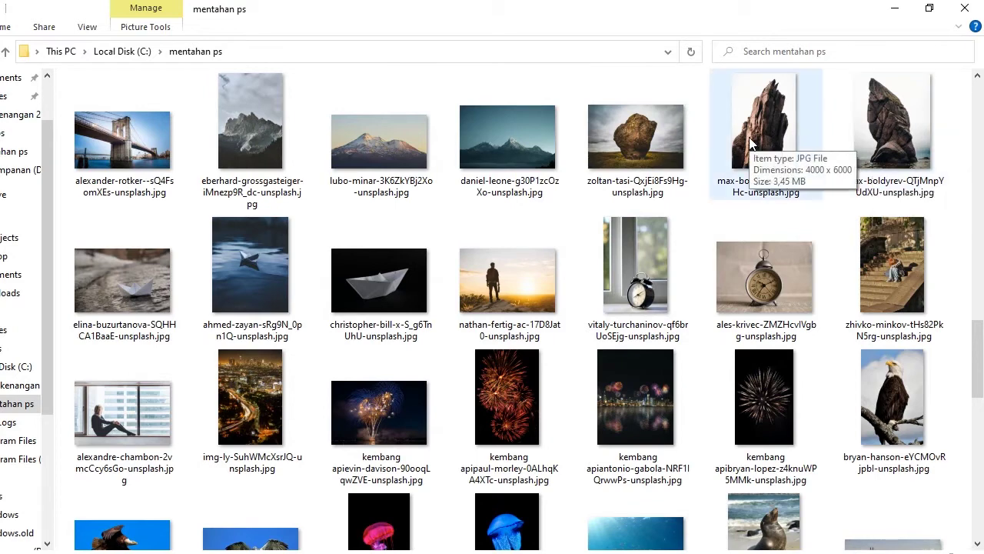
drag(752, 145, 311, 365)
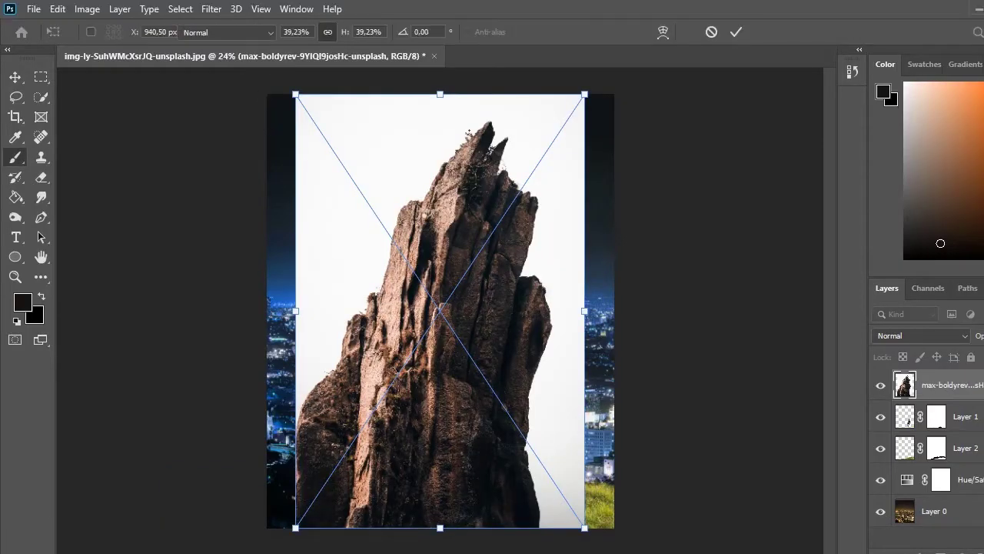
Step: Cut the rock out onto its own layer with Select Subject and delete the original
key(Return)
click(212, 8)
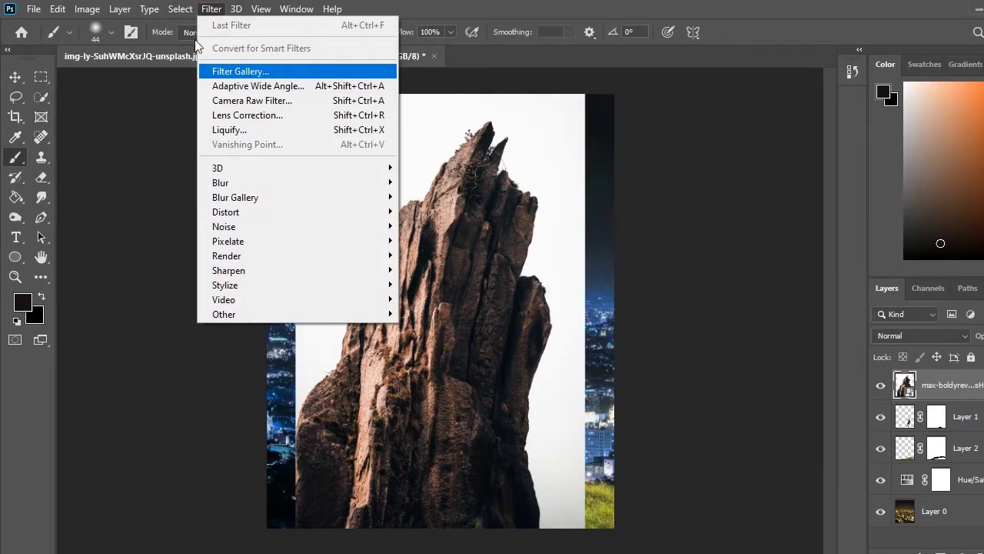
click(224, 191)
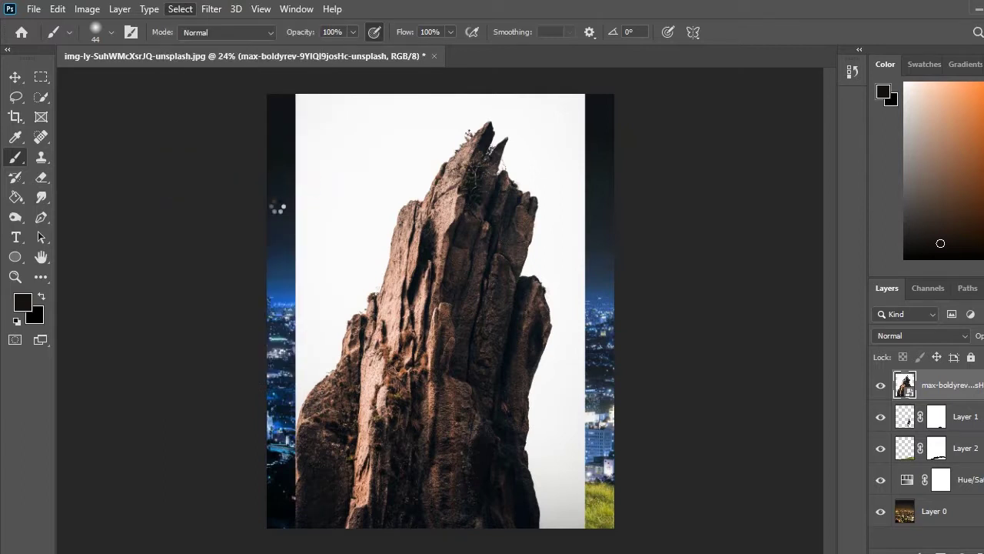
key(ctrl+j)
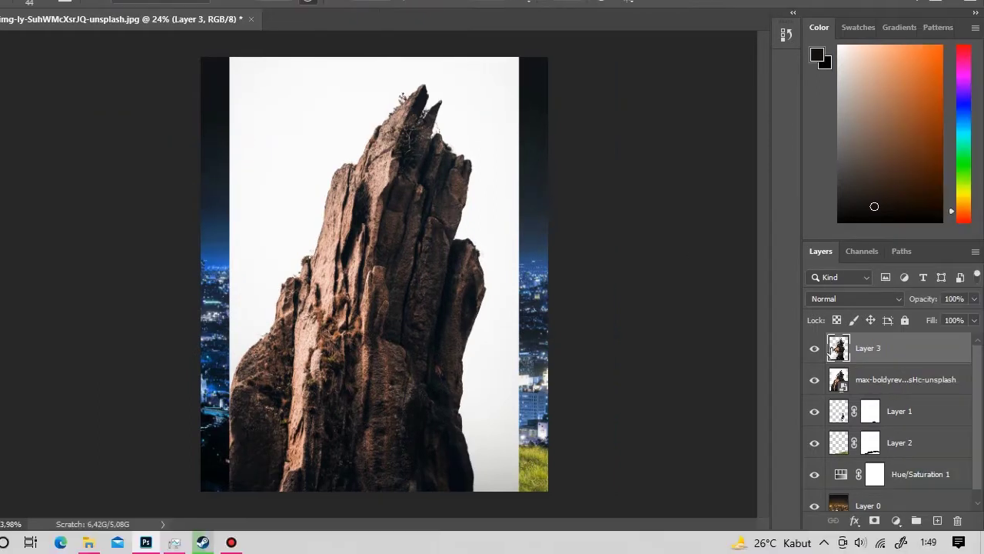
click(870, 378)
key(Delete)
click(870, 348)
Step: Scale, tilt and move the rock cut-out toward the lower-left edge
key(ctrl+t)
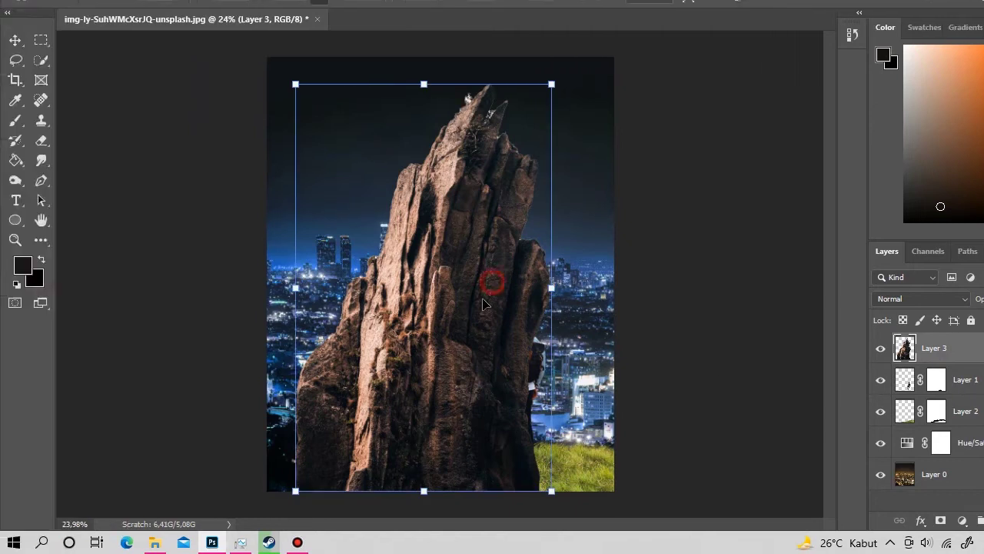
mouse_move(493, 280)
mouse_down()
mouse_move(342, 432)
mouse_move(342, 450)
mouse_up()
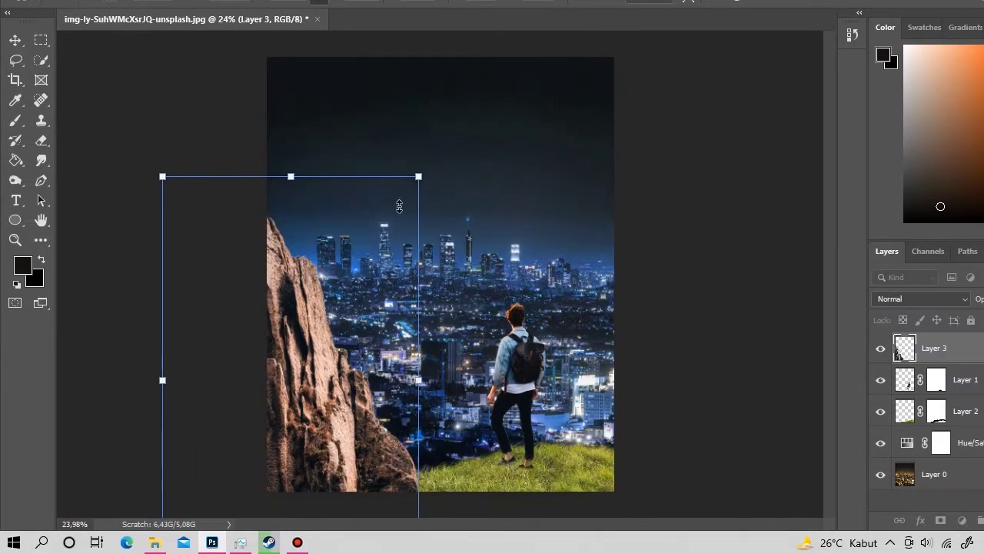
drag(399, 206, 333, 363)
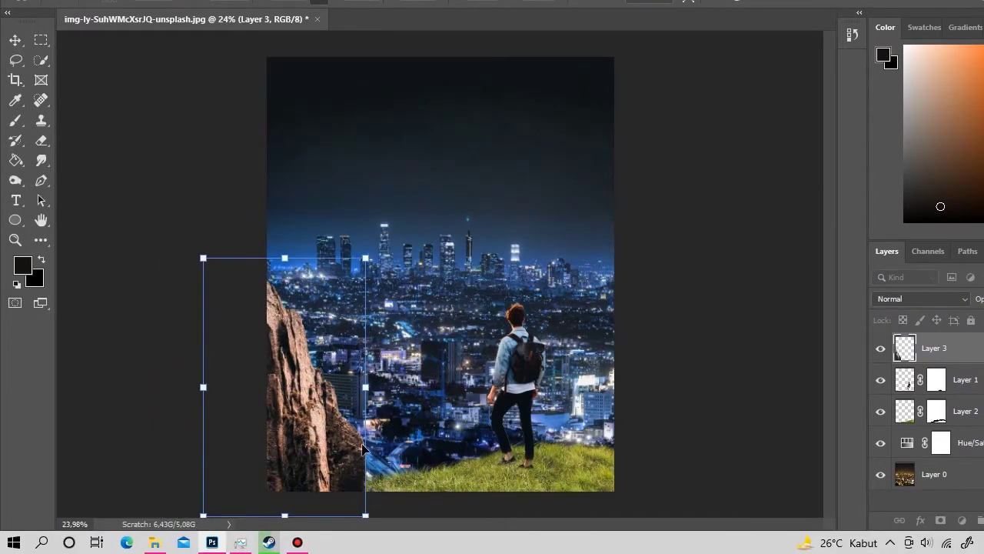
drag(365, 450, 405, 296)
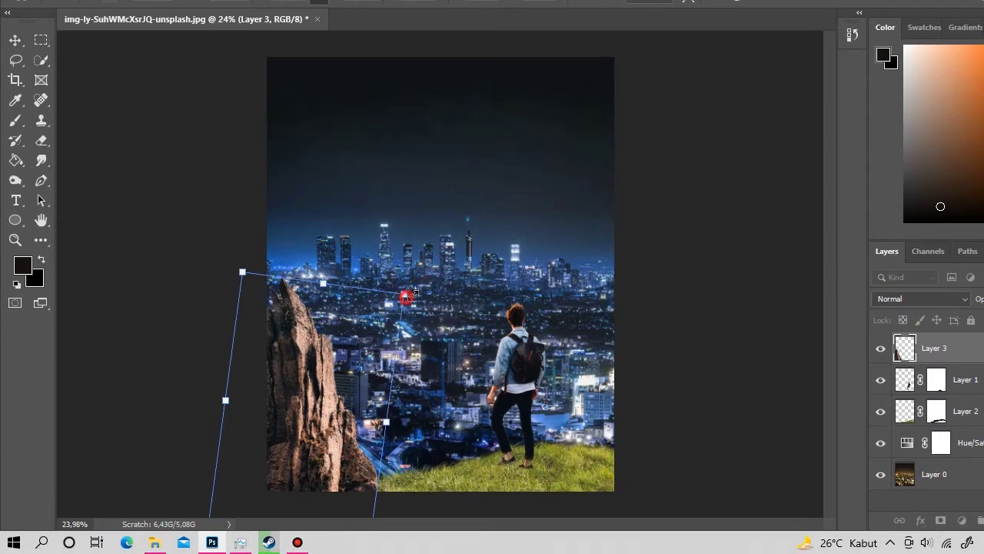
drag(350, 391, 324, 368)
key(Return)
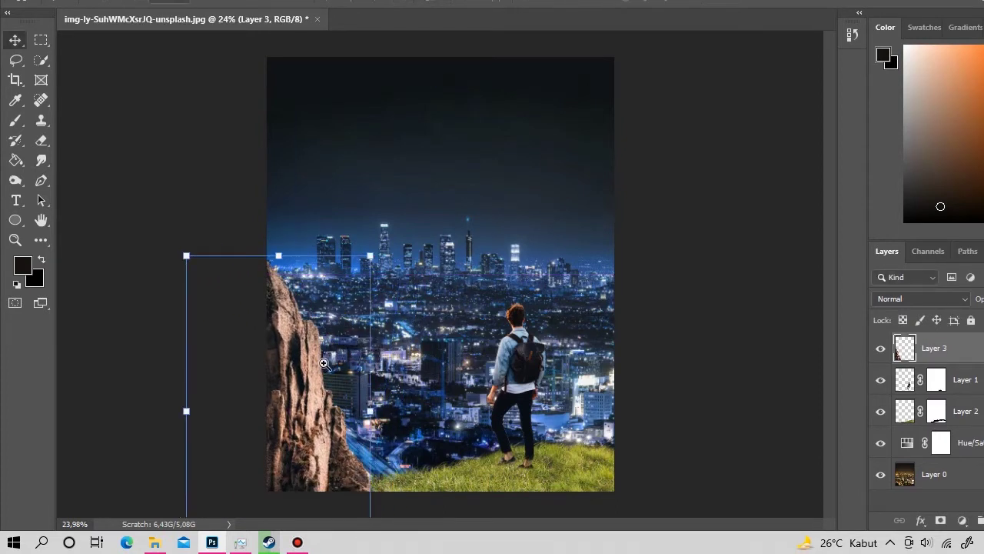
Step: Flip the rock horizontally and nudge it lower-left along the canvas edge
mouse_move(378, 442)
mouse_down()
mouse_move(371, 389)
mouse_move(434, 387)
mouse_up()
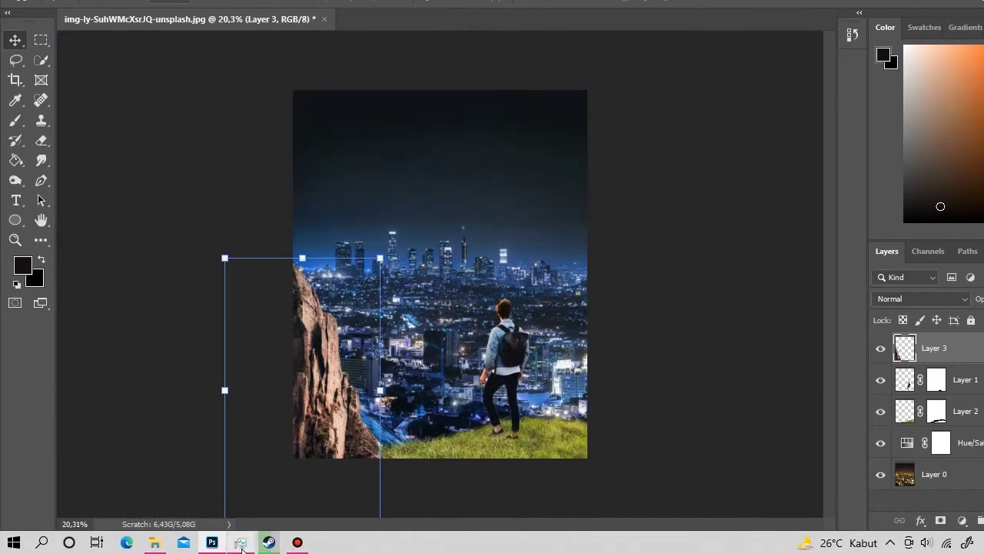
right_click(333, 429)
click(331, 391)
mouse_move(316, 417)
mouse_down()
mouse_move(562, 389)
mouse_move(319, 413)
mouse_move(302, 396)
mouse_up()
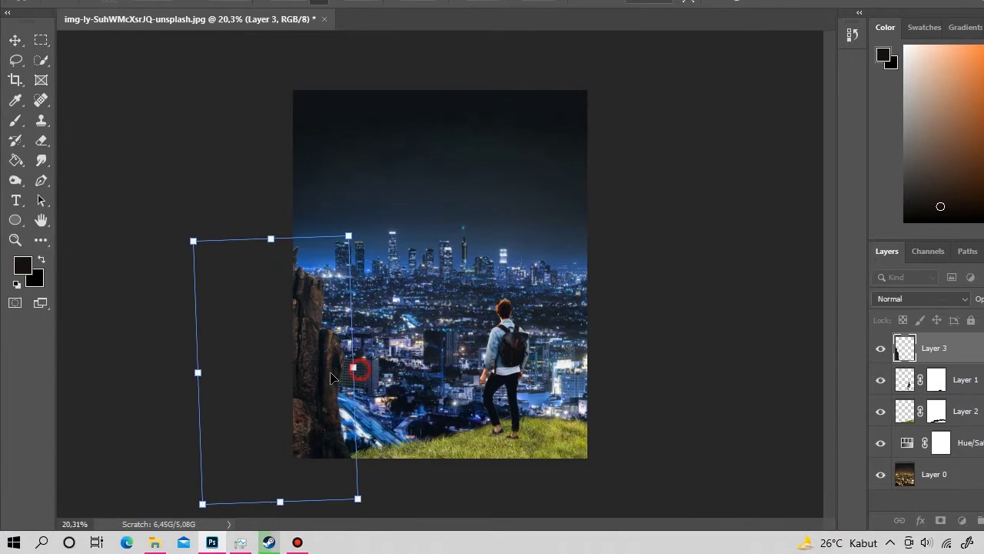
right_click(332, 377)
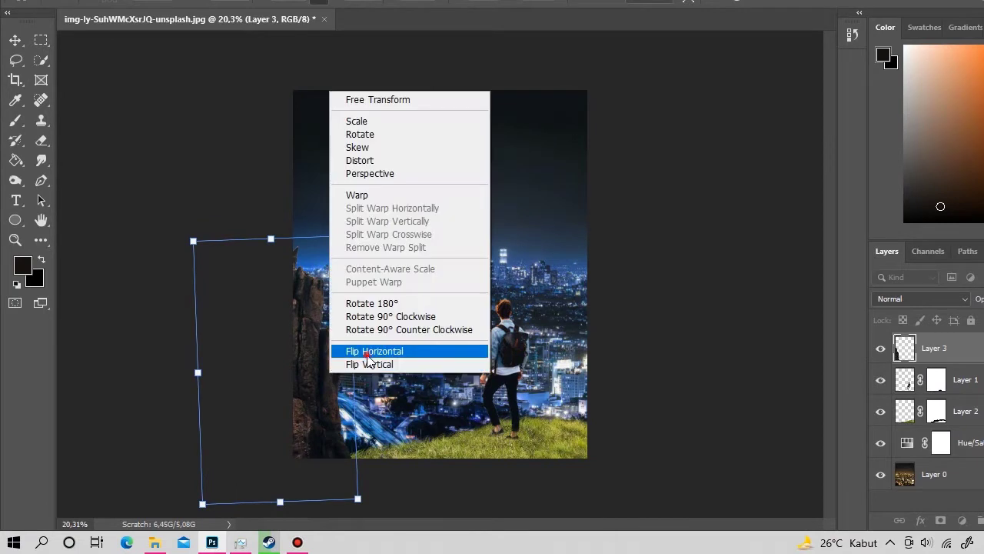
click(342, 372)
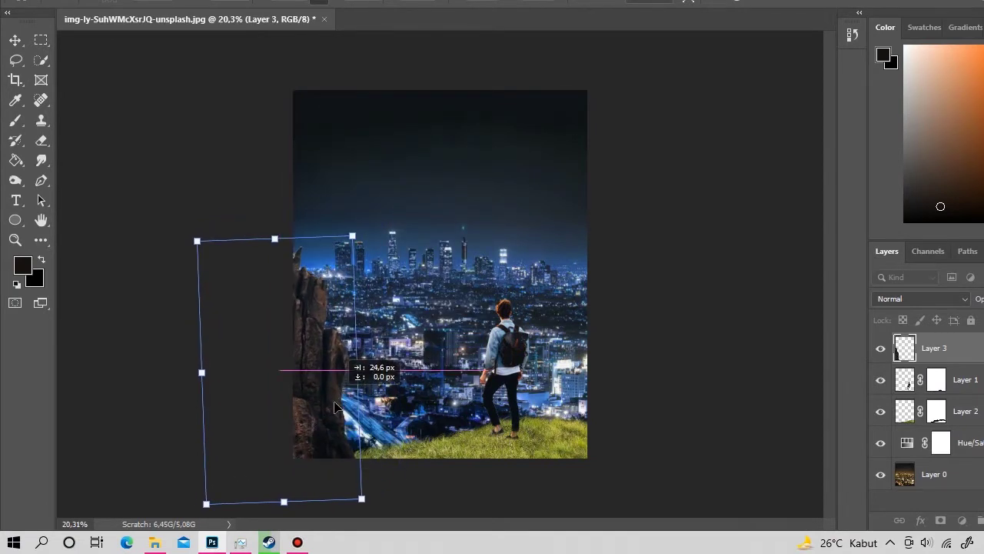
right_click(331, 417)
click(346, 383)
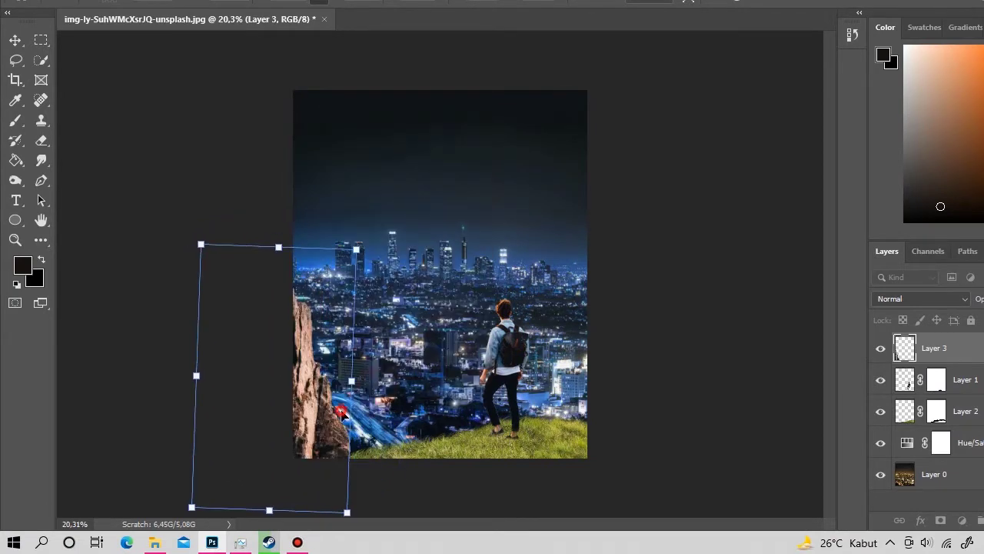
drag(392, 276, 340, 369)
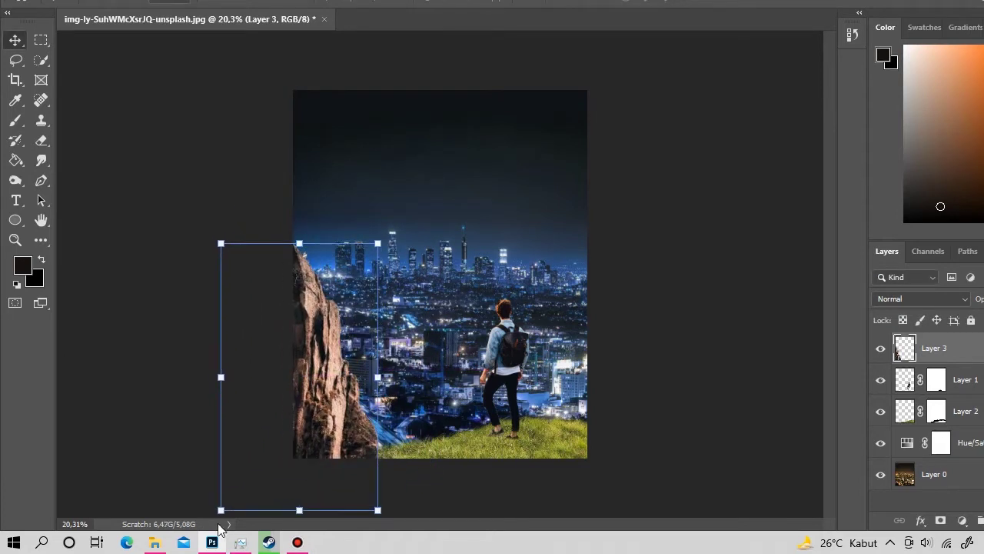
Step: Drag the phon.png tree image from File Explorer into the composition
click(155, 544)
scroll(502, 342, down, 2)
scroll(496, 337, up, 3)
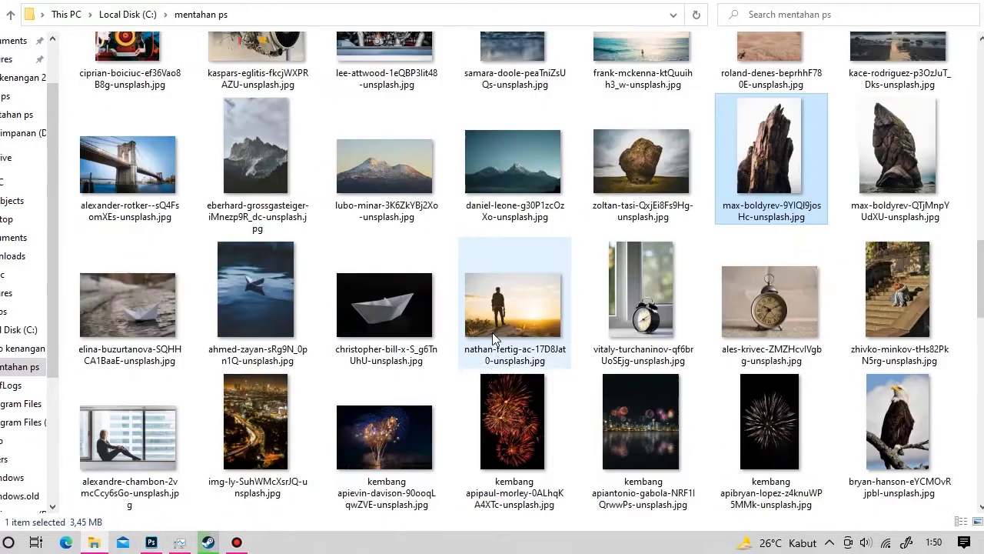
scroll(492, 319, down, 2)
scroll(492, 319, down, 5)
scroll(473, 293, up, 5)
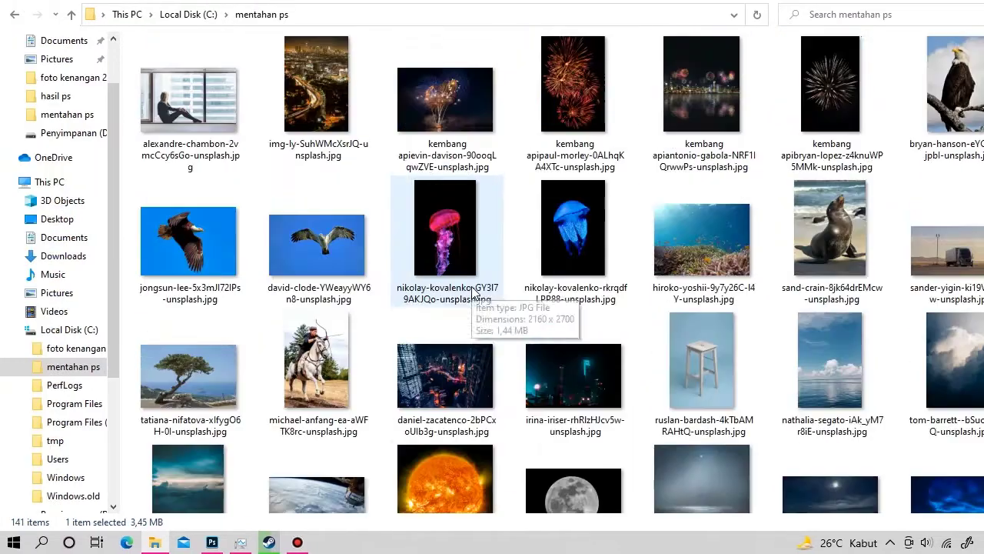
scroll(473, 292, up, 5)
drag(473, 292, 496, 338)
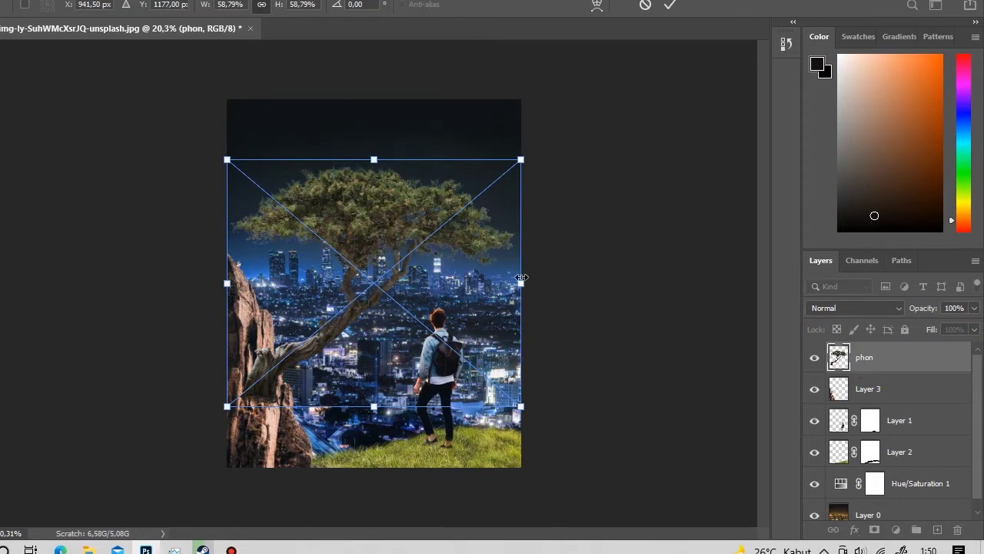
Step: Move, enlarge, rotate and flip the tree image toward the right edge
right_click(381, 256)
key(Escape)
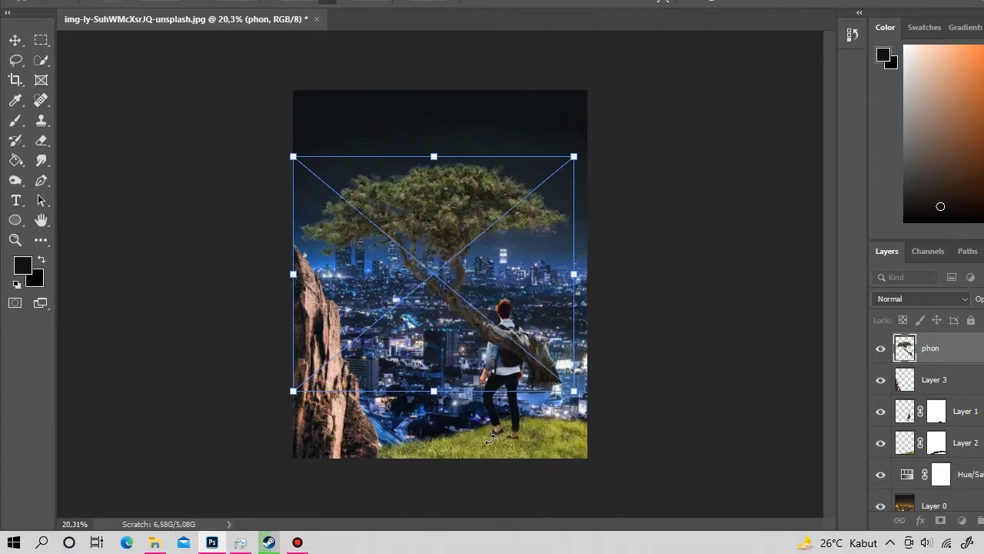
mouse_move(500, 369)
mouse_down()
mouse_move(564, 369)
mouse_move(611, 350)
mouse_move(681, 411)
mouse_move(615, 345)
mouse_up()
mouse_move(653, 377)
mouse_down()
mouse_move(605, 473)
mouse_move(629, 417)
mouse_move(509, 464)
mouse_up()
right_click(509, 464)
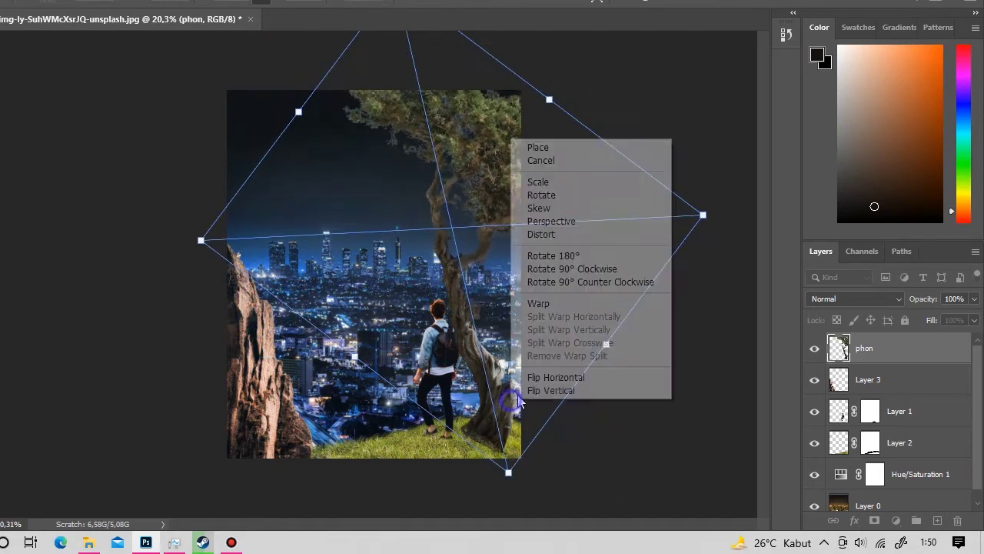
click(538, 376)
Step: Fine-tune the tree's size, rotation and position over the sky, then commit
drag(496, 412, 596, 408)
drag(501, 475, 637, 395)
drag(584, 370, 504, 350)
drag(589, 440, 660, 444)
click(875, 520)
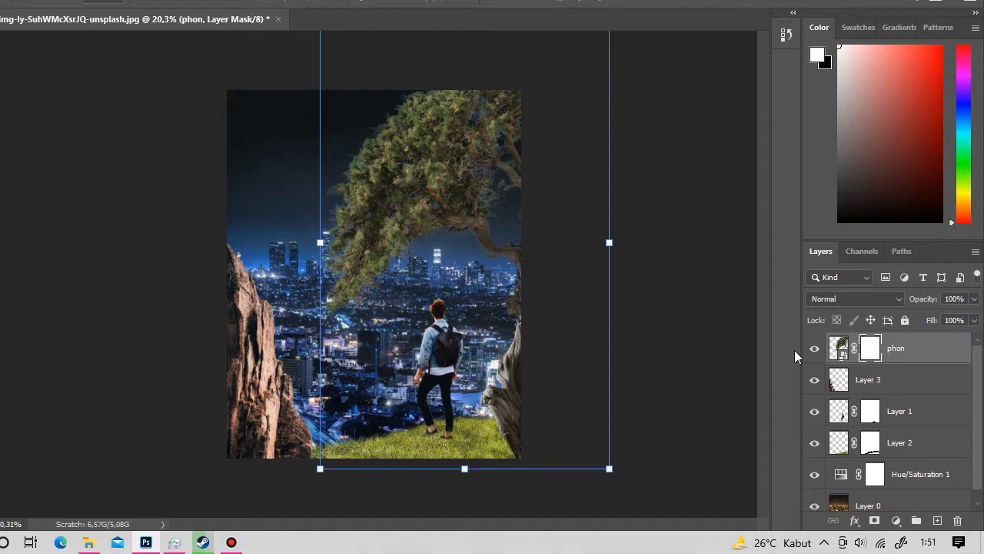
key(ctrl+z)
key(p)
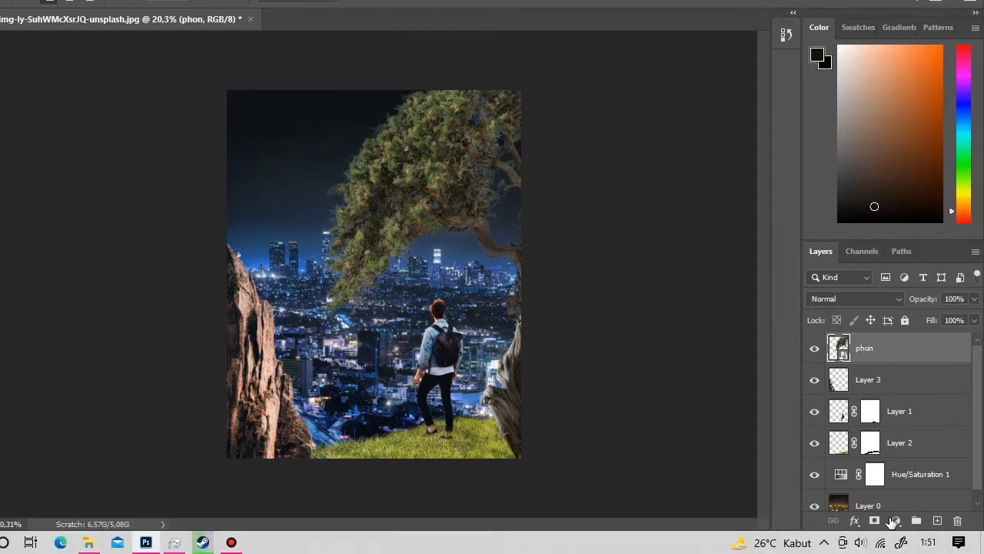
Step: Add a mask to the tree layer and paint black to hide part of it
click(874, 521)
right_click(561, 351)
click(238, 181)
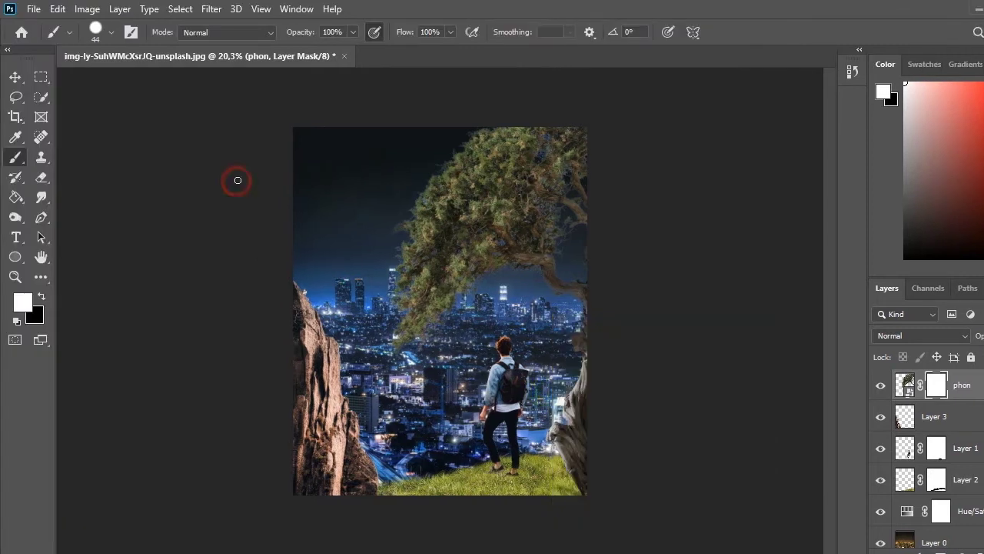
key(x)
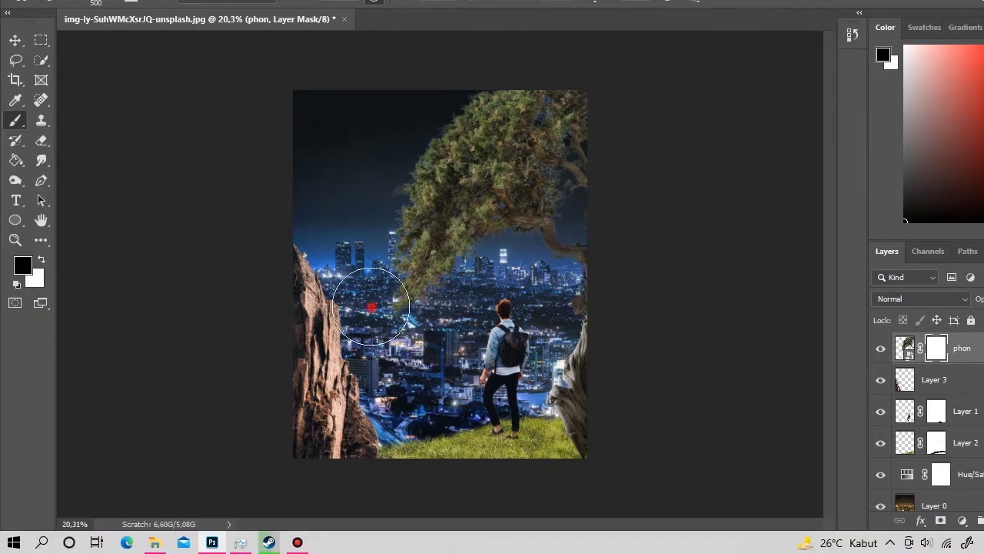
drag(415, 231, 564, 213)
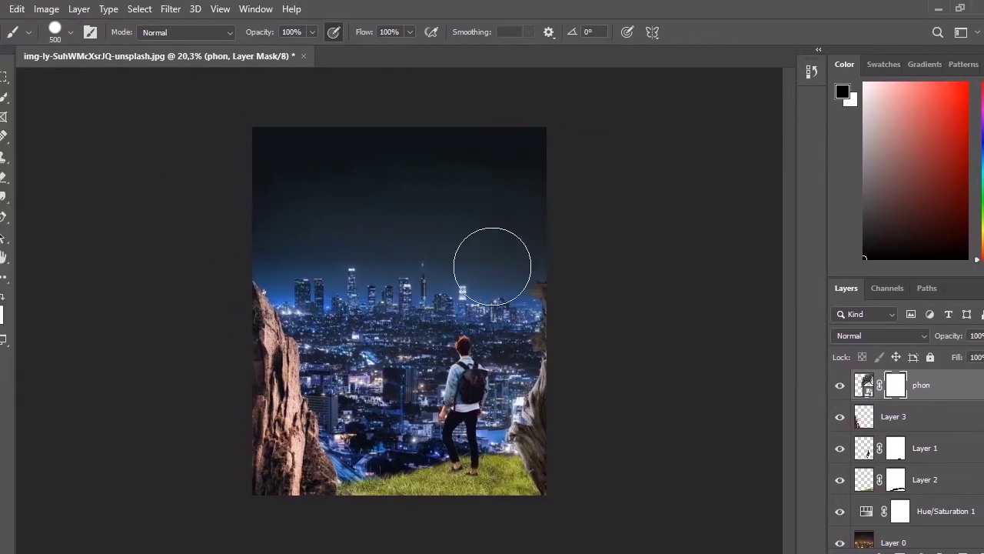
Step: Duplicate the tree, delete the copy's mask, and rotate the copy sharply
key(ctrl+j)
key(ctrl+t)
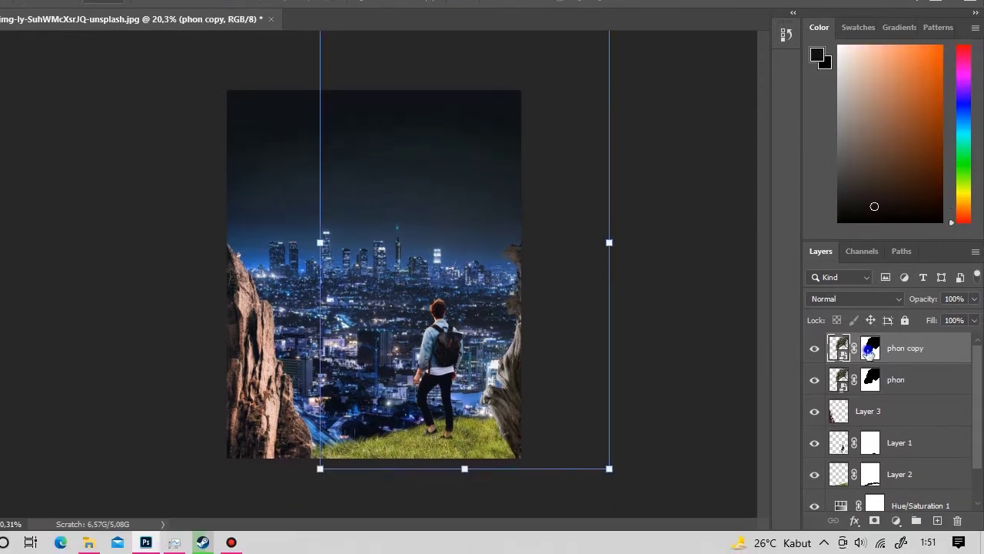
right_click(871, 350)
click(869, 380)
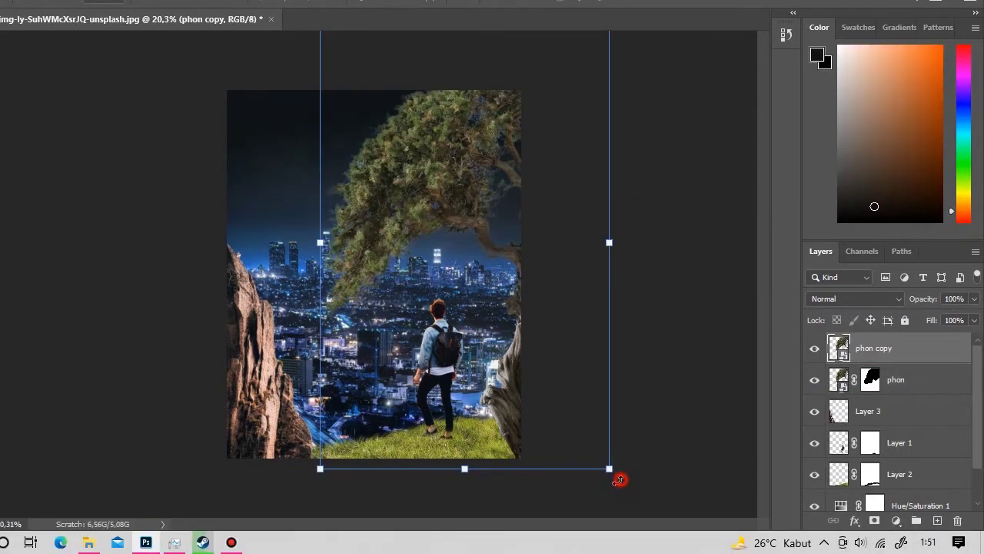
drag(620, 479, 758, 338)
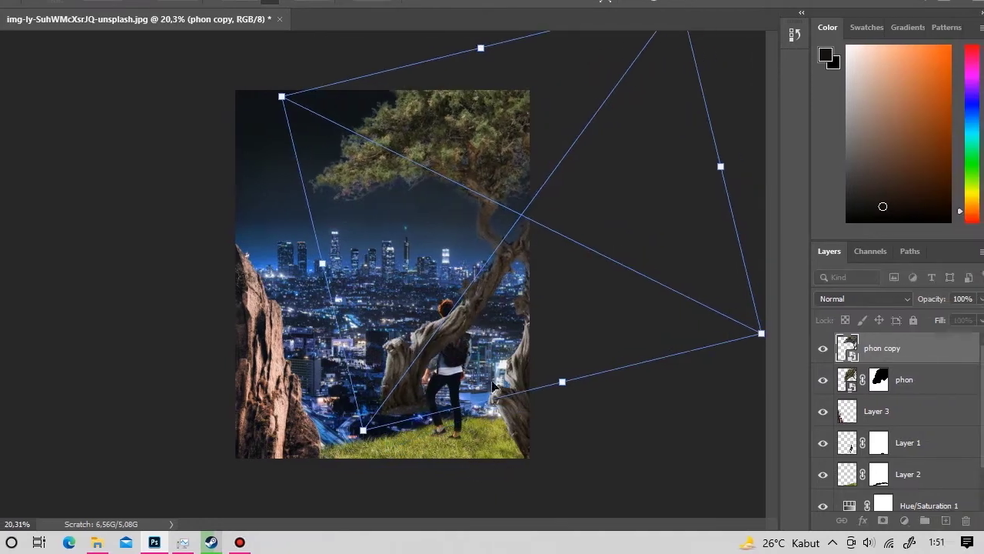
drag(504, 348, 523, 350)
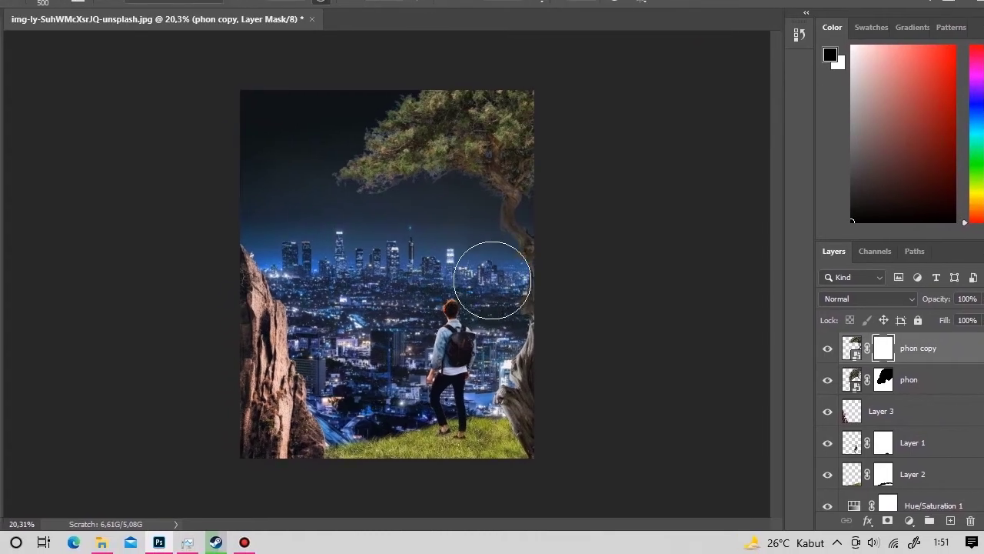
Step: Zoom out and move the tree copy down-left, rotating it clockwise
click(871, 379)
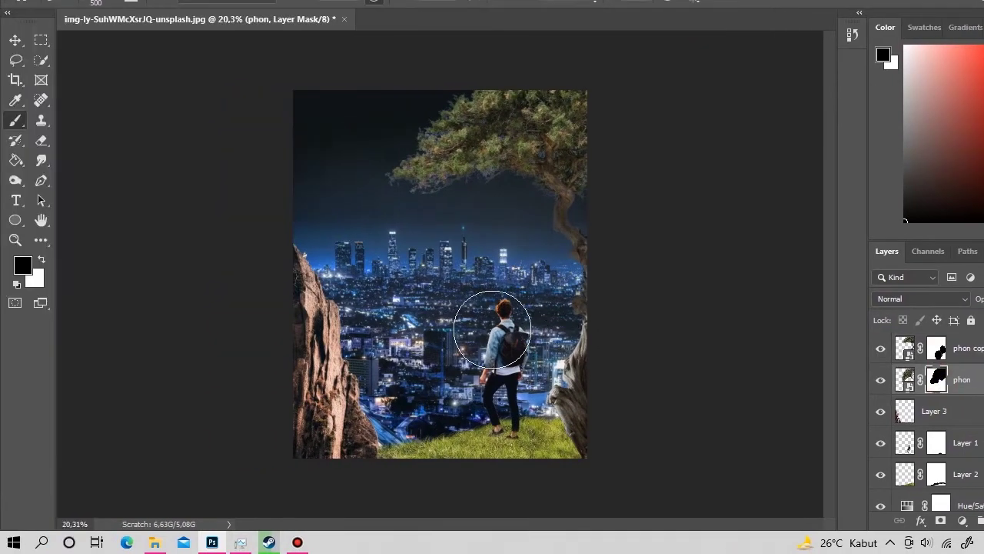
key(z)
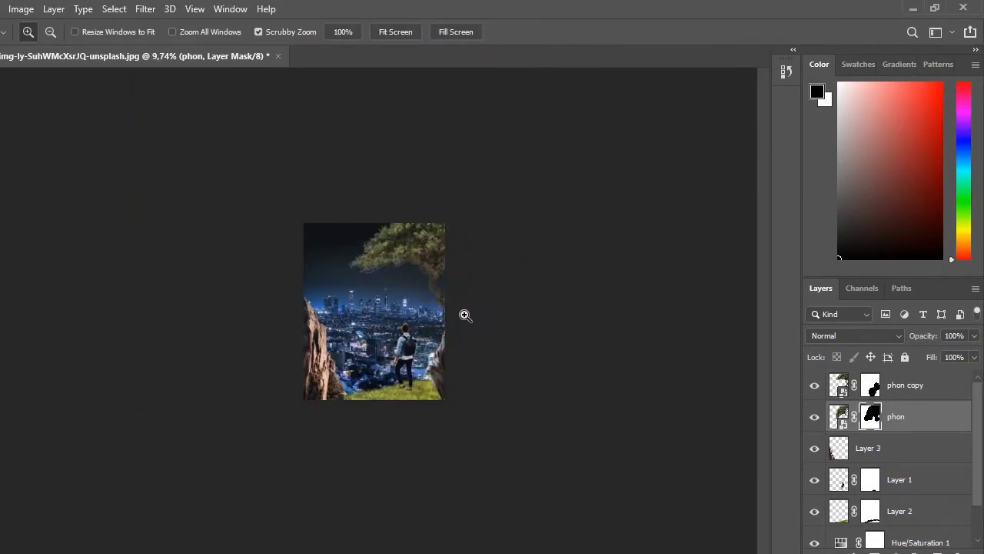
drag(523, 292, 492, 286)
click(928, 362)
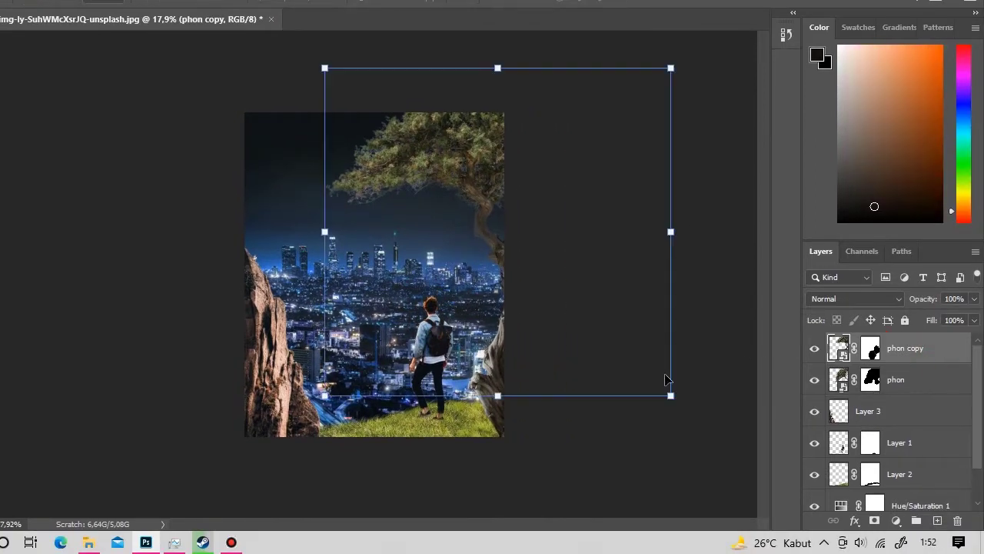
drag(692, 418, 672, 415)
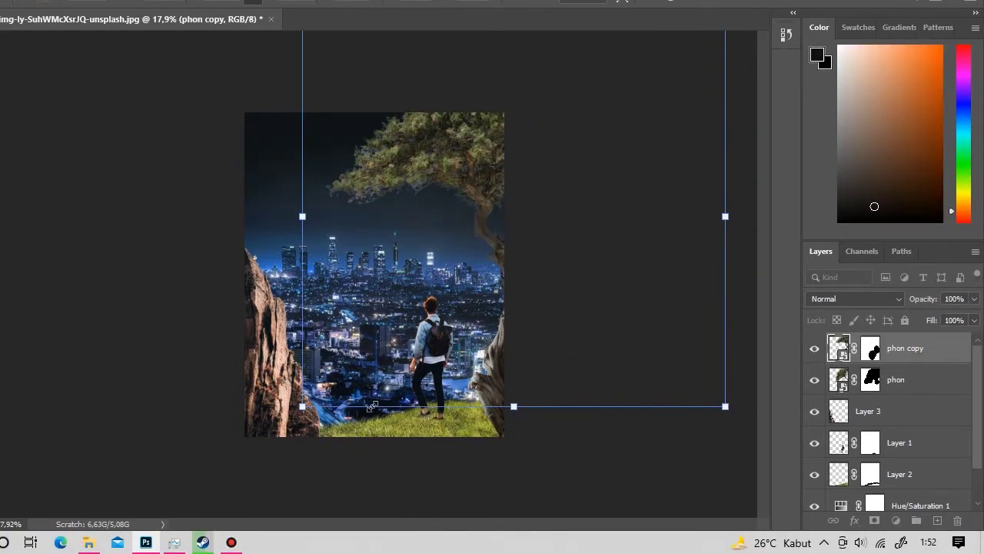
mouse_move(372, 405)
mouse_down()
mouse_move(555, 332)
mouse_move(551, 341)
mouse_up()
drag(291, 447, 321, 503)
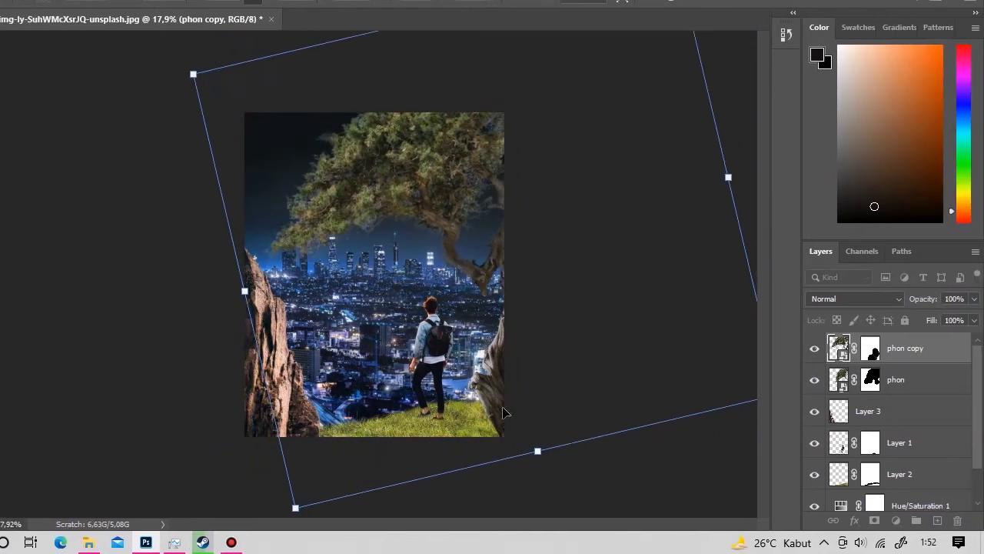
Step: Flip the tree copy horizontally, position it up and right, and commit
drag(503, 410, 558, 375)
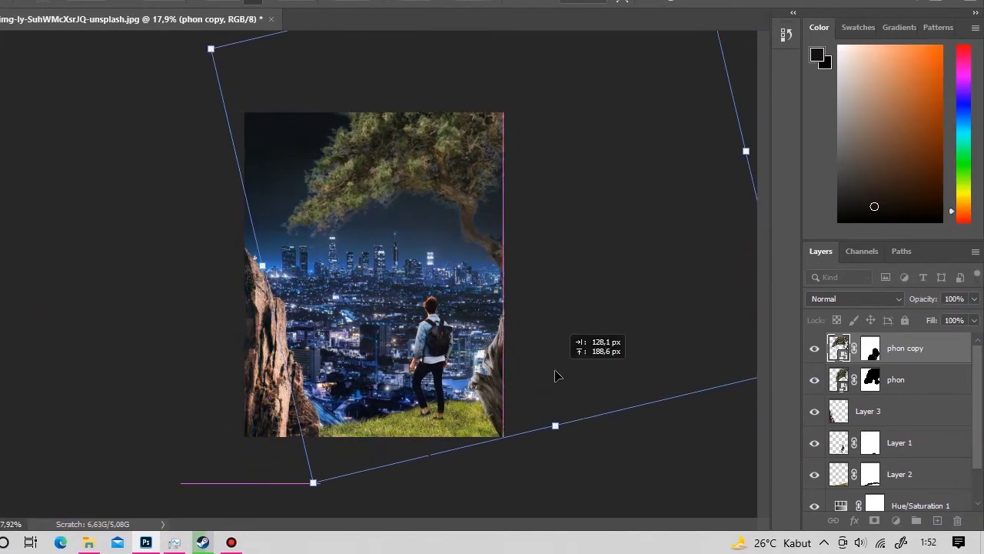
drag(363, 504, 295, 451)
mouse_move(490, 381)
mouse_down()
mouse_move(493, 408)
mouse_move(460, 283)
mouse_up()
right_click(460, 283)
click(504, 538)
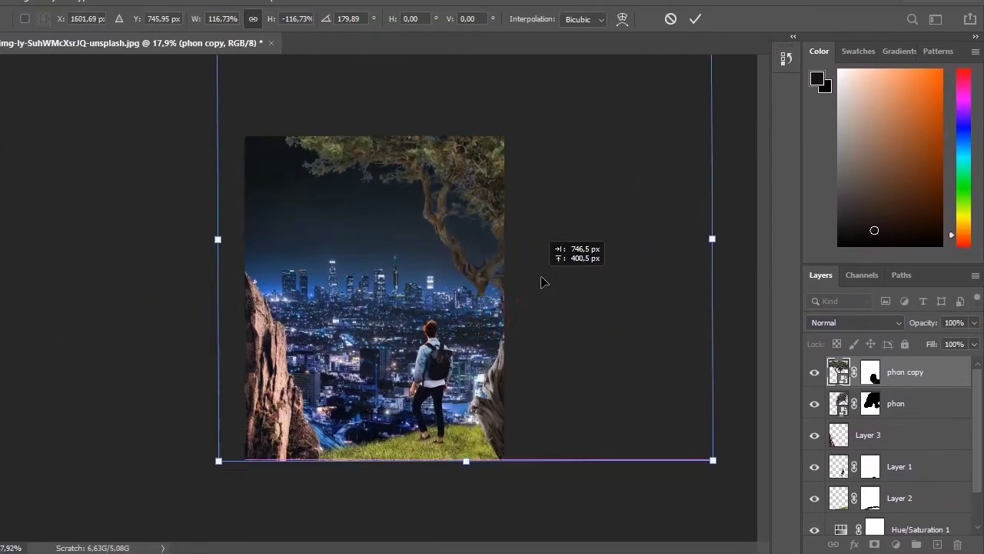
mouse_move(495, 282)
mouse_down()
mouse_move(592, 238)
mouse_move(626, 259)
mouse_move(585, 308)
mouse_move(650, 292)
mouse_move(561, 296)
mouse_up()
key(Return)
Step: Paint white on the phon copy mask, then zoom out to the whole composition
key(z)
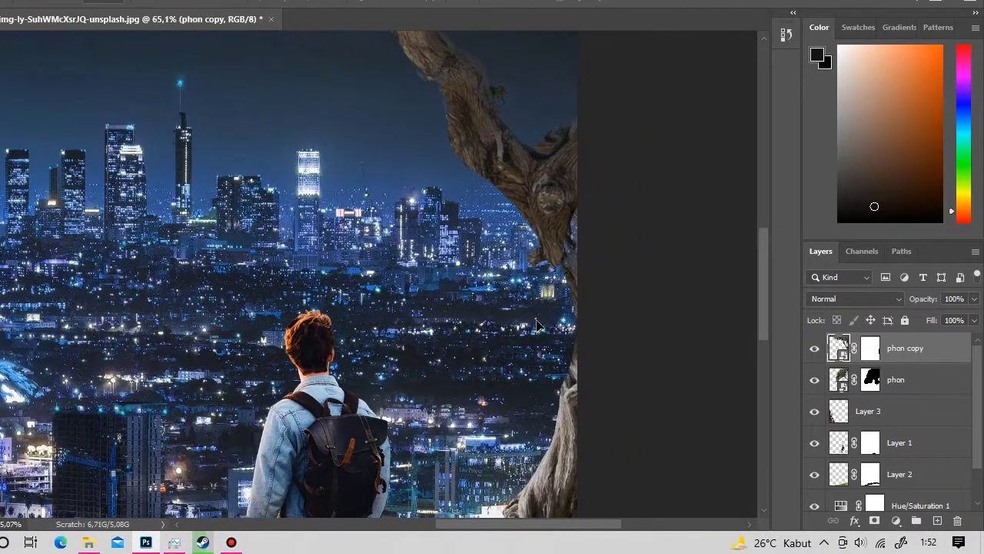
click(870, 348)
key(b)
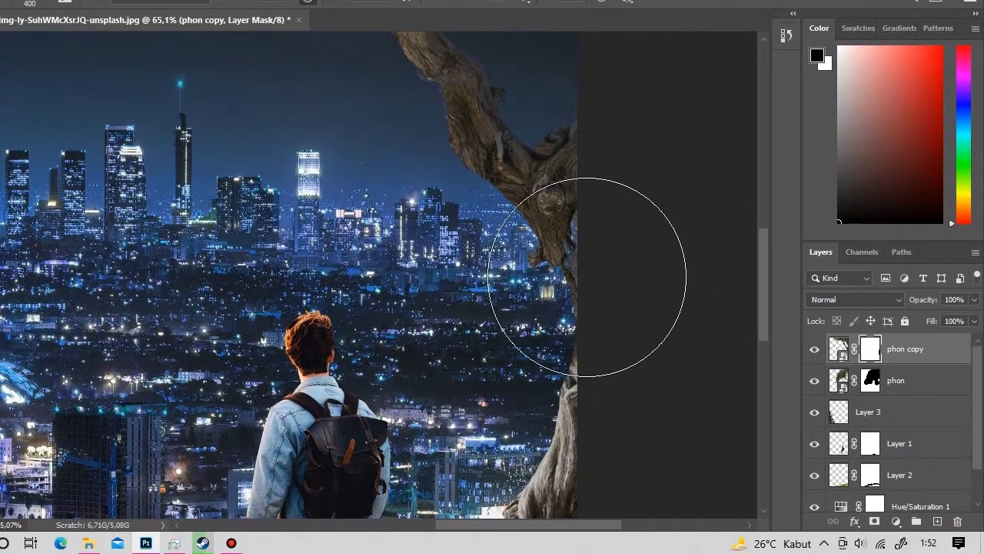
key(x)
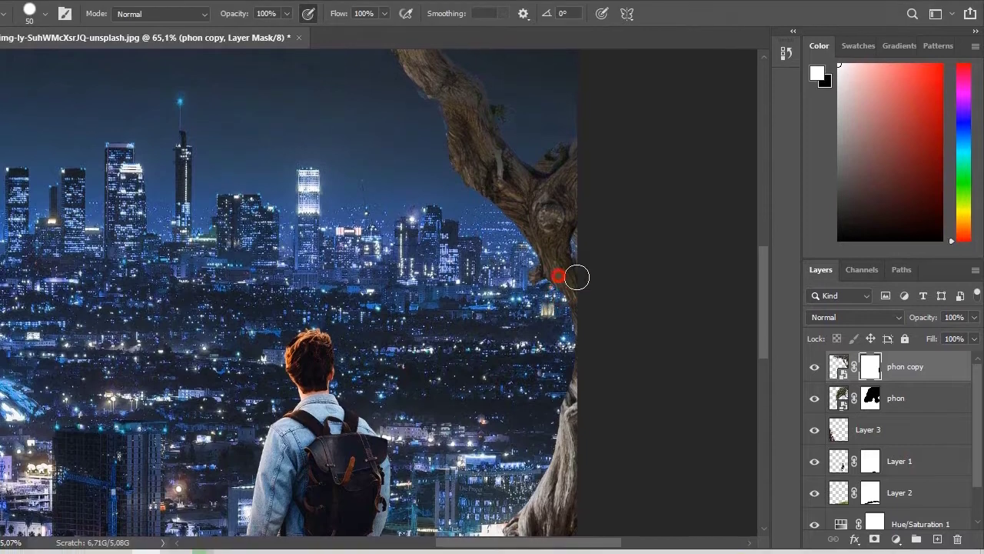
key(z)
mouse_move(538, 295)
mouse_down()
mouse_move(451, 319)
mouse_move(457, 378)
mouse_up()
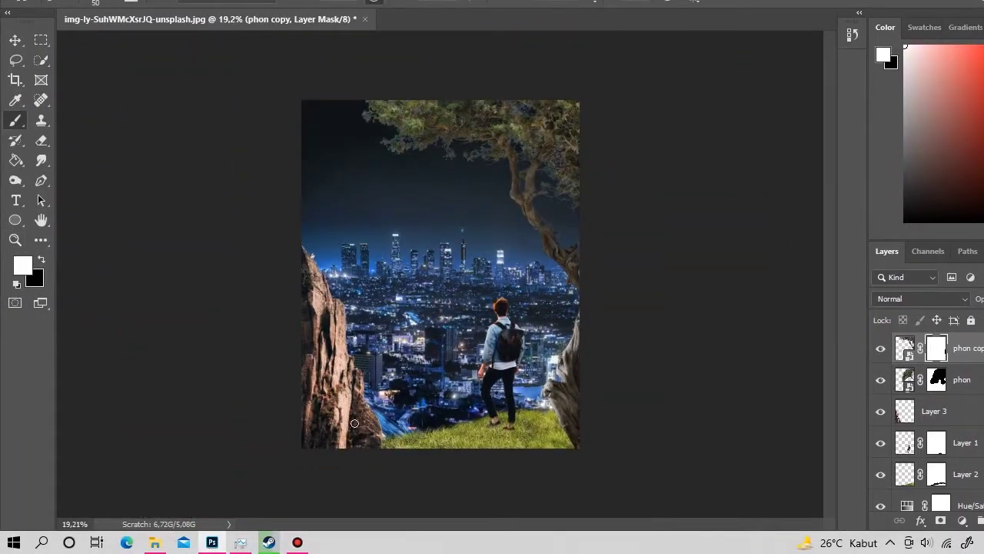
Step: Drag the mike-petrucci full-moon photo from File Explorer into Photoshop
click(146, 547)
scroll(384, 308, down, 3)
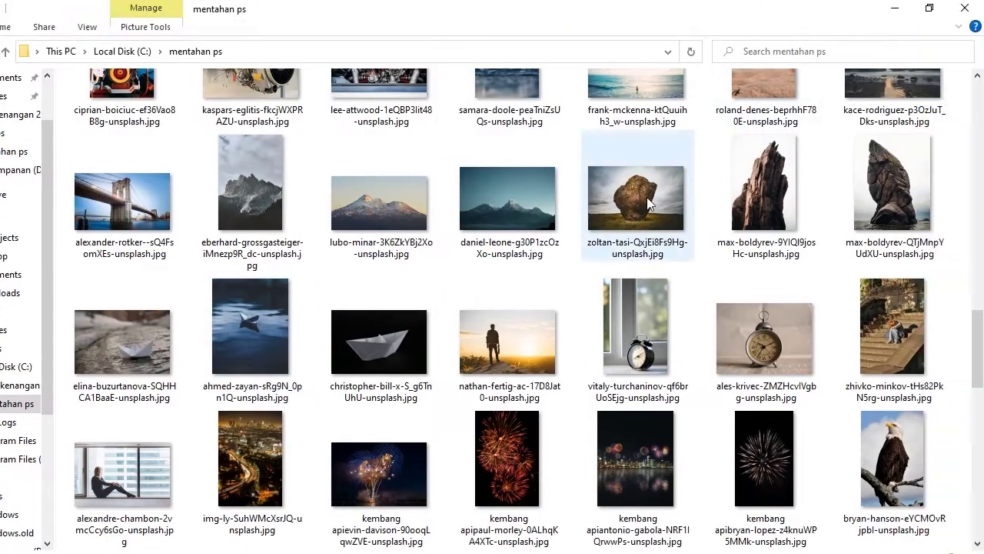
scroll(500, 316, down, 3)
mouse_move(537, 325)
mouse_down()
mouse_move(408, 285)
mouse_move(403, 293)
mouse_up()
Step: Commit the placed moon image and zoom in on the moon
key(Return)
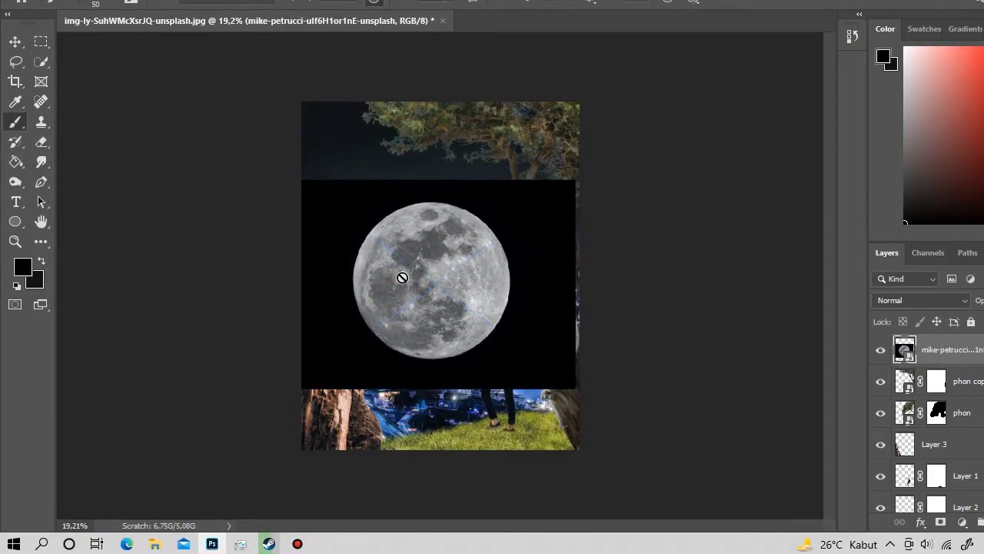
key(z)
click(453, 327)
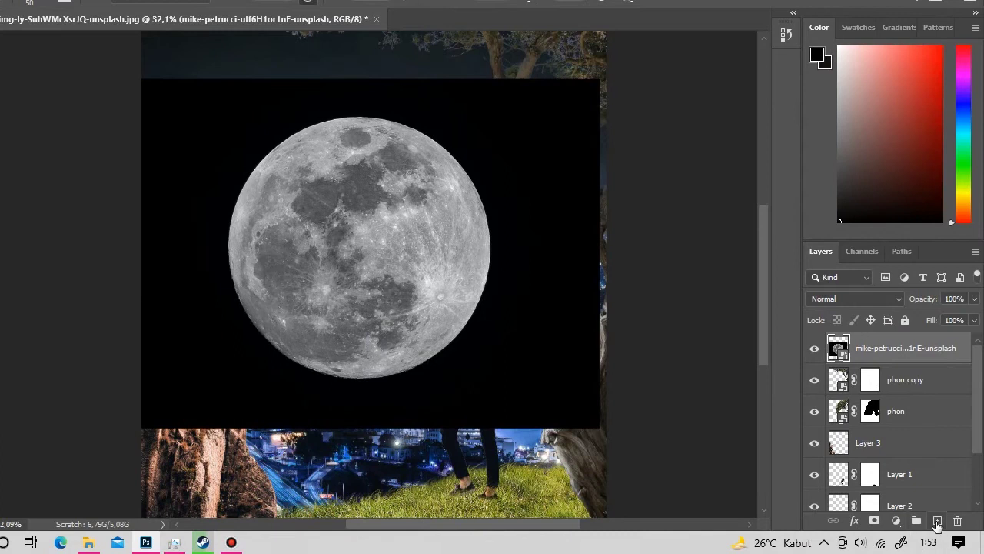
click(938, 523)
key(ctrl+z)
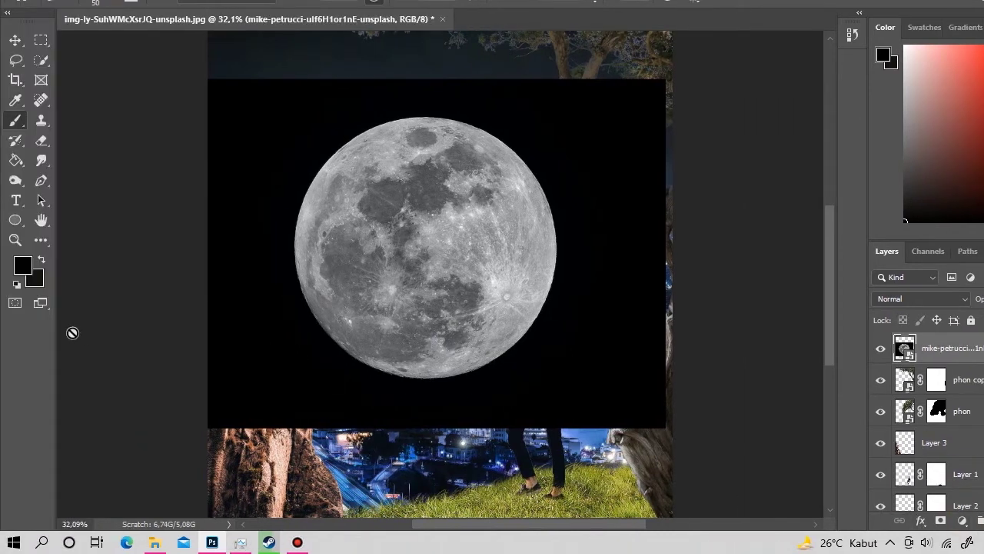
Step: Enter Quick Mask mode and set the brush size to 800 px, then 495 px
click(15, 302)
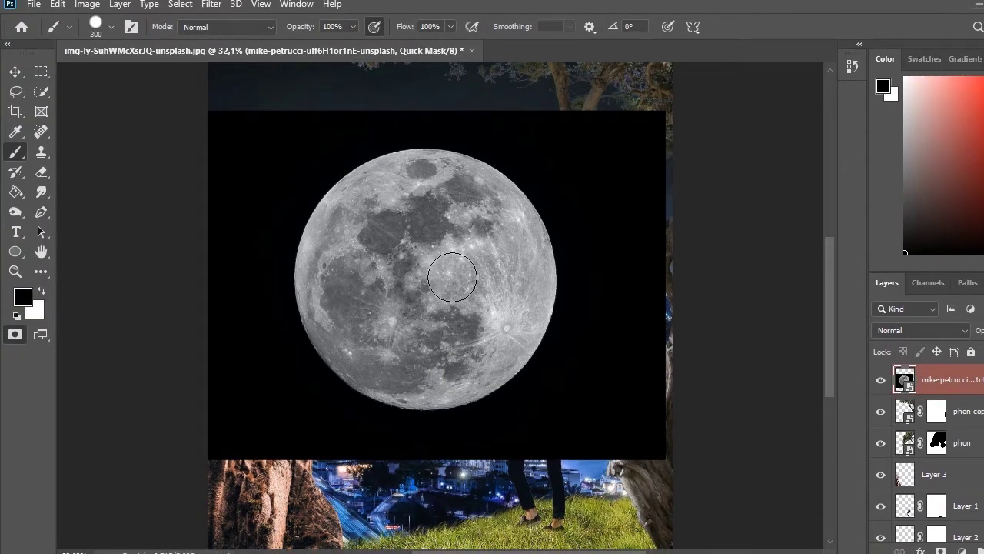
right_click(452, 277)
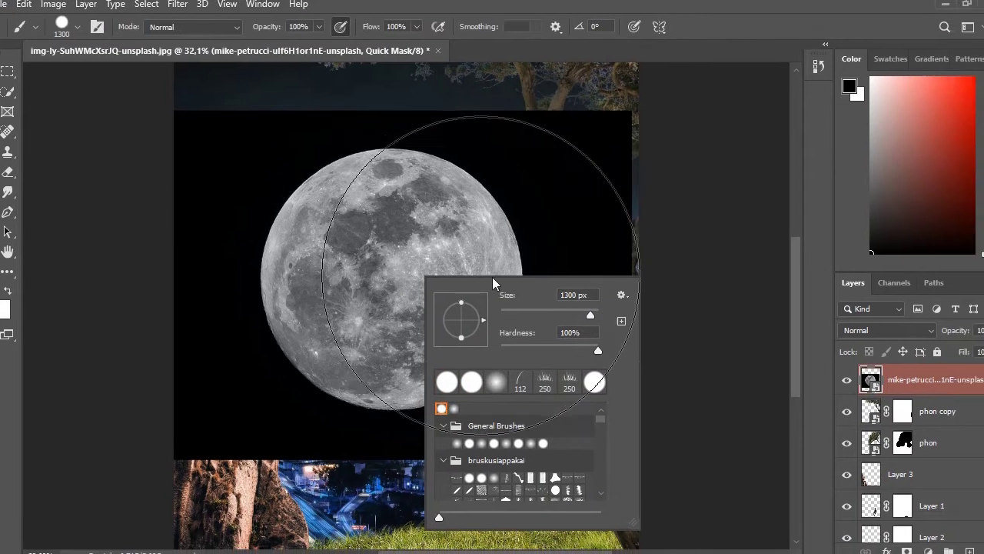
double_click(573, 295)
text(800)
key(Return)
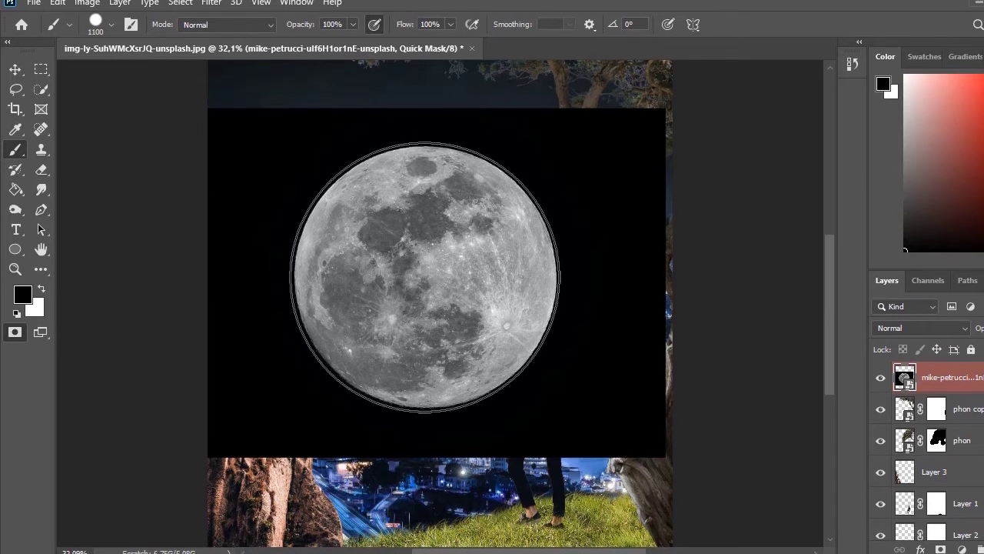
right_click(424, 276)
text(495)
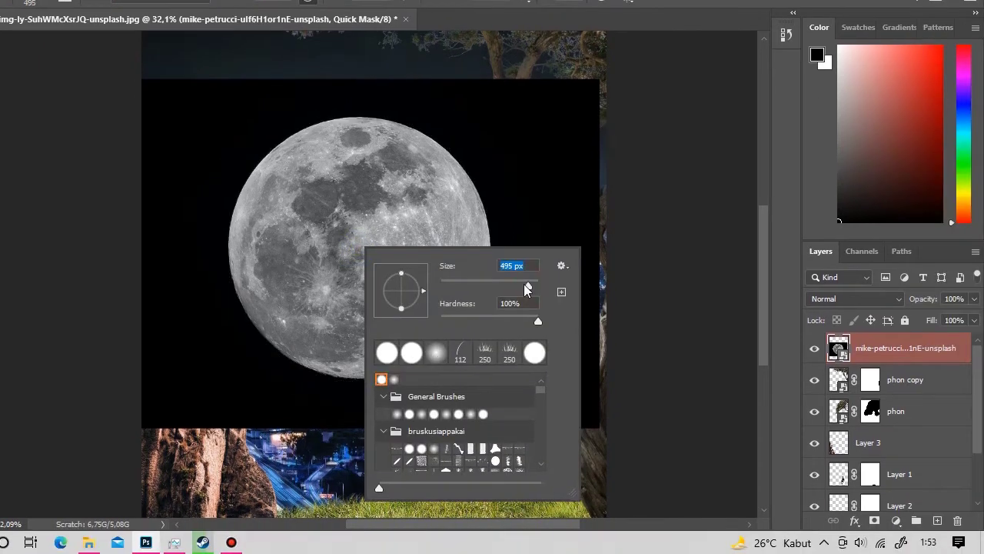
Step: Paint the quick mask over the whole moon and convert it to a selection
click(412, 277)
key(ctrl+z)
key(bracketright)
key(bracketright)
key(bracketright)
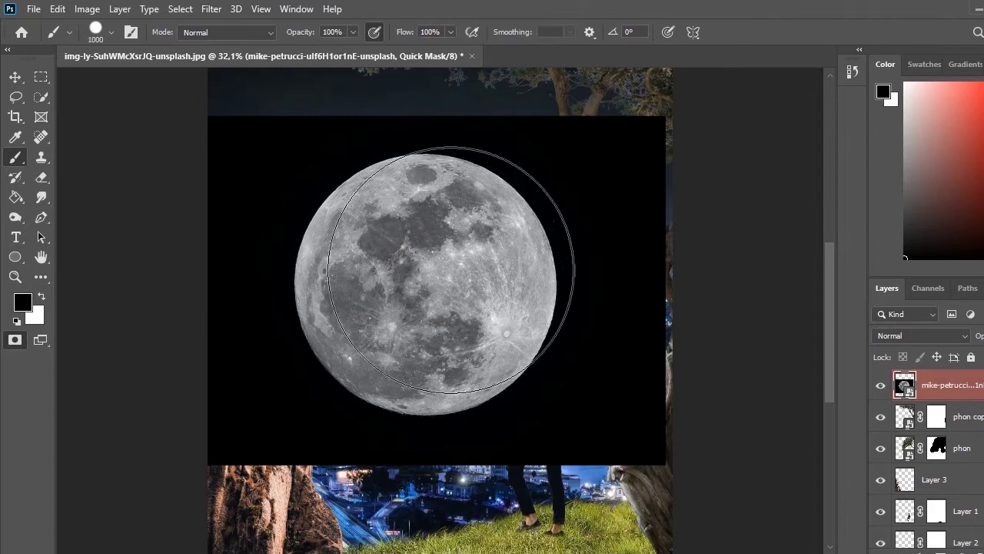
key(bracketright)
click(424, 280)
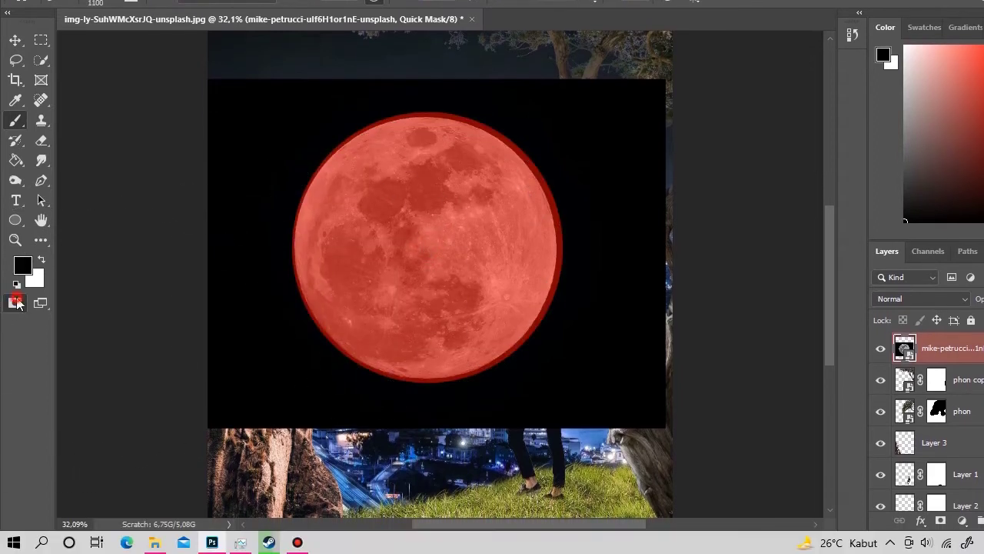
click(15, 302)
key(ctrl+j)
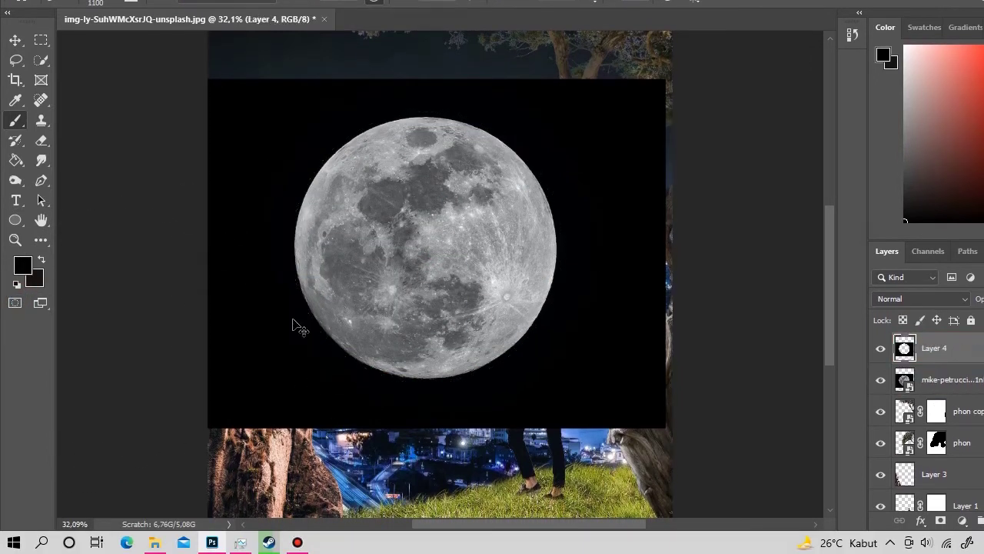
key(ctrl+z)
Step: Use Transform Selection to fit the selection to the moon's circular edge
click(42, 93)
right_click(295, 185)
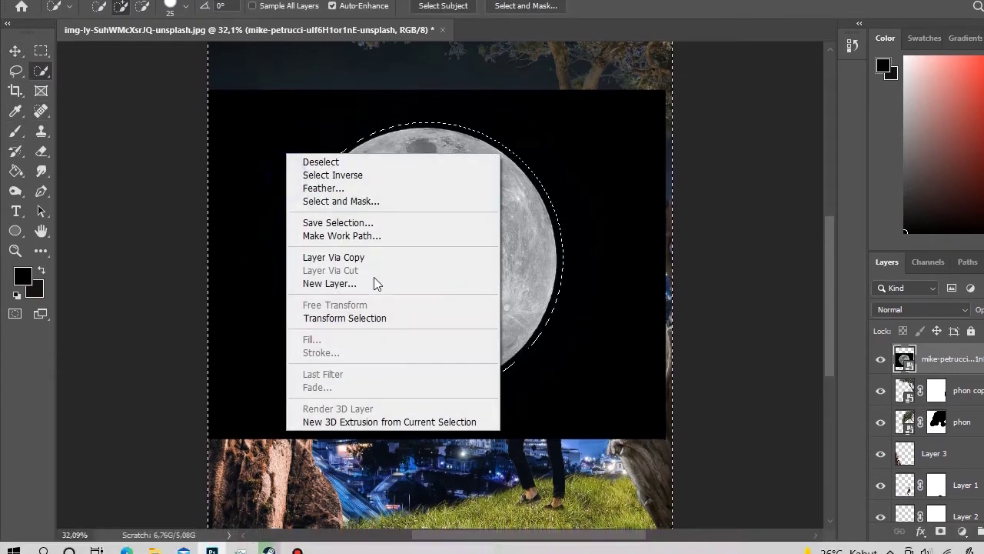
key(Escape)
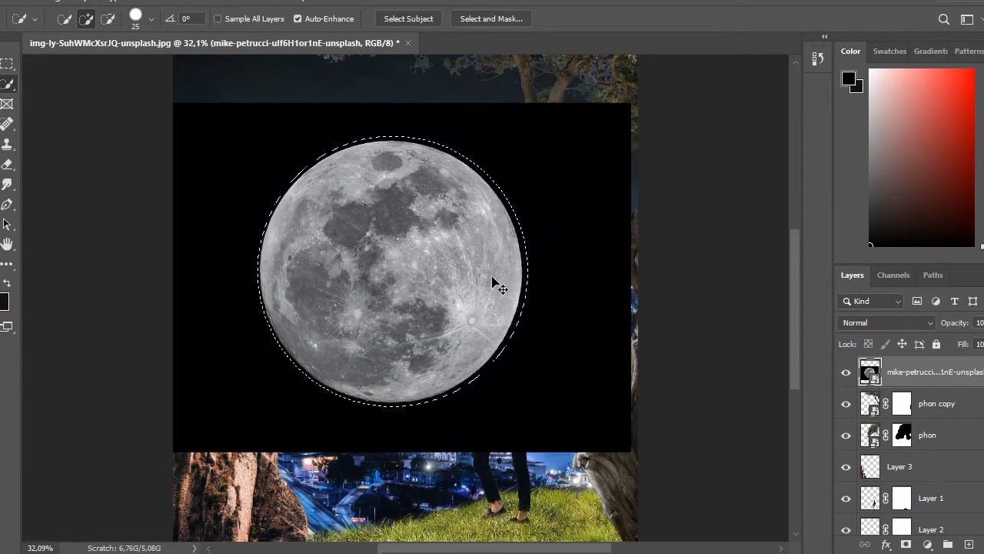
right_click(531, 157)
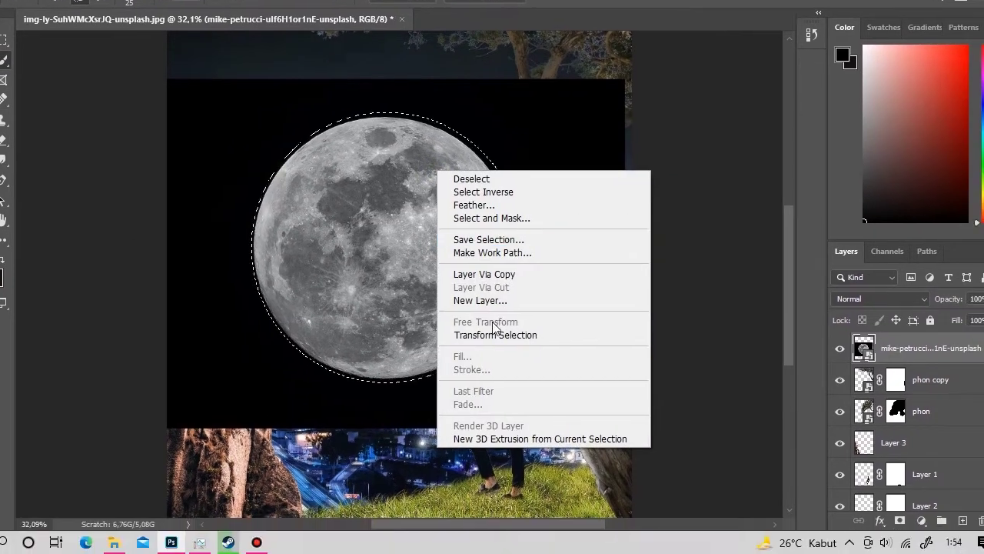
click(585, 362)
drag(496, 148, 490, 157)
drag(411, 247, 477, 235)
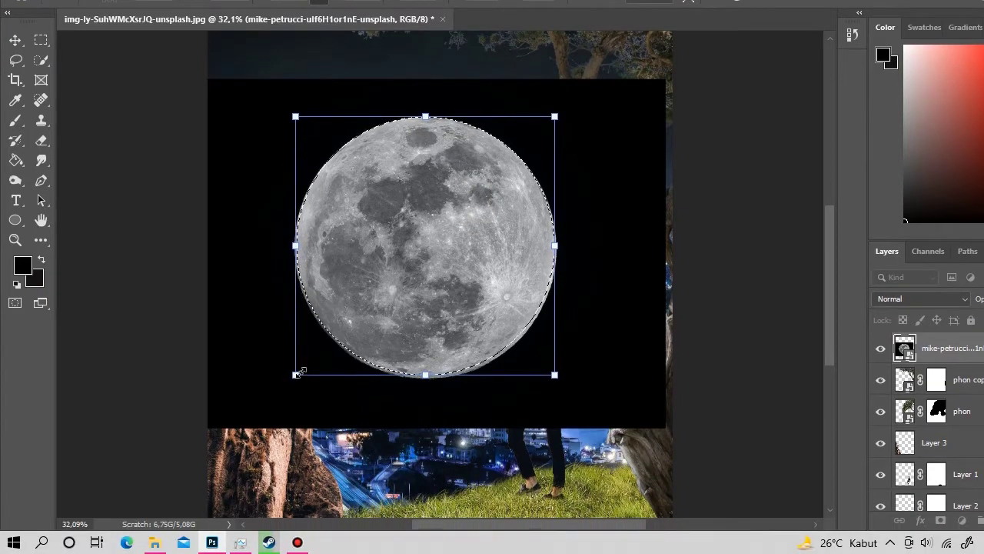
Step: Copy the moon to Layer 4, delete the black moon photo, and move Layer 4 behind the scenery
key(ctrl+j)
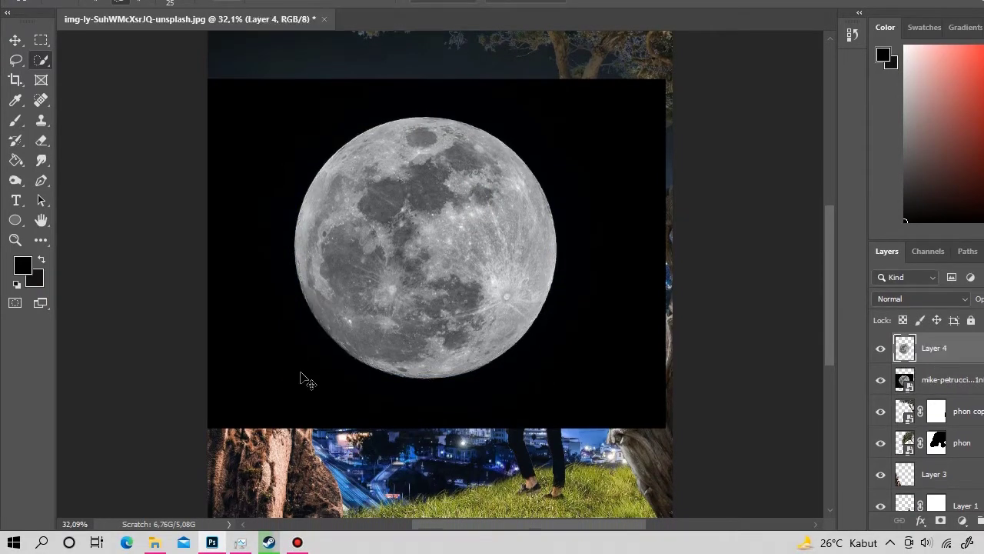
click(908, 379)
key(Delete)
drag(884, 353, 888, 458)
drag(892, 508, 892, 502)
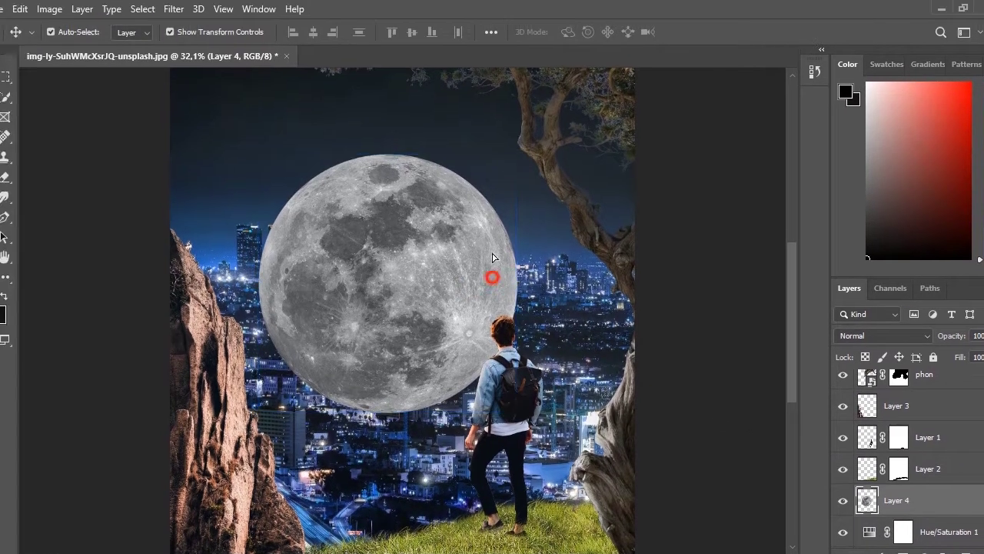
Step: Scale the moon down to a small disc in the upper-left sky
drag(467, 260, 533, 205)
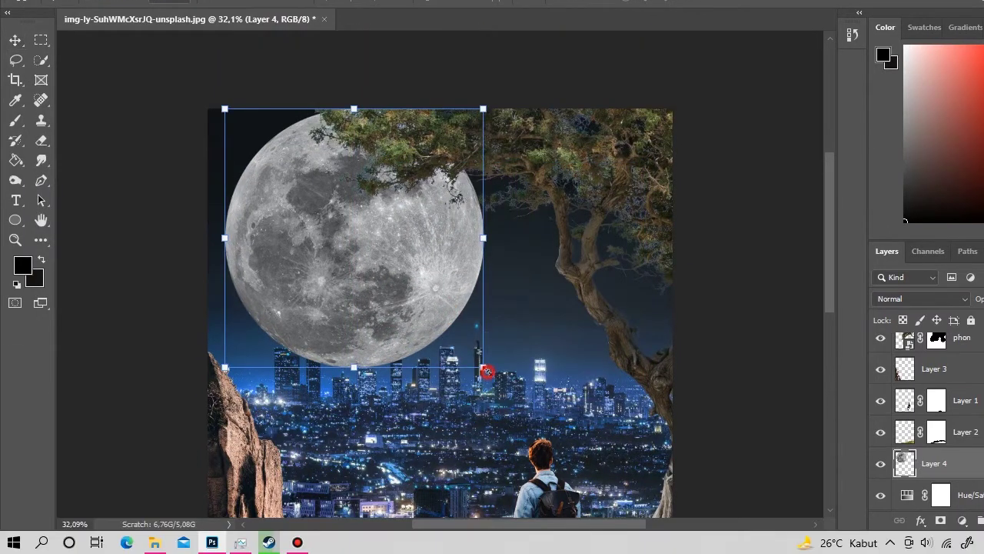
mouse_move(483, 391)
mouse_down()
mouse_move(237, 172)
mouse_move(377, 276)
mouse_up()
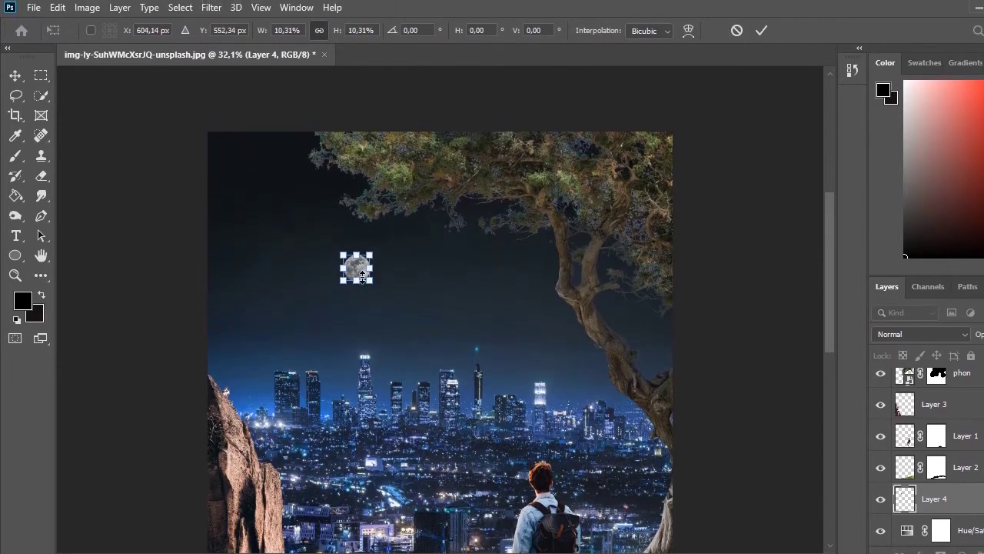
drag(377, 276, 380, 281)
key(Return)
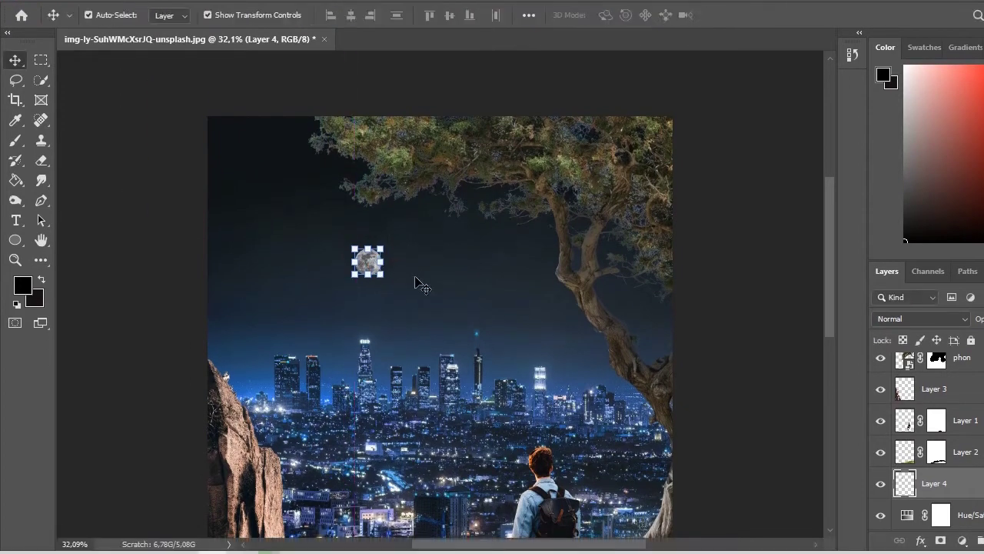
key(z)
drag(314, 318, 373, 325)
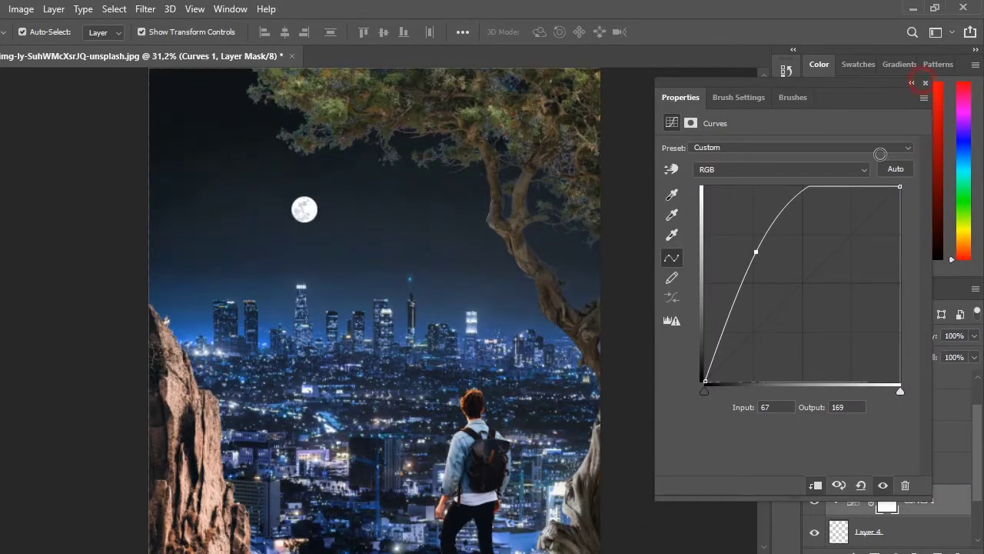
Step: Close the Curves properties and select the city background Layer 0
click(912, 83)
click(869, 431)
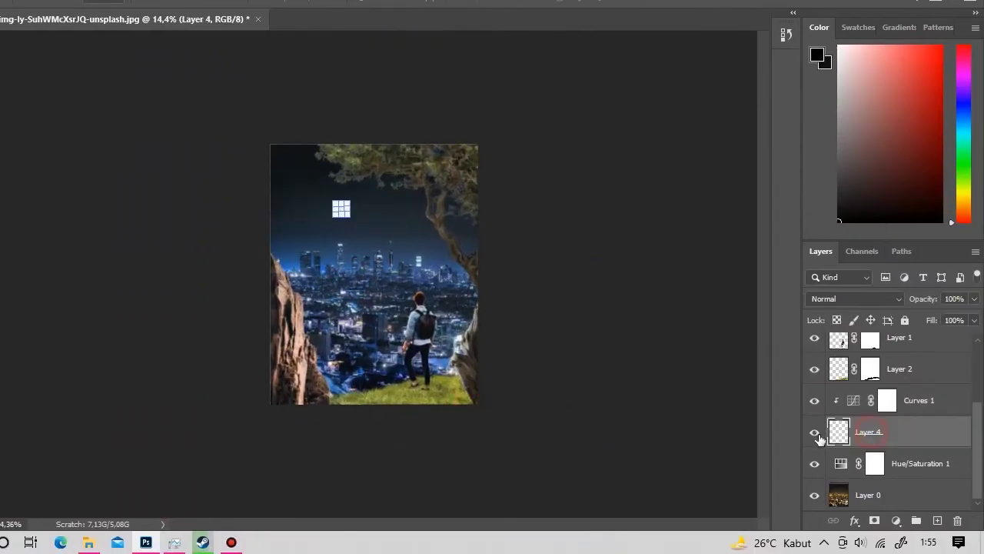
click(898, 514)
click(715, 449)
click(909, 499)
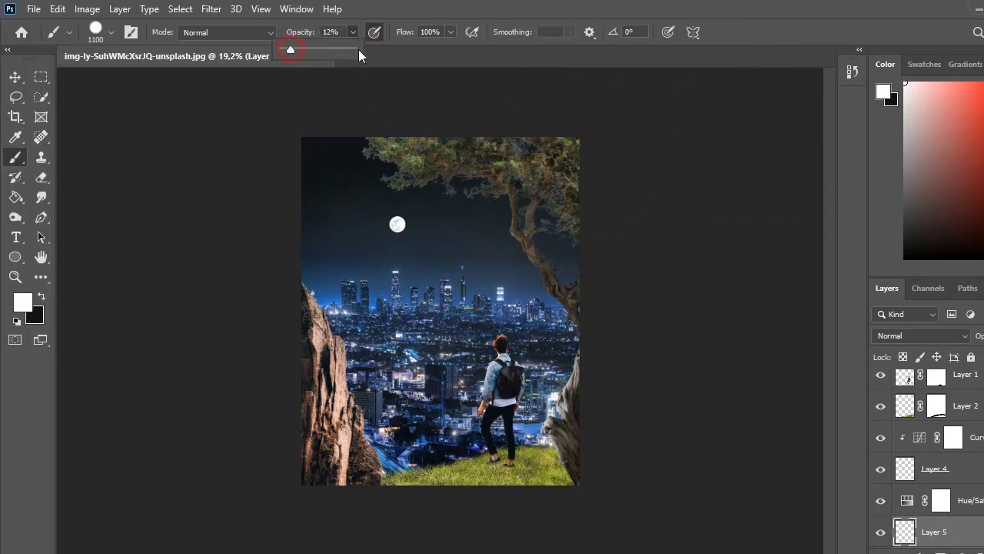
Step: Set brush opacity to 12%, sample the skyline blue, and move Layer 5 above Hue/Saturation
click(449, 31)
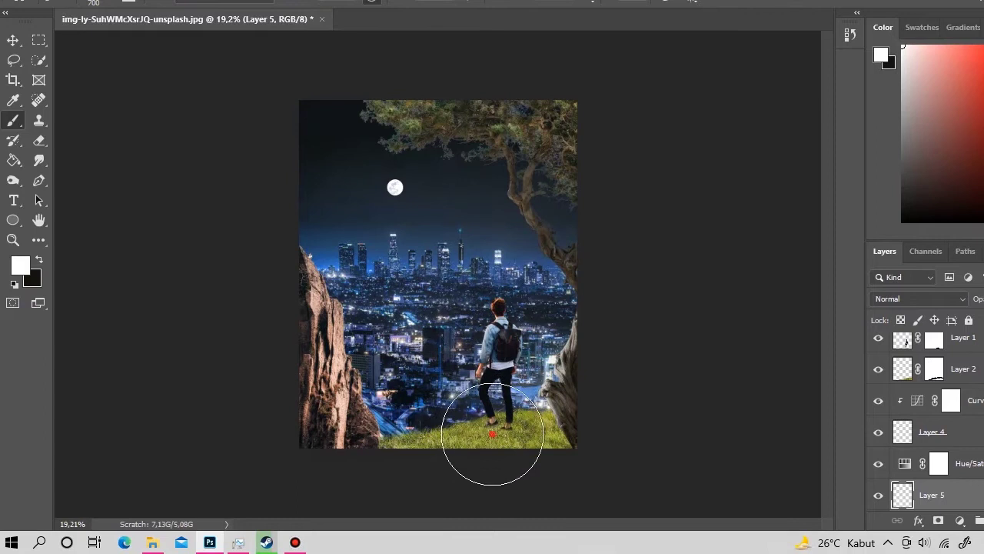
click(459, 459)
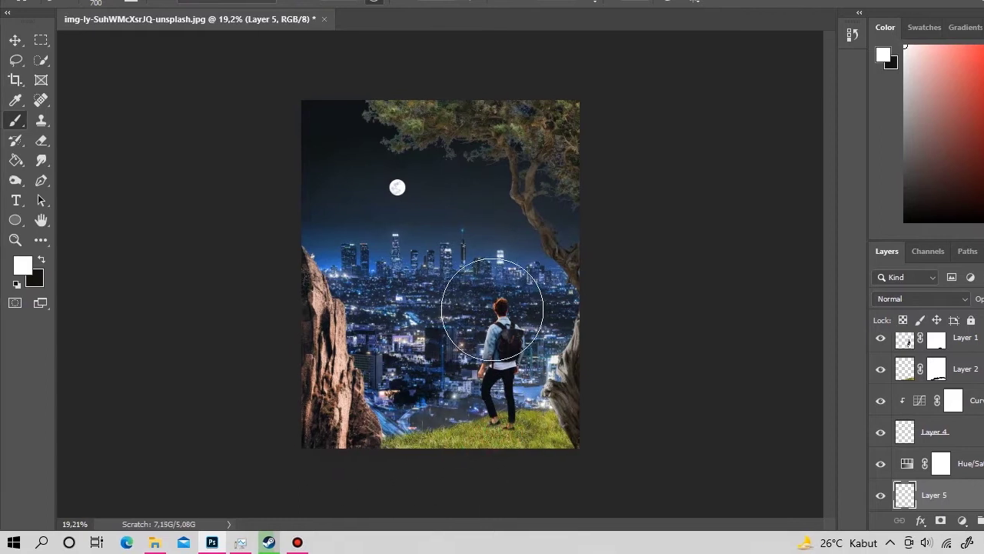
alt+click(387, 270)
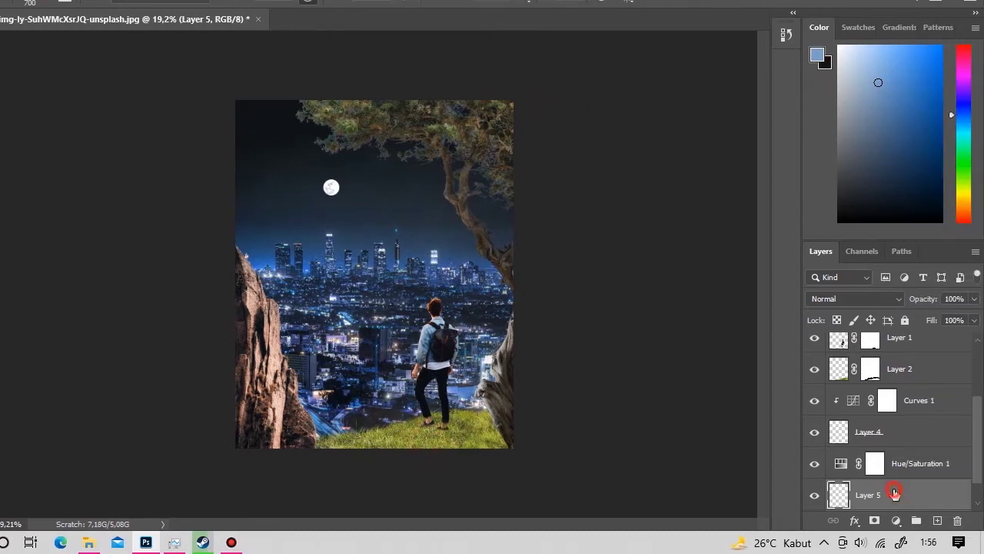
drag(934, 495, 934, 459)
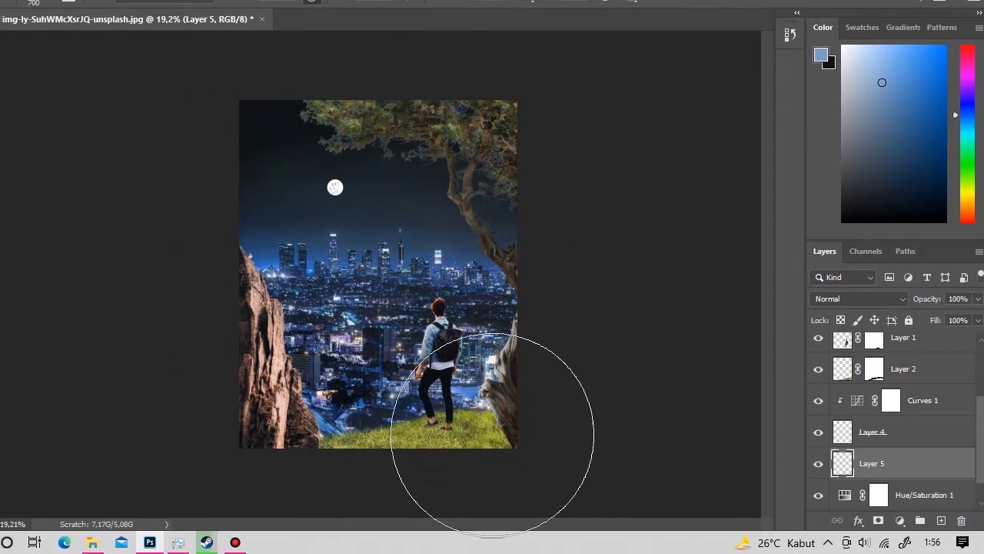
Step: Resize the brush and dab a soft blue glow over the left-centre city
scroll(504, 413, up, 5)
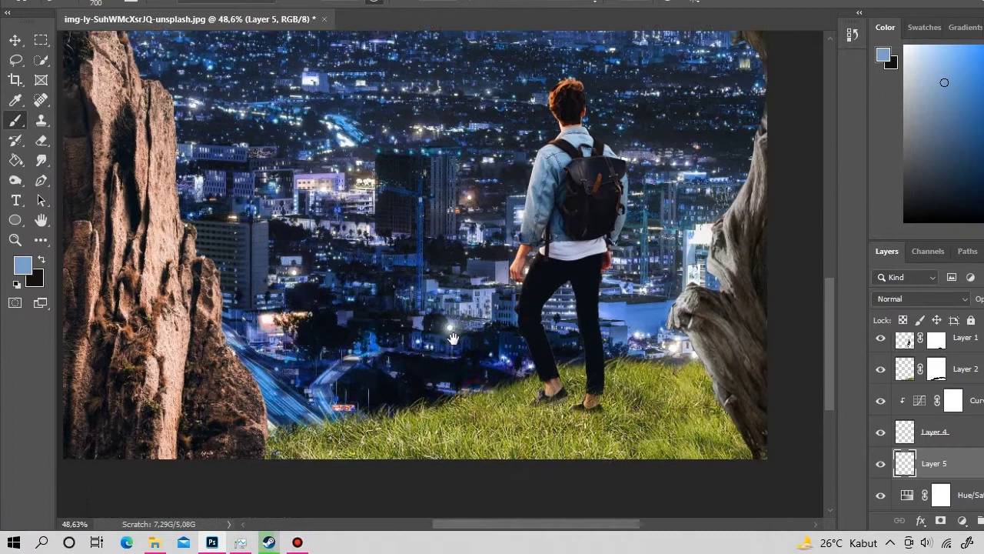
drag(454, 338, 454, 342)
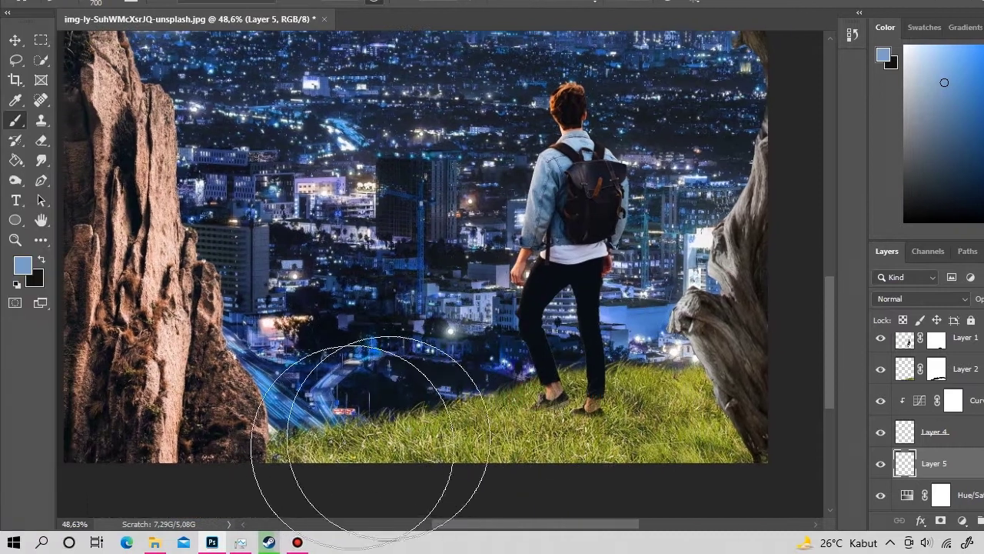
key(ctrl+z)
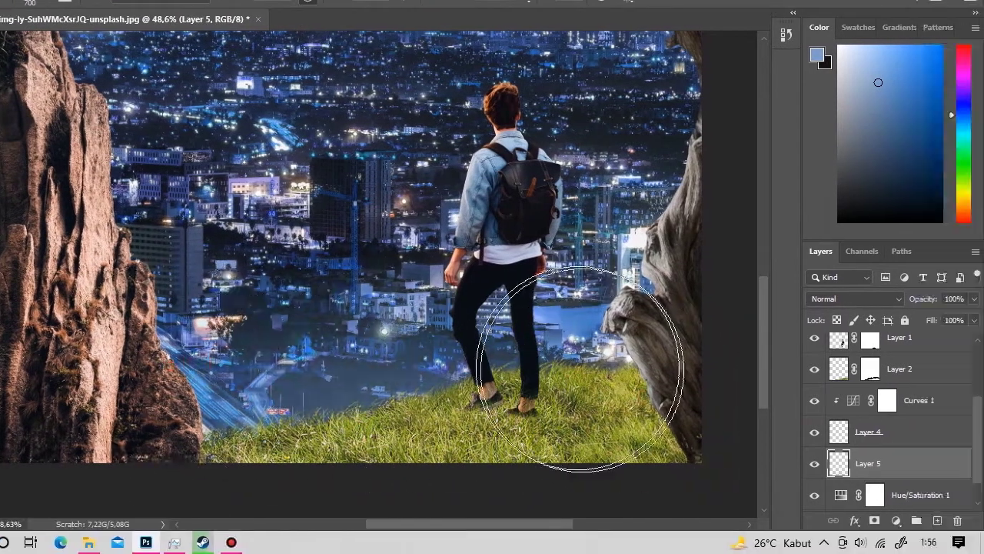
key(z)
scroll(445, 277, down, 5)
scroll(527, 215, up, 5)
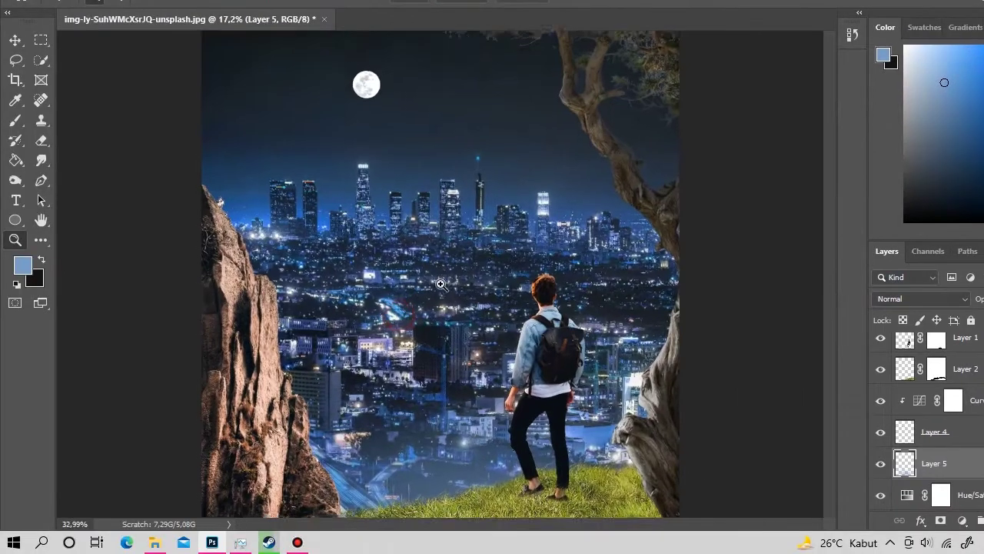
key(b)
key(bracketleft)
key(bracketleft)
key(bracketleft)
key(bracketleft)
key(bracketleft)
key(bracketleft)
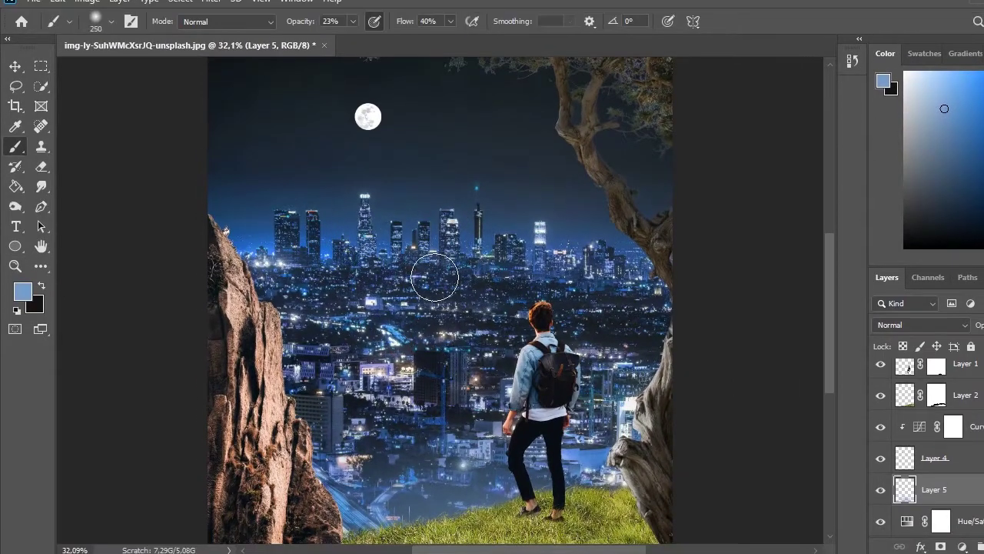
key(bracketright)
key(bracketright)
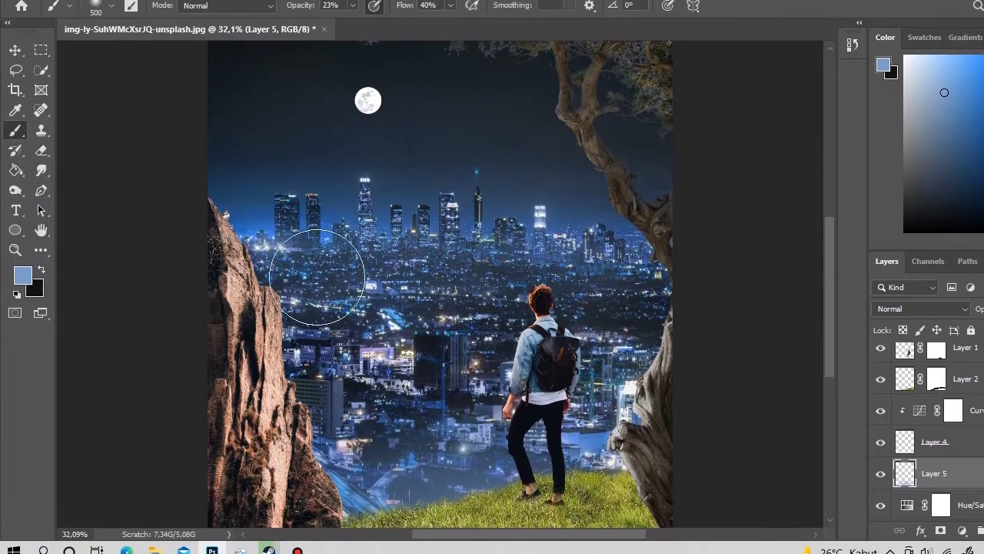
key(bracketright)
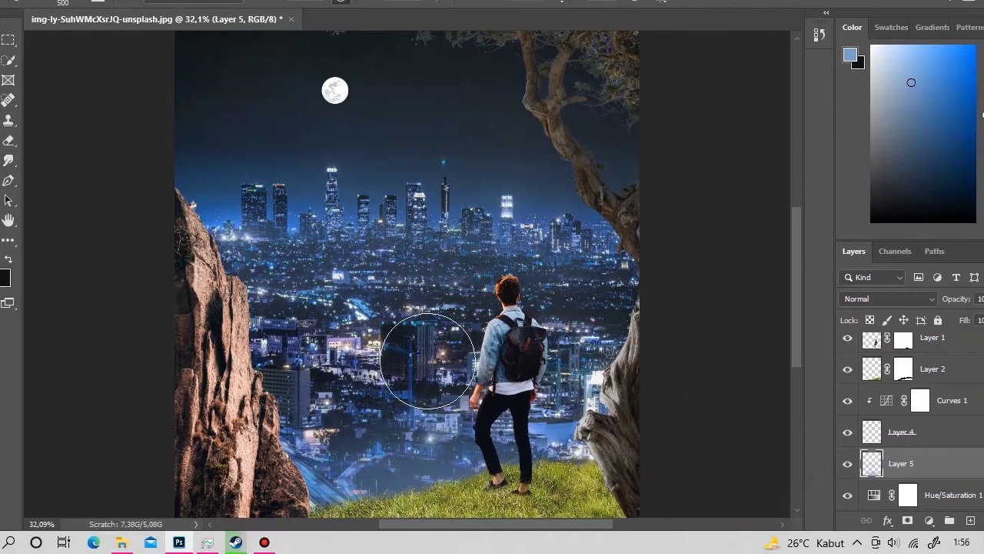
click(351, 338)
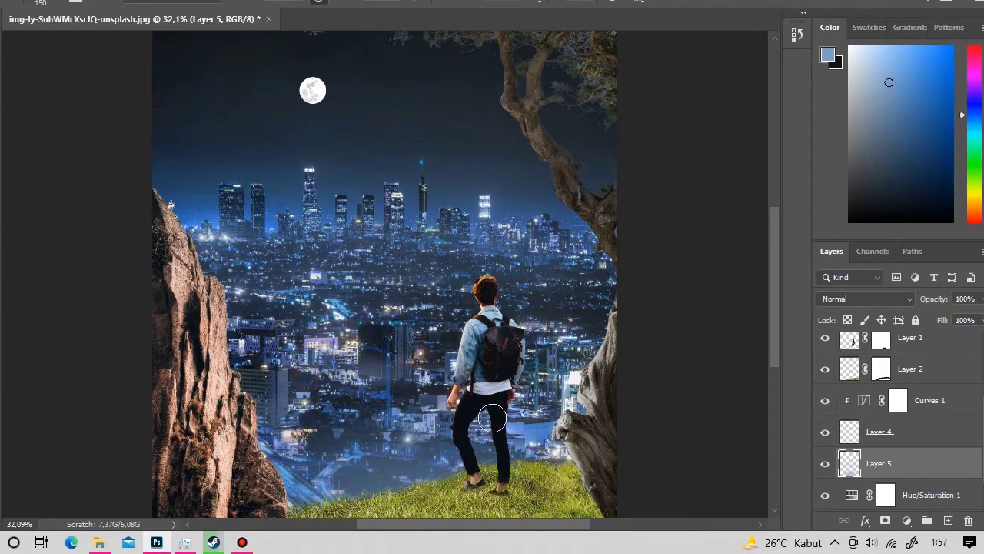
Step: Paint black with a larger brush to darken the city area behind the man
key(x)
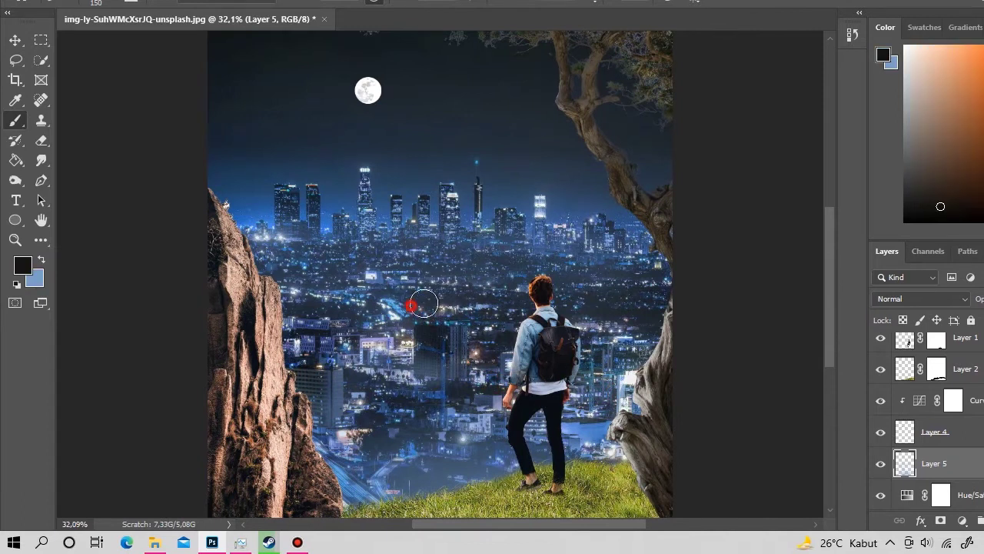
click(373, 275)
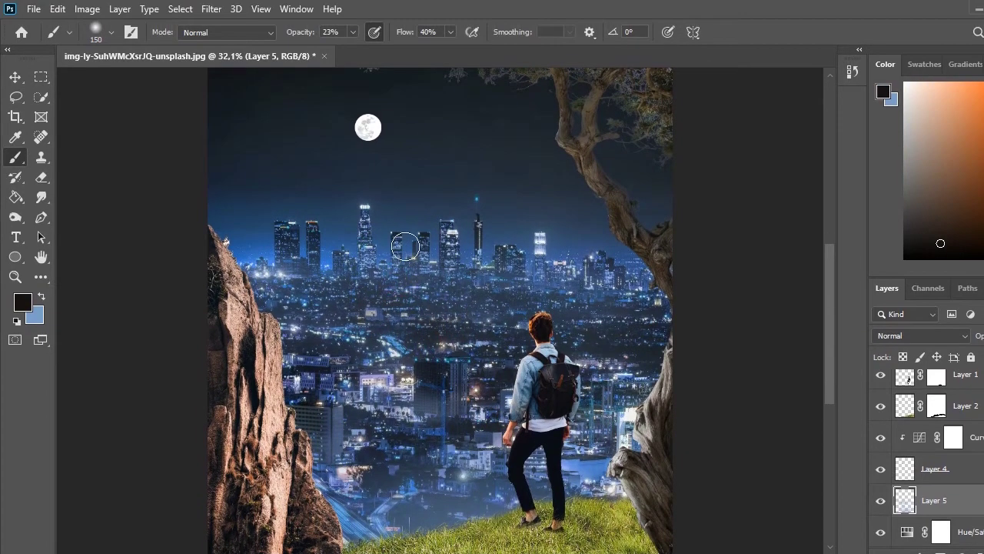
click(312, 233)
key(ctrl+z)
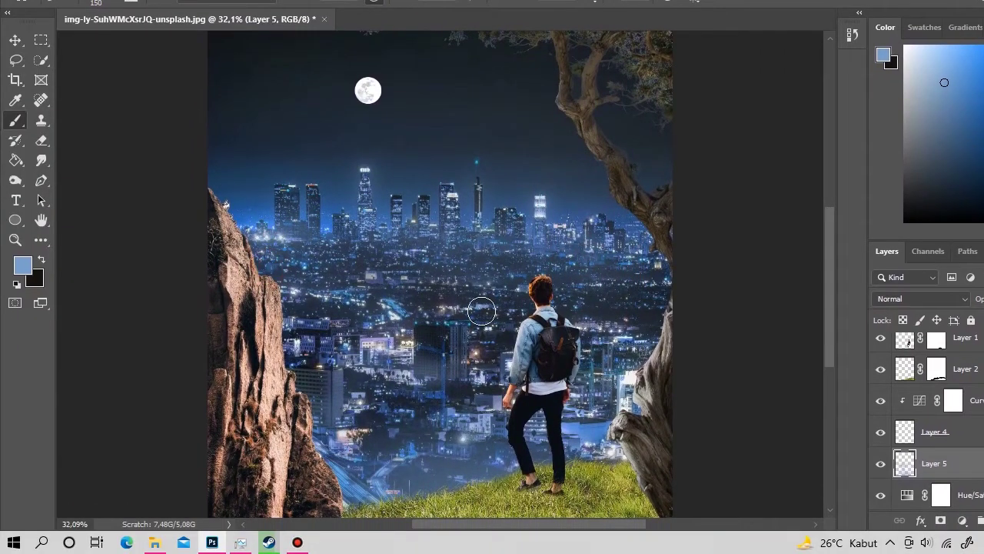
scroll(481, 311, down, 2)
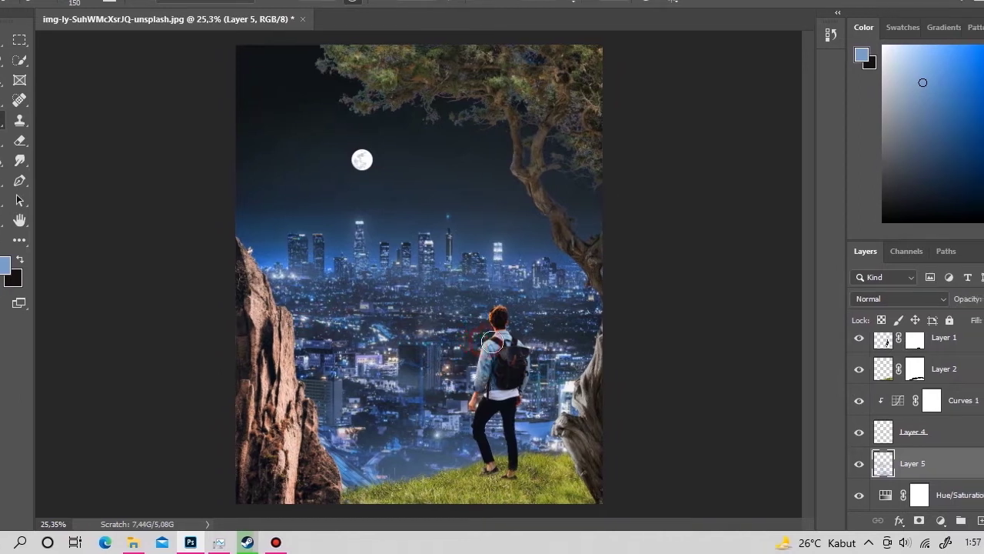
key(])
key(])
key(])
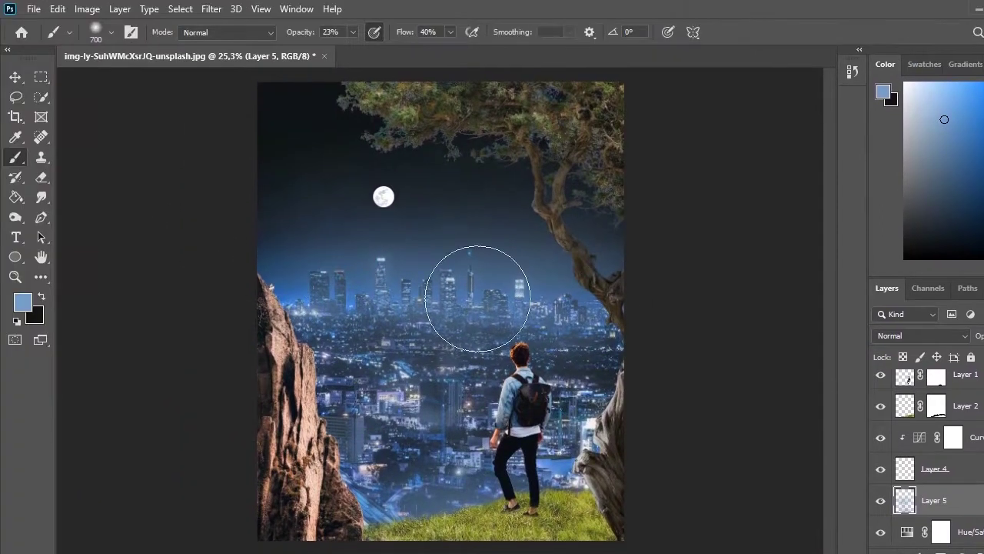
key(x)
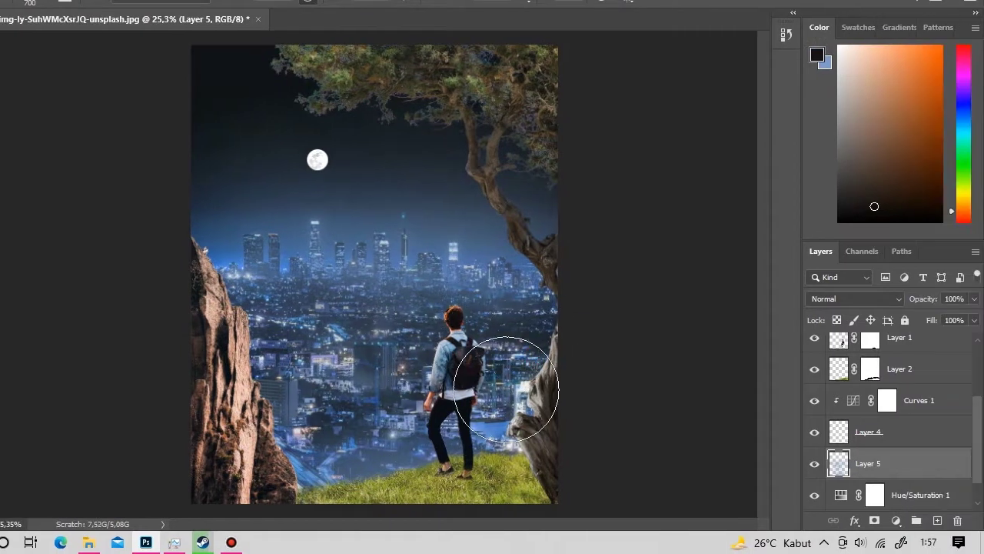
drag(506, 388, 493, 346)
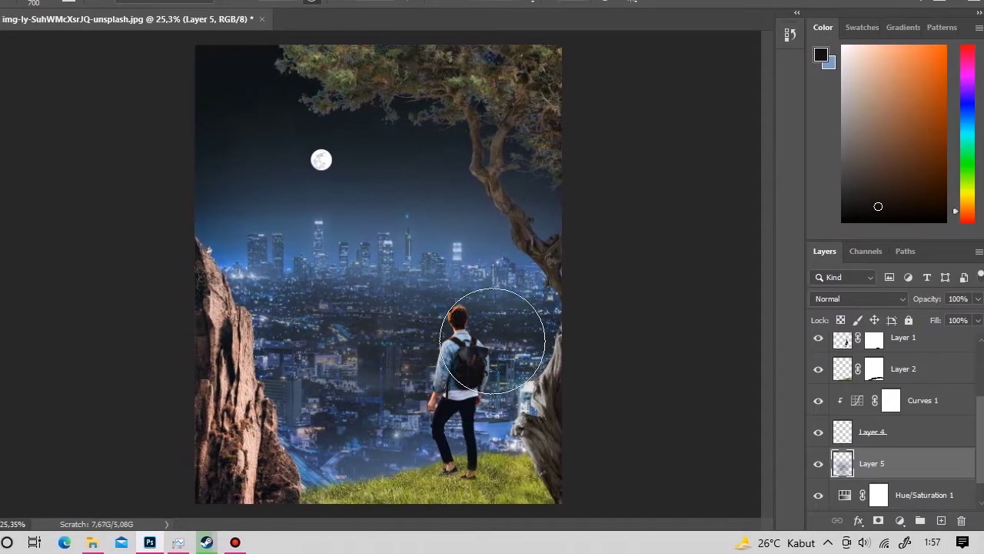
key(v)
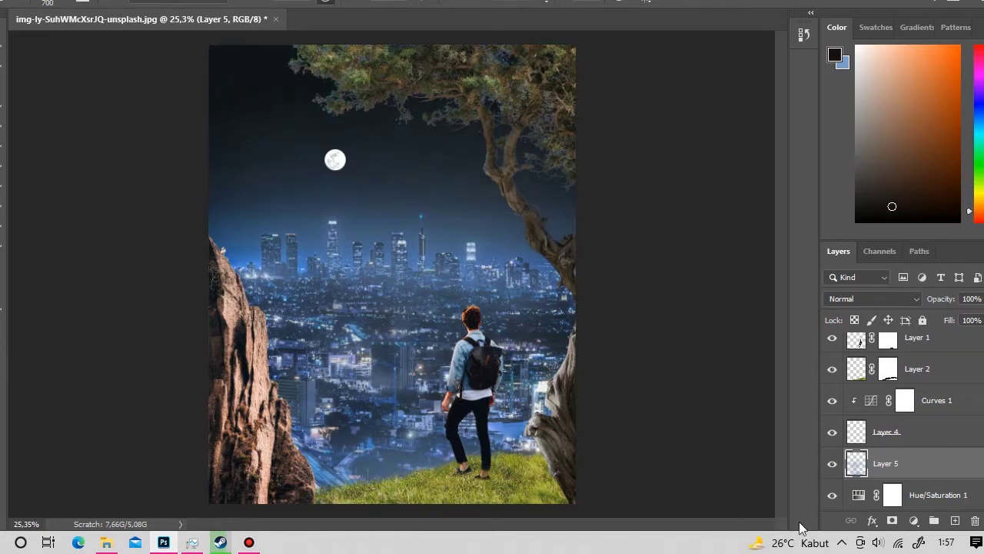
Step: Add a layer mask to Layer 5 and mask the glow off the lower city
click(892, 521)
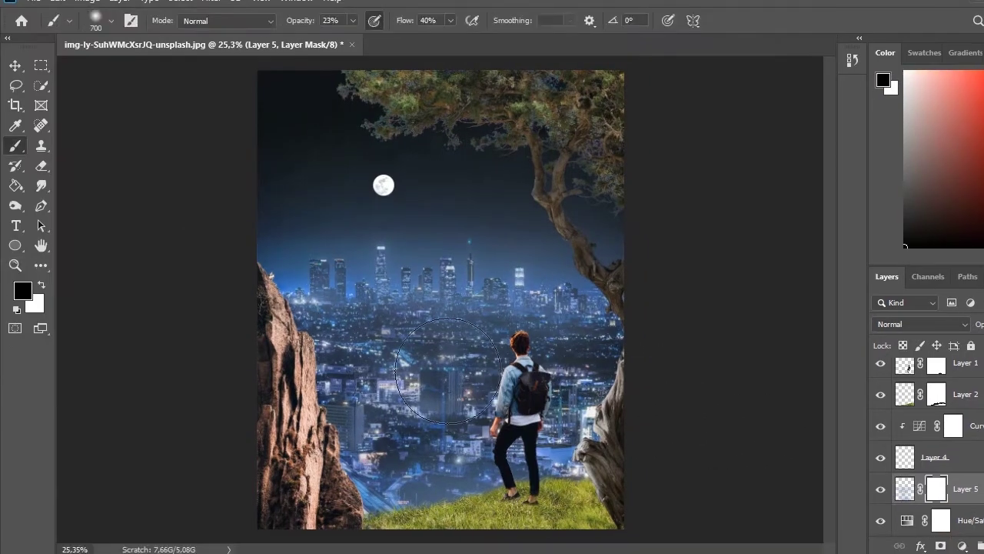
key(b)
drag(384, 322, 531, 371)
key(z)
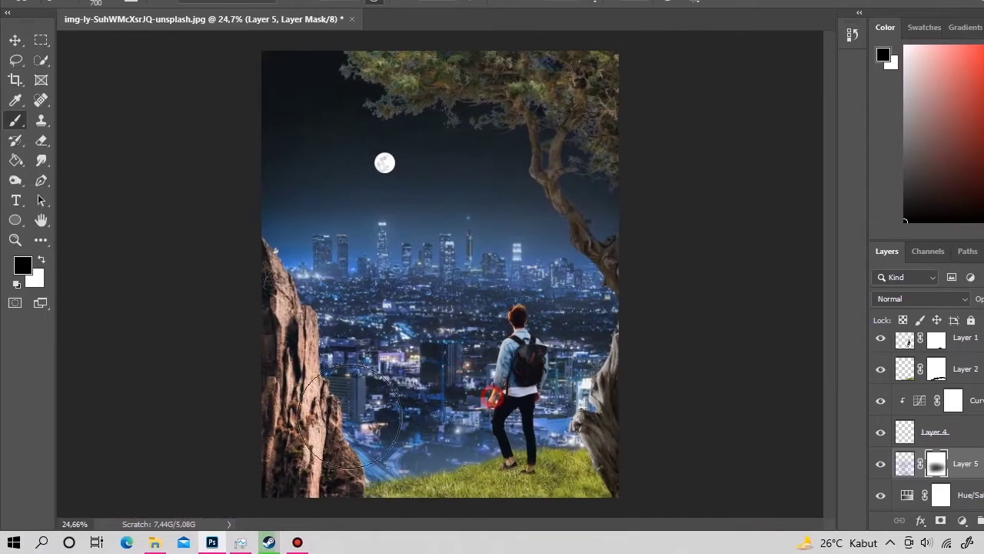
drag(384, 277, 465, 265)
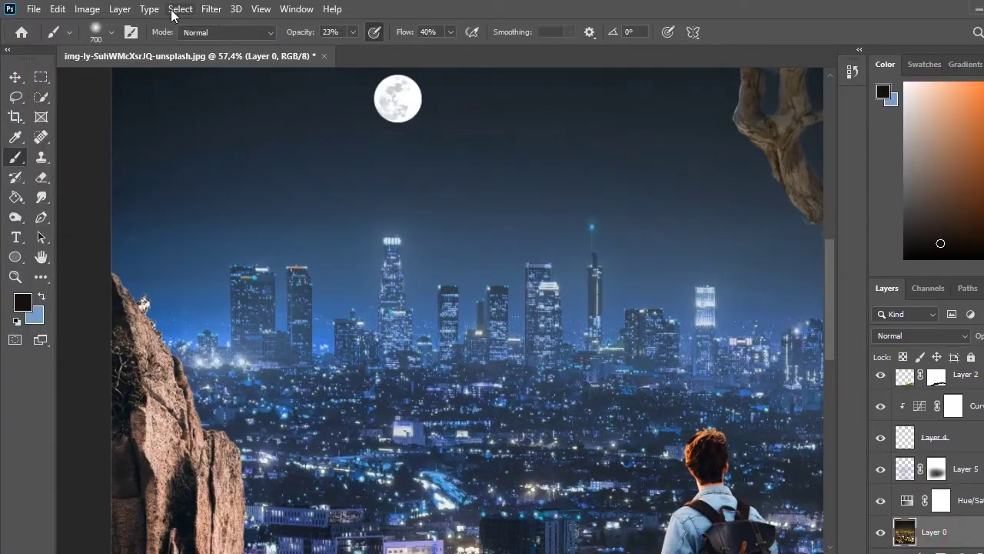
click(180, 9)
Step: Run Select > Subject on the city layer and switch to the Lasso tool
click(216, 189)
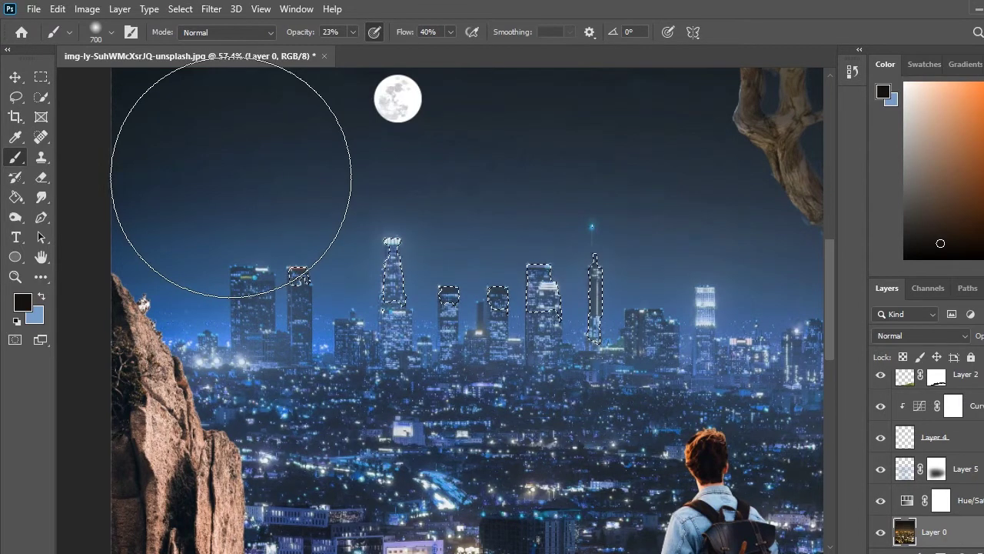
key(p)
key(l)
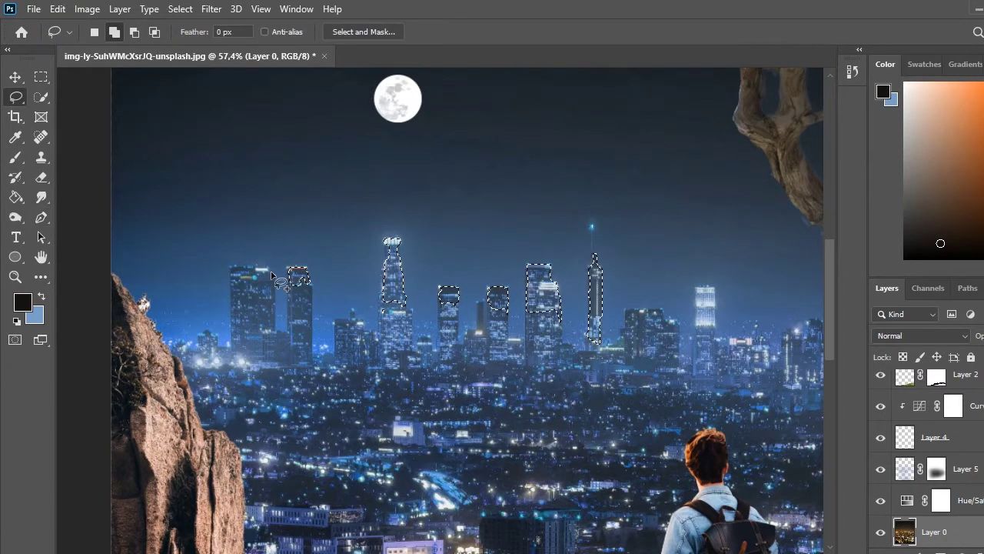
drag(270, 274, 323, 277)
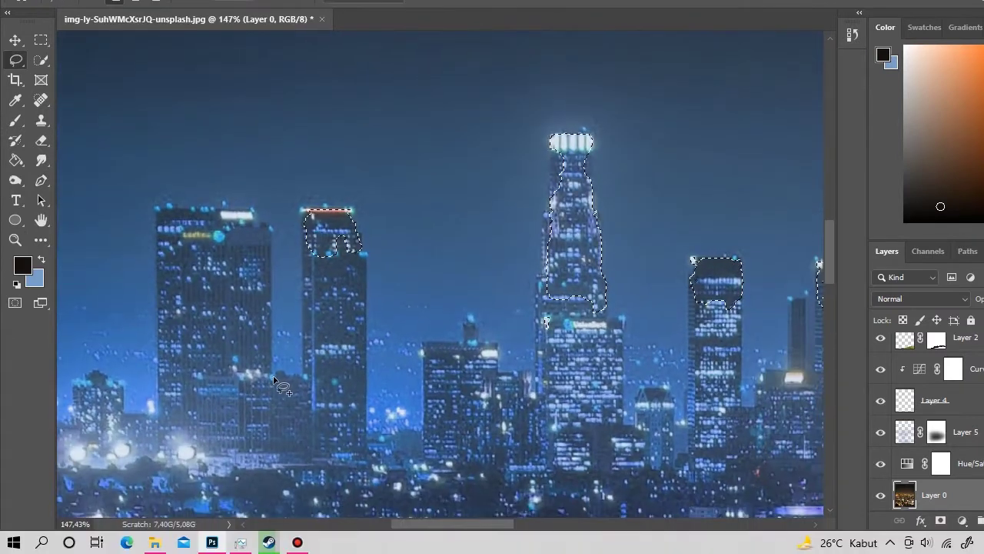
Step: Lasso-add the leftmost, second and third skyline towers to the selection
drag(271, 371, 265, 227)
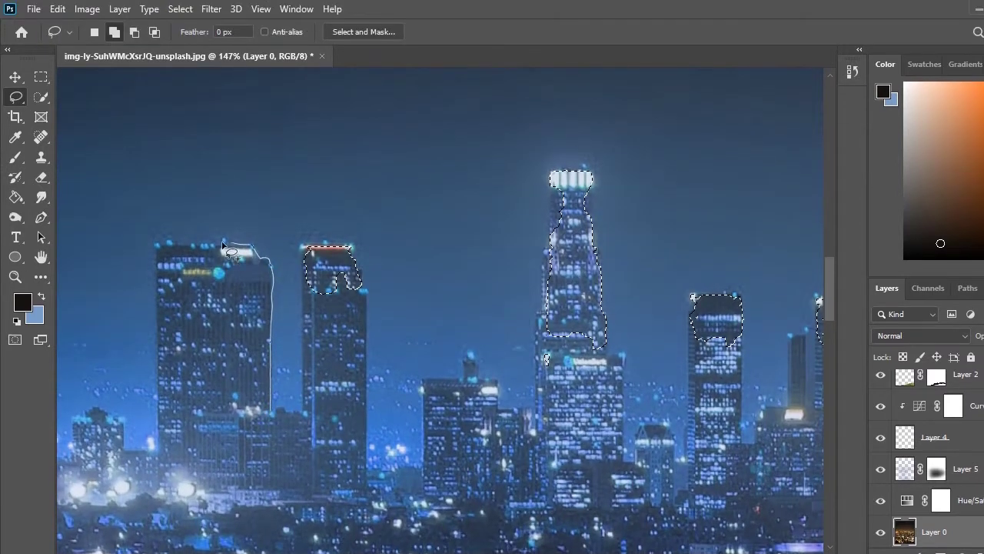
drag(158, 271, 156, 374)
drag(178, 440, 268, 384)
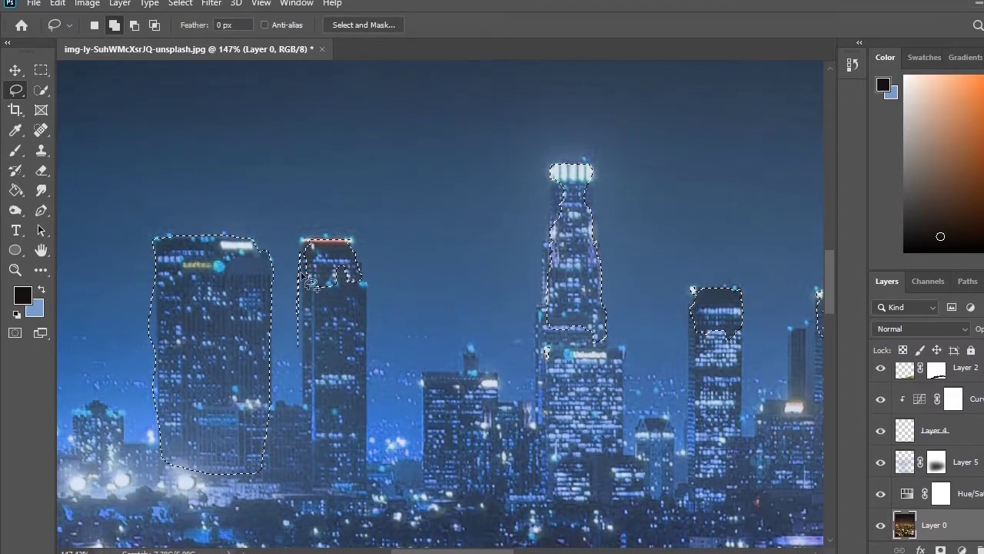
drag(304, 246, 312, 394)
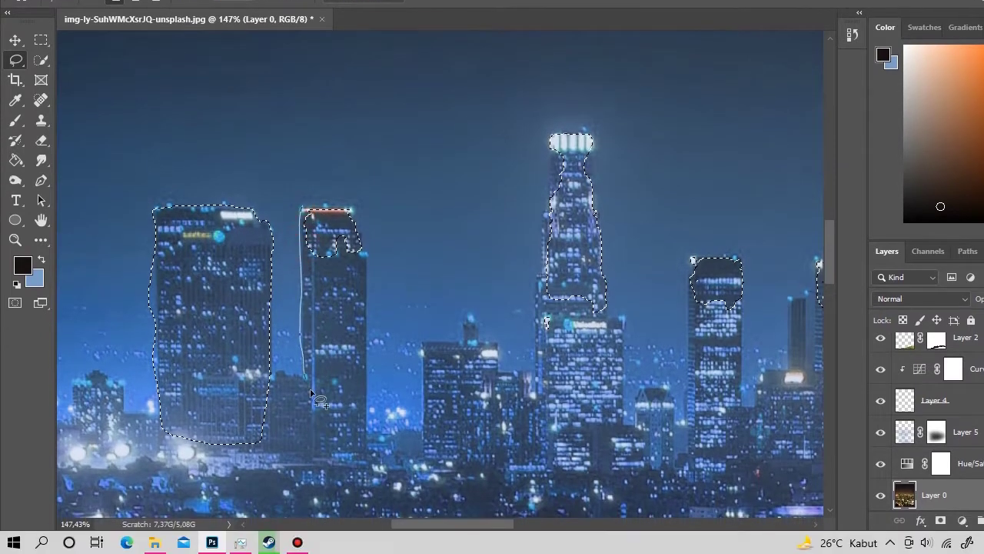
drag(370, 318, 355, 213)
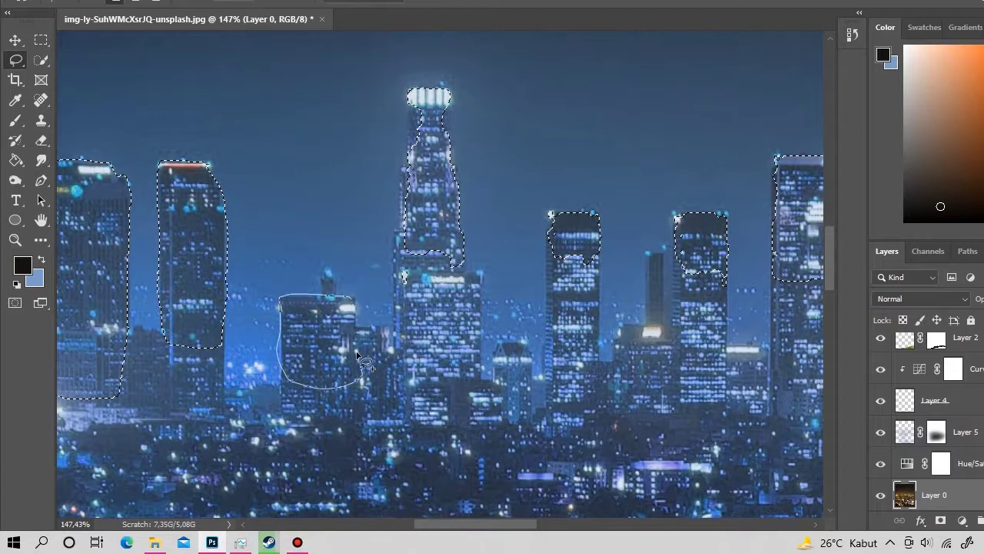
drag(356, 354, 360, 361)
scroll(360, 361, down, 5)
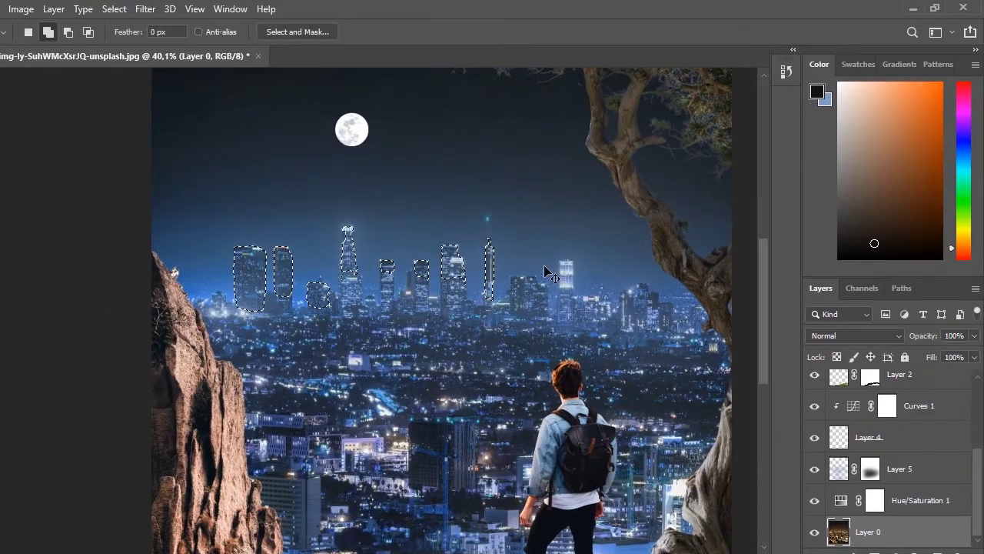
Step: Add a Color Lookup adjustment clipped to the rock's Layer 3
key(z)
scroll(492, 279, down, 3)
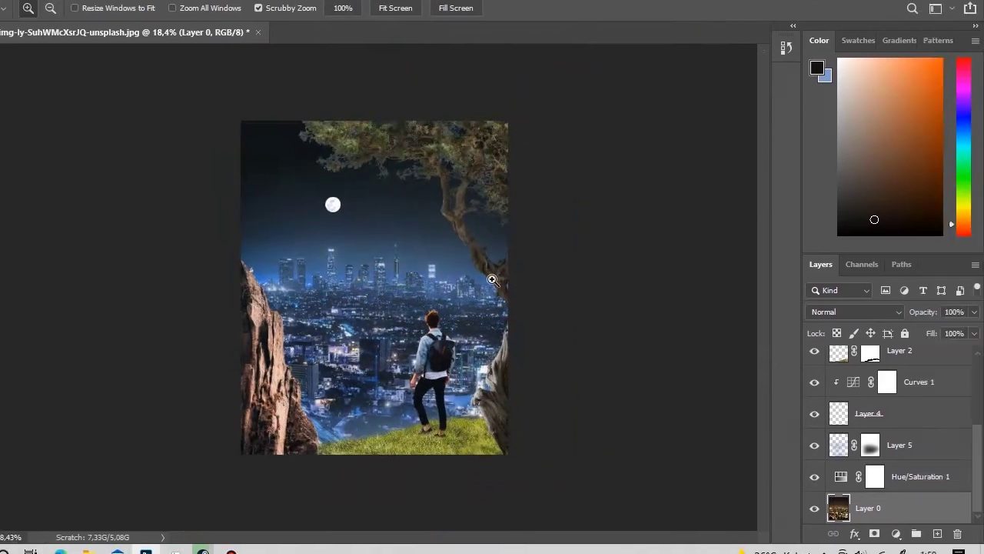
scroll(550, 329, up, 1)
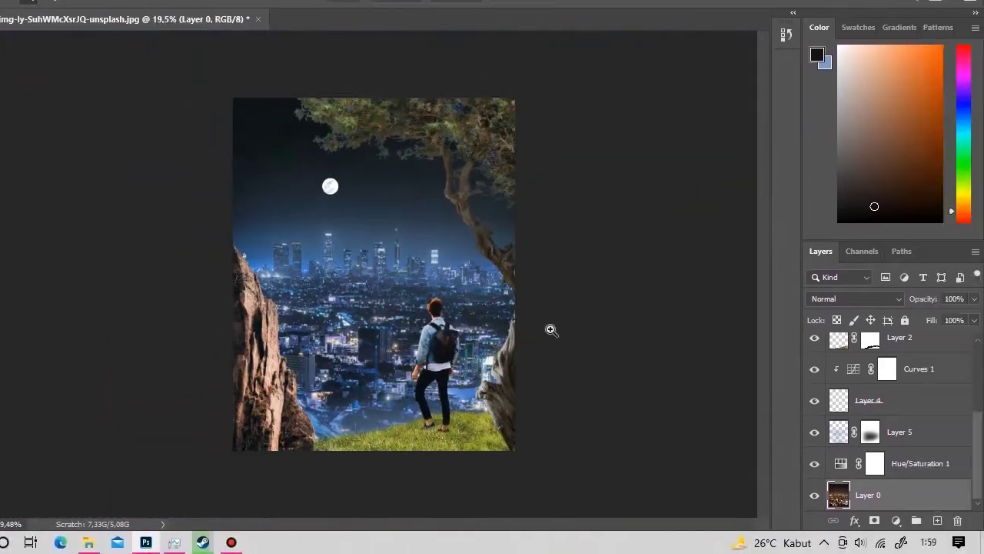
click(884, 411)
click(896, 521)
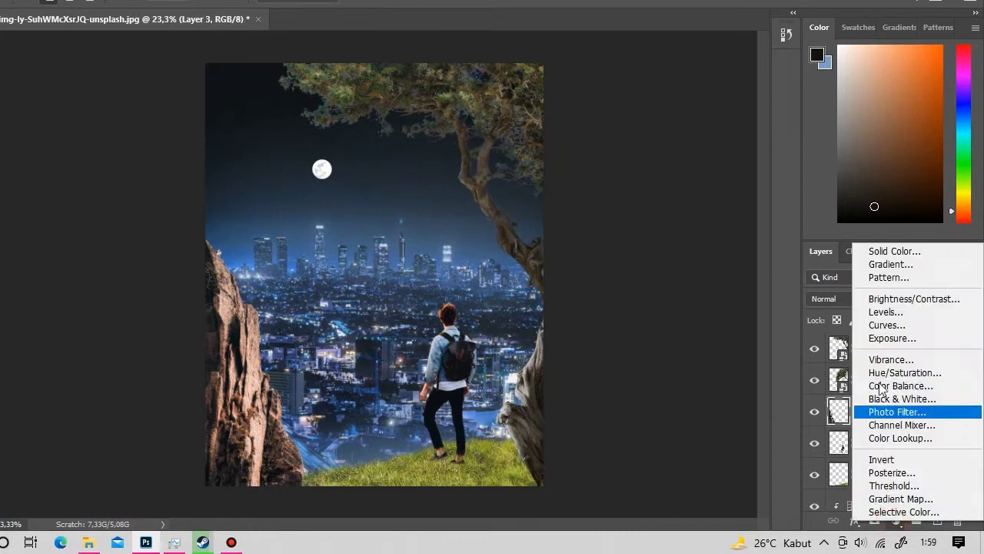
click(899, 438)
right_click(961, 430)
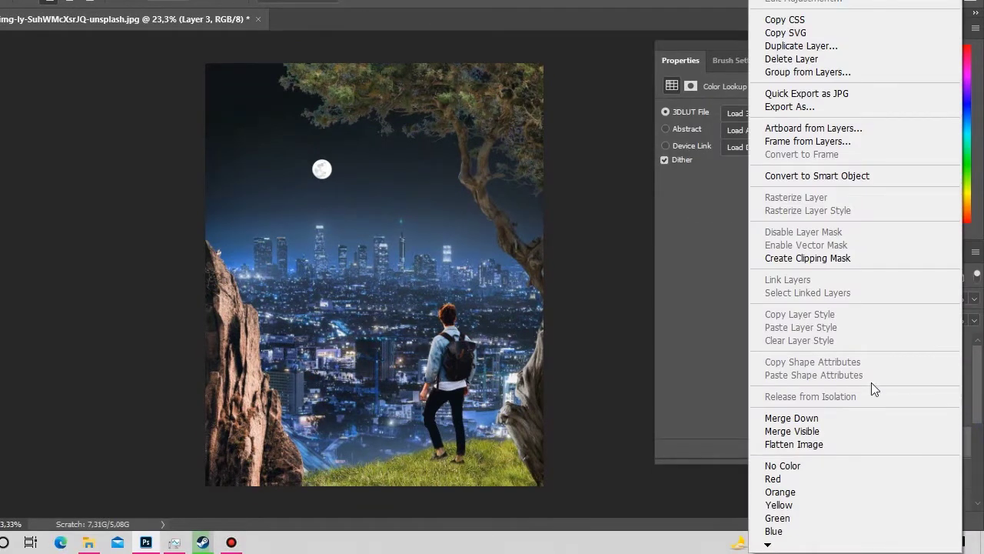
click(833, 258)
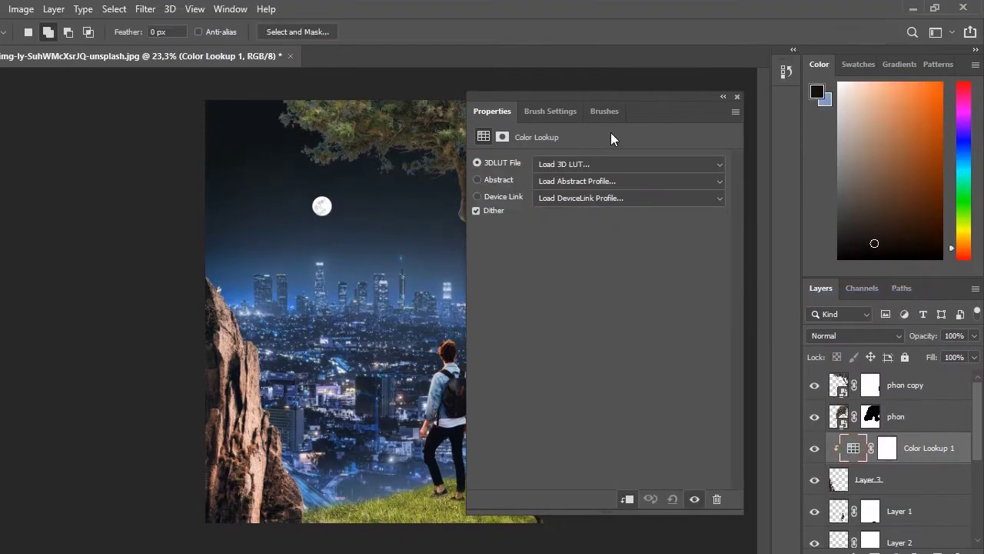
Step: Set the 3DLUT to NightFromDay.CUBE after trying Moonlight, then close Properties
click(615, 163)
click(607, 376)
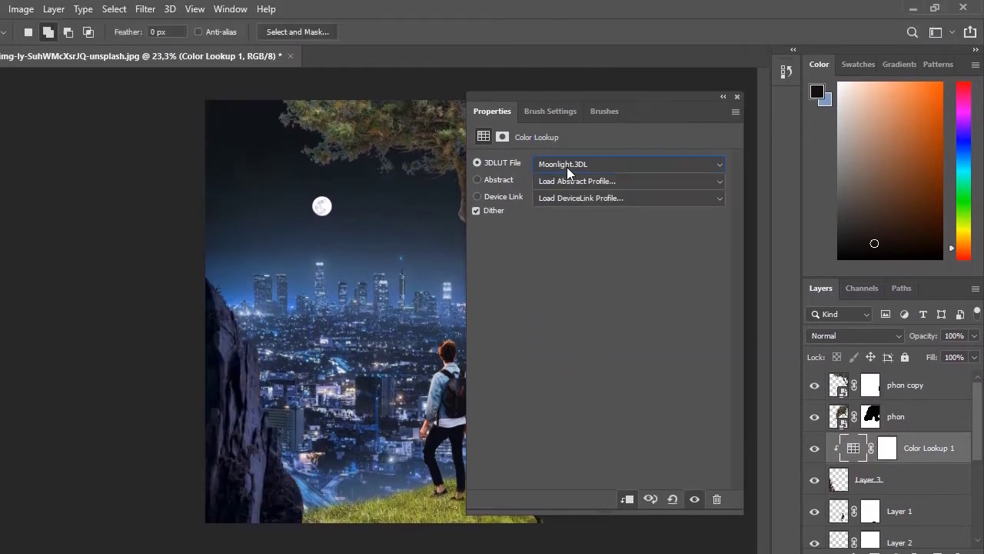
click(568, 164)
click(589, 387)
click(578, 166)
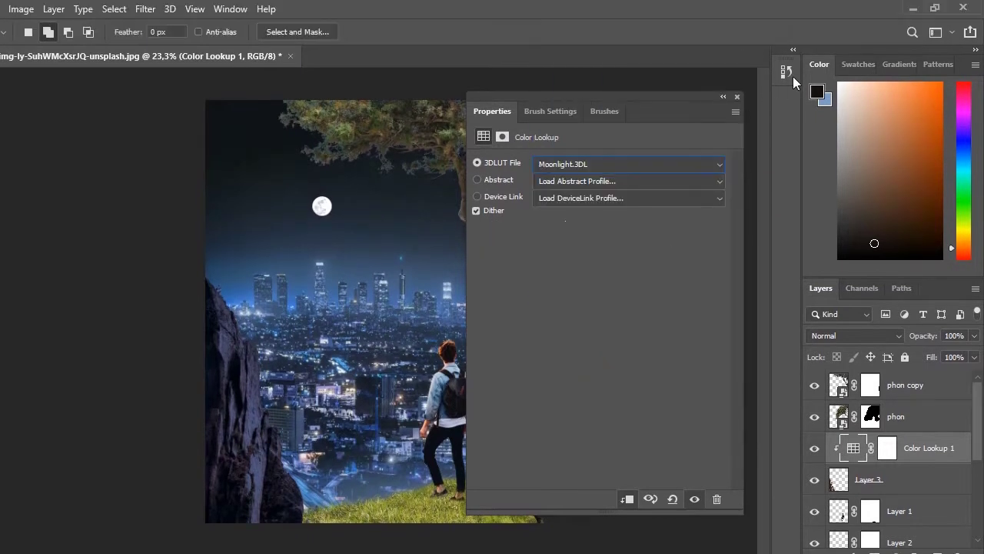
click(740, 100)
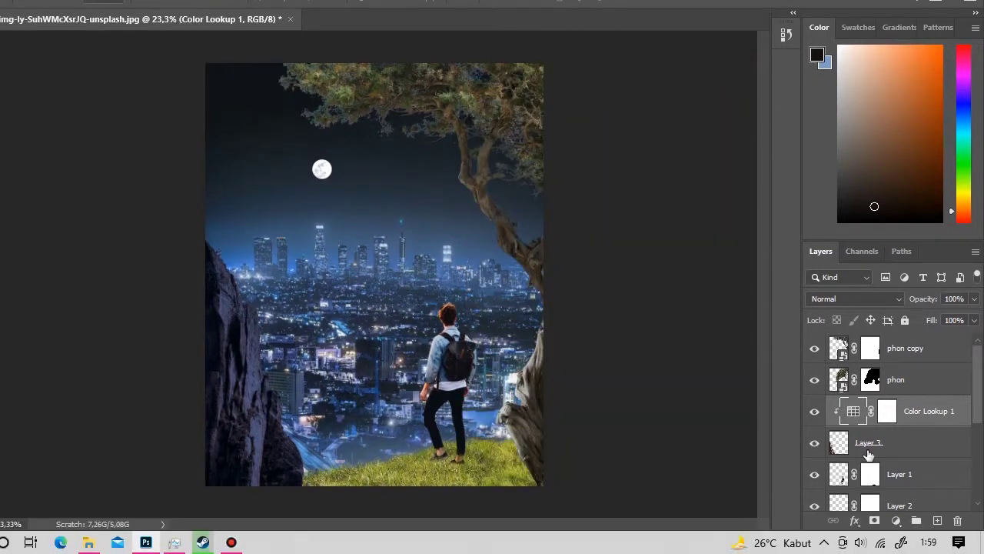
scroll(869, 455, down, 2)
click(873, 482)
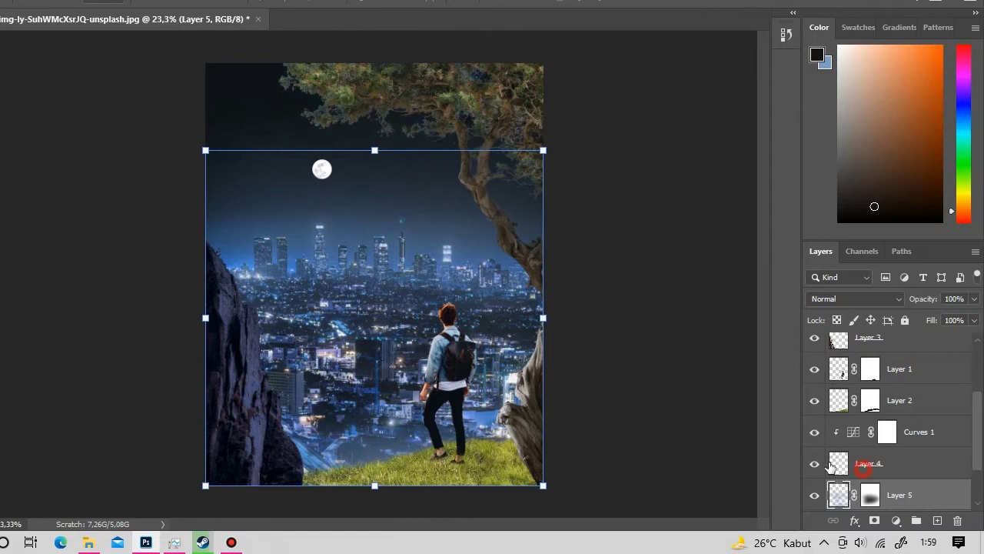
Step: Free-transform the Layer 3 rock, flipping it horizontally and moving it up-left
scroll(869, 431, down, 1)
scroll(869, 400, up, 1)
click(853, 344)
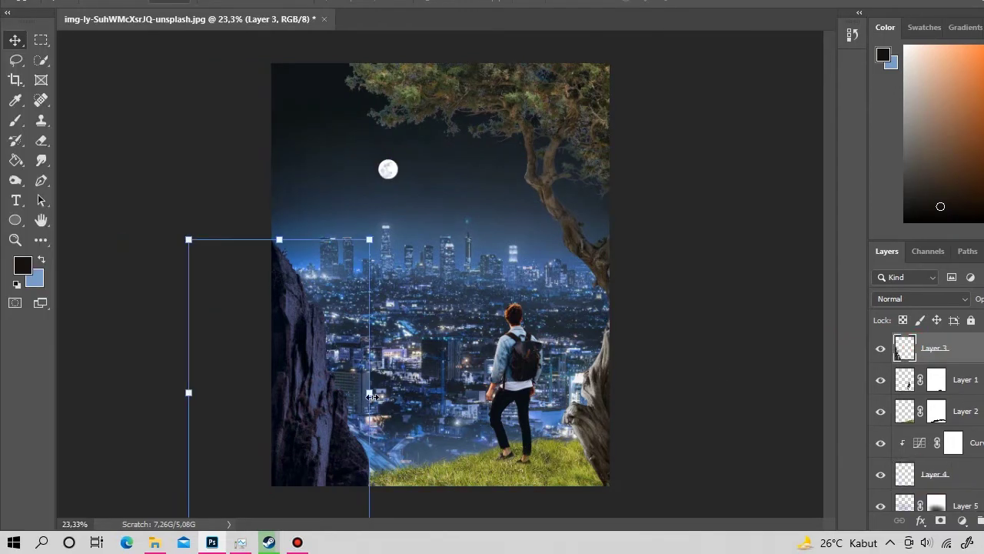
right_click(304, 404)
click(352, 372)
mouse_move(327, 406)
mouse_down()
mouse_move(319, 383)
mouse_move(304, 439)
mouse_move(332, 391)
mouse_move(339, 397)
mouse_up()
right_click(319, 383)
click(362, 356)
key(Return)
Step: Zoom out to view the composition and delete the Color Lookup 1 layer
key(z)
scroll(369, 446, up, 3)
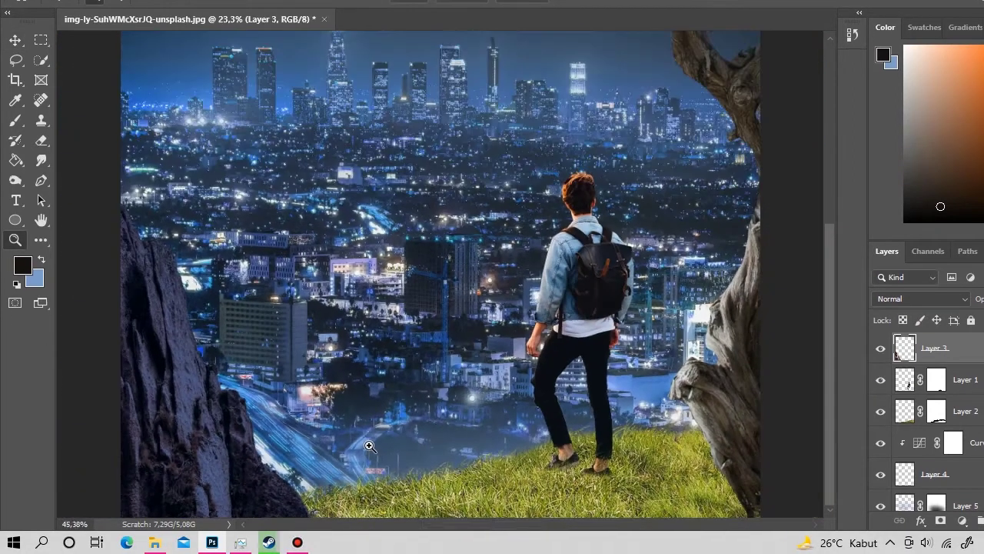
scroll(362, 378, down, 3)
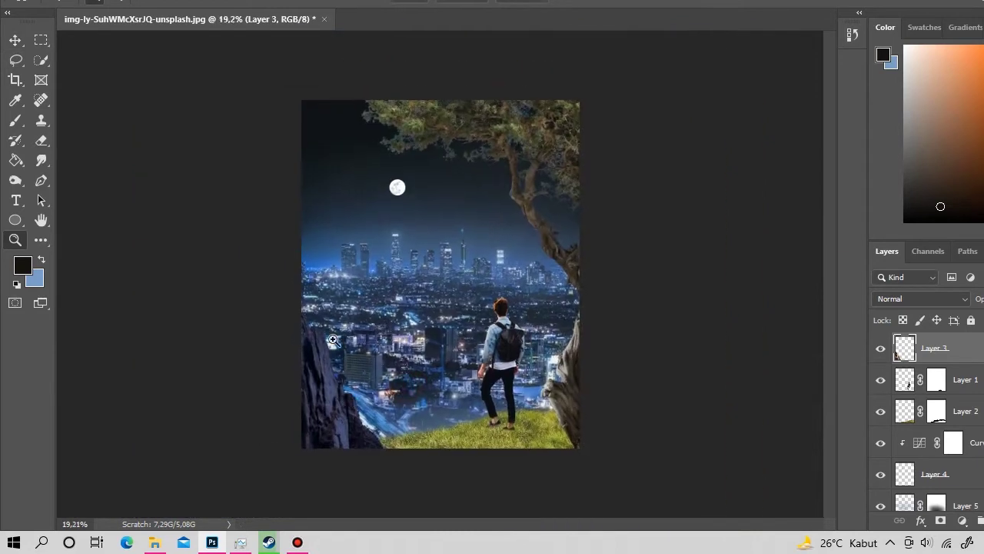
drag(384, 238, 379, 277)
scroll(379, 277, up, 3)
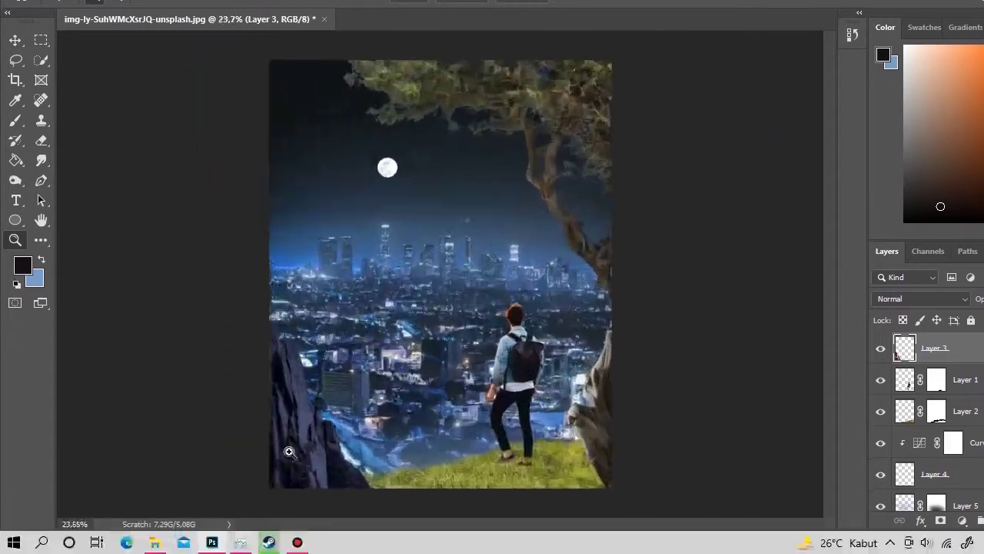
key(v)
scroll(312, 418, up, 2)
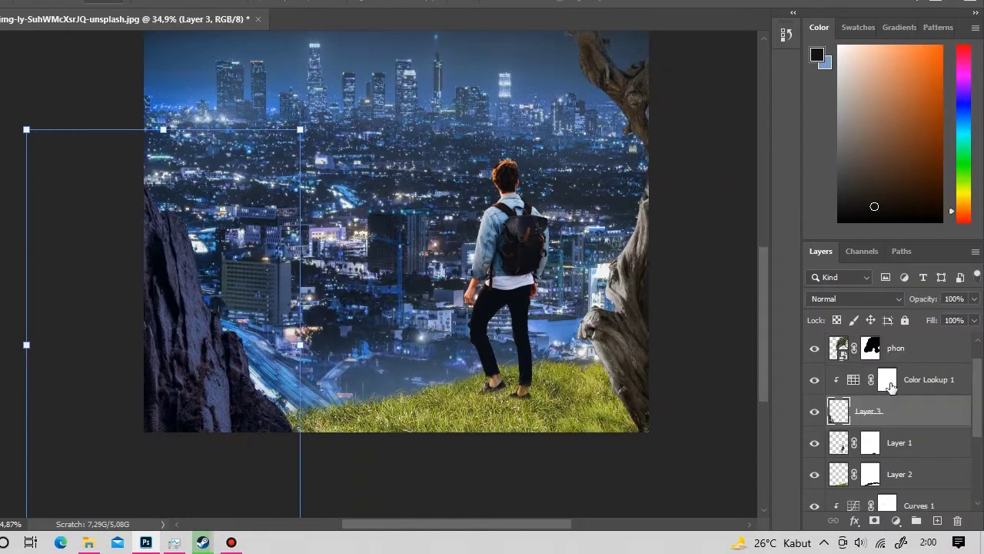
click(910, 380)
key(Delete)
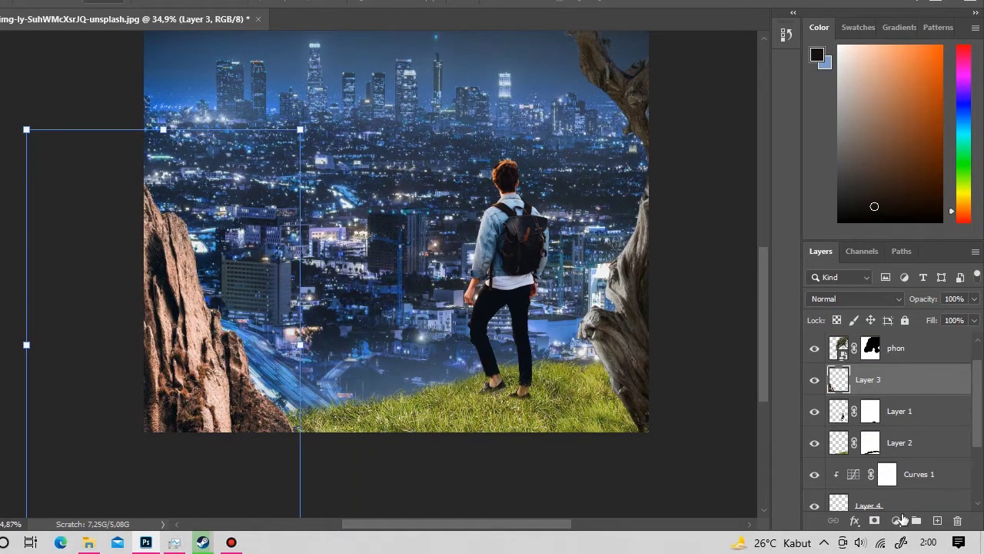
Step: Add an Exposure adjustment clipped to the rock, lowering exposure and gamma to darken it
click(896, 520)
click(927, 334)
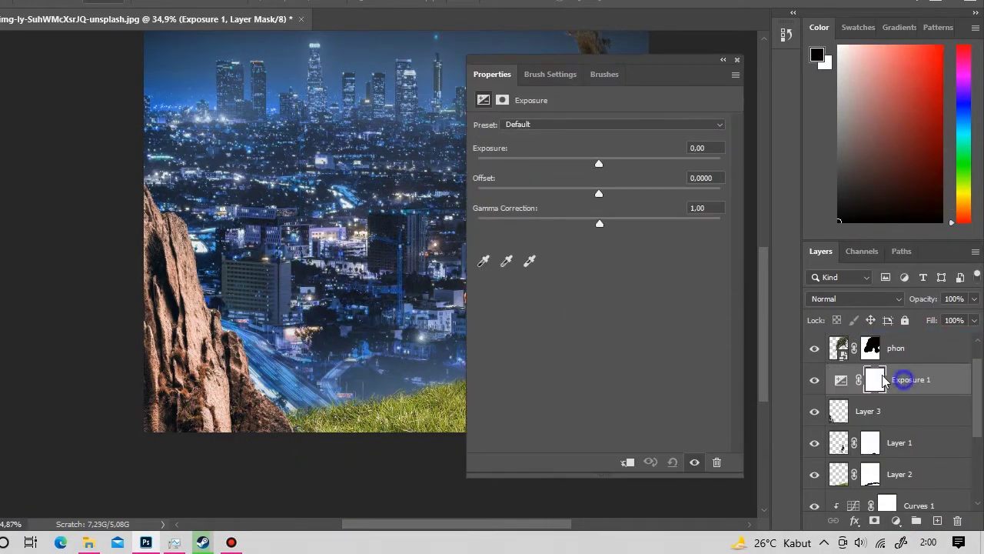
click(628, 462)
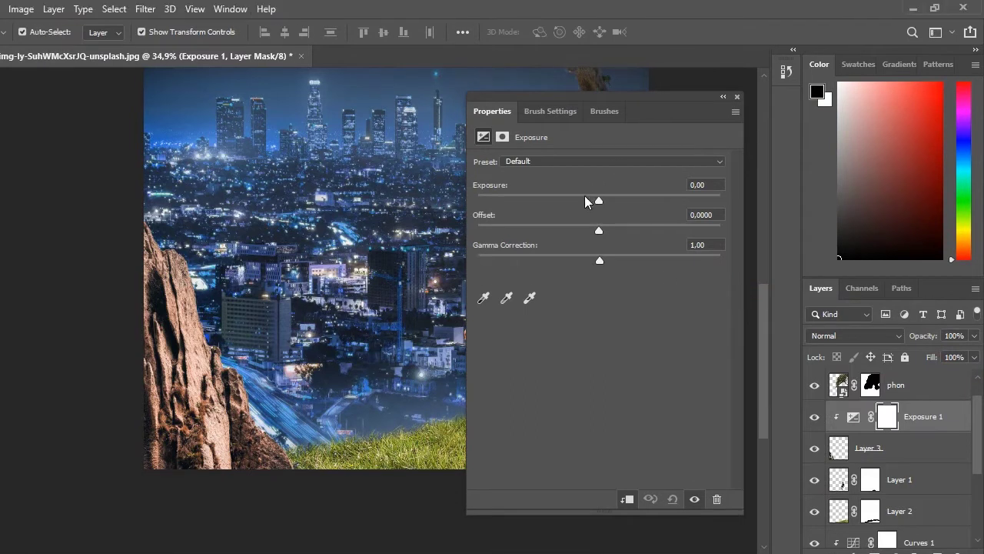
mouse_move(599, 200)
mouse_down()
mouse_move(587, 204)
mouse_move(602, 231)
mouse_up()
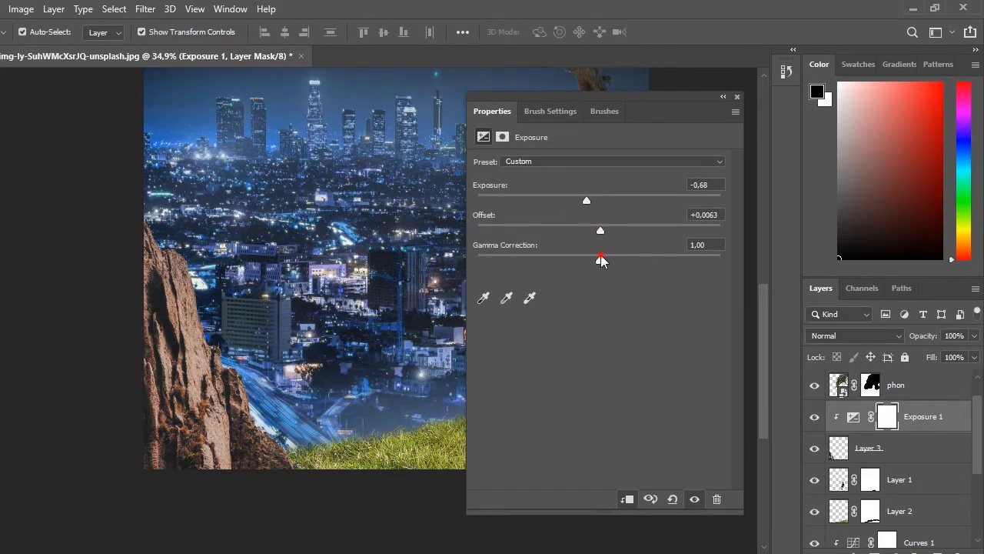
drag(601, 260, 616, 260)
mouse_move(586, 200)
mouse_down()
mouse_move(551, 203)
mouse_move(529, 221)
mouse_up()
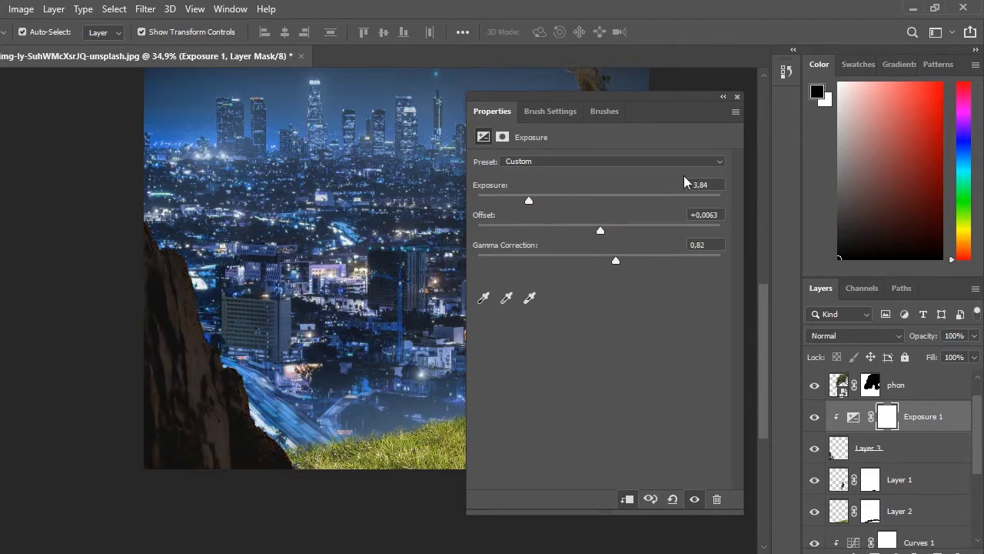
click(735, 101)
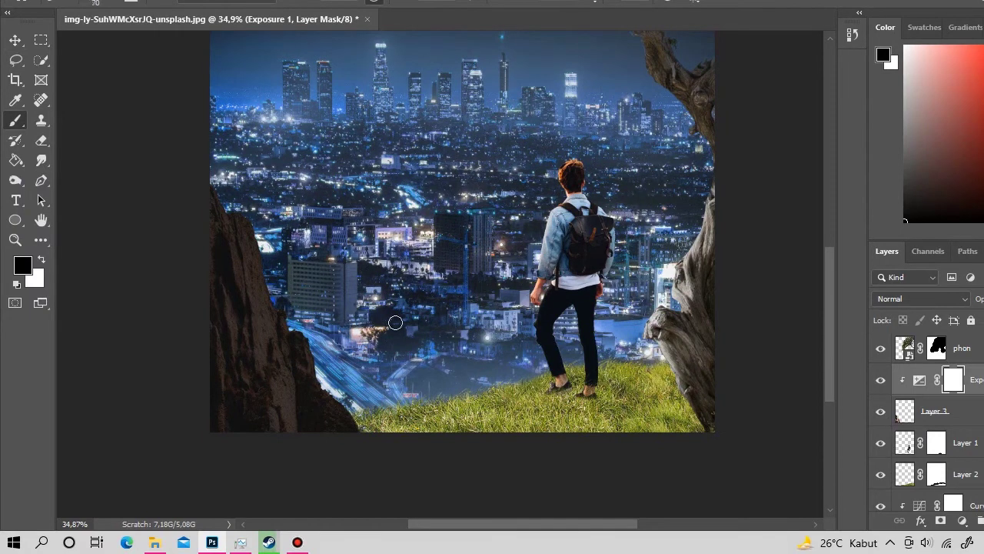
Step: Flip the rock vertically, rotate it, and move it left and down
key(v)
click(907, 411)
key(ctrl+t)
right_click(276, 354)
click(321, 344)
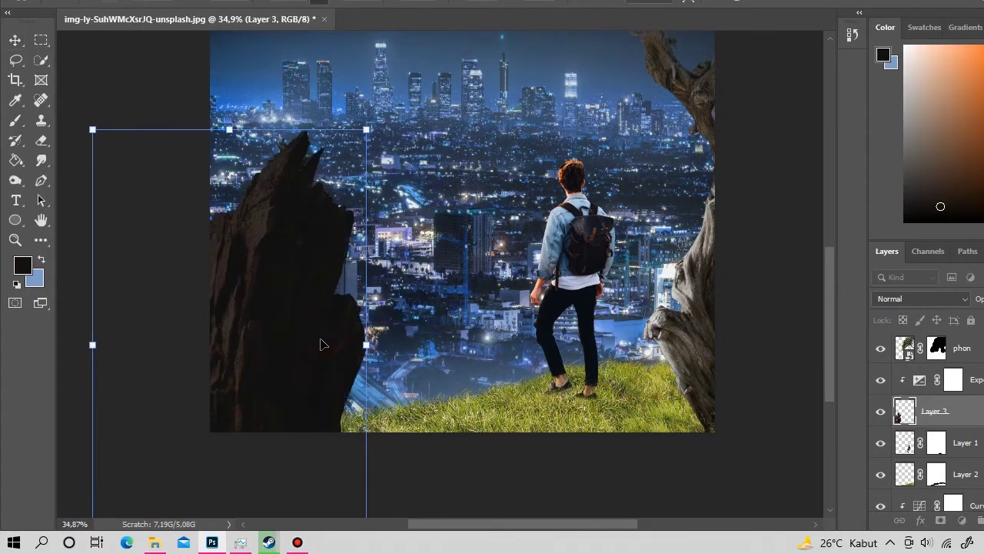
drag(402, 462, 433, 394)
drag(319, 373, 254, 375)
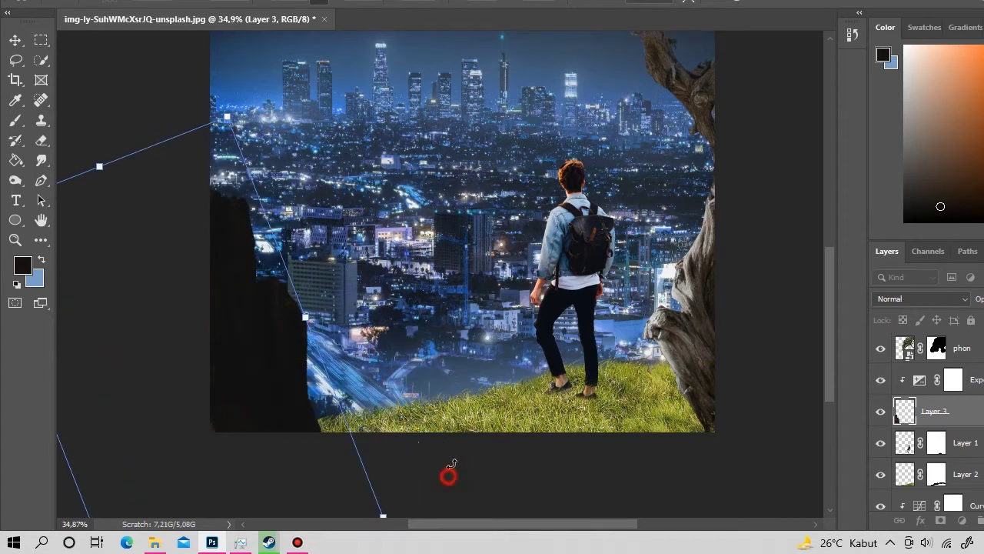
drag(451, 465, 428, 495)
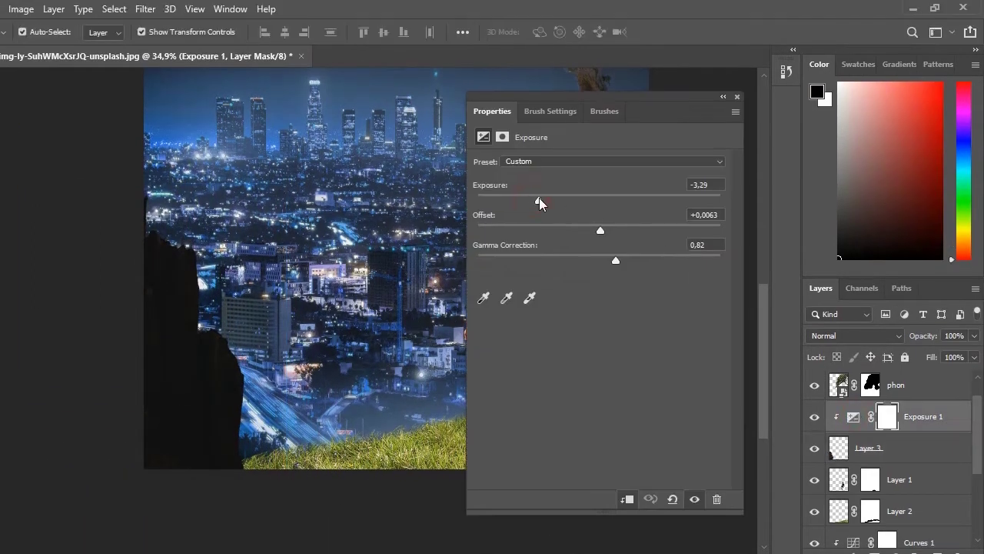
Step: Re-tune the Exposure to about -3.04 exposure and 0.89 gamma
mouse_move(615, 263)
mouse_down()
mouse_move(605, 262)
mouse_move(597, 230)
mouse_move(589, 266)
mouse_up()
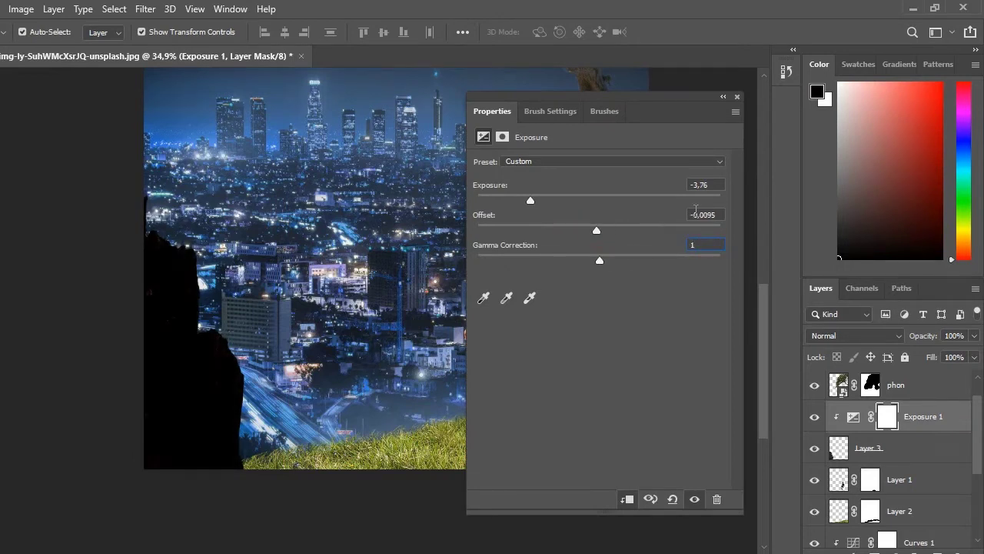
key(BackSpace)
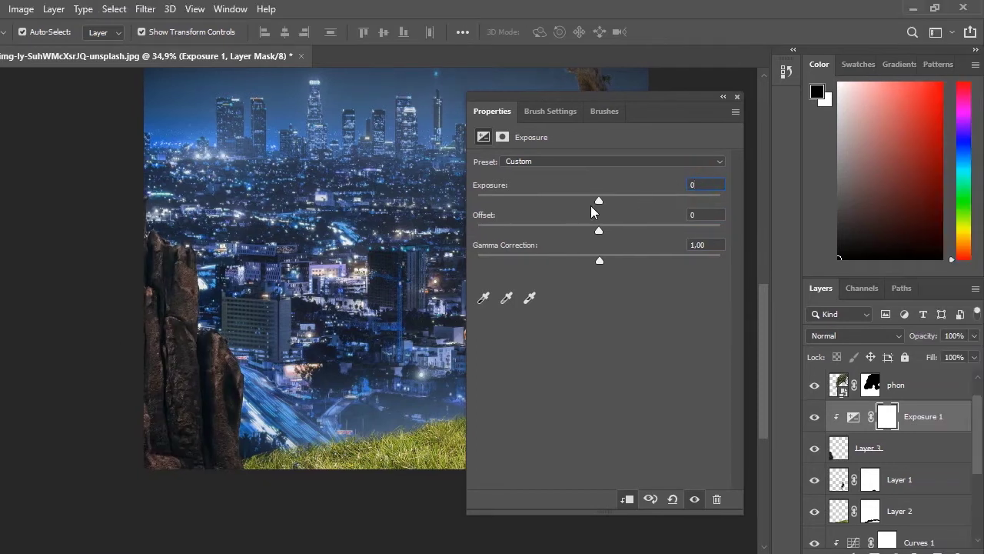
mouse_move(600, 260)
mouse_down()
mouse_move(587, 261)
mouse_move(605, 250)
mouse_up()
drag(584, 206, 526, 201)
click(735, 98)
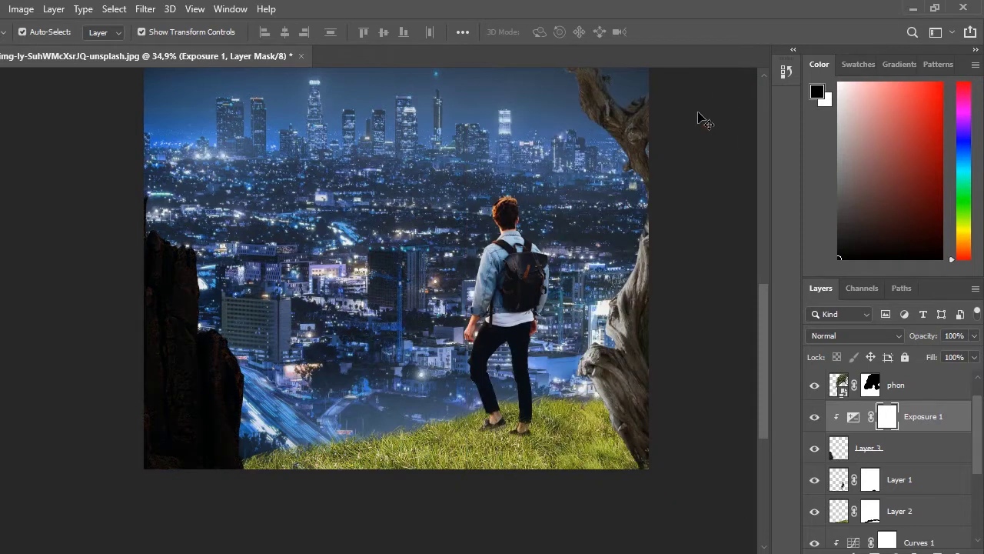
Step: Rotate the darkened Layer 3 rock about 3° and shift it up-right along the left edge
click(839, 448)
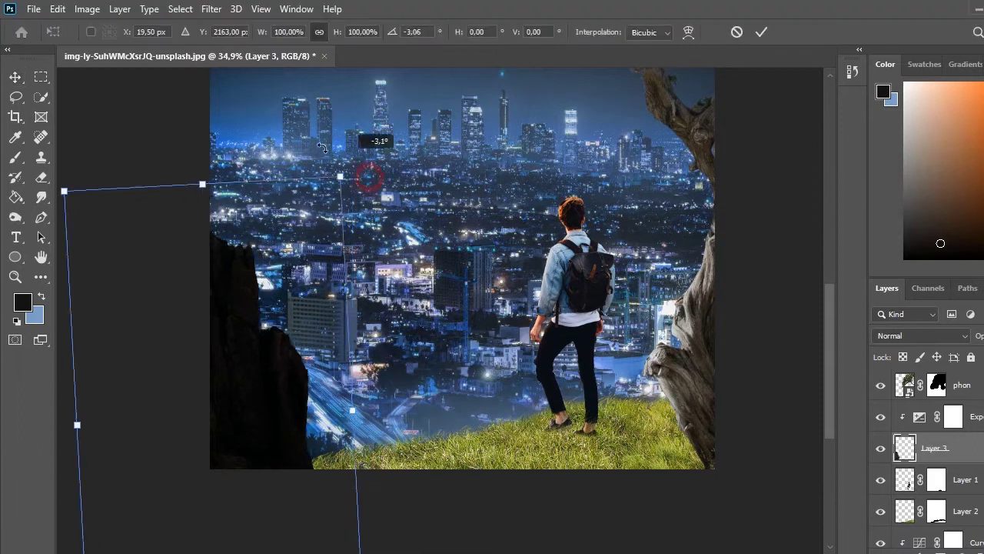
drag(378, 189, 369, 177)
drag(290, 319, 299, 291)
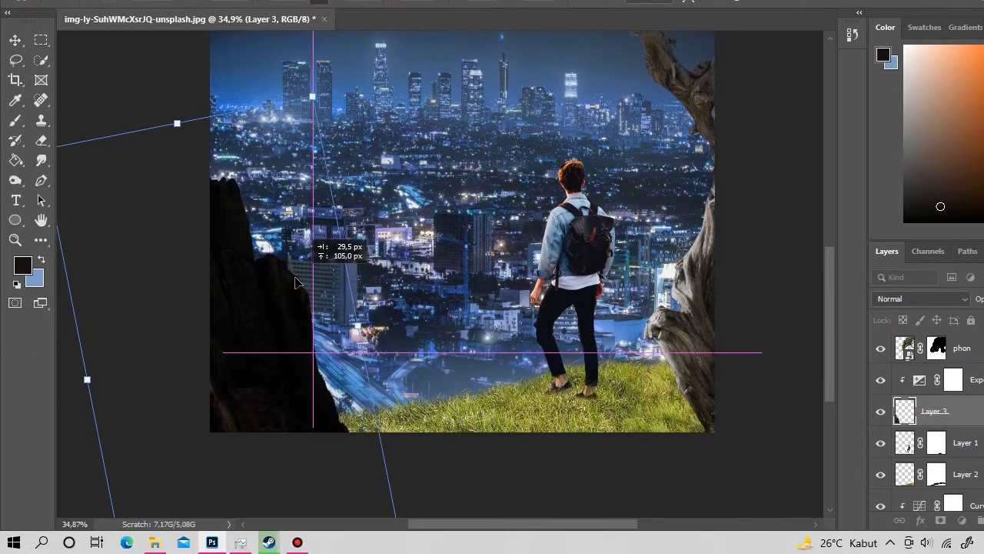
key(Return)
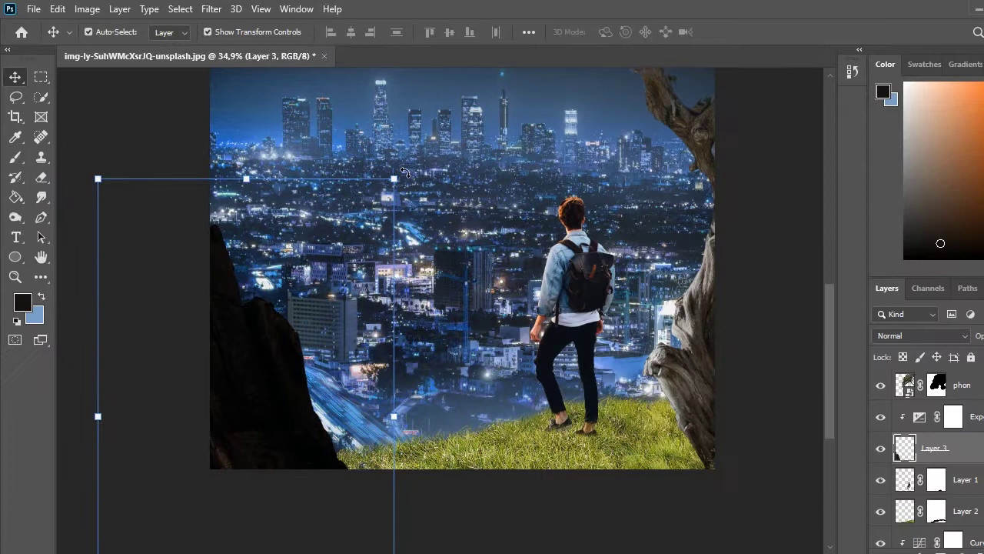
mouse_move(394, 177)
mouse_down()
mouse_move(484, 273)
mouse_move(417, 182)
mouse_up()
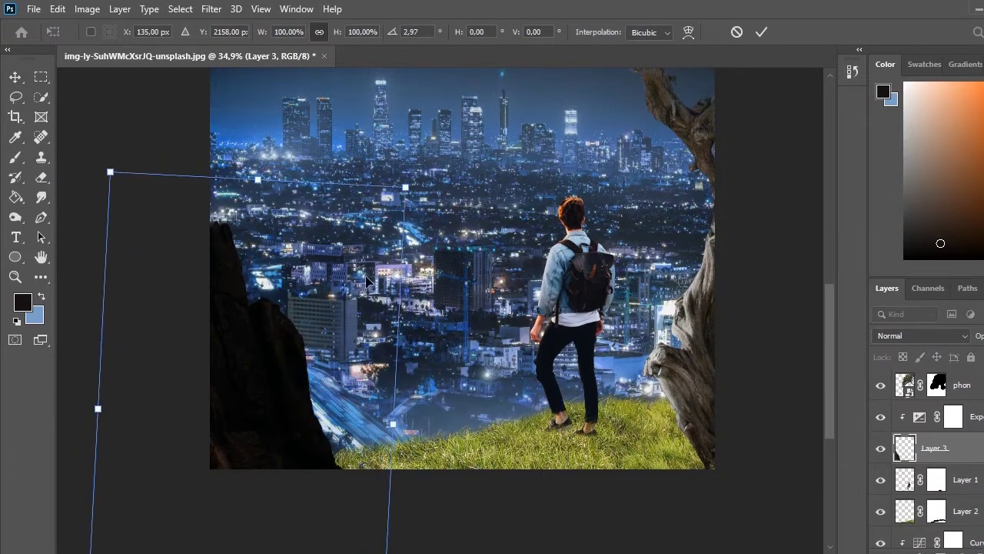
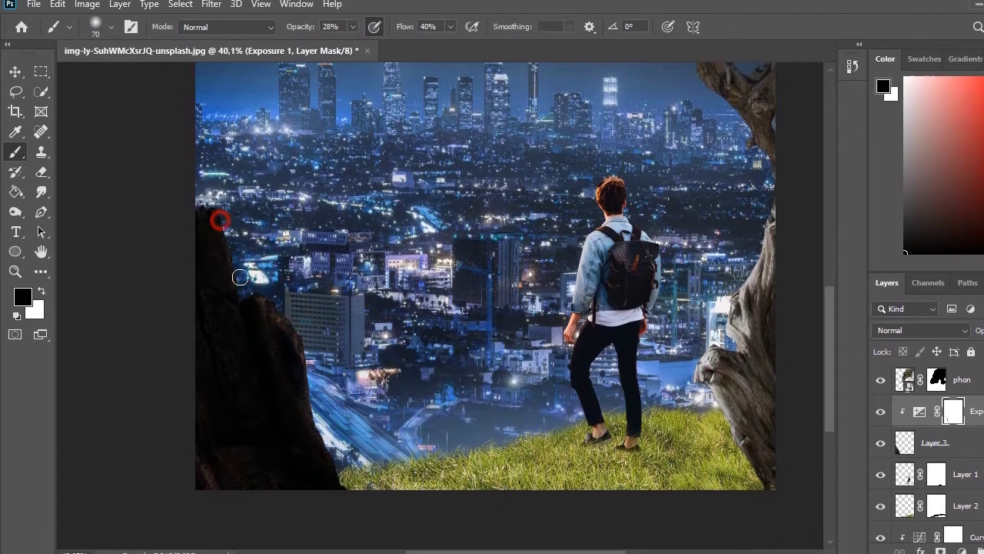
Step: Paint the Exposure 1 mask down the left rock's city-facing edge to blend it darker
drag(220, 220, 210, 206)
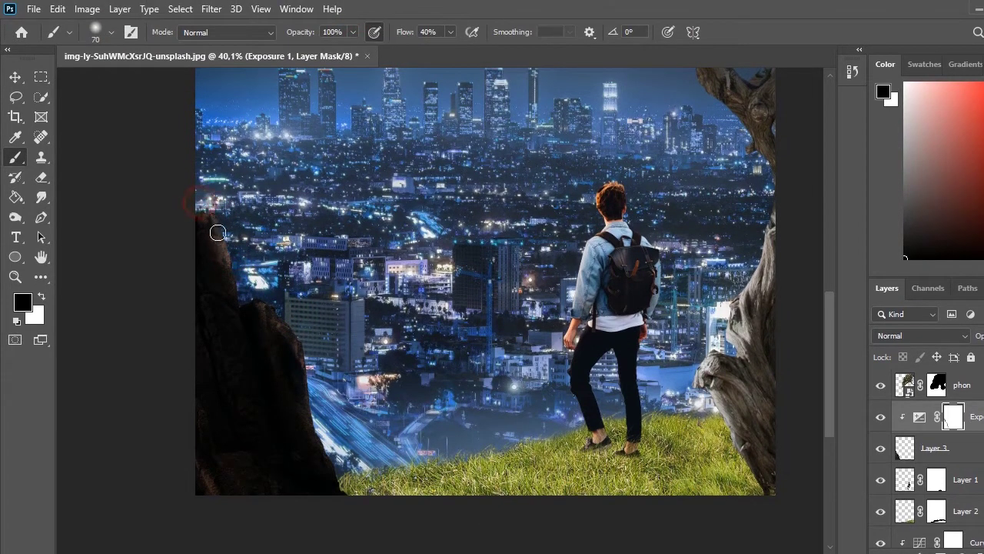
drag(217, 233, 298, 349)
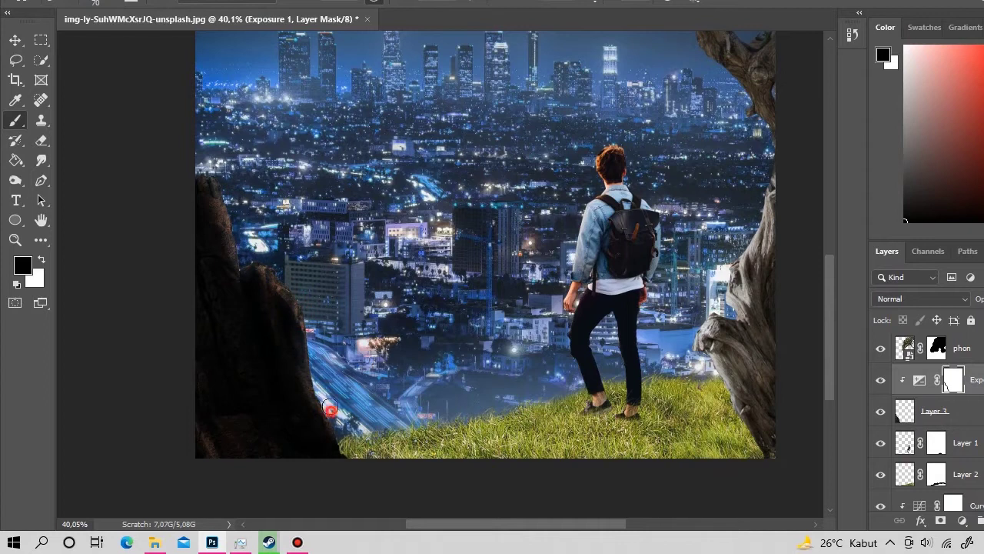
drag(313, 327, 304, 352)
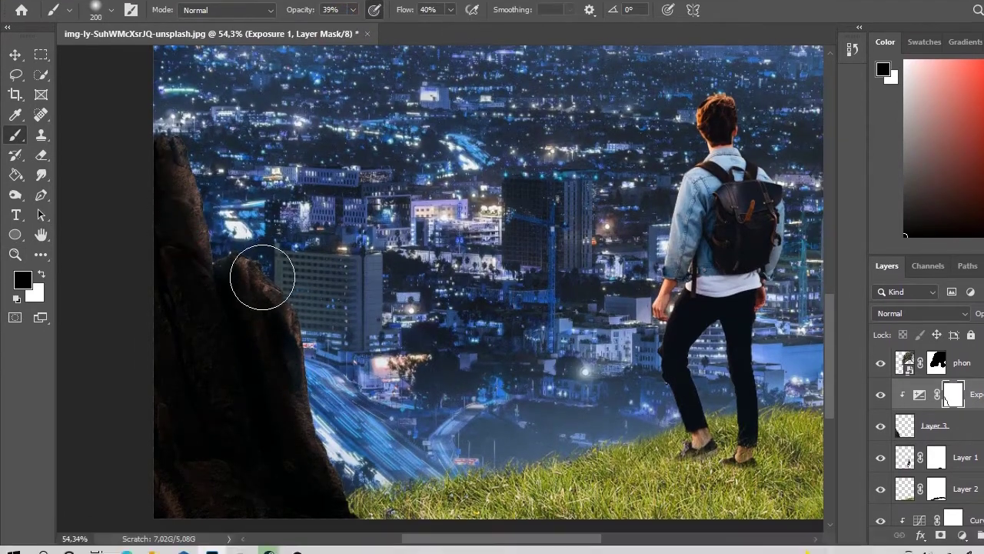
drag(244, 314, 295, 422)
drag(226, 307, 234, 288)
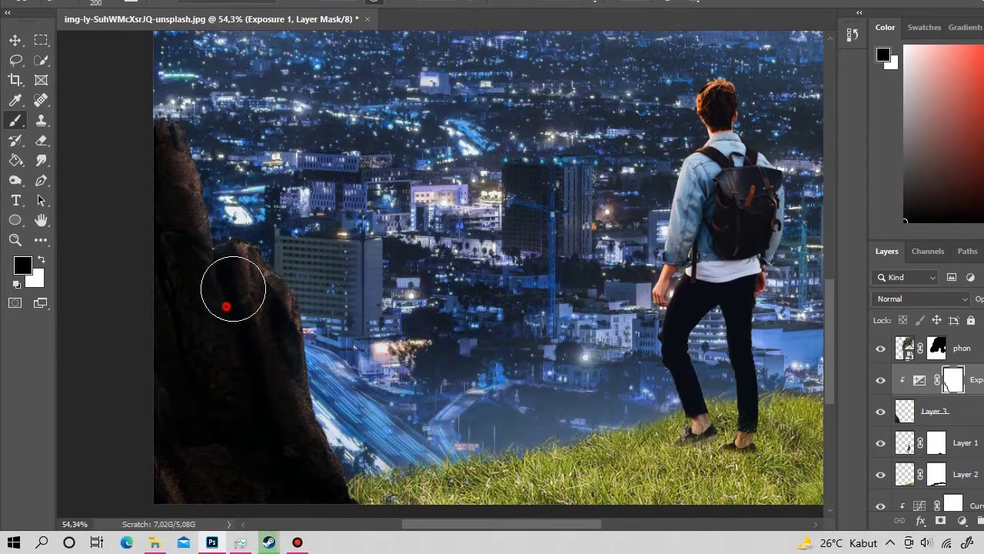
key(z)
mouse_move(384, 330)
mouse_down()
mouse_move(405, 405)
mouse_move(395, 374)
mouse_up()
Step: Add a Hue/Saturation layer with Hue pushed to about -172 and Saturation +22
click(962, 521)
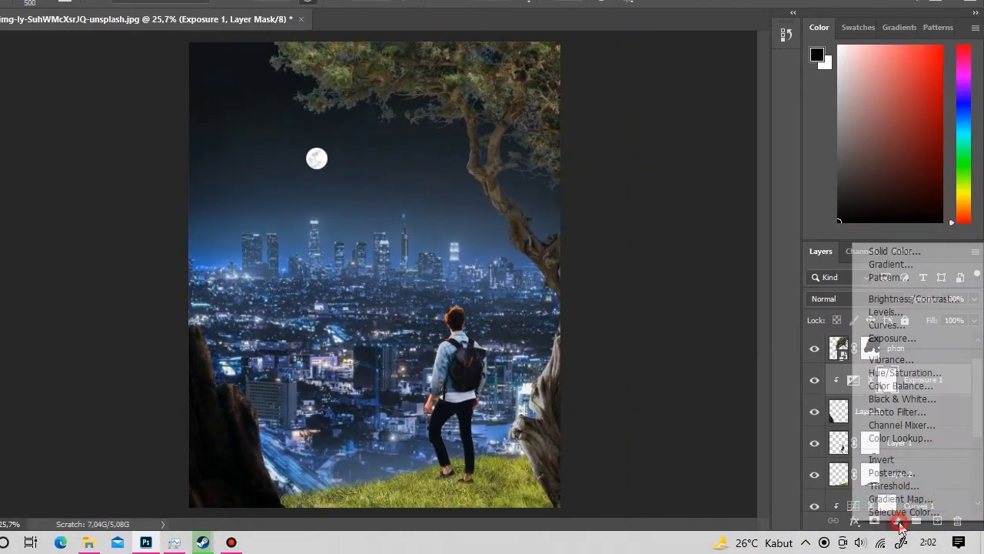
click(904, 373)
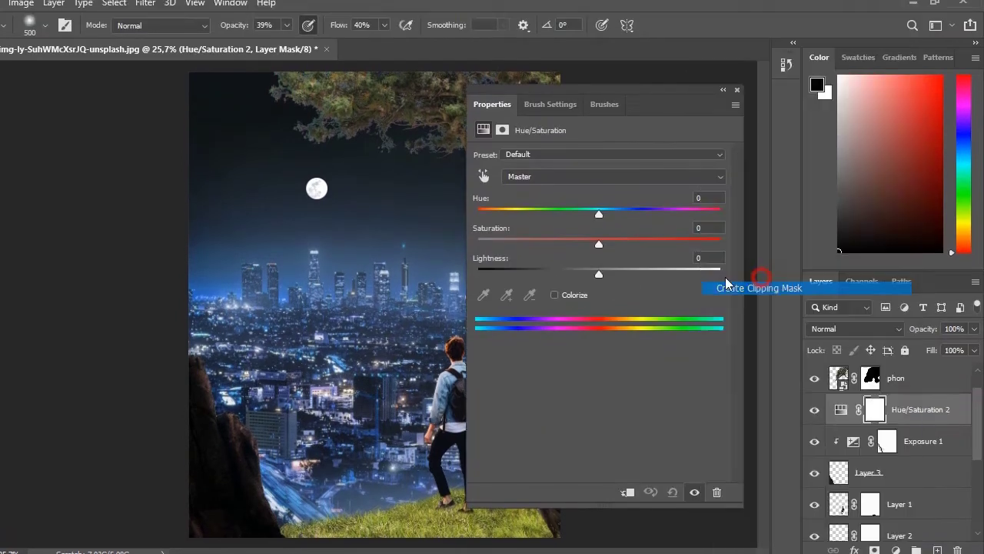
drag(599, 214, 486, 222)
click(611, 251)
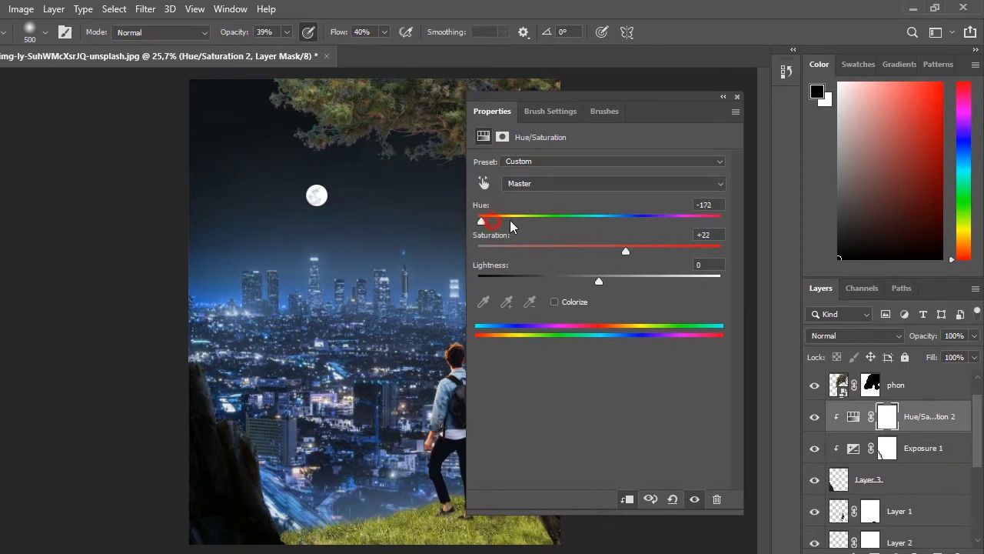
click(737, 97)
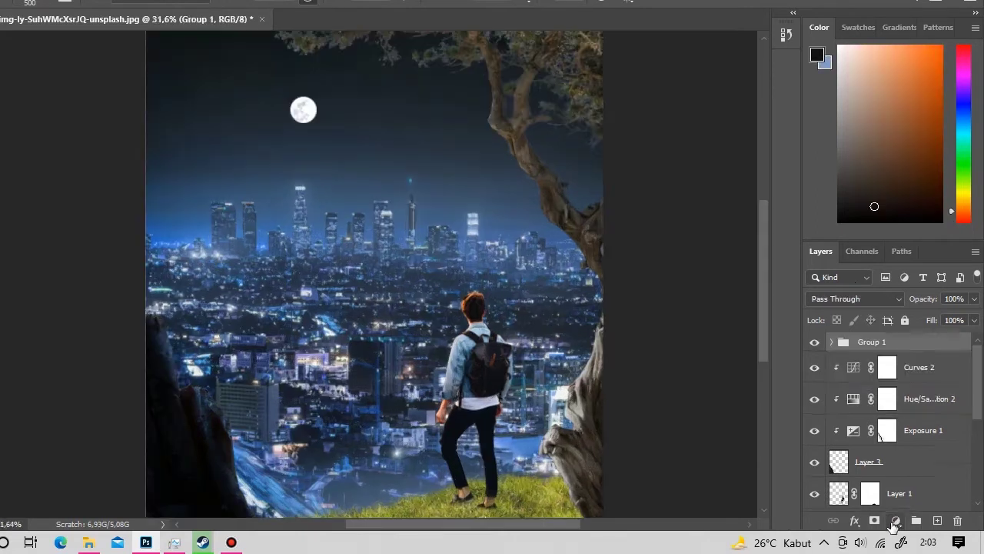
Step: Add an Exposure 2 adjustment layer at the top of the stack above Group 1
click(898, 521)
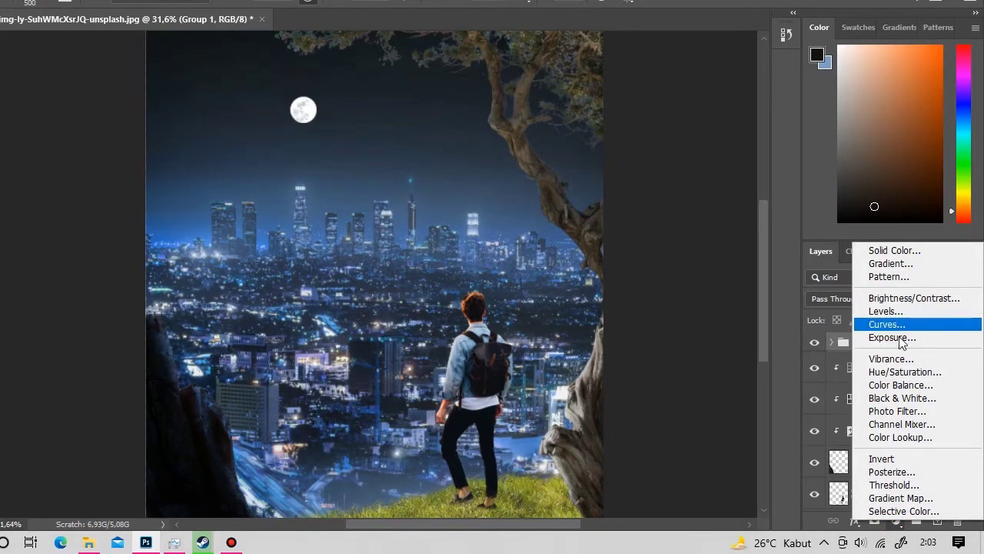
click(892, 338)
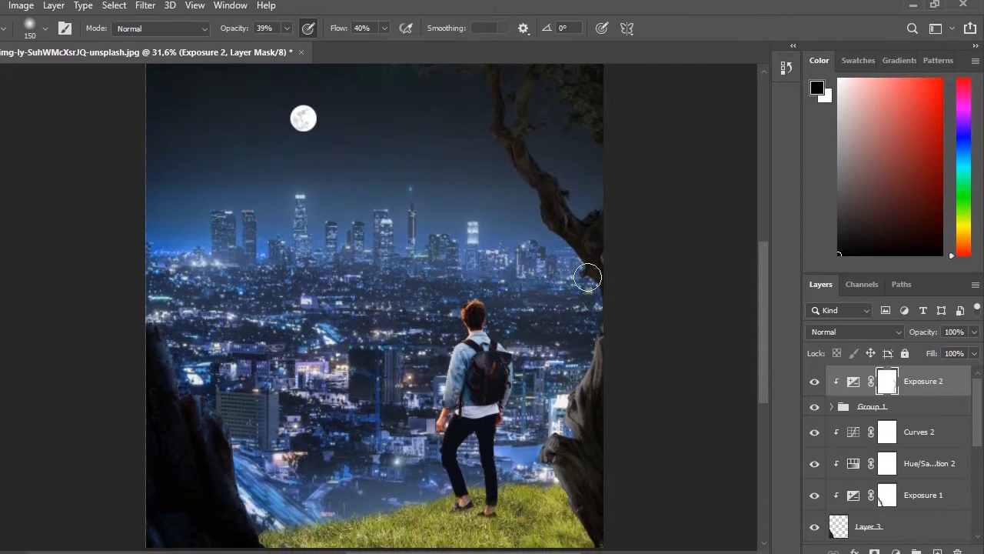
scroll(588, 278, up, 3)
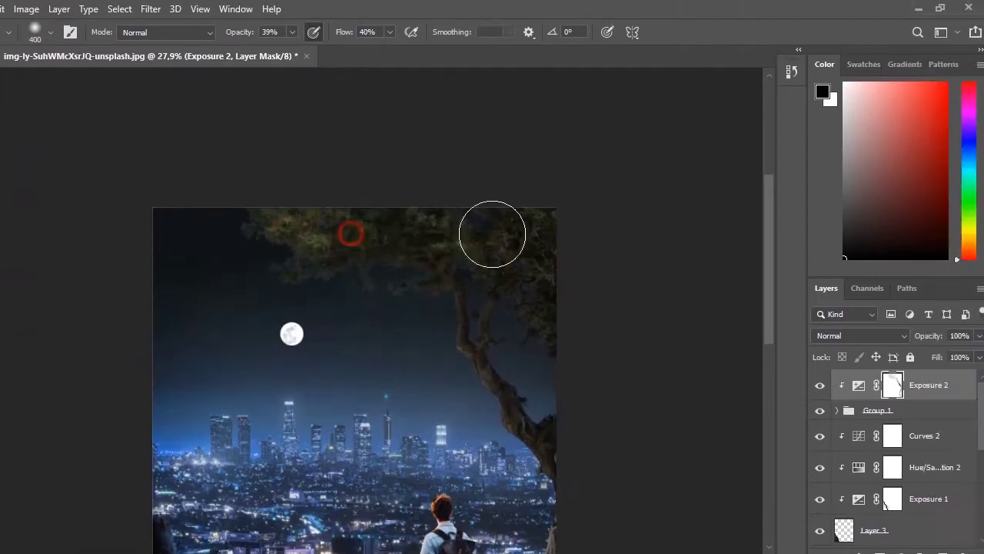
scroll(492, 282, down, 5)
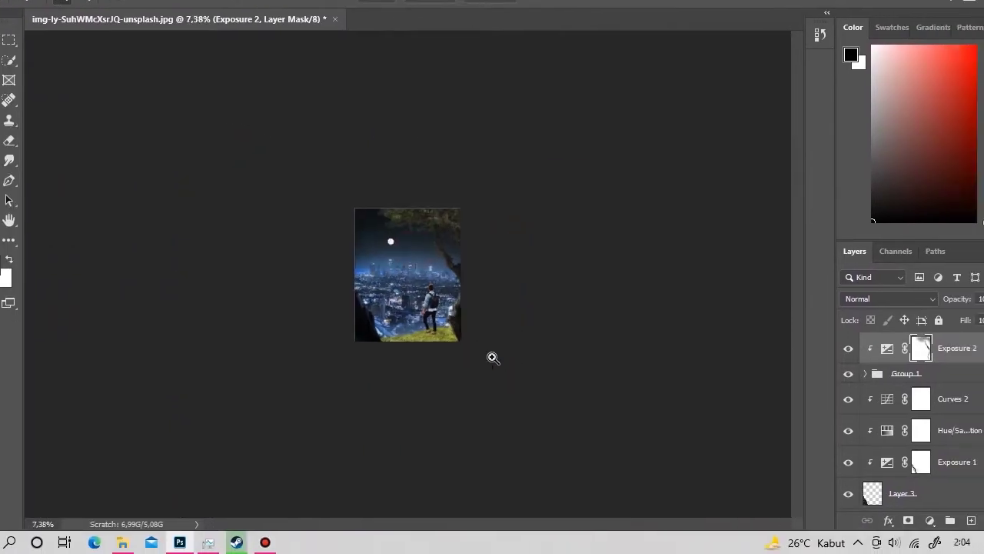
scroll(492, 282, up, 2)
scroll(886, 480, down, 3)
Step: Add an Exposure 3 adjustment clipped to Layer 2, darkening the grass to -2,57
click(884, 466)
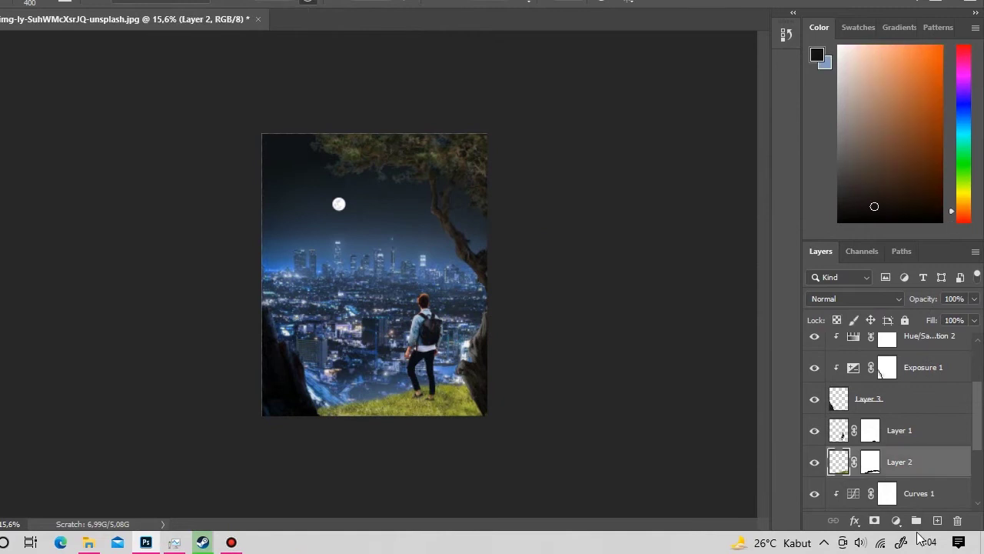
click(896, 521)
click(883, 340)
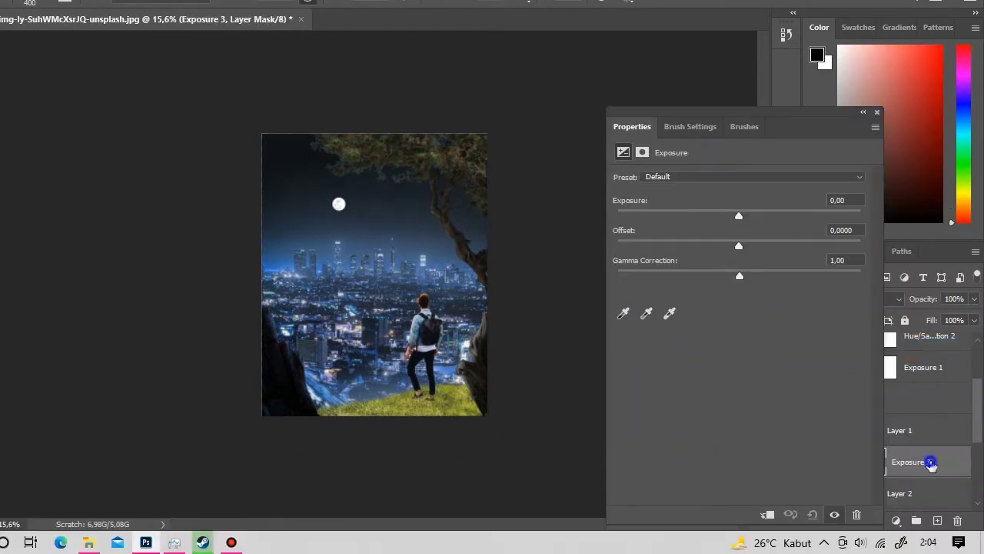
right_click(927, 499)
click(780, 275)
drag(736, 252, 677, 261)
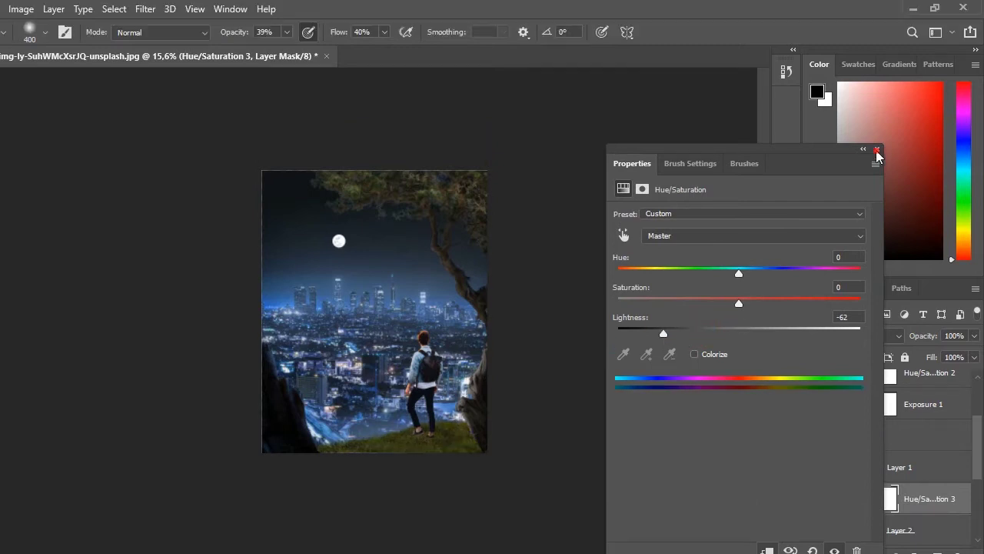
click(877, 112)
Step: Add Hue/Saturation 3 to shift the grass hue and zoom in on the man's legs
click(896, 521)
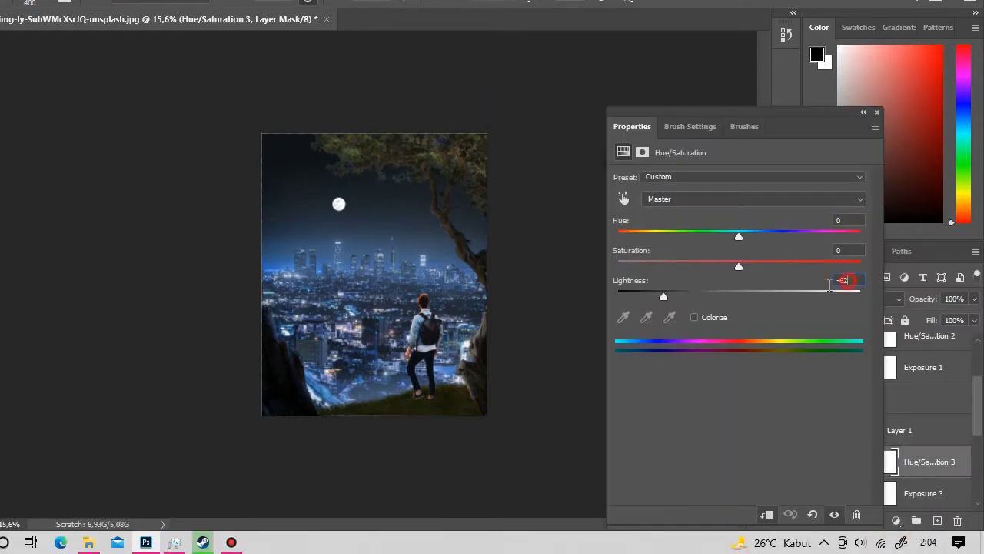
click(922, 493)
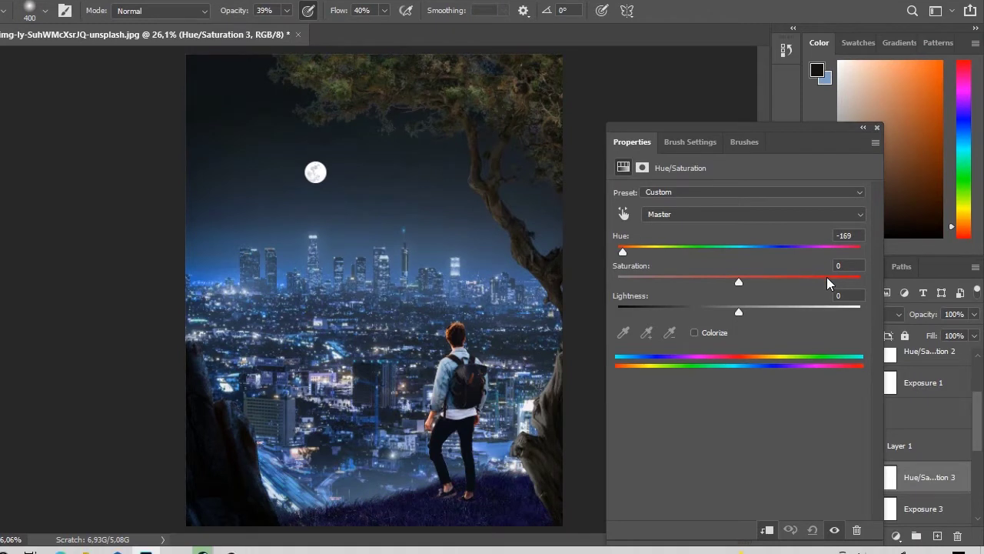
click(834, 255)
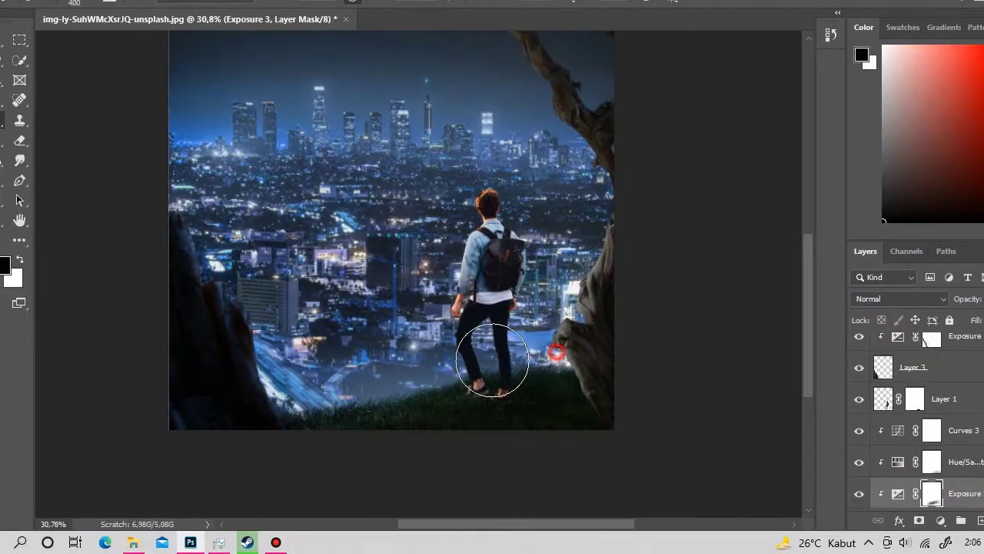
key(z)
click(493, 360)
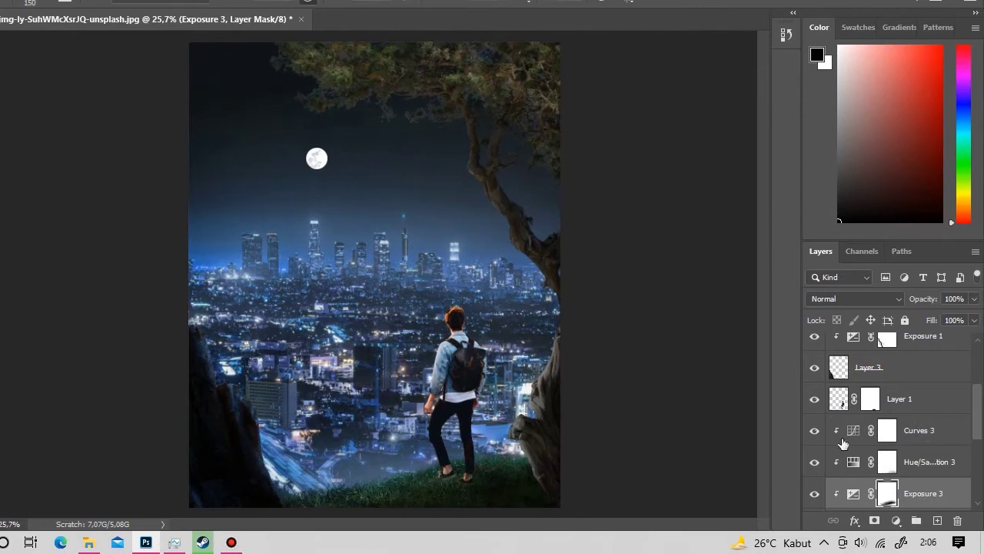
Step: Paint the Curves 3 mask on the lower grass near the man's feet, then group Layer 3 with Layer 1
click(885, 463)
click(815, 464)
click(814, 431)
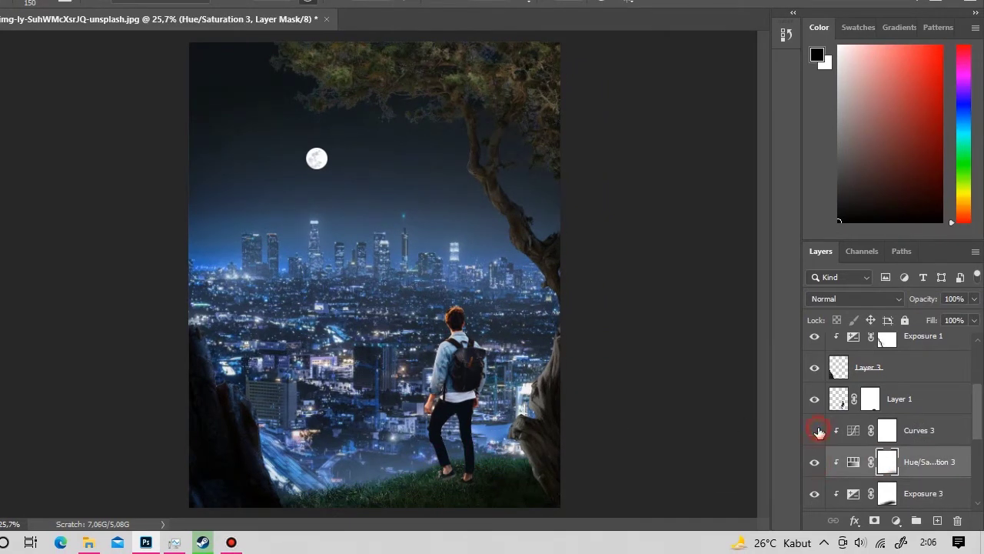
click(814, 430)
click(887, 431)
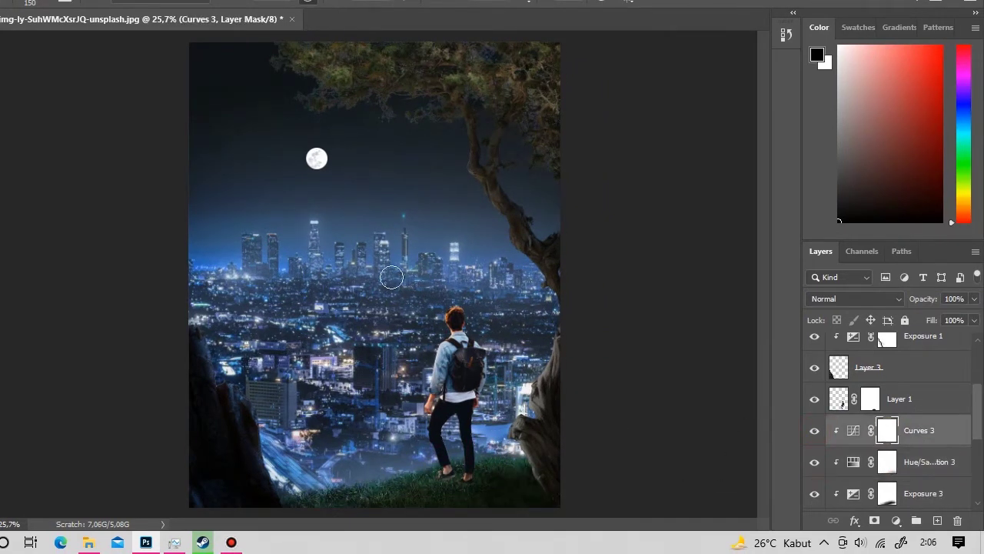
click(404, 455)
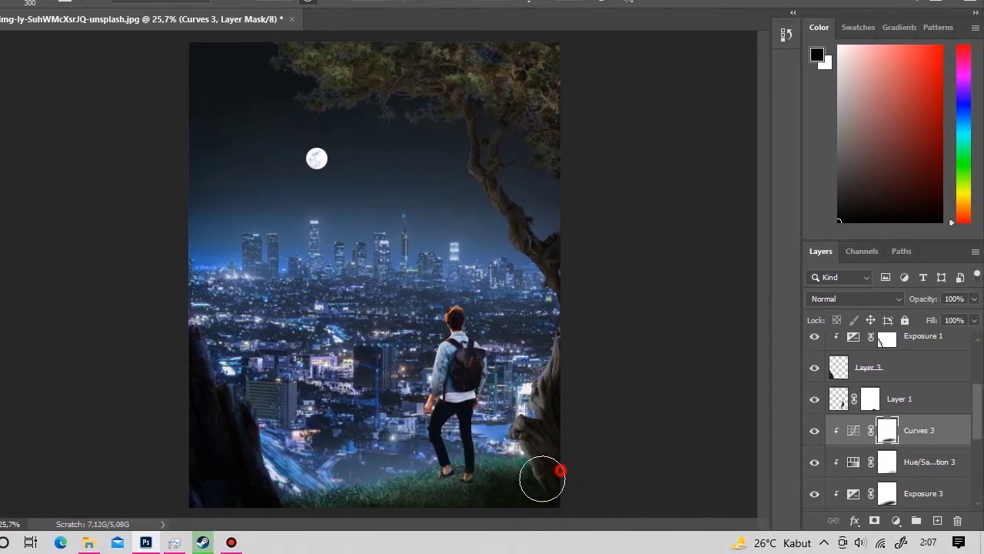
click(555, 469)
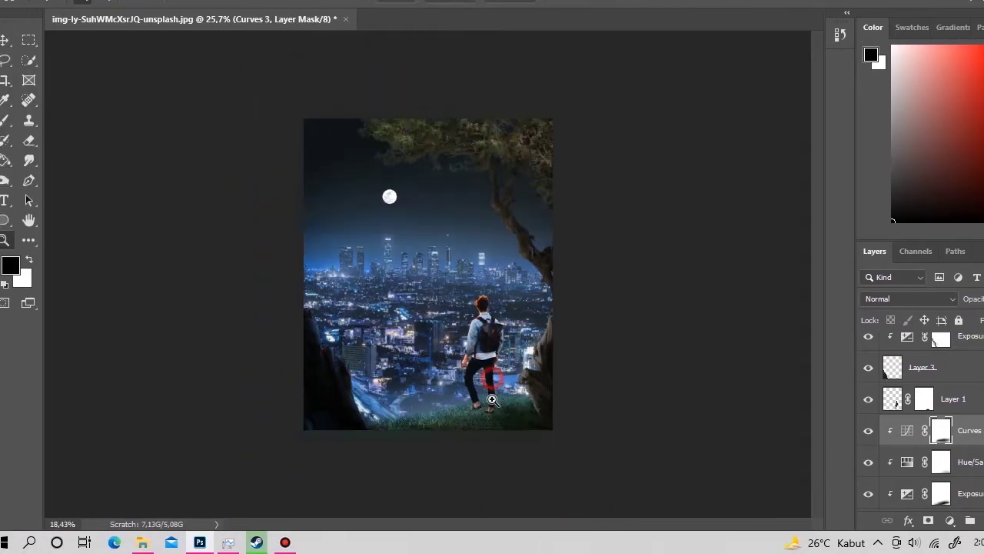
scroll(492, 446, down, 1)
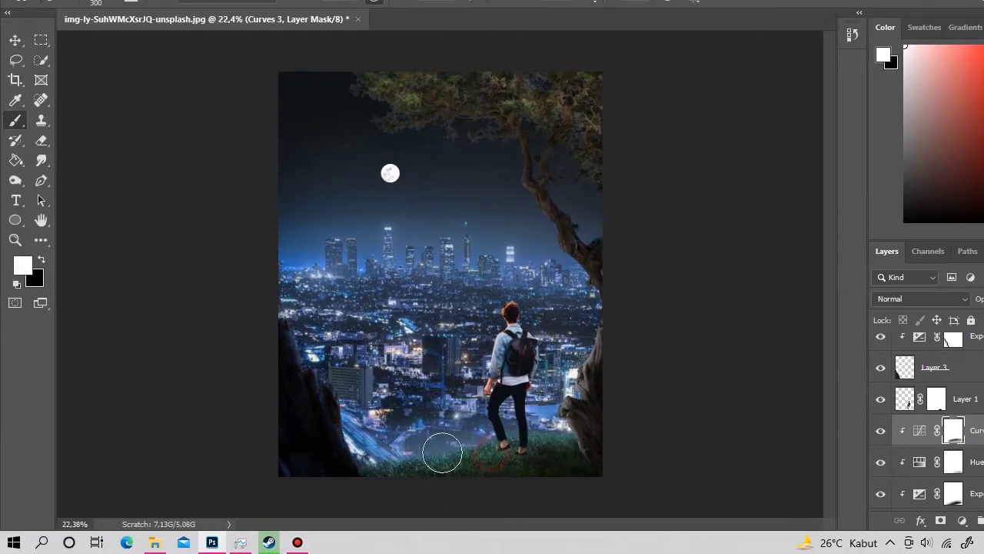
key(ctrl+g)
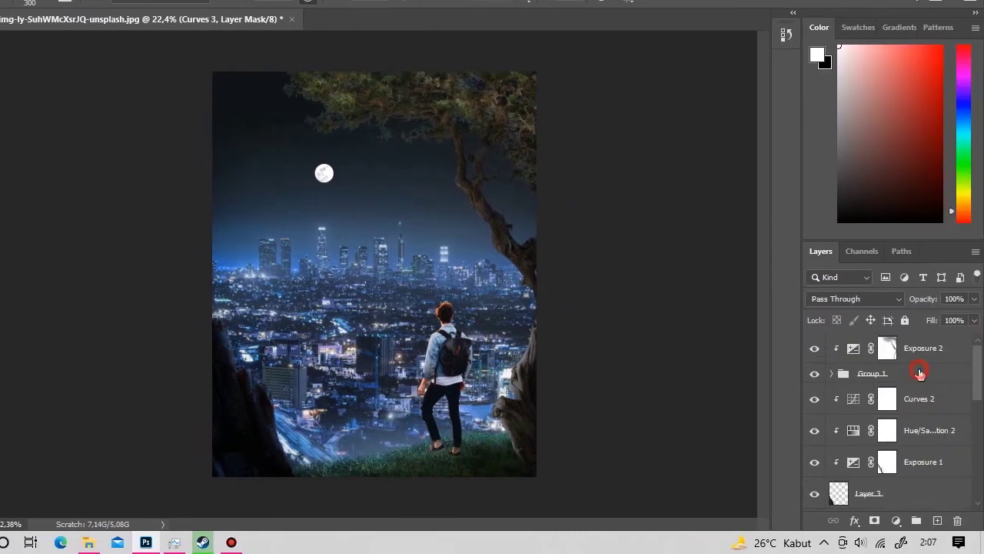
Step: Add Curves 4 with a midtone RGB point and a lifted Blue curve
click(896, 520)
click(886, 321)
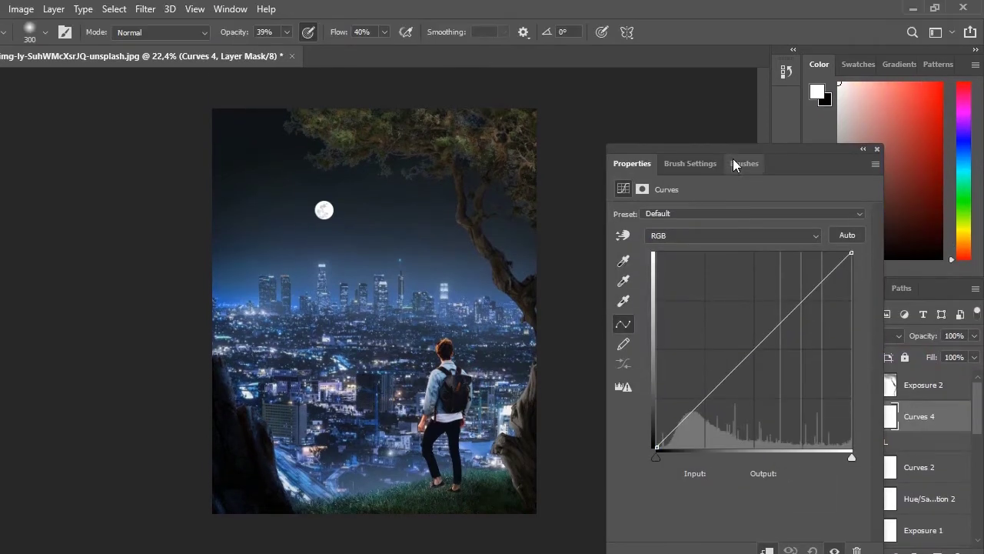
drag(733, 159, 635, 170)
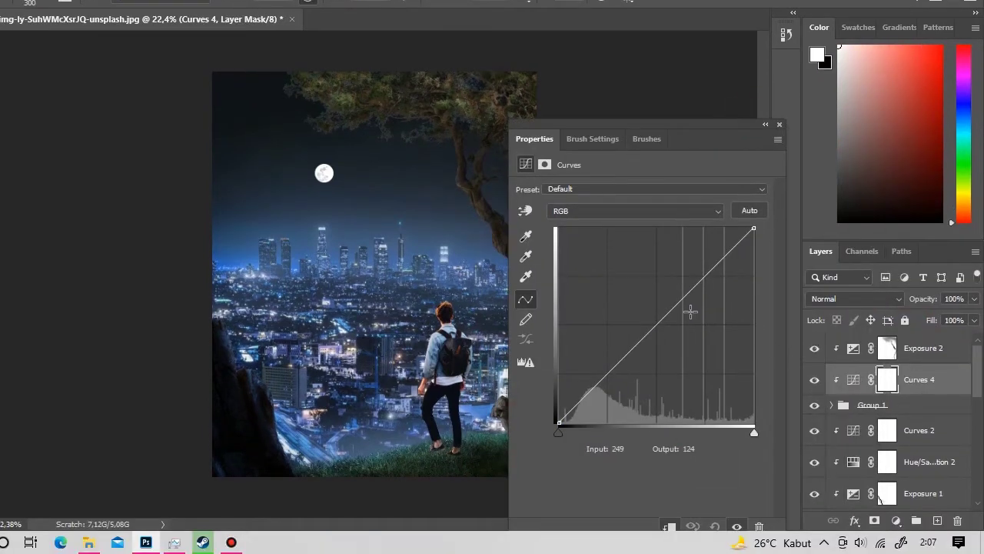
mouse_move(691, 311)
mouse_down()
mouse_move(663, 333)
mouse_move(665, 321)
mouse_move(637, 333)
mouse_up()
click(629, 227)
click(590, 277)
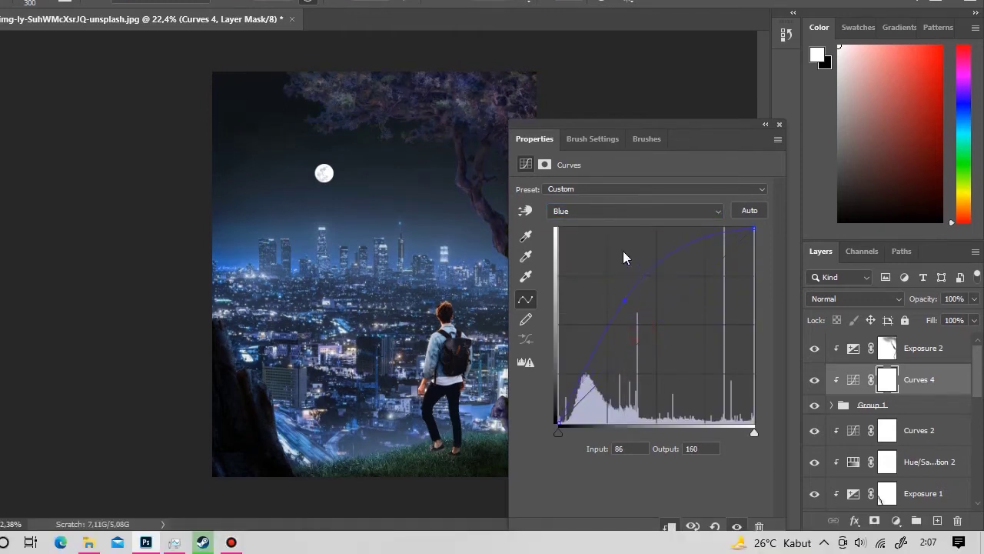
Step: Adjust the Curves 4 Red curve and bring the Green curve back to nearly straight
click(631, 210)
click(600, 230)
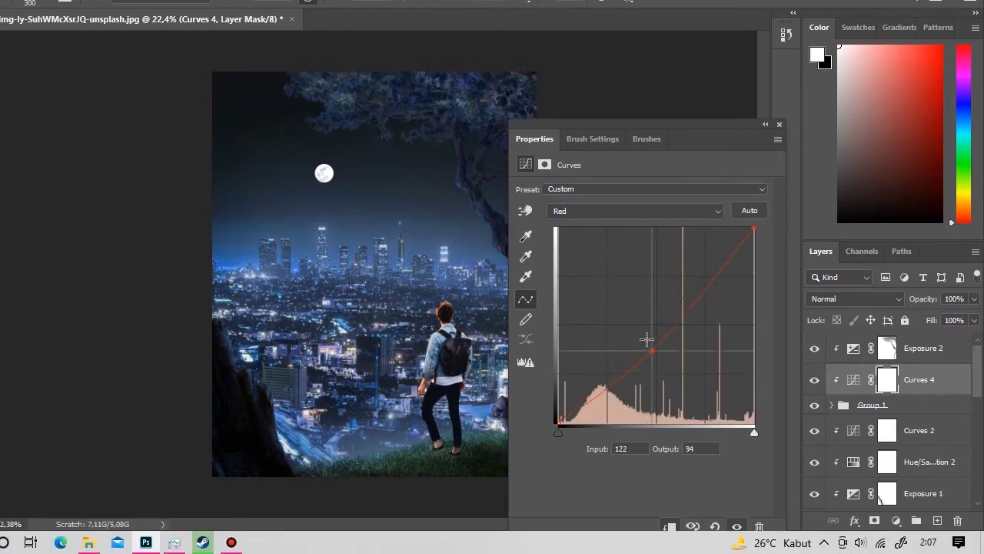
click(635, 211)
click(607, 246)
click(664, 339)
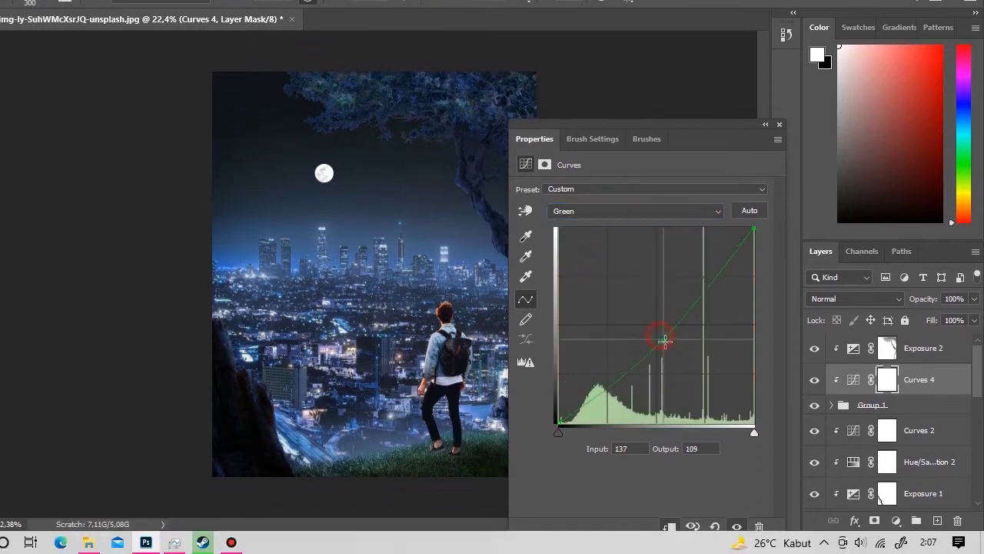
mouse_move(665, 339)
mouse_down()
mouse_move(653, 311)
mouse_move(660, 319)
mouse_up()
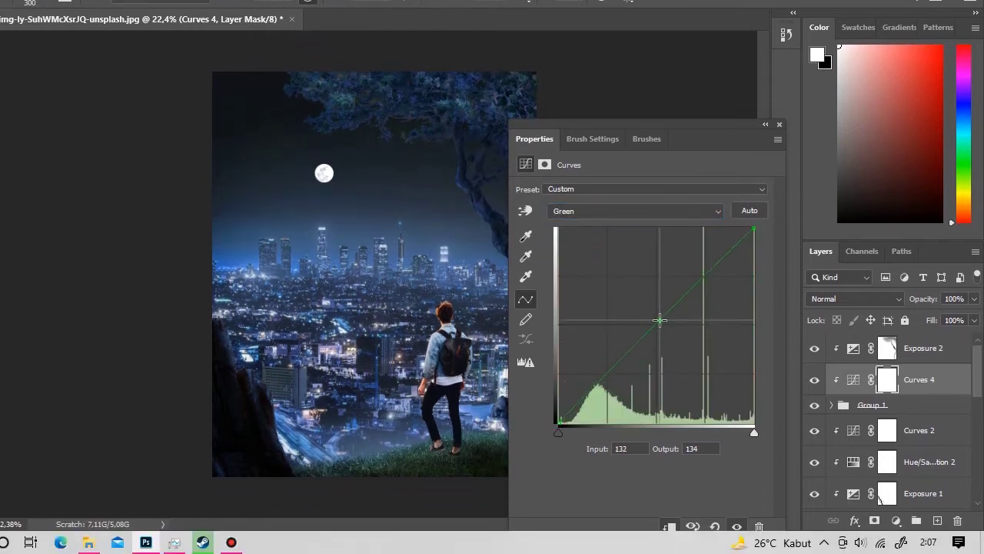
click(783, 171)
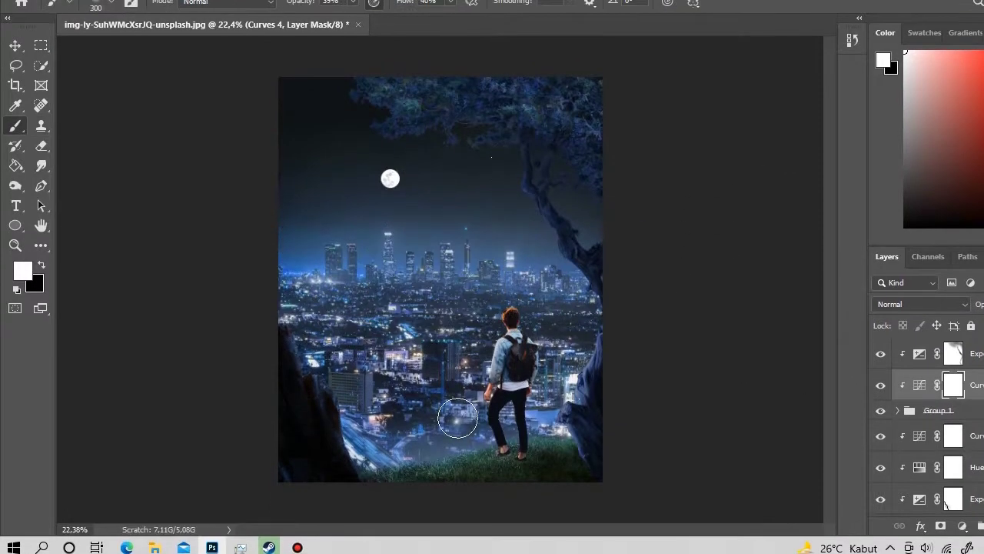
Step: Paint the Curves 4 mask over the tree canopy and trunk with a 600 px brush
key(x)
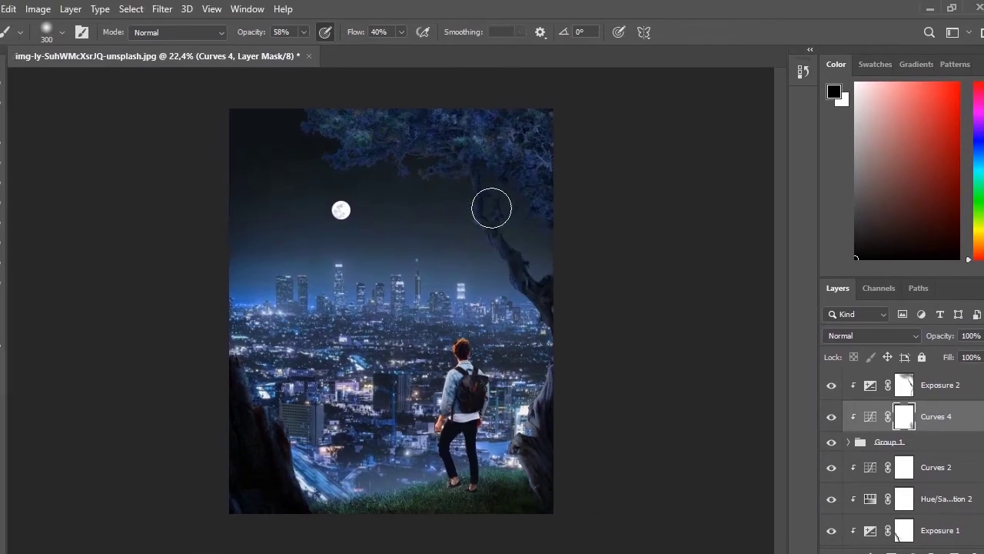
mouse_move(479, 325)
mouse_down()
mouse_move(493, 190)
mouse_move(500, 197)
mouse_move(493, 121)
mouse_up()
key(bracketright)
key(bracketright)
key(bracketright)
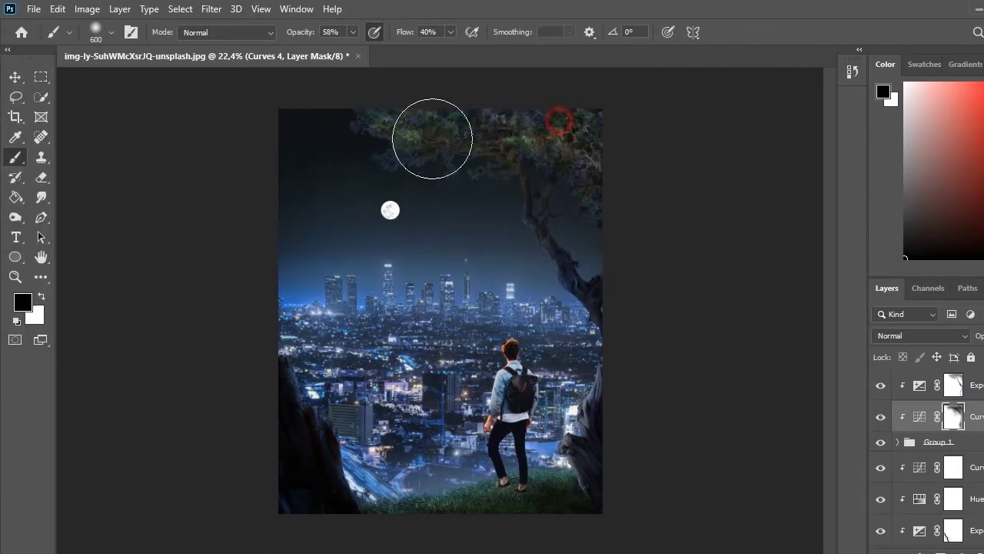
key(x)
click(541, 151)
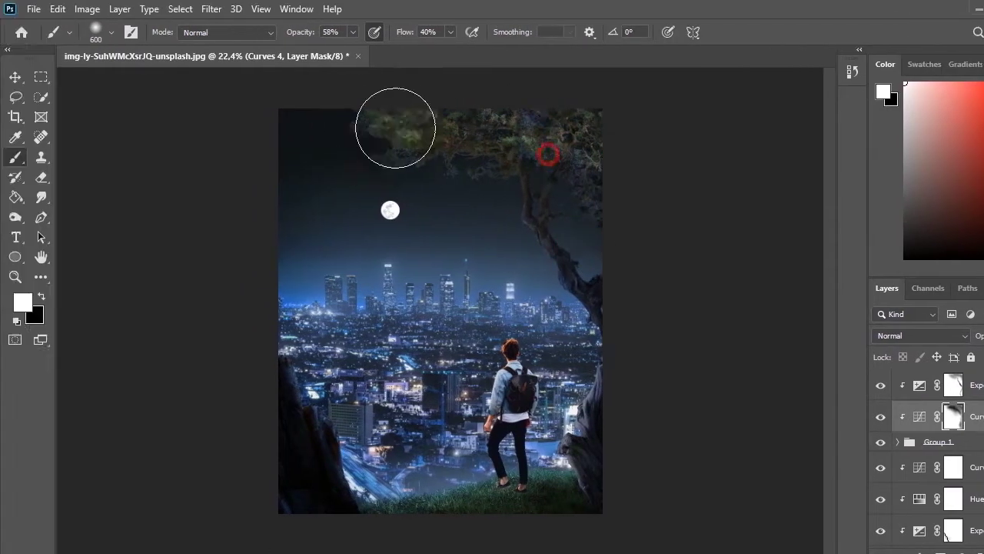
click(455, 141)
click(544, 108)
drag(517, 226, 545, 253)
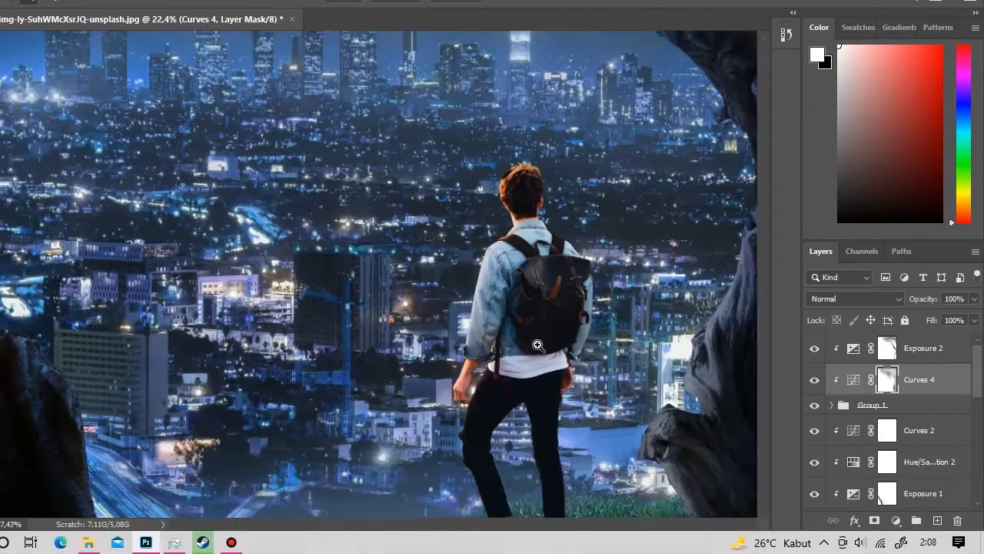
scroll(493, 376, down, 2)
scroll(492, 424, up, 2)
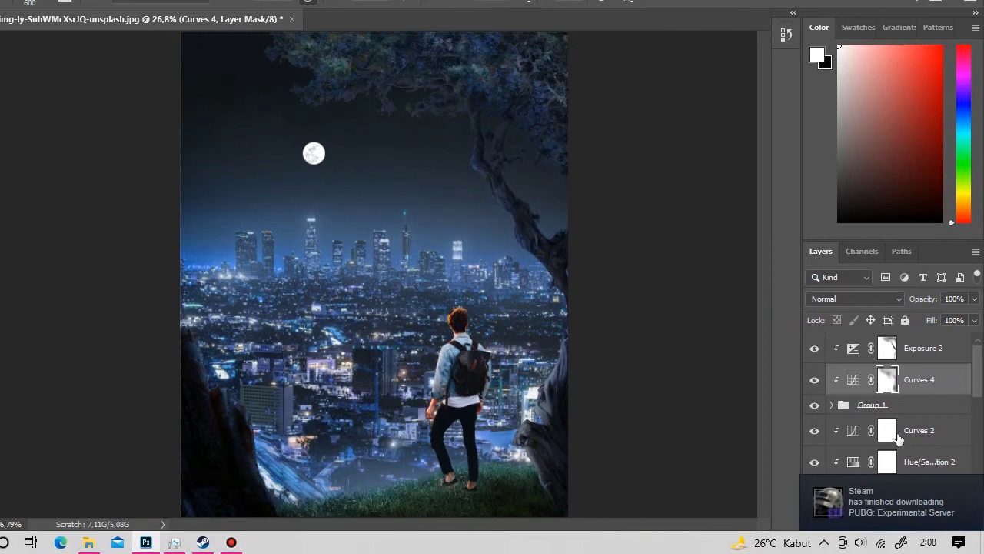
scroll(898, 437, down, 2)
Step: Darken the man with an Exposure 4 adjustment of -3,25 clipped to Layer 1
scroll(900, 427, up, 1)
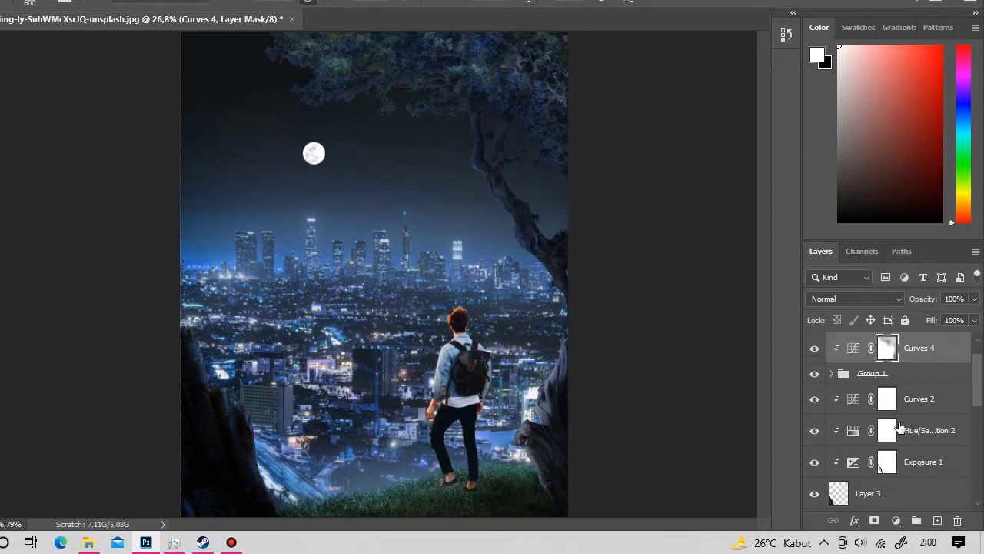
scroll(900, 427, down, 3)
click(912, 443)
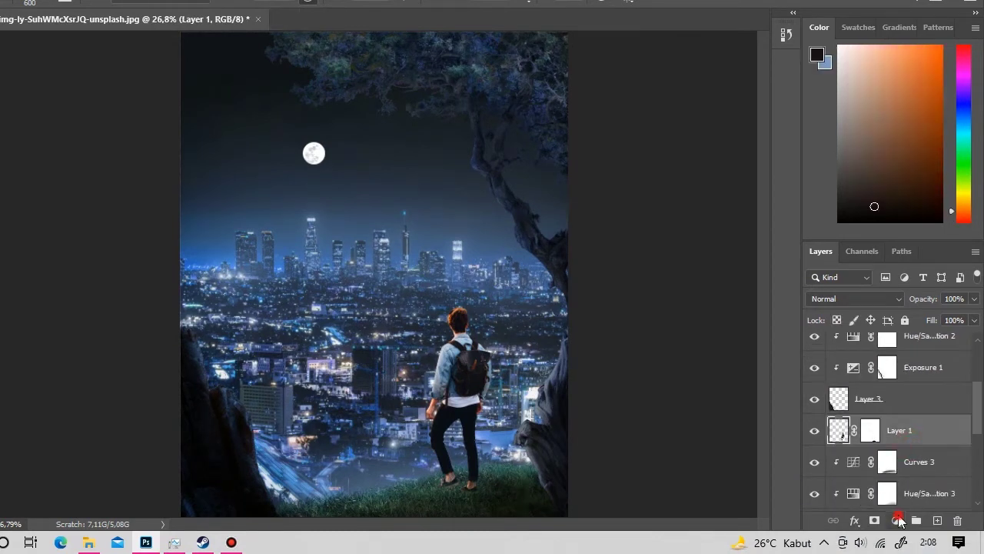
click(898, 521)
click(890, 331)
right_click(900, 440)
click(726, 282)
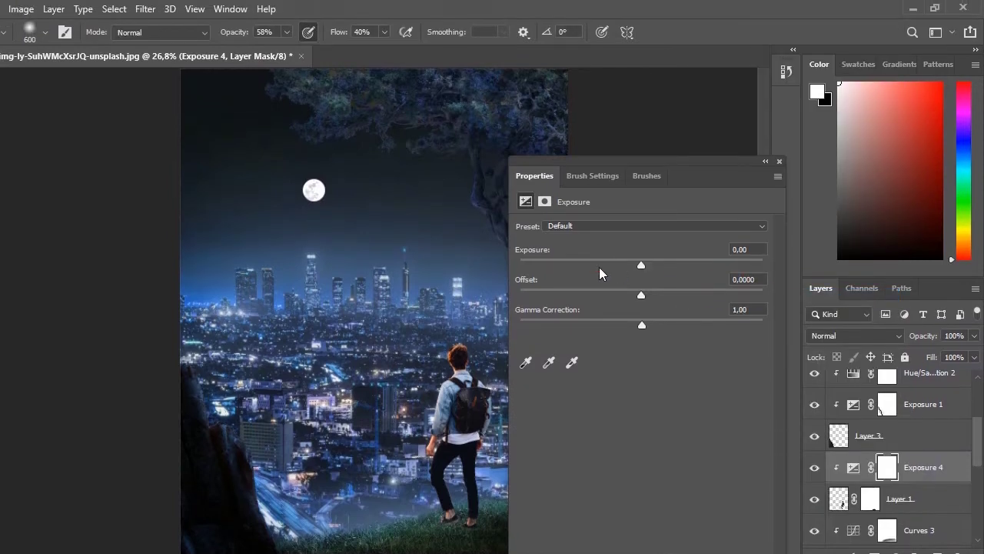
drag(599, 267, 582, 265)
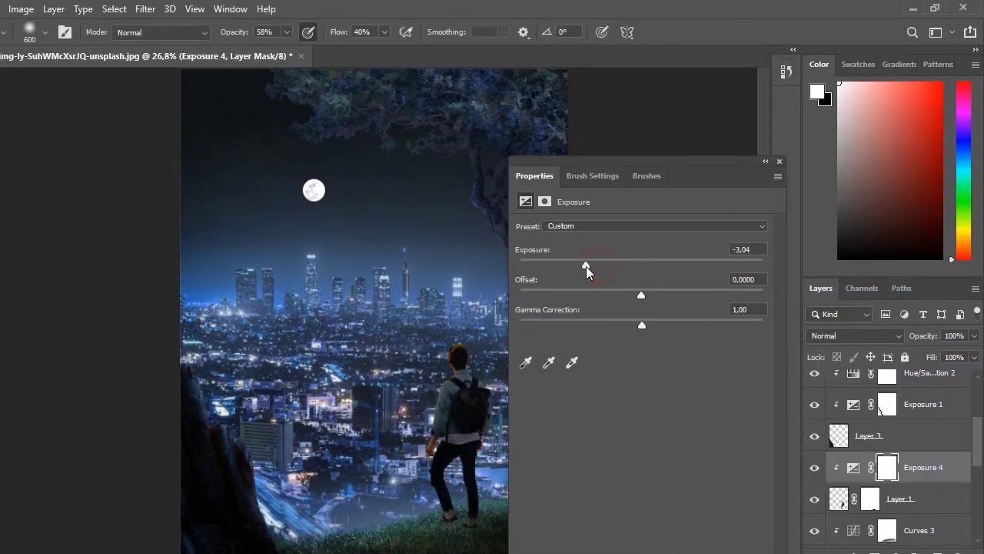
click(779, 163)
Step: Try a clipped Hue/Saturation 4 hue shift on the man, then delete it
click(900, 522)
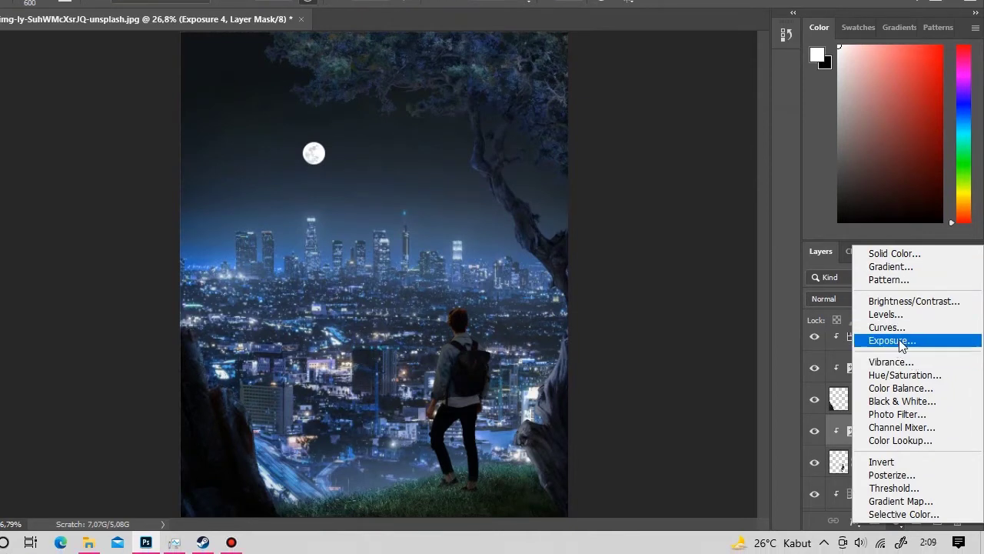
click(904, 374)
right_click(923, 462)
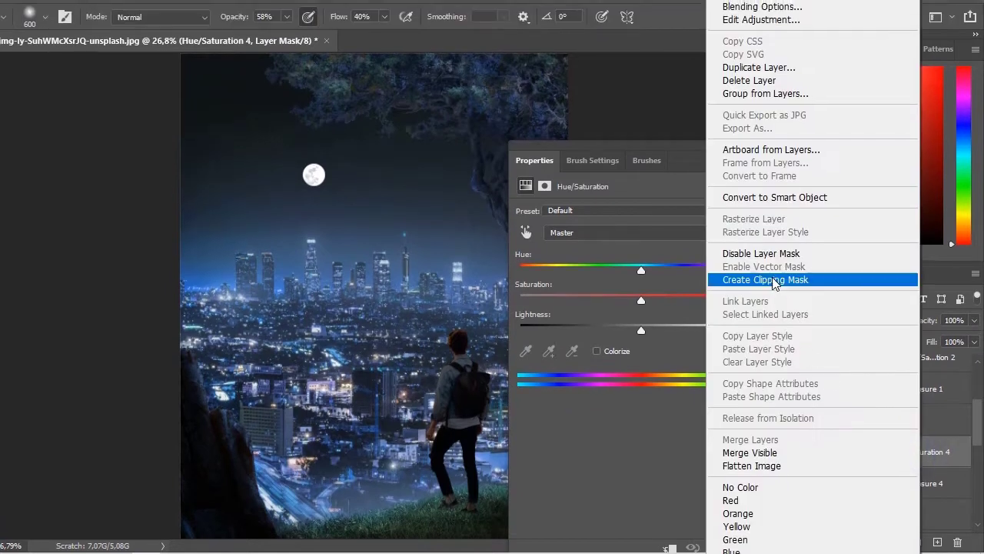
click(784, 279)
mouse_move(641, 272)
mouse_down()
mouse_move(512, 283)
mouse_move(643, 277)
mouse_up()
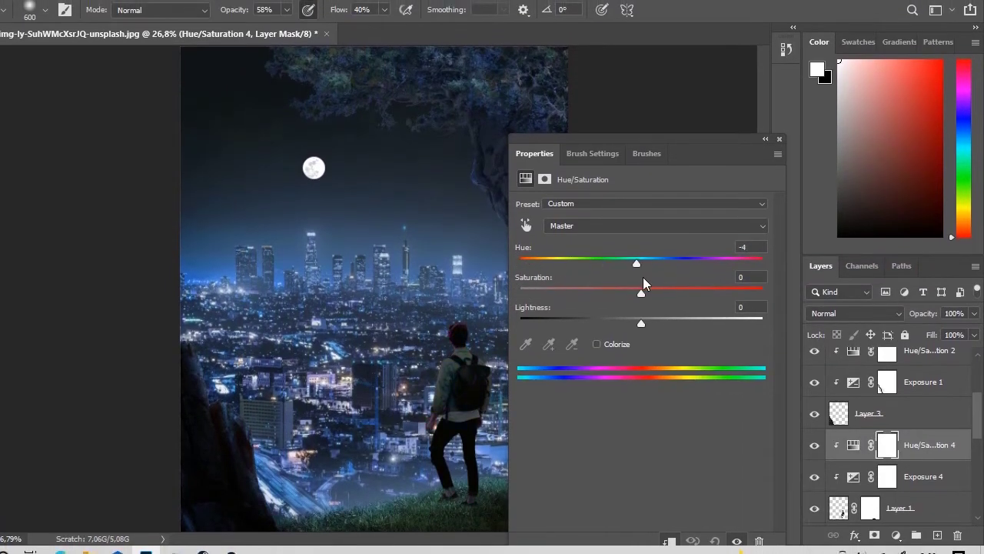
click(778, 161)
key(Delete)
Step: Add a Curves 5 adjustment above Exposure 4 for clipping to the man's layer
click(904, 519)
click(877, 315)
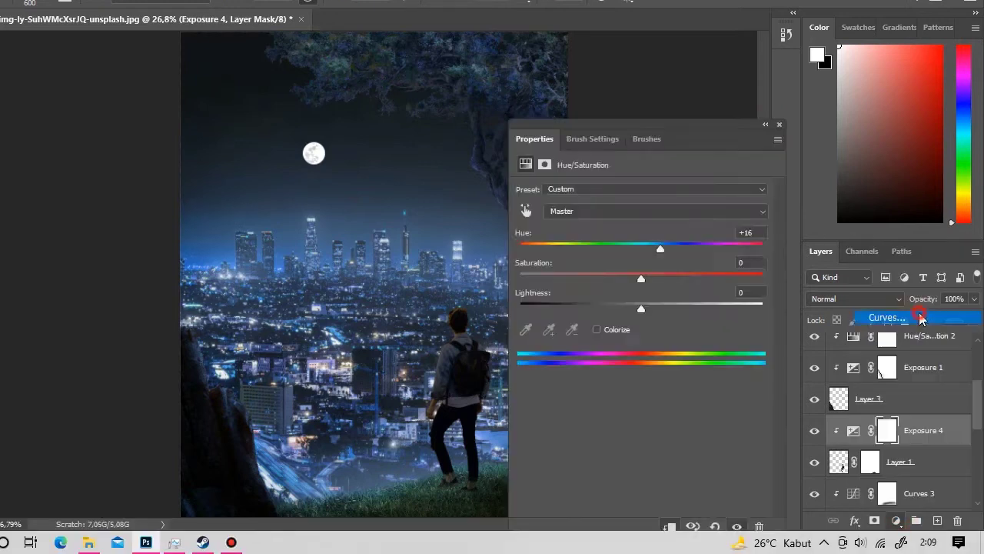
right_click(920, 422)
Step: Tint the man bluer in Curves 5 by raising Blue and lowering Red midtones
mouse_move(684, 313)
mouse_down()
mouse_move(692, 323)
mouse_move(662, 345)
mouse_up()
click(630, 211)
click(591, 258)
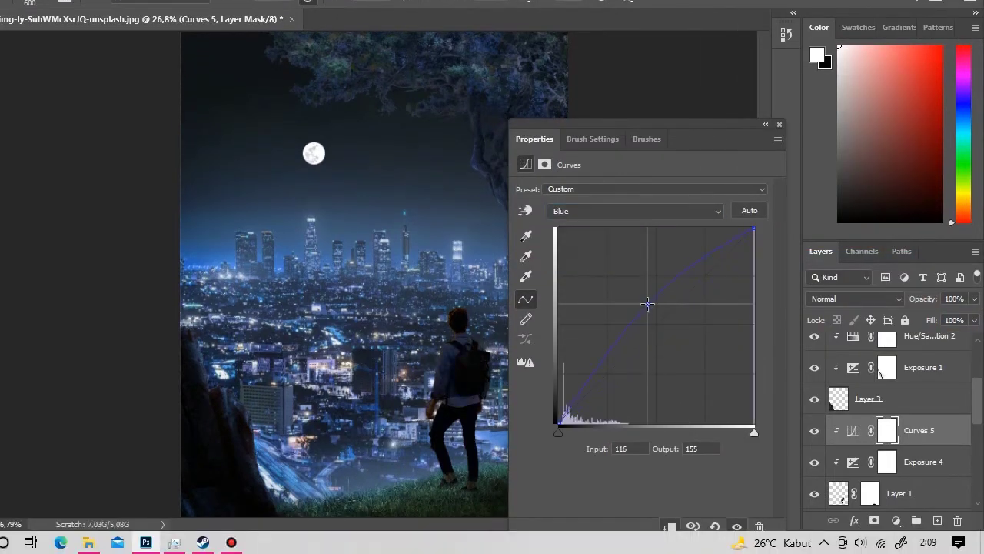
click(630, 211)
click(631, 221)
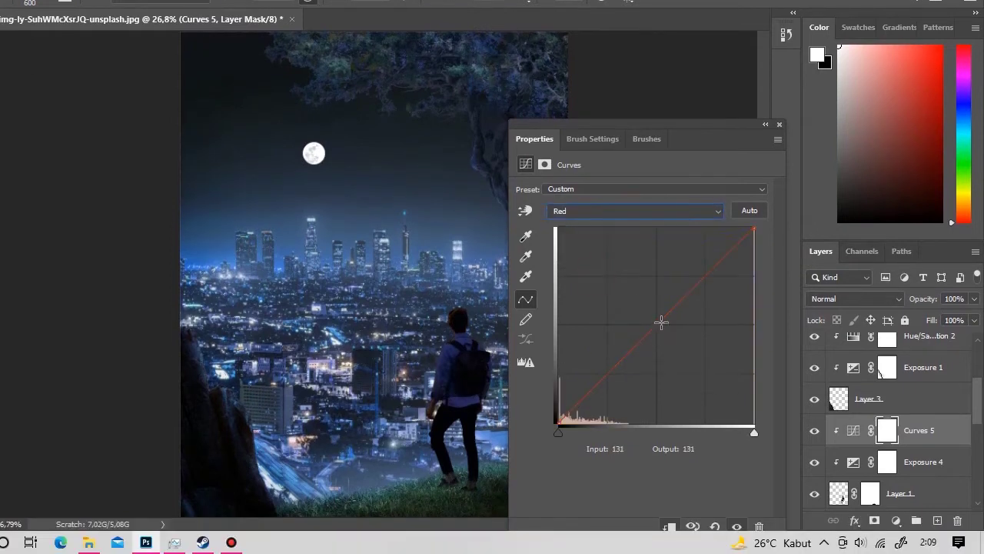
mouse_move(675, 306)
mouse_down()
mouse_move(675, 334)
mouse_move(671, 328)
mouse_up()
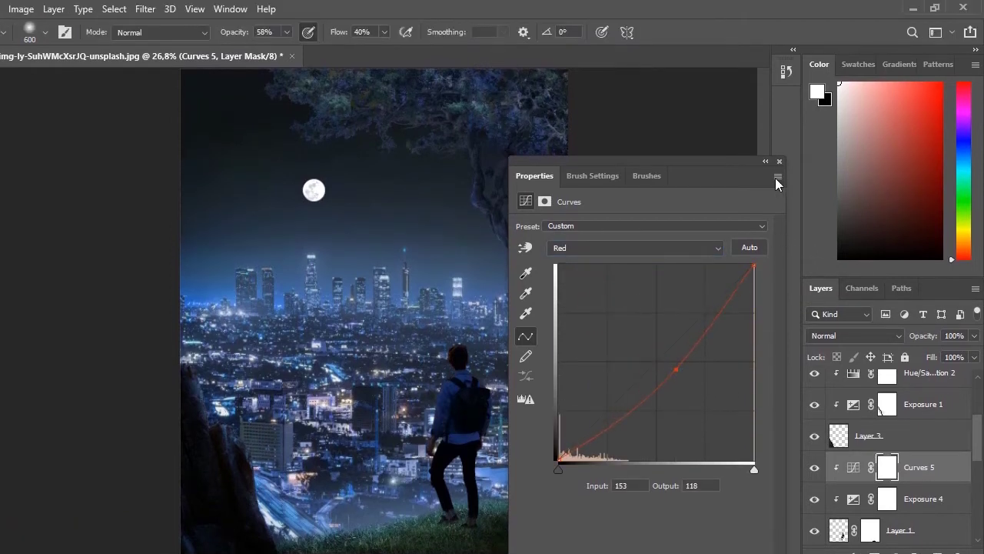
click(779, 123)
Step: Open the grass's Curves 3 settings and add a point on its Blue curve
scroll(917, 450, down, 5)
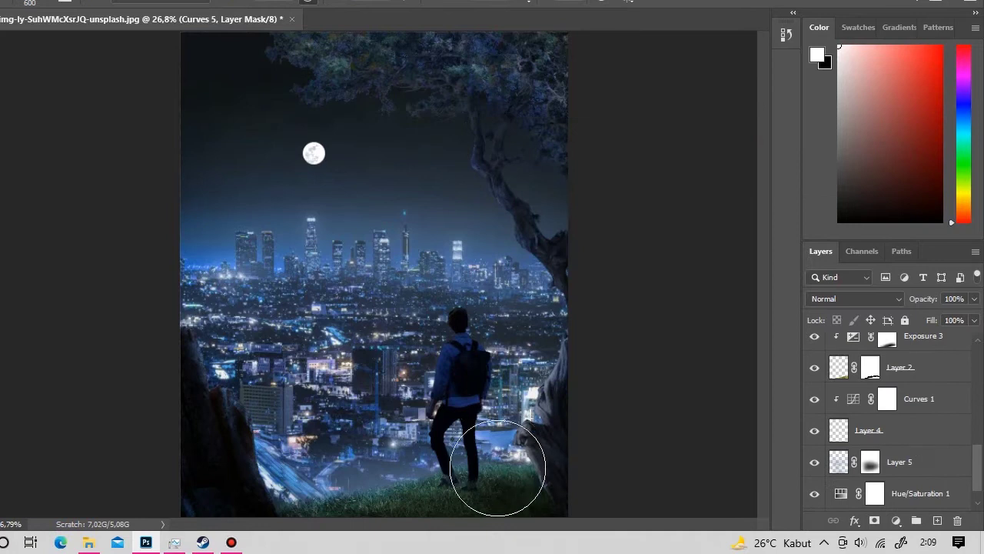
key(alt+bracketleft)
key(alt+bracketleft)
double_click(852, 348)
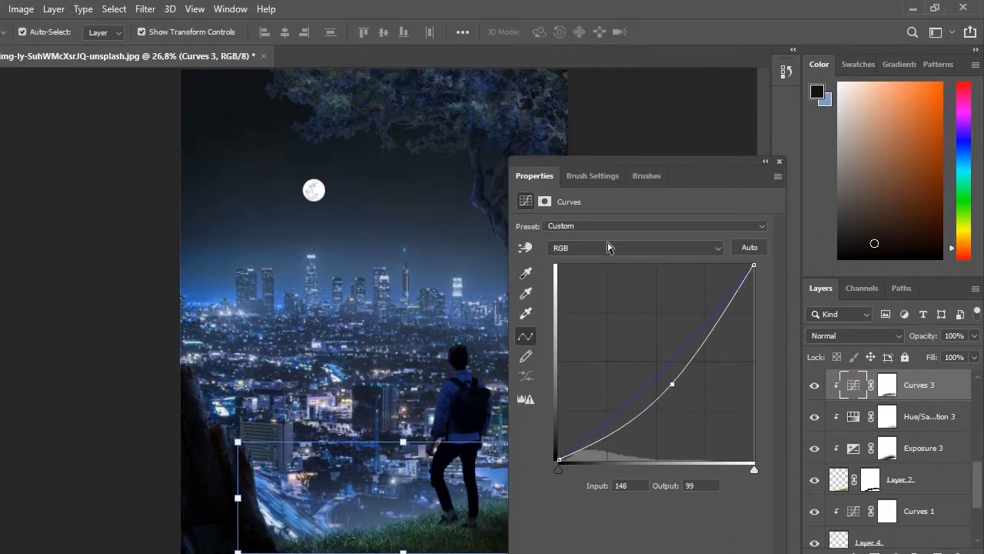
click(635, 211)
click(585, 263)
click(653, 329)
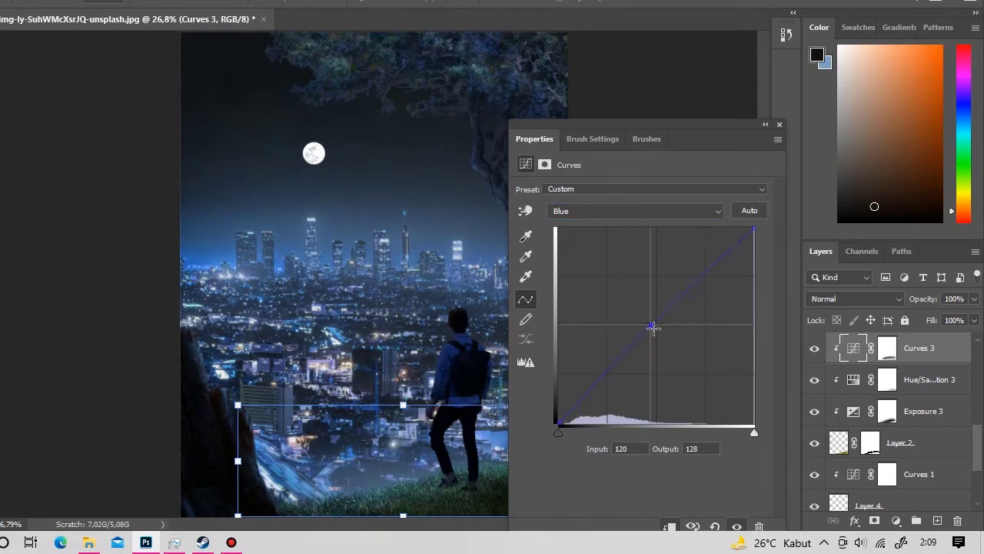
Step: Pull down the Curves 3 Red channel midpoint to cut red in the foreground
click(636, 211)
click(585, 272)
click(651, 341)
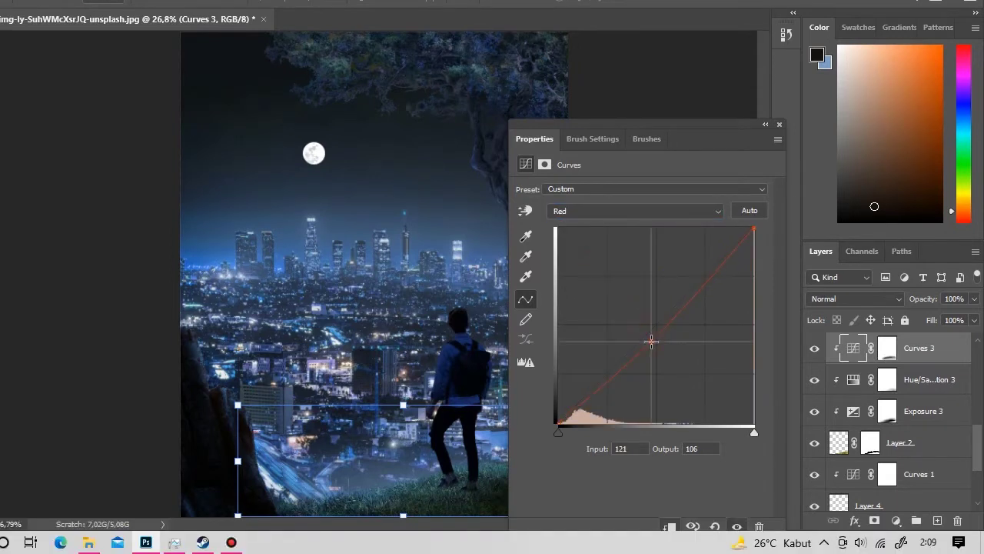
drag(651, 340, 658, 349)
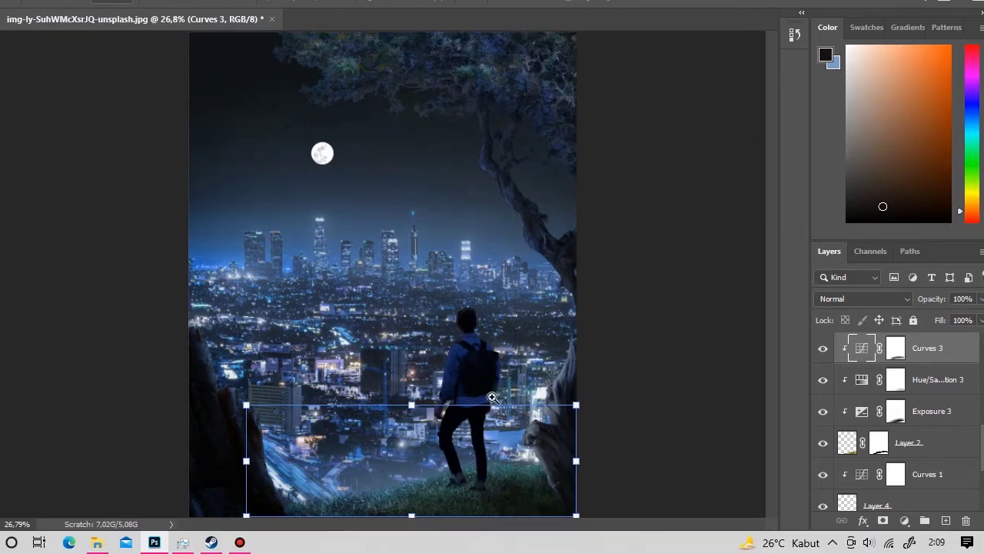
drag(492, 397, 508, 397)
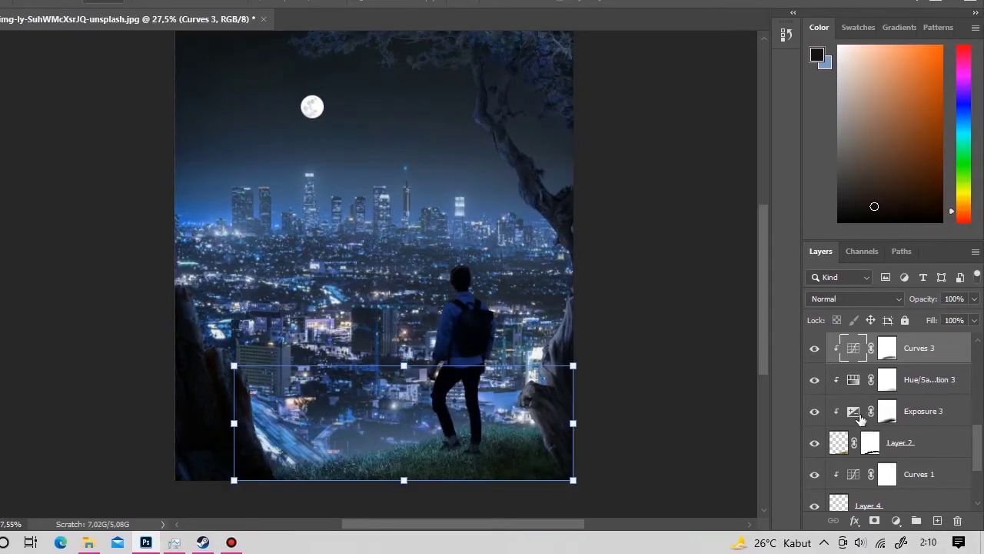
scroll(860, 415, down, 2)
scroll(860, 415, down, 1)
scroll(860, 415, up, 1)
scroll(860, 415, up, 5)
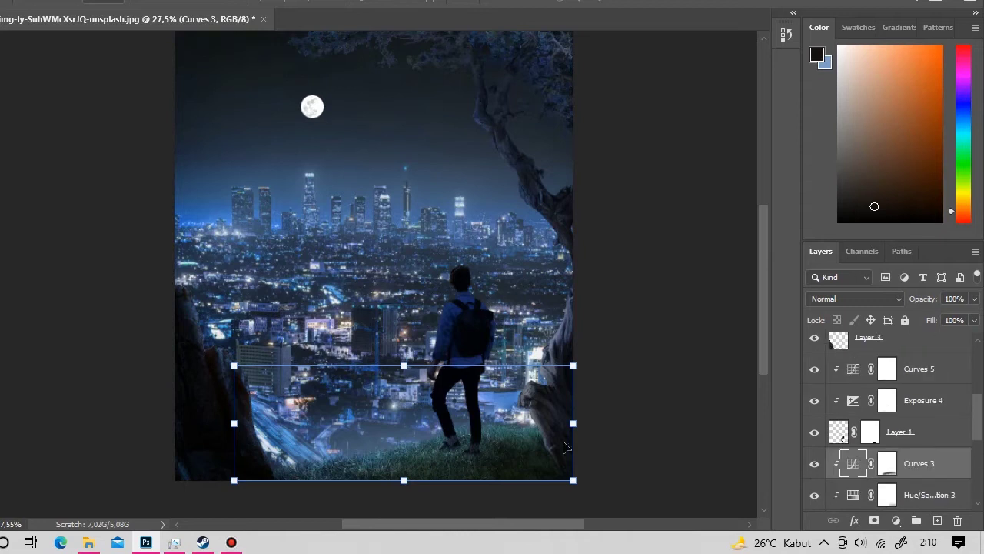
Step: Flip Layer 3 horizontally and rotate it into place
click(879, 347)
scroll(923, 404, up, 3)
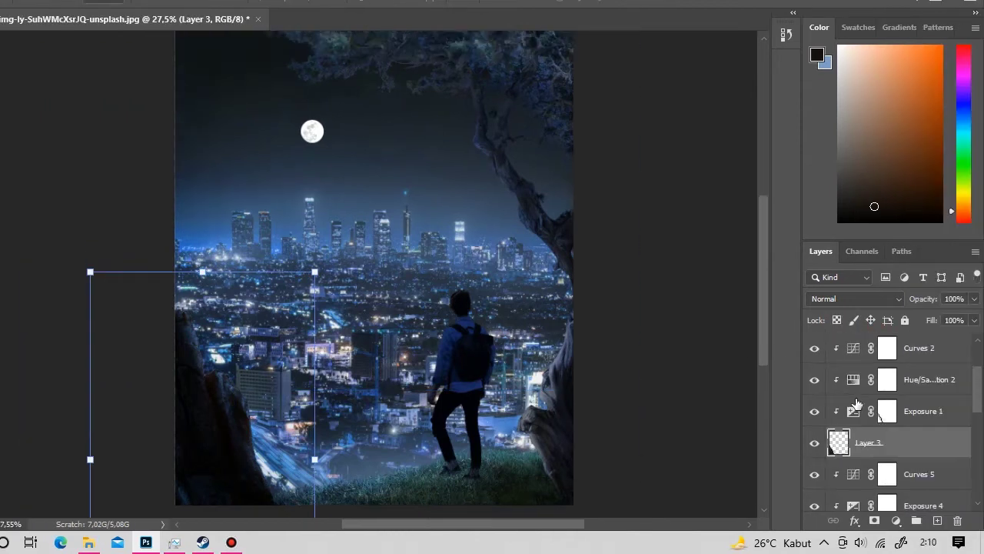
right_click(887, 419)
click(874, 441)
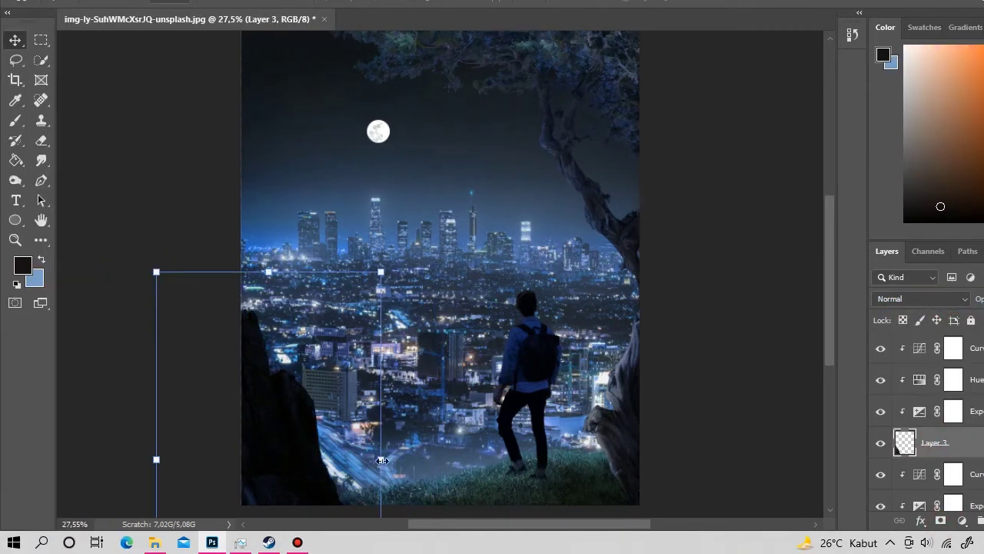
right_click(382, 460)
click(362, 412)
mouse_move(330, 419)
mouse_down()
mouse_move(298, 416)
mouse_move(418, 387)
mouse_up()
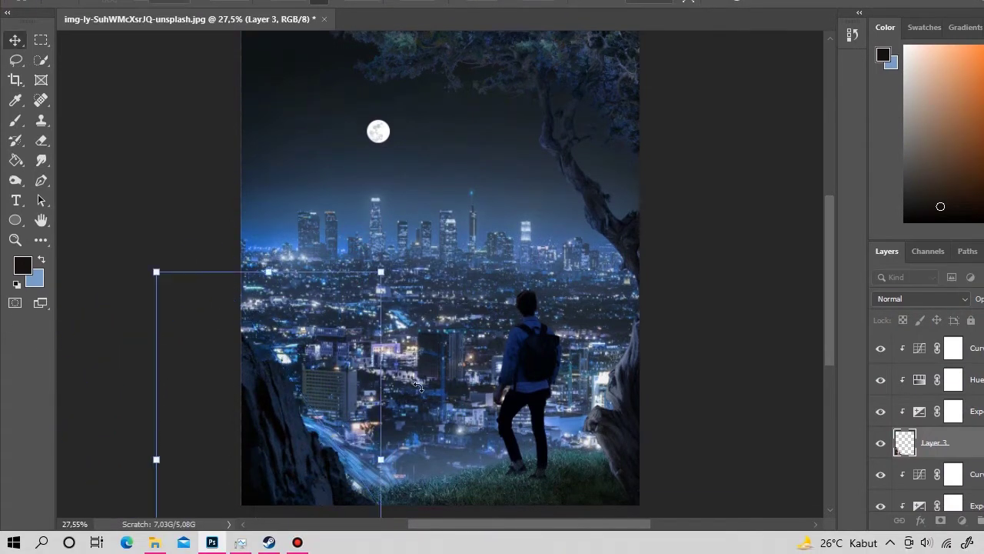
scroll(418, 386, up, 2)
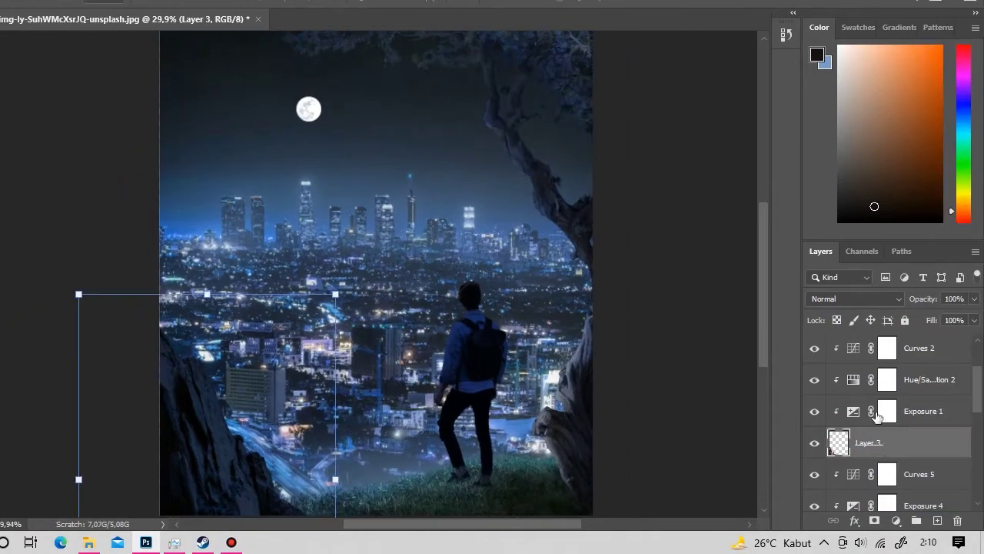
Step: Paint black on the Exposure 1 mask along the lower-left rock's edge to light it
click(813, 412)
click(814, 411)
click(813, 411)
click(814, 411)
click(888, 411)
key(b)
key(x)
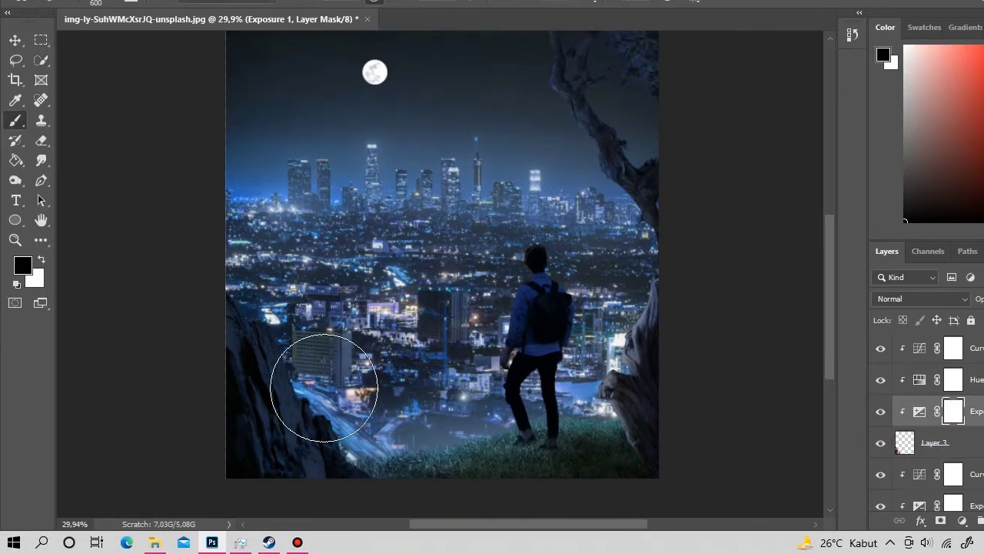
mouse_move(323, 387)
mouse_down()
mouse_move(301, 392)
mouse_move(355, 451)
mouse_up()
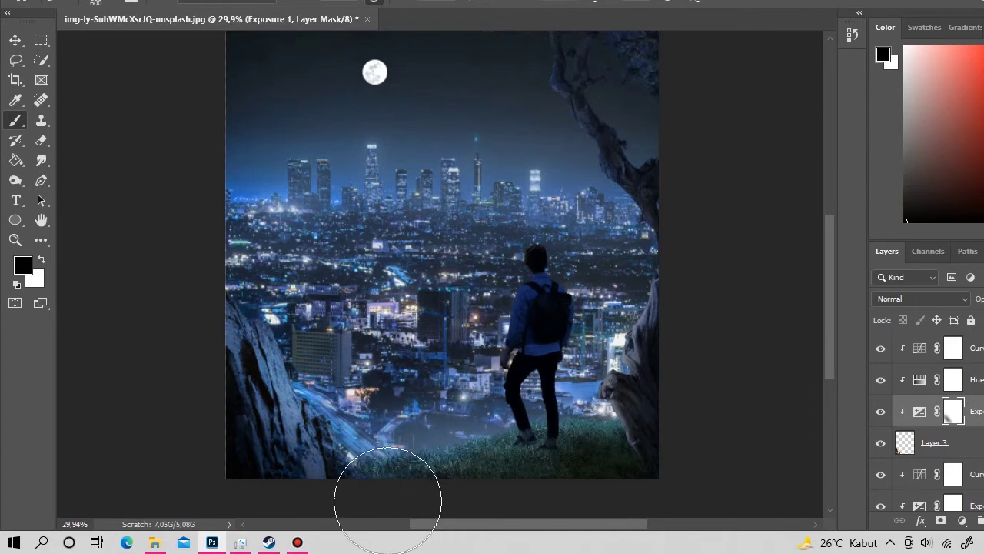
Step: Paint white on the Exposure 1 mask to keep the rest of the rock dark
key(x)
drag(205, 274, 329, 394)
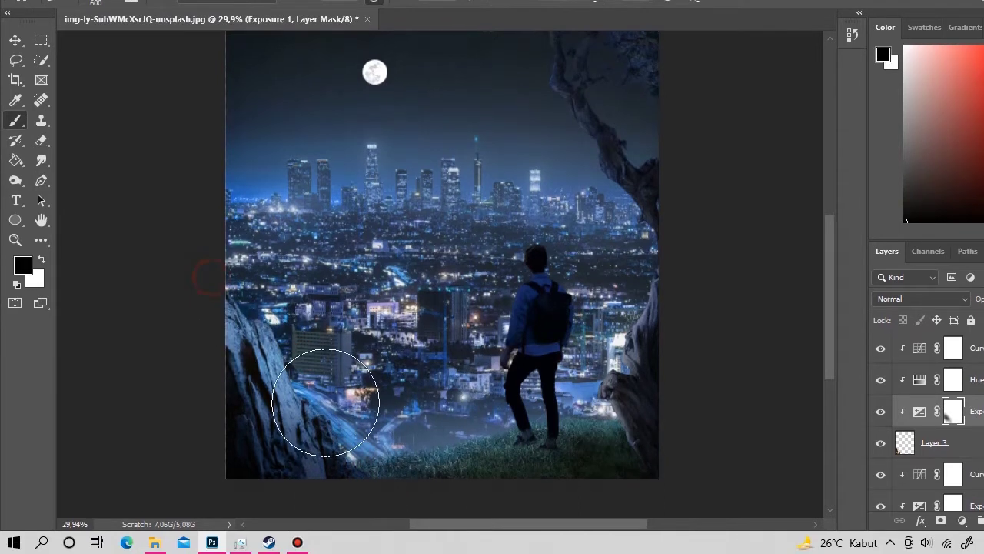
drag(259, 429, 213, 301)
mouse_move(280, 476)
mouse_down()
mouse_move(198, 381)
mouse_move(382, 395)
mouse_up()
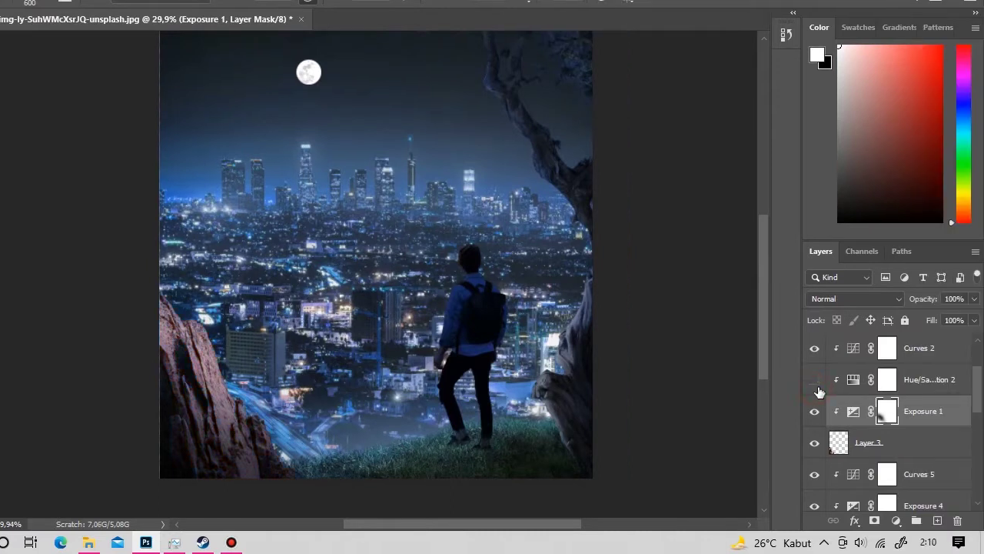
scroll(844, 404, up, 2)
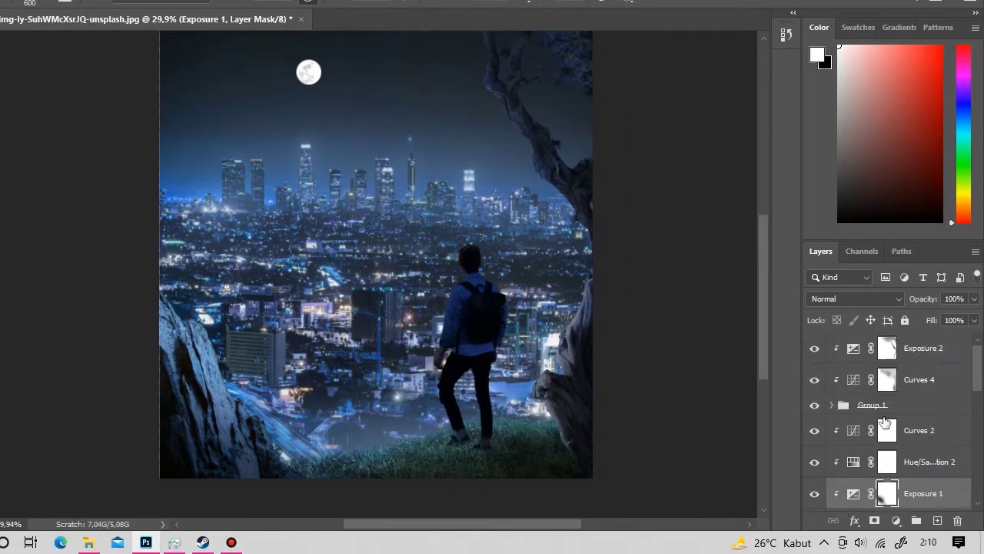
Step: Move Exposure 2 below Curves 4 and set its exposure to -3.50
click(856, 380)
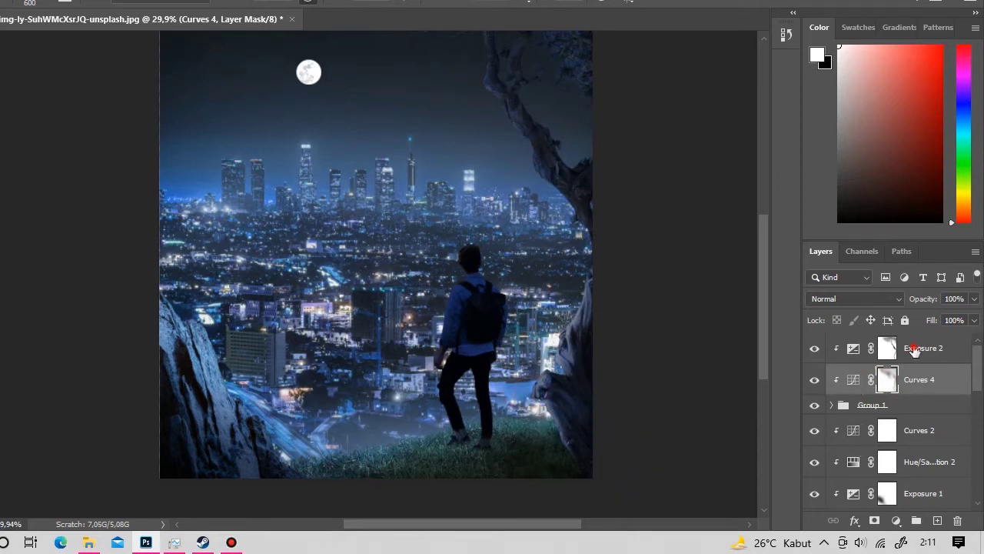
drag(915, 350, 915, 392)
double_click(853, 380)
drag(589, 259, 578, 265)
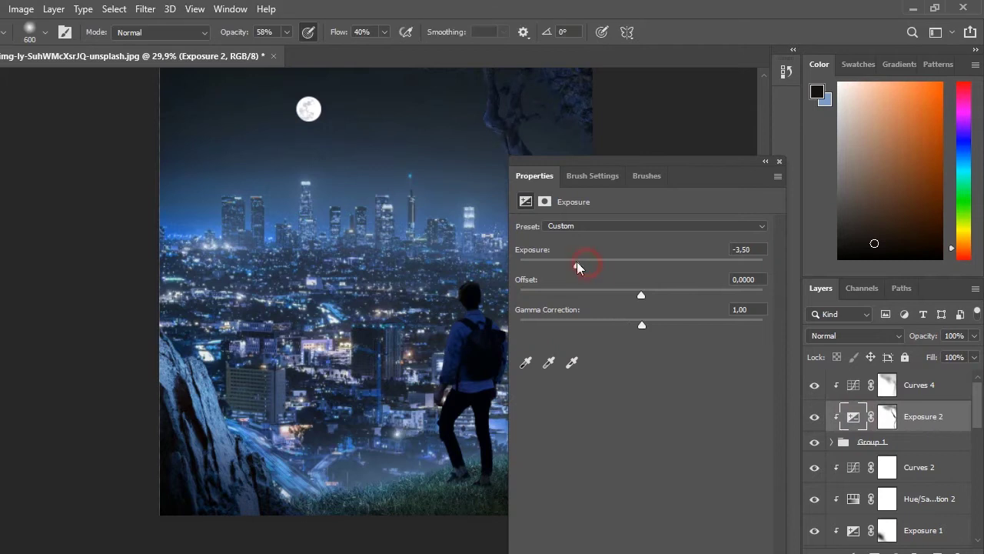
drag(645, 168, 795, 146)
click(905, 131)
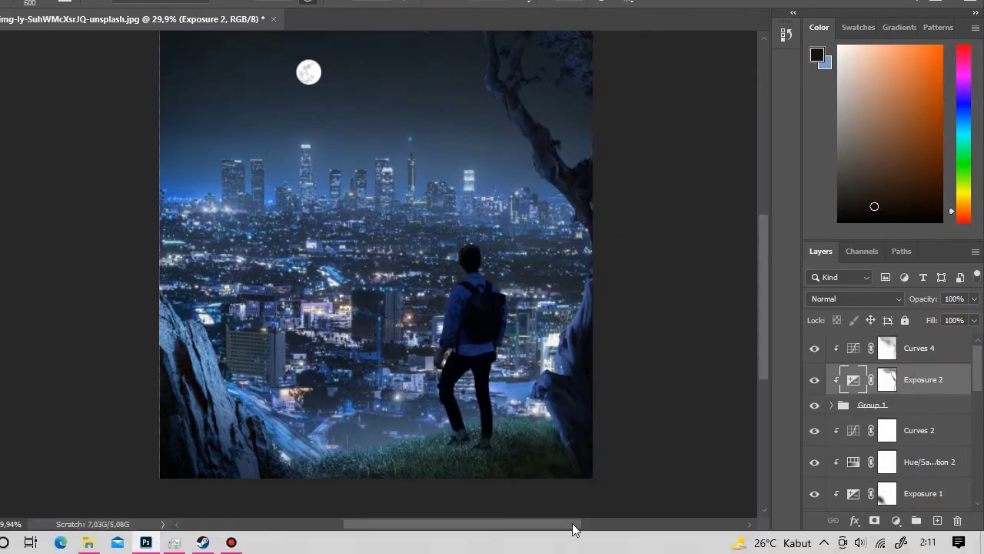
Step: Paint the Exposure 2 mask so the right rock stays lit and the tree canopy darkens
click(888, 383)
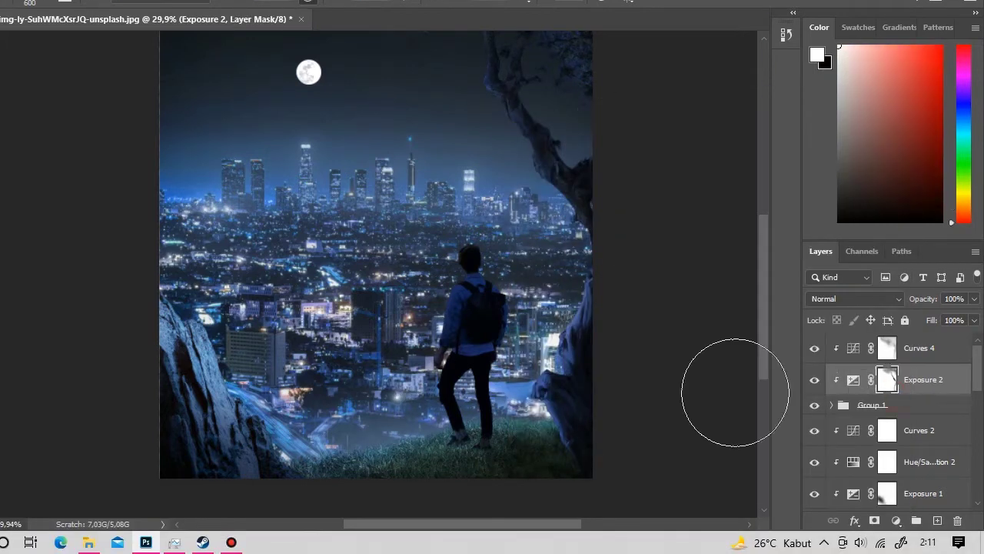
key(x)
drag(571, 450, 532, 435)
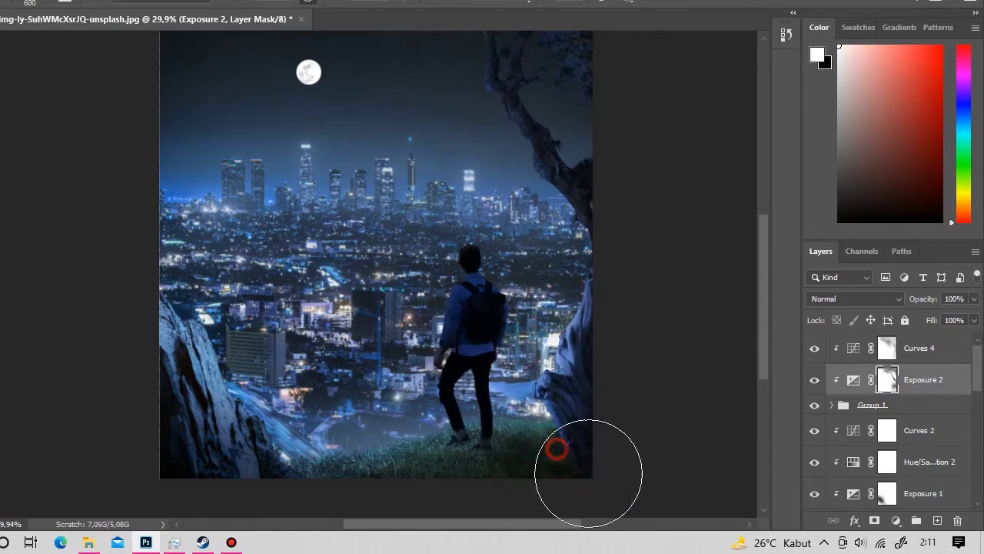
key(x)
drag(494, 50, 509, 370)
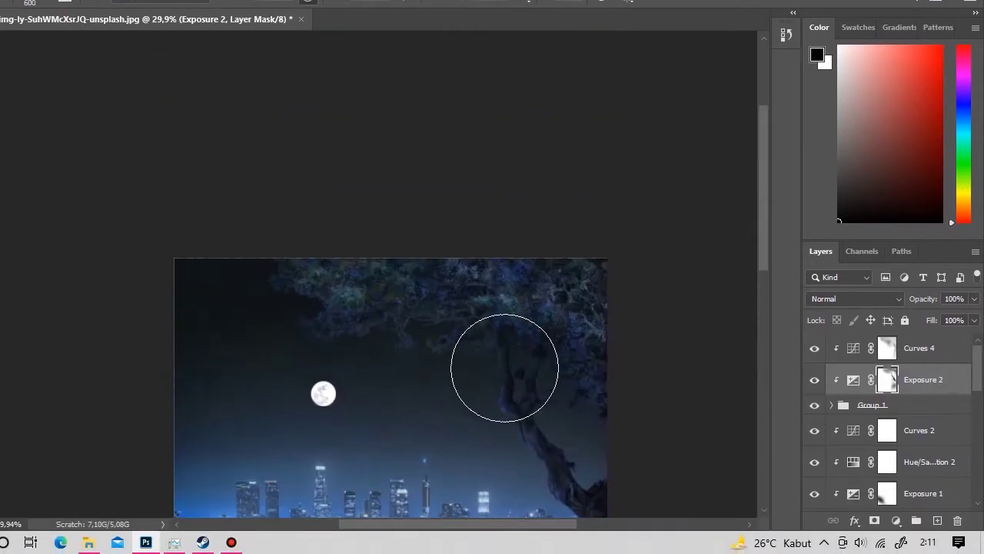
key(x)
drag(398, 336, 423, 301)
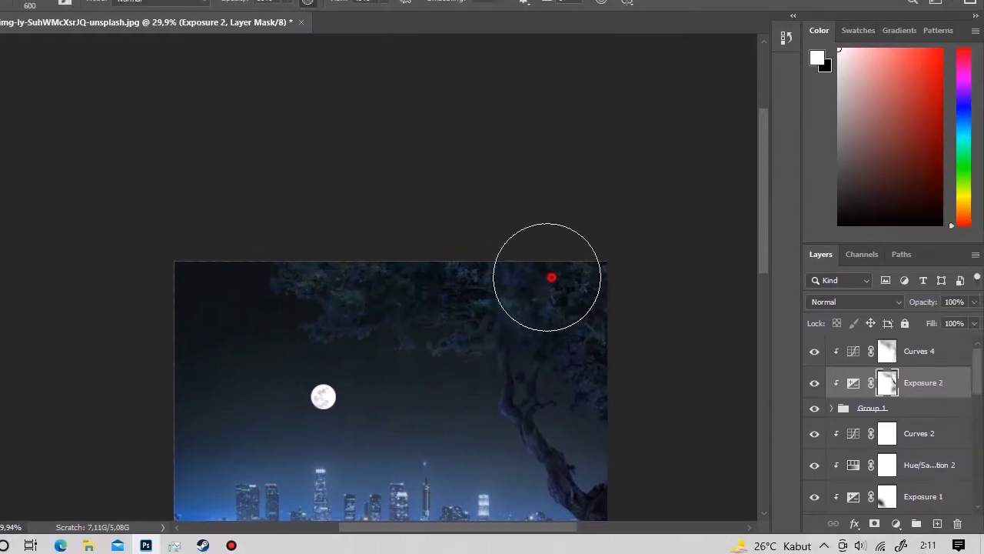
Step: Compare the image with and without Layer 3
scroll(492, 370, down, 5)
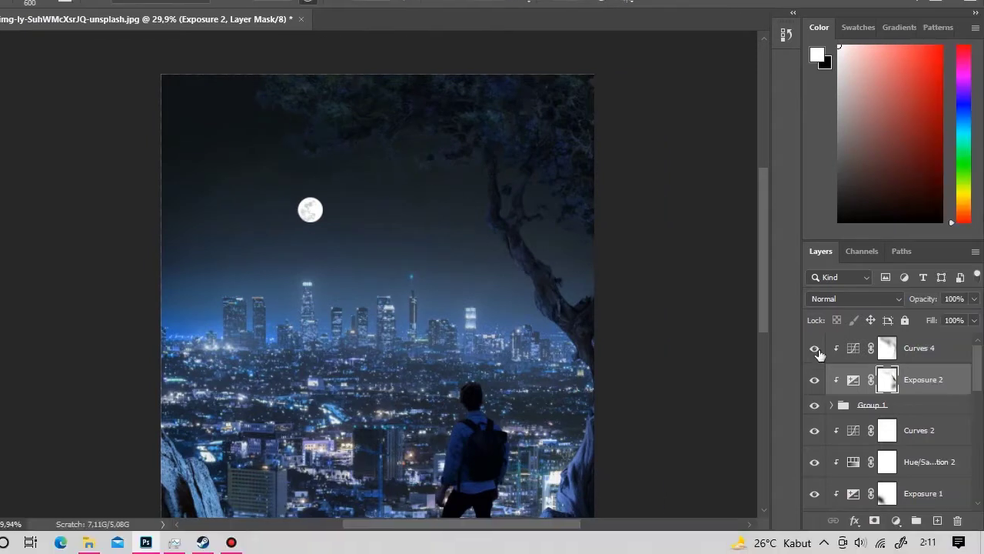
scroll(598, 315, down, 2)
scroll(598, 314, down, 2)
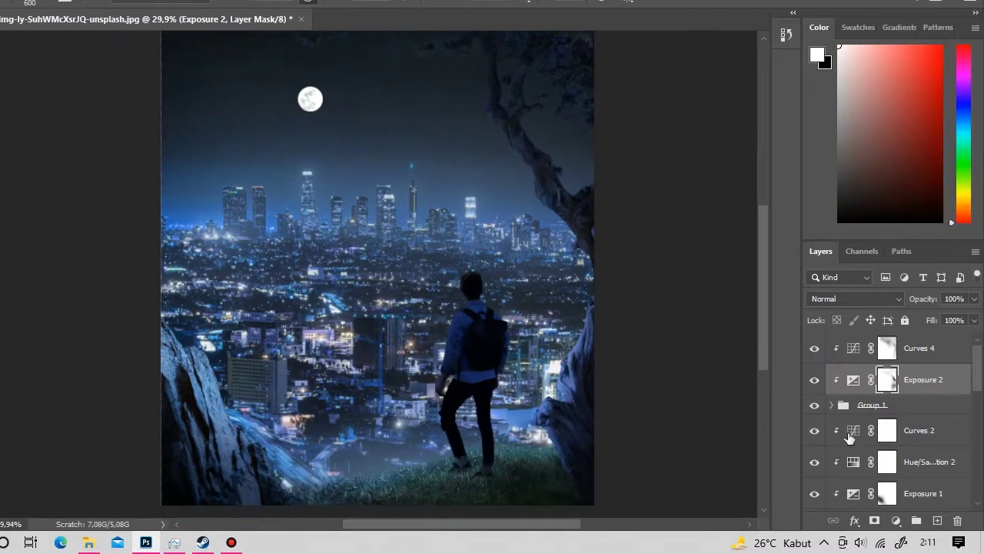
scroll(869, 413, down, 3)
scroll(854, 431, up, 4)
scroll(830, 454, down, 2)
click(814, 463)
click(814, 462)
Step: Mask Curves 5 off the man's back with a 200 black brush, then delete that mask
scroll(817, 463, down, 3)
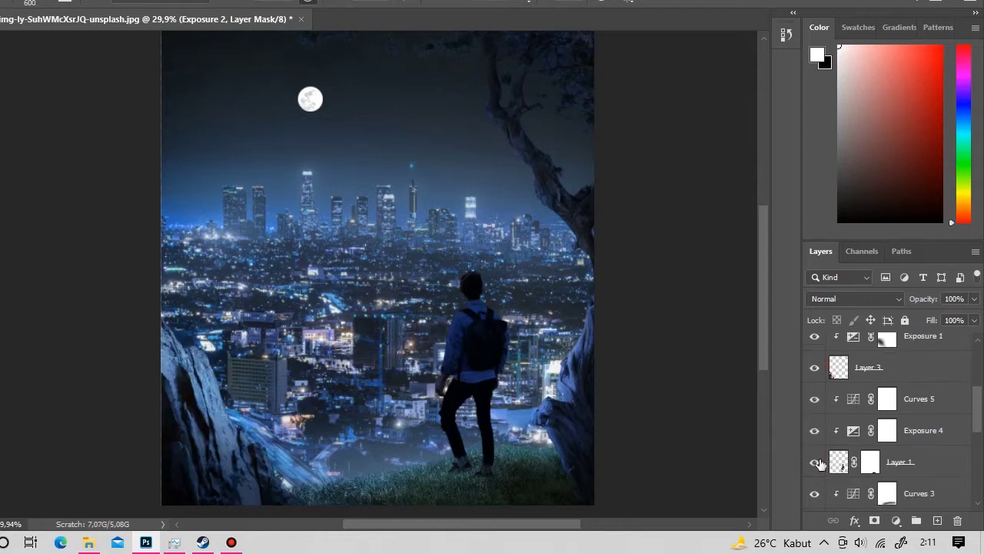
click(888, 438)
scroll(452, 404, up, 2)
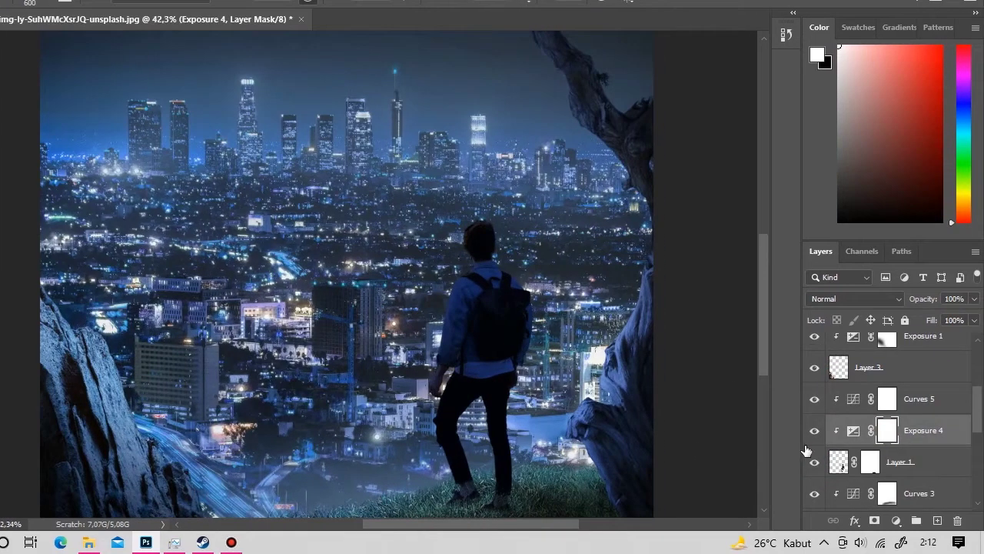
click(887, 399)
scroll(674, 375, down, 1)
key(bracketleft)
key(bracketleft)
key(bracketleft)
key(x)
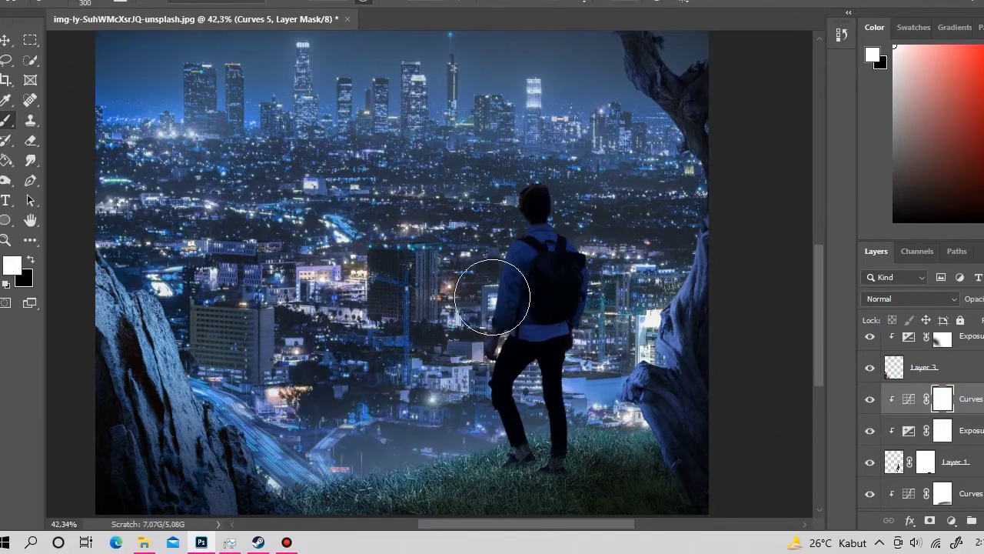
click(506, 278)
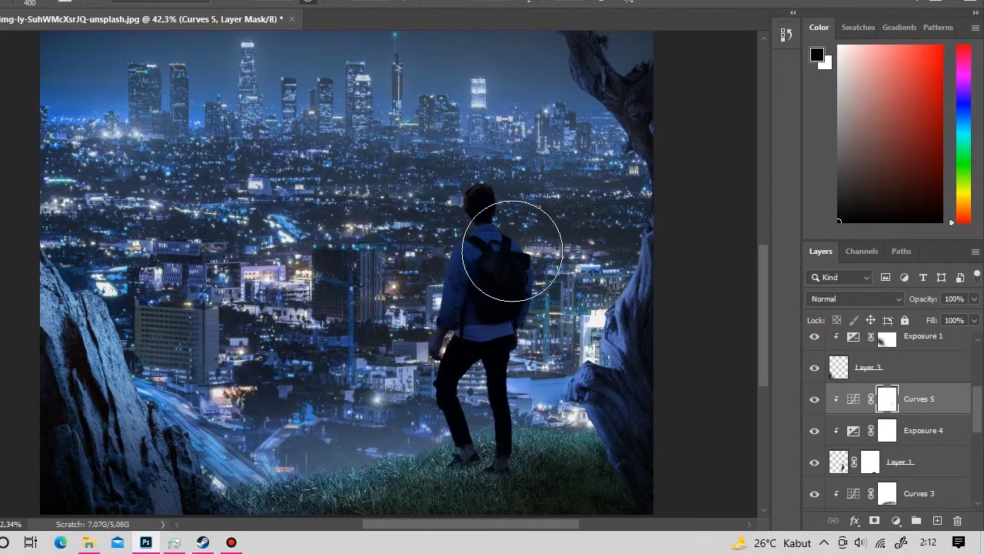
mouse_move(512, 250)
mouse_down()
mouse_move(503, 311)
mouse_move(492, 290)
mouse_move(473, 293)
mouse_up()
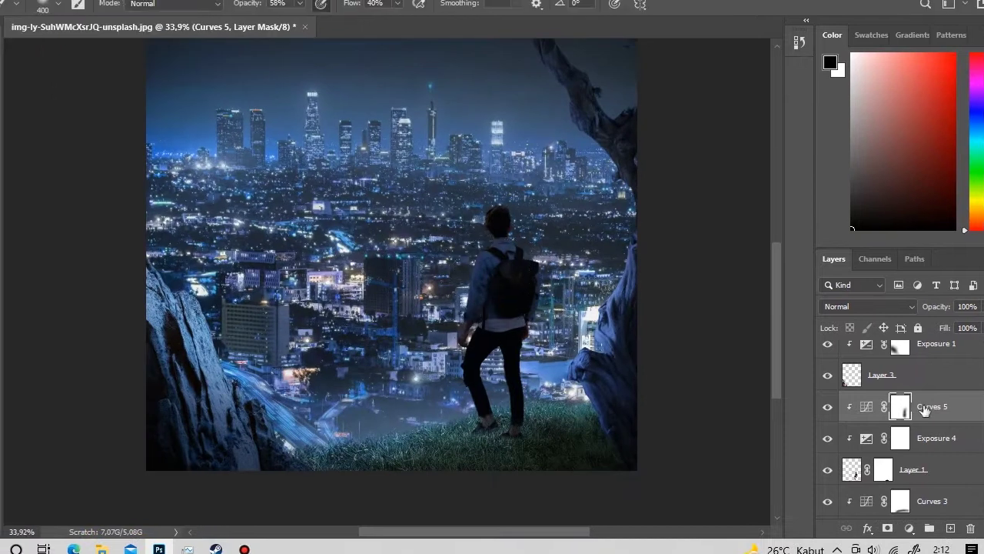
right_click(917, 398)
click(868, 288)
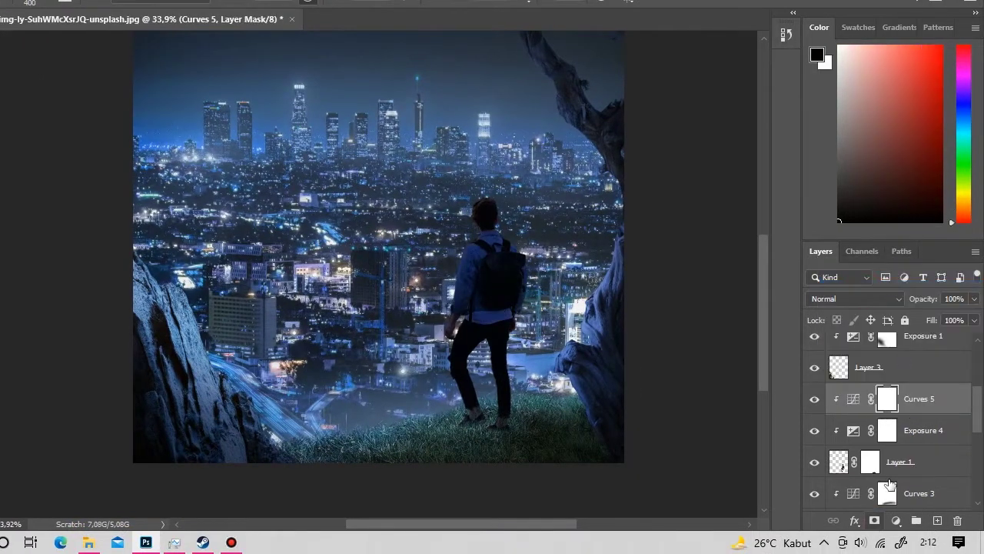
Step: Target the Exposure 4 mask with a 150 brush at 71% flow
click(856, 433)
key(bracketleft)
key(bracketleft)
key(bracketleft)
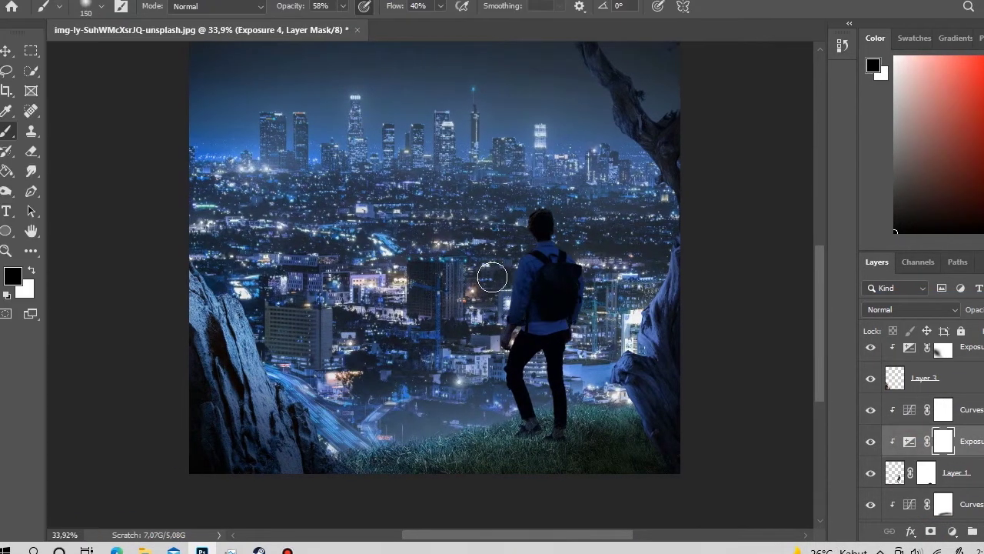
click(344, 6)
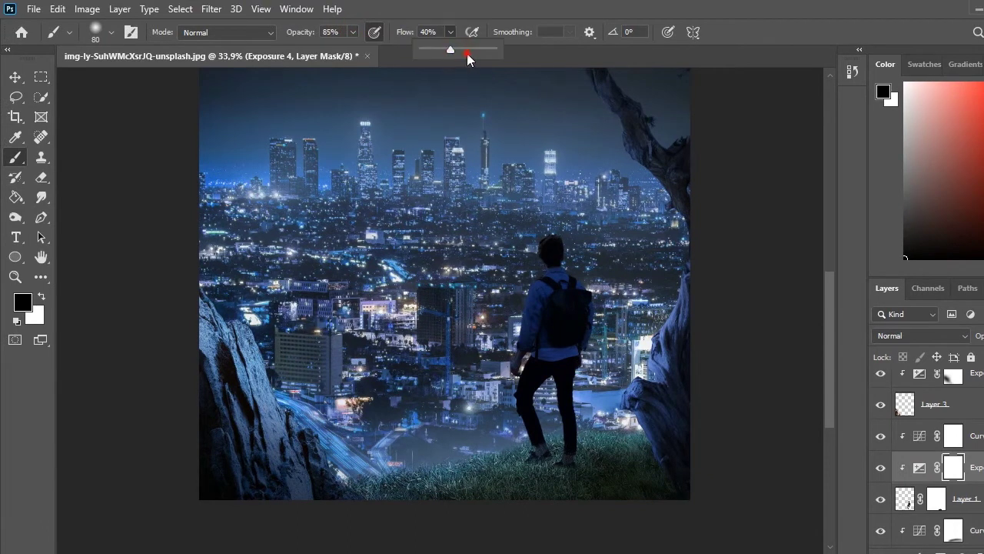
drag(467, 53, 474, 49)
Step: Pan to the upper city, then zoom out to see the whole image
scroll(499, 200, up, 3)
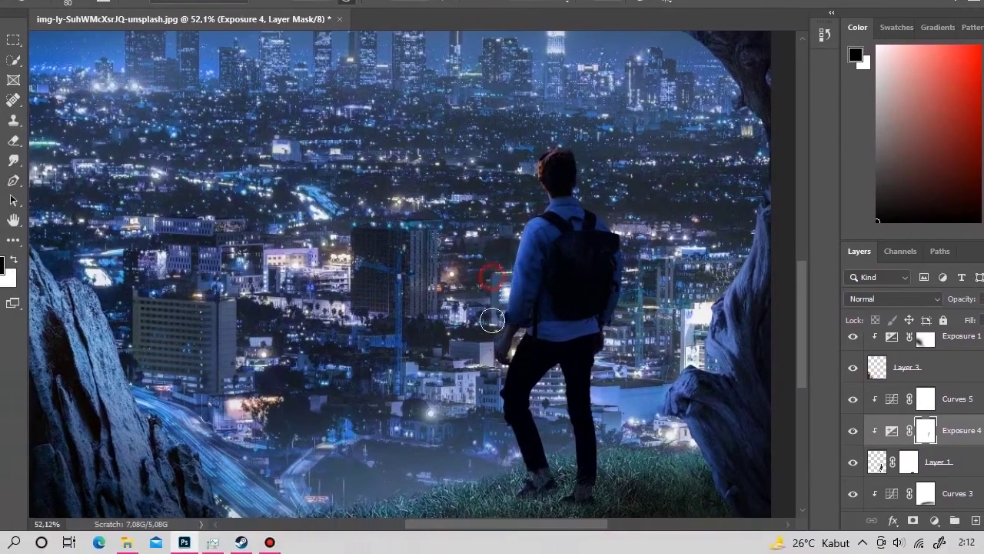
scroll(496, 354, down, 3)
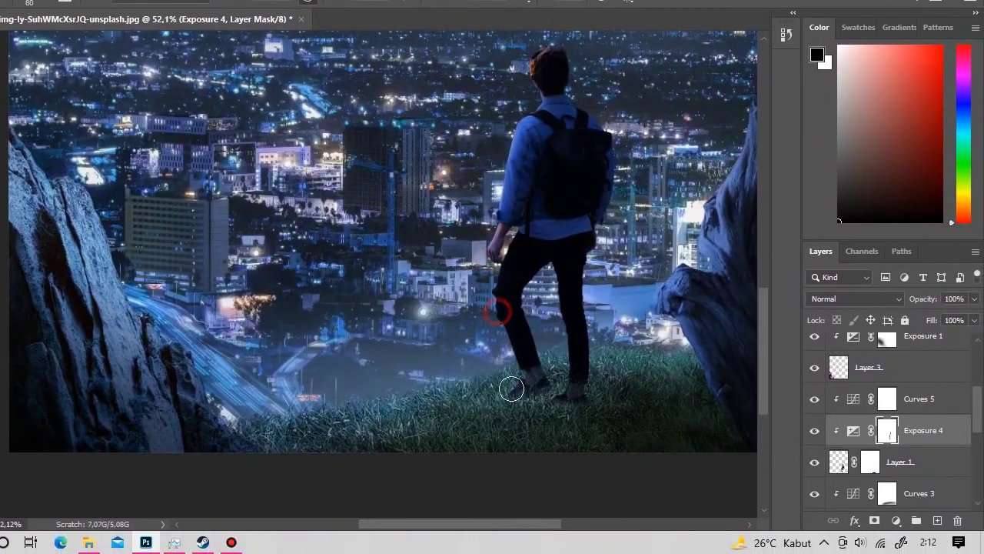
drag(546, 322, 510, 277)
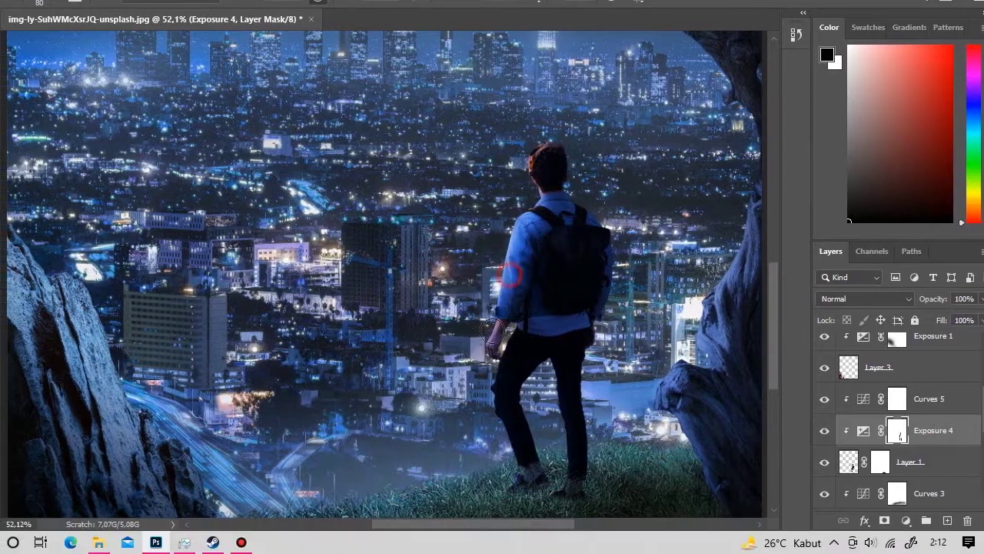
scroll(493, 361, down, 5)
scroll(492, 362, up, 7)
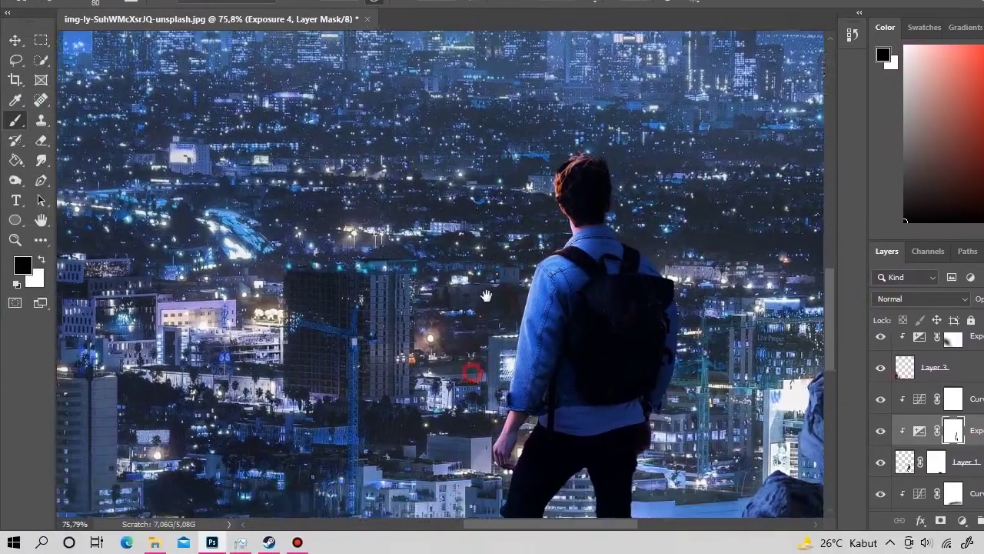
scroll(493, 393, down, 3)
scroll(492, 307, down, 3)
key(z)
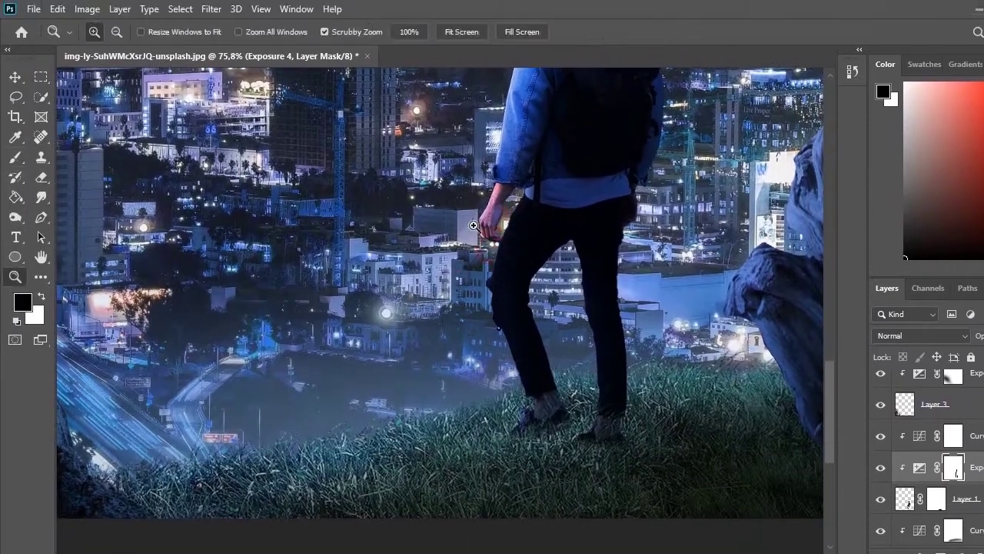
scroll(493, 369, down, 5)
drag(504, 311, 492, 348)
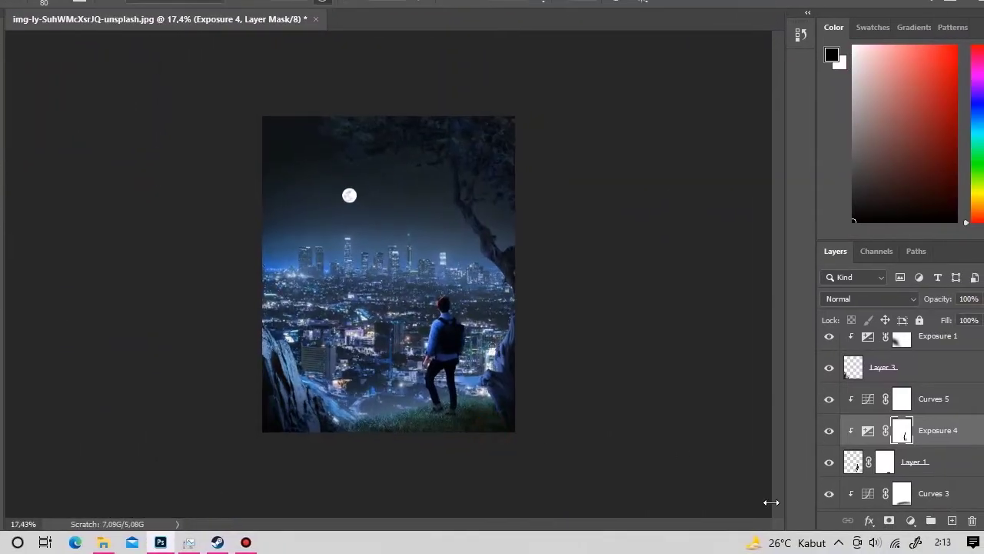
scroll(927, 431, down, 3)
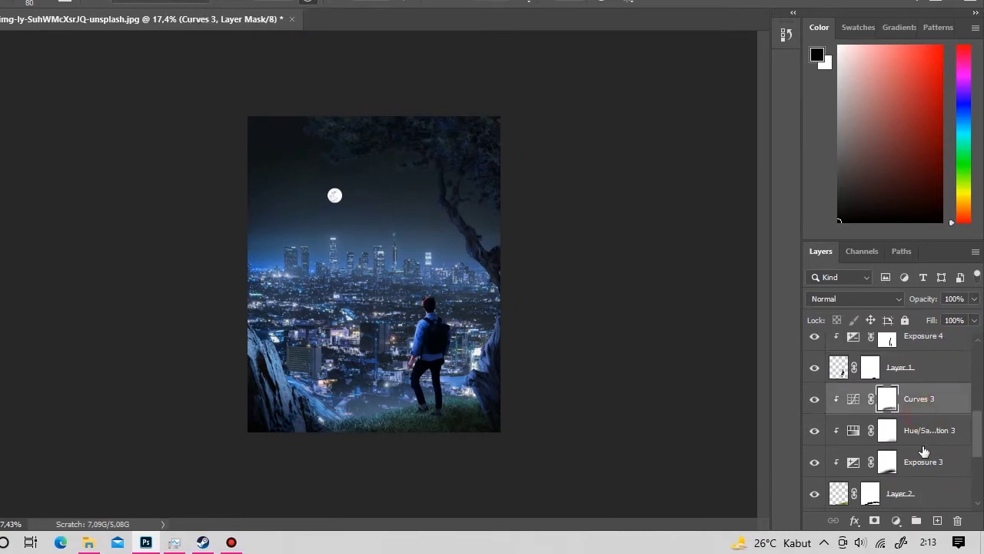
Step: Select the Exposure 3 mask and check its adjustment settings
click(923, 460)
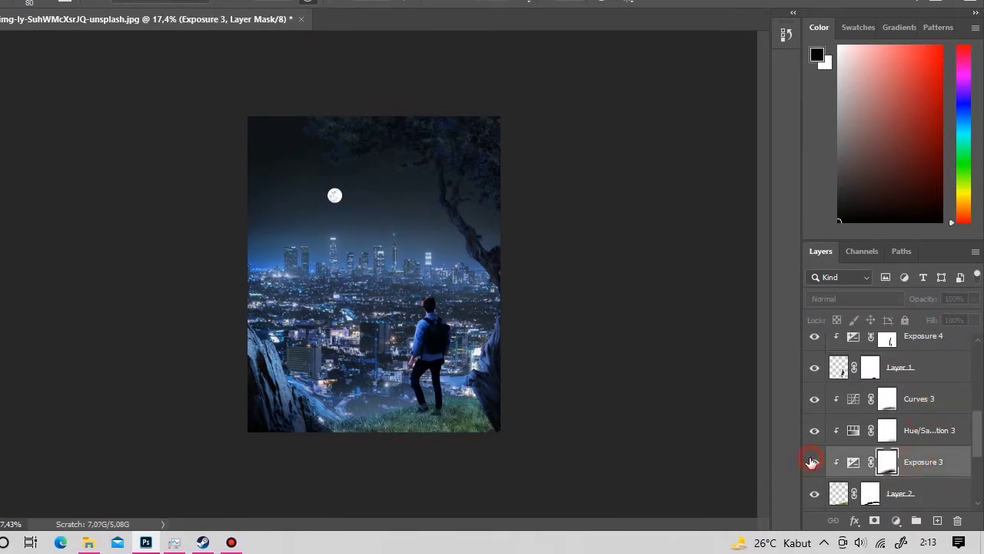
double_click(852, 462)
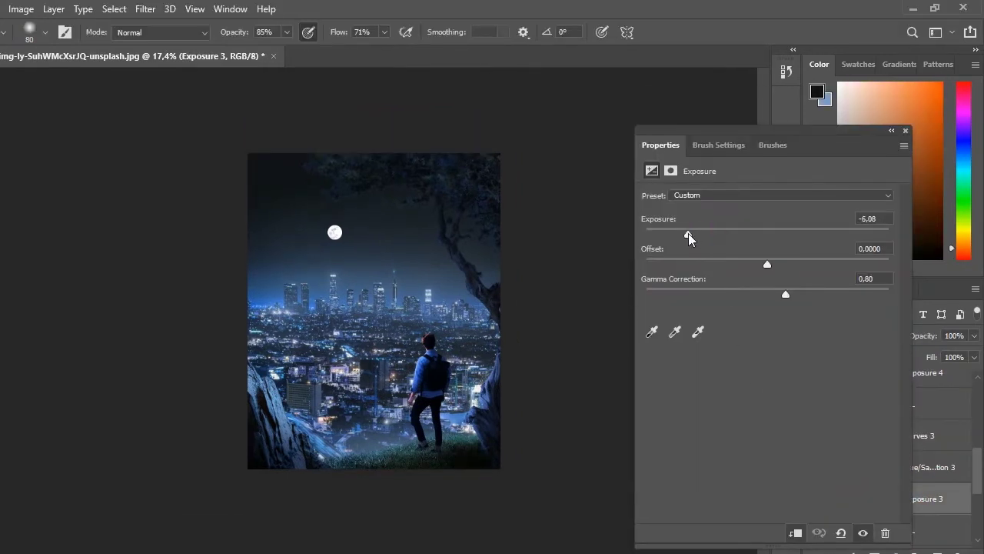
click(905, 131)
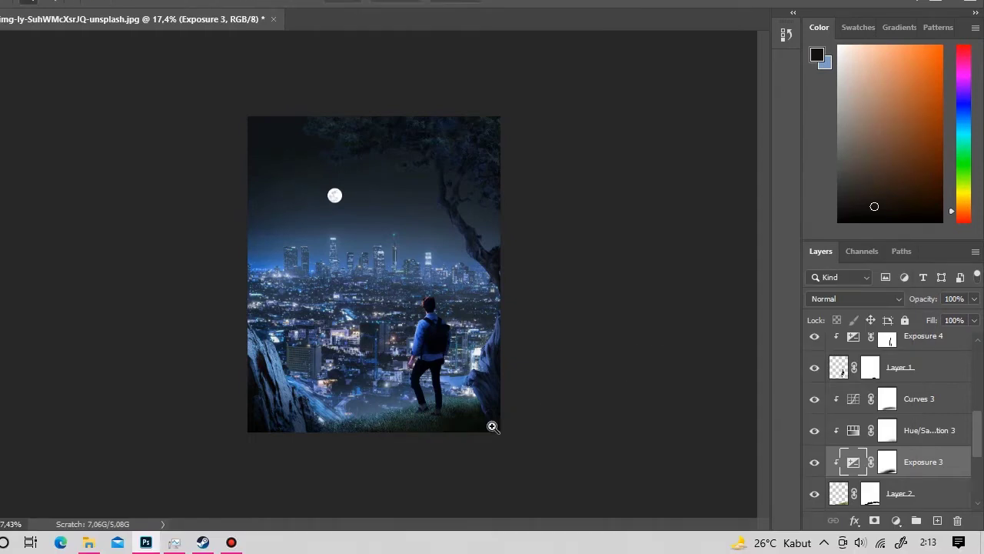
scroll(490, 424, up, 5)
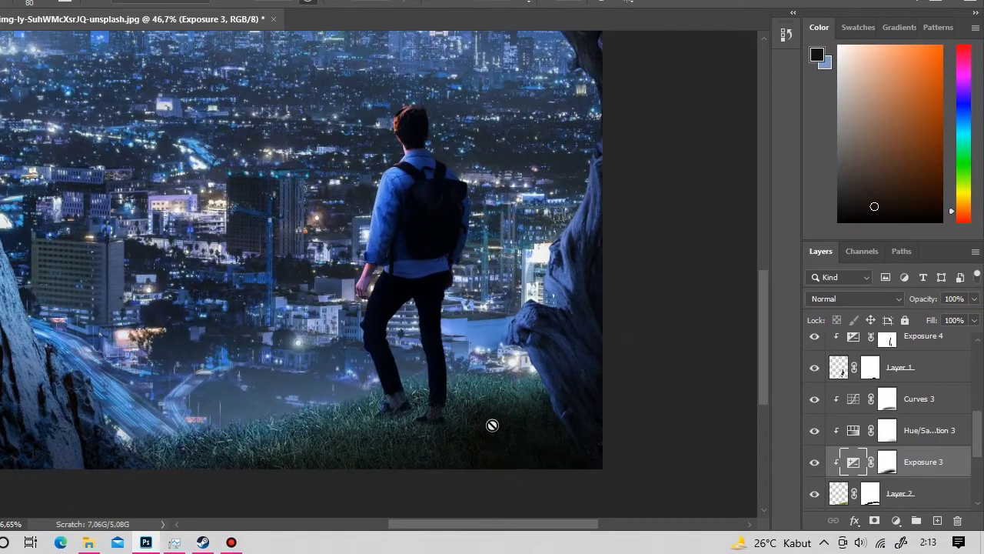
Step: Reset colours and paint the Exposure 3 mask over the grass near the man's feet
click(889, 462)
key(d)
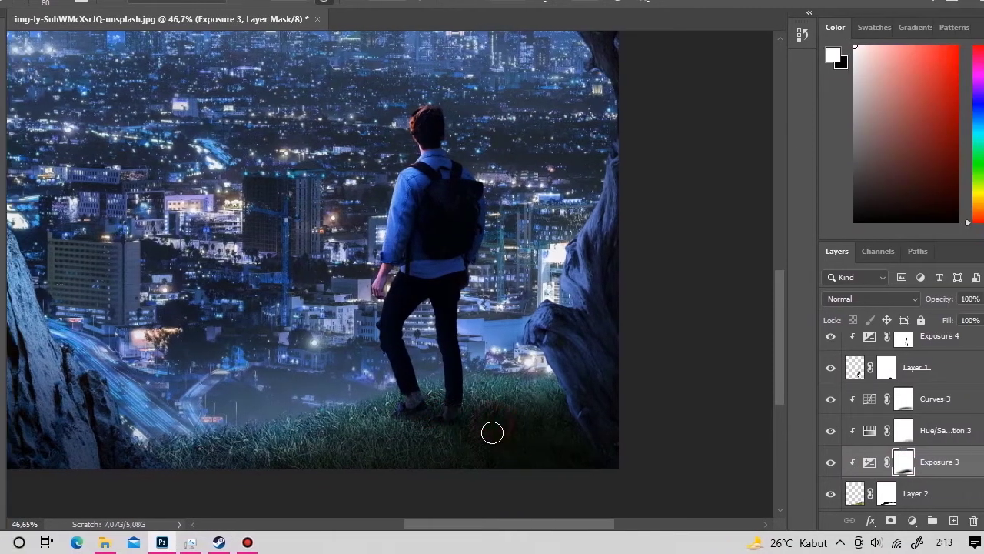
click(472, 431)
click(492, 402)
click(456, 413)
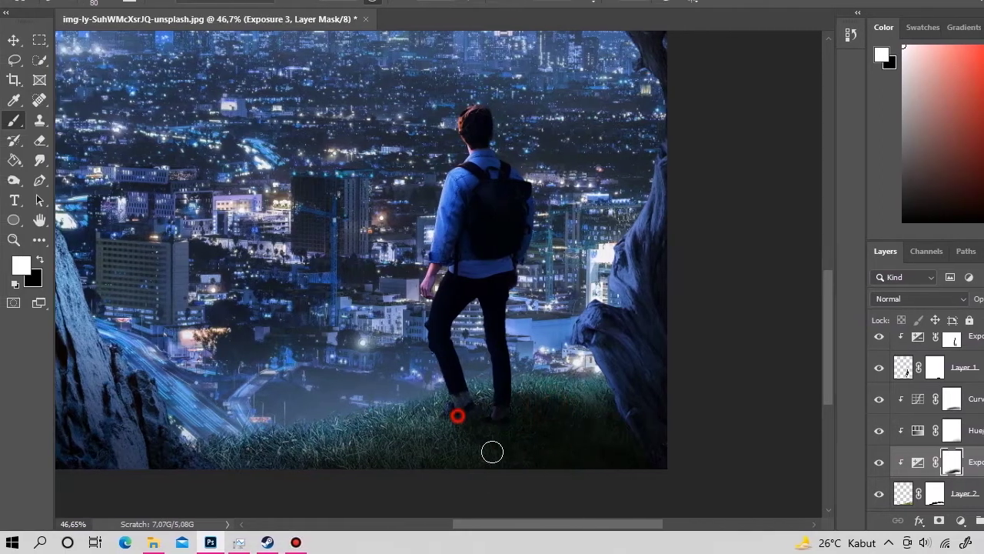
click(471, 440)
Step: Touch up the grass by the feet in black, return to white, and view the composite
scroll(492, 413, down, 5)
scroll(406, 418, up, 4)
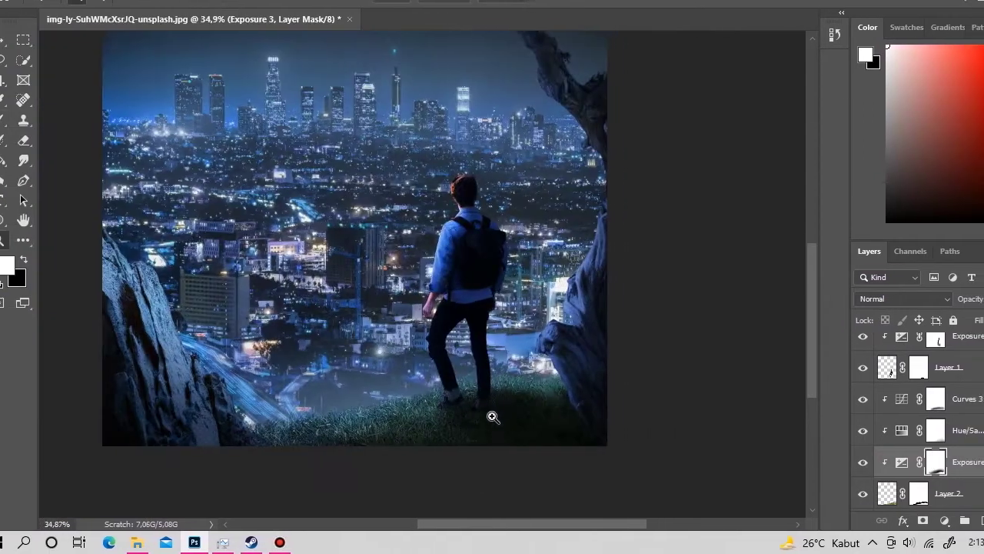
key(x)
click(492, 393)
key(x)
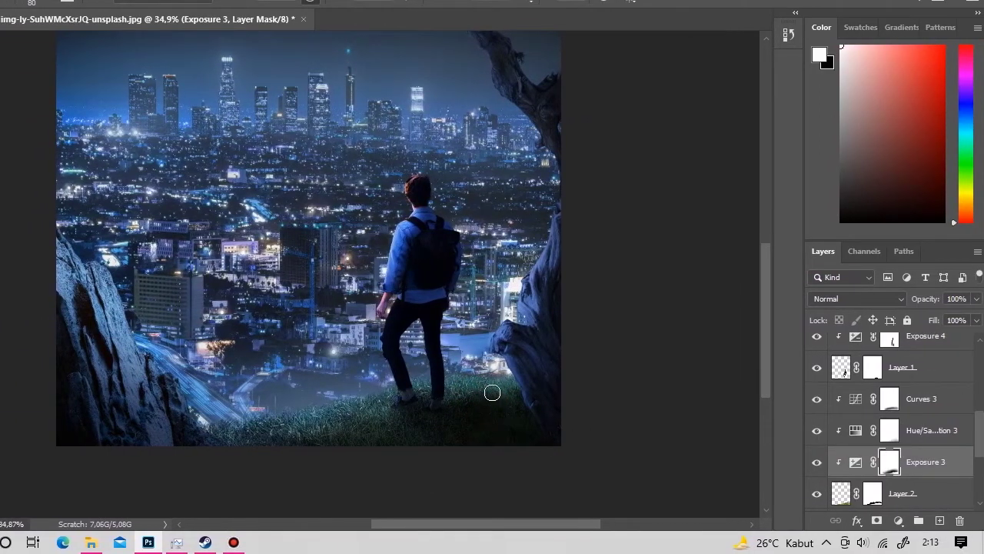
scroll(492, 326, down, 4)
scroll(450, 439, up, 4)
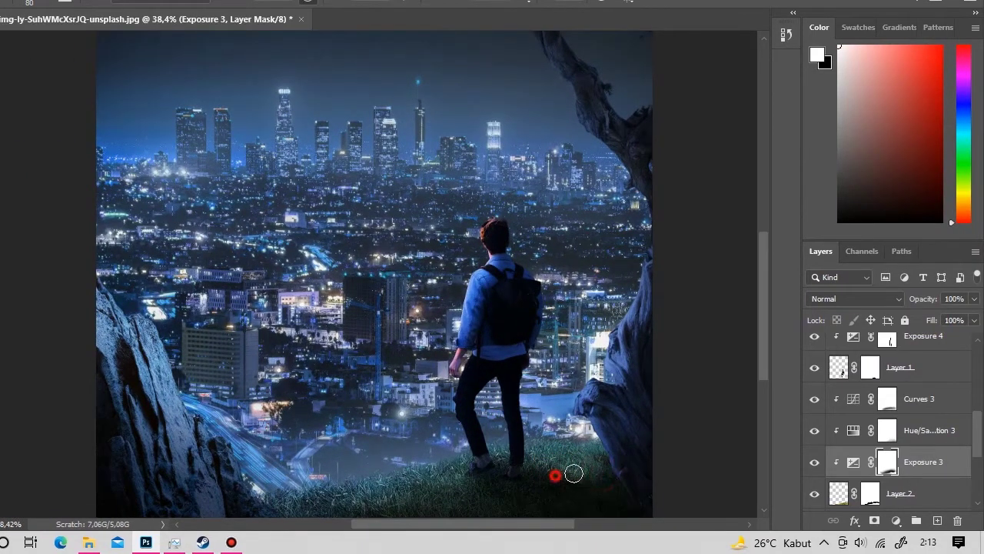
scroll(513, 432, down, 3)
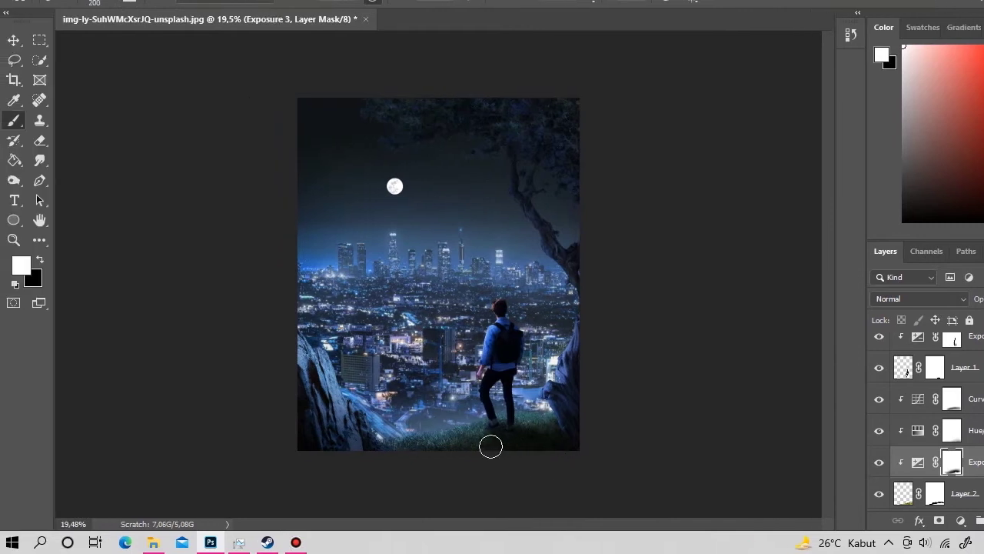
click(486, 457)
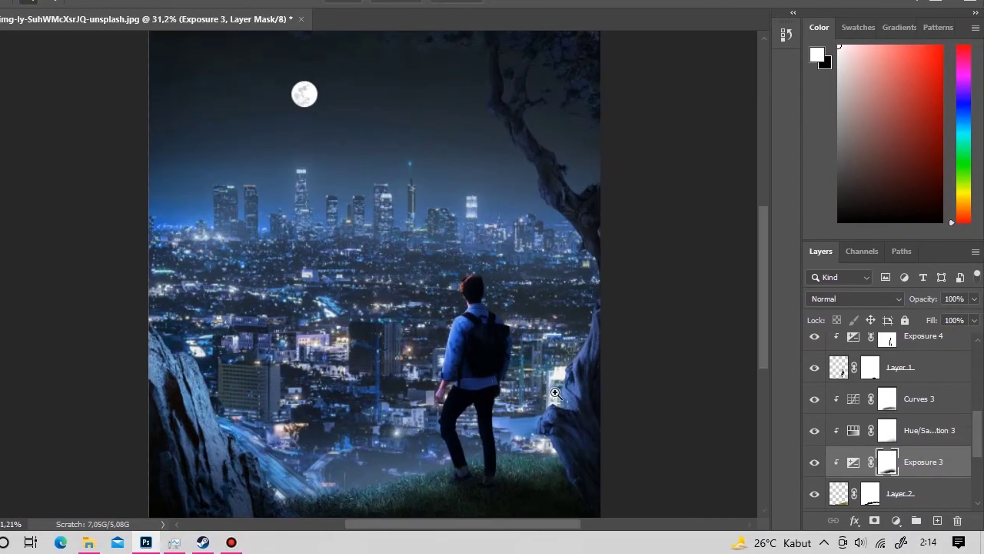
Step: Lower the Red channel curve in Curves 5 to reduce red
click(855, 369)
double_click(856, 369)
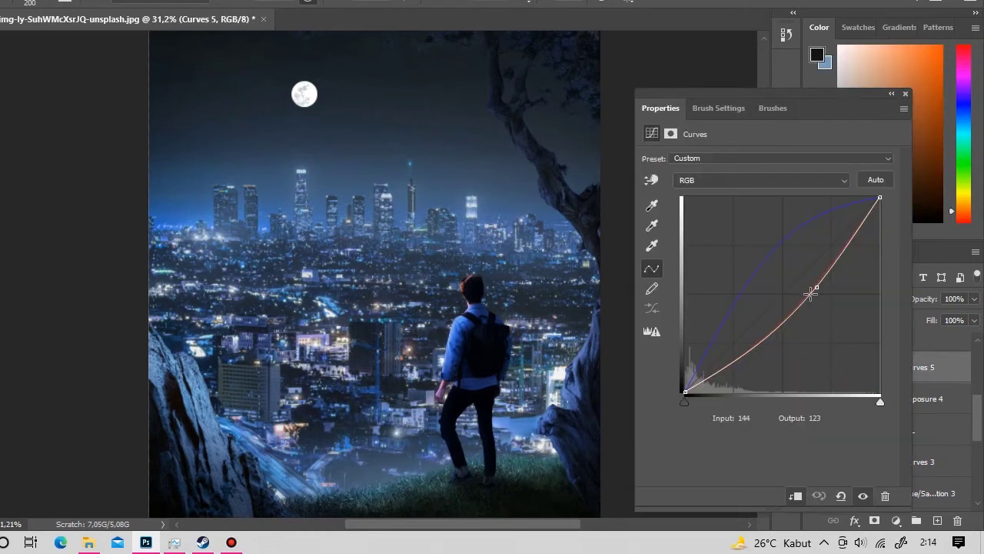
click(760, 220)
click(715, 250)
click(708, 217)
click(708, 242)
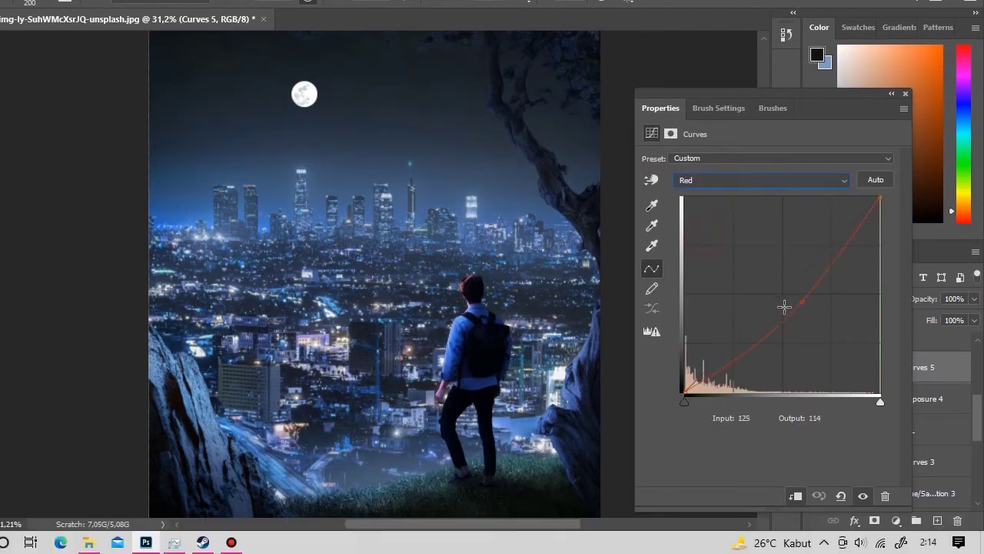
drag(793, 293, 827, 326)
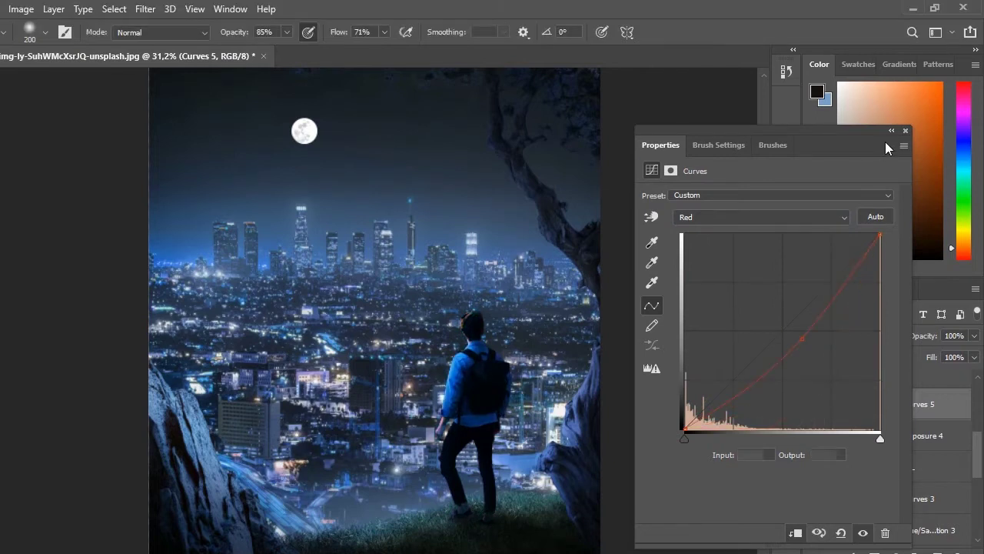
click(905, 130)
Step: Paint the Curves 5 mask near the man's hand with a small brush, then zoom out
click(536, 396)
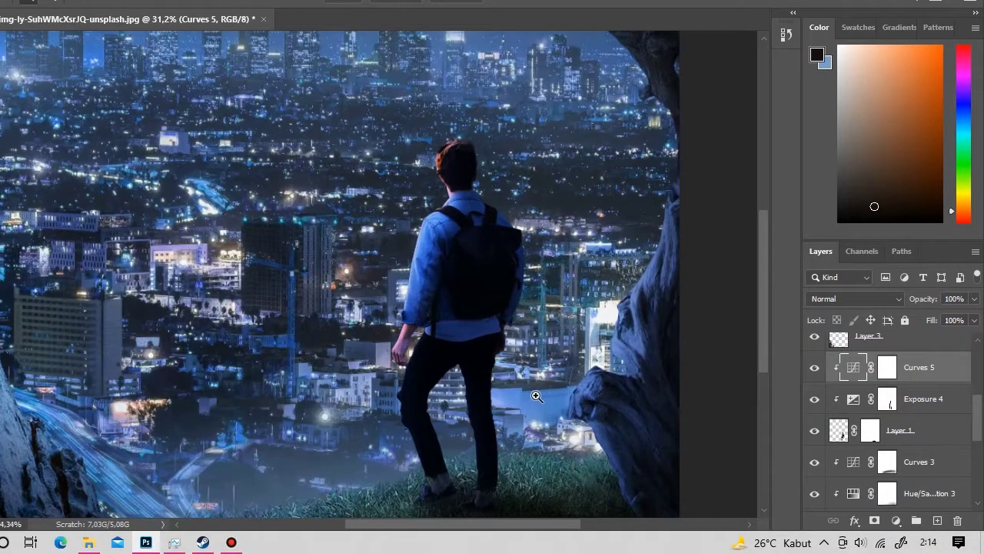
click(888, 366)
key(b)
key(x)
scroll(486, 338, up, 5)
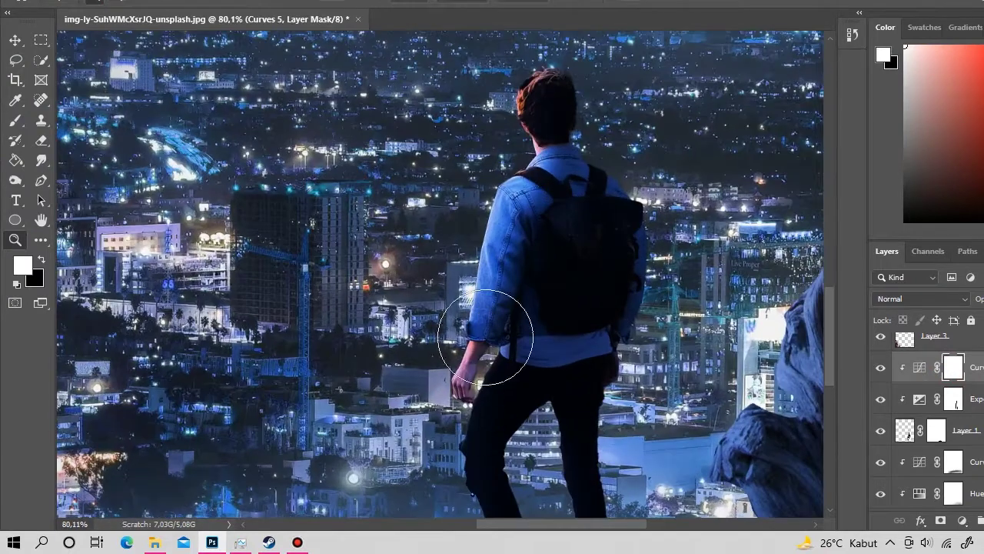
key(bracketleft)
key(bracketleft)
key(bracketleft)
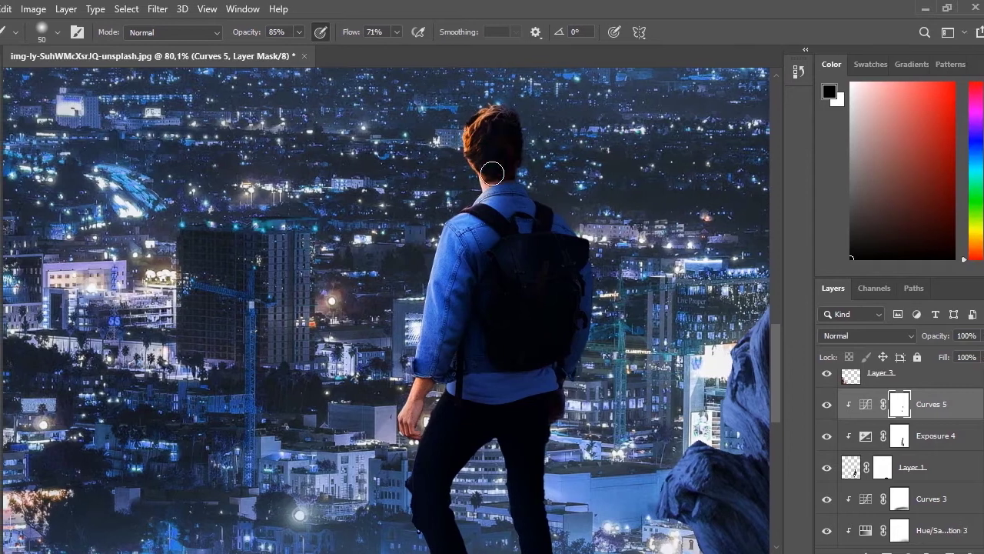
key(z)
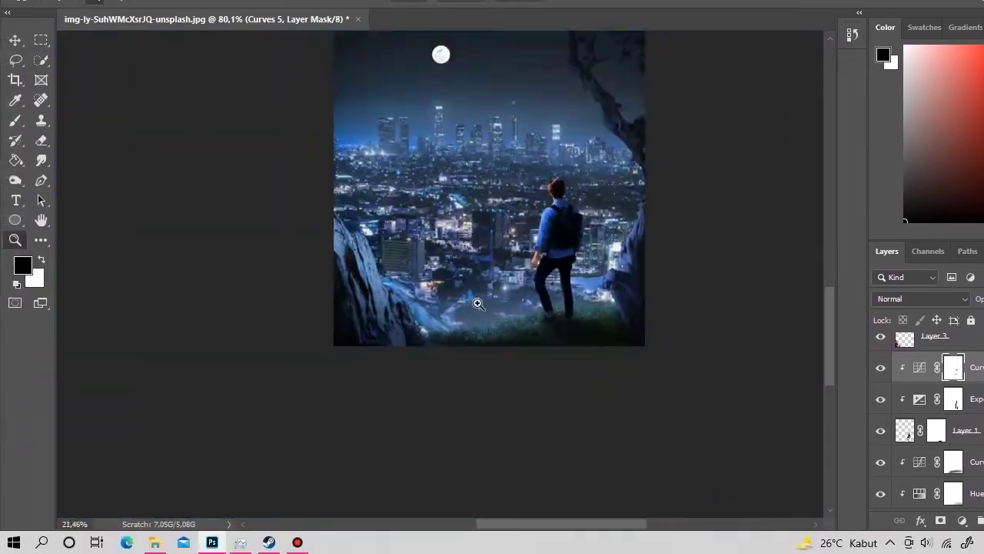
alt+click(493, 277)
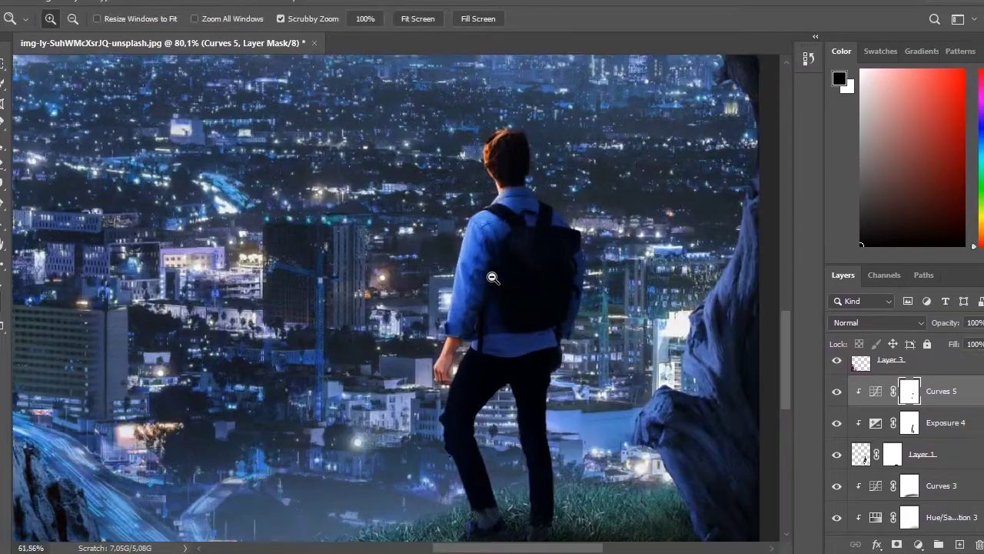
alt+click(493, 277)
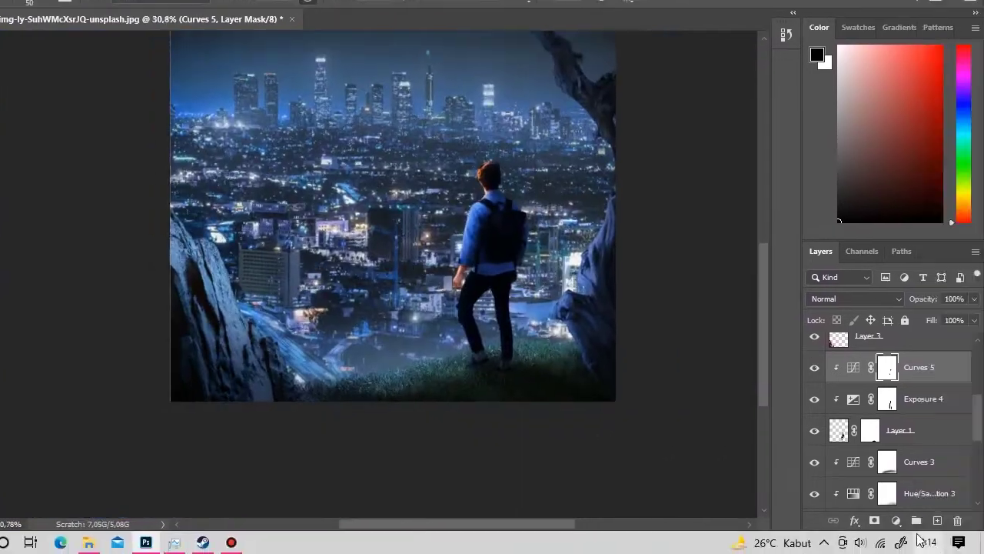
Step: Try a Curves adjustment with a raised Blue channel, then delete it
click(896, 521)
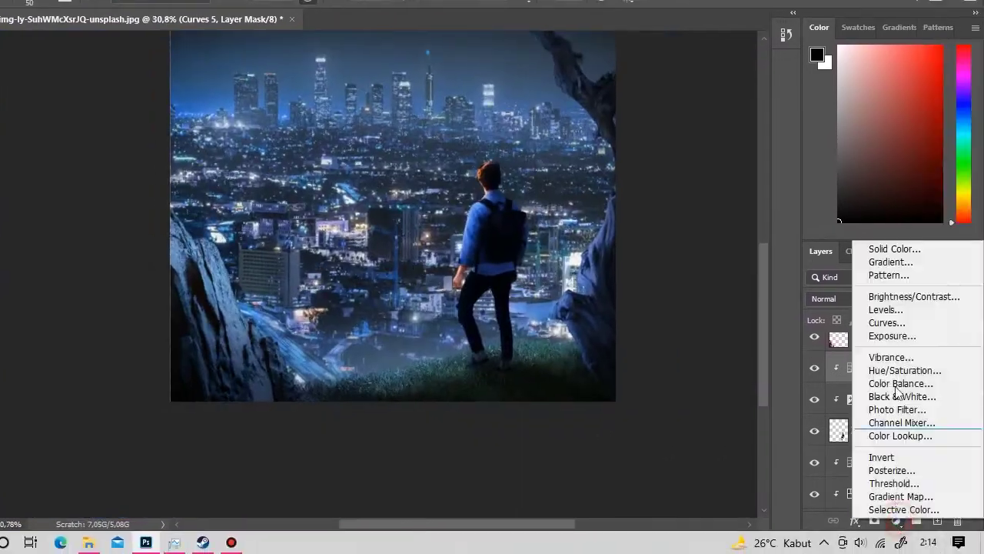
click(885, 322)
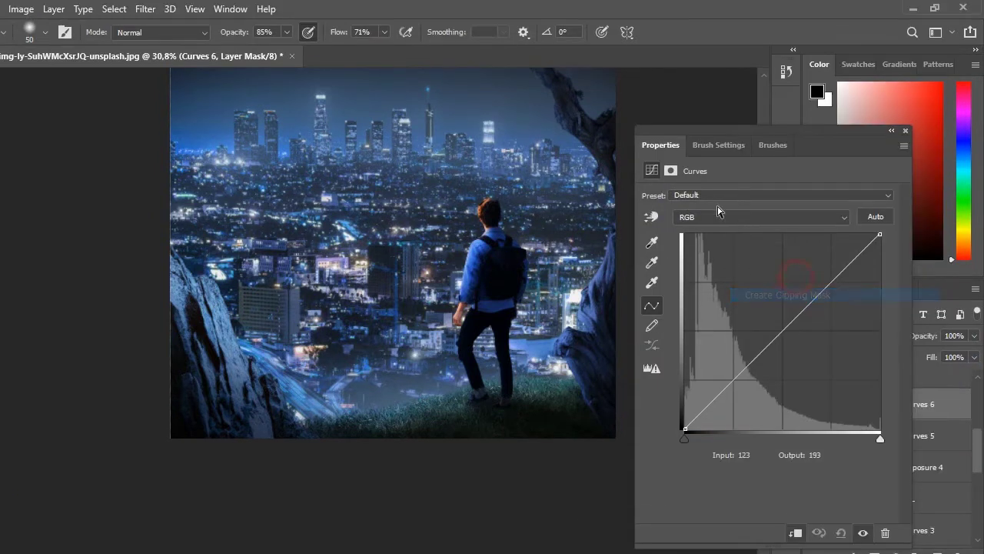
click(723, 217)
click(704, 265)
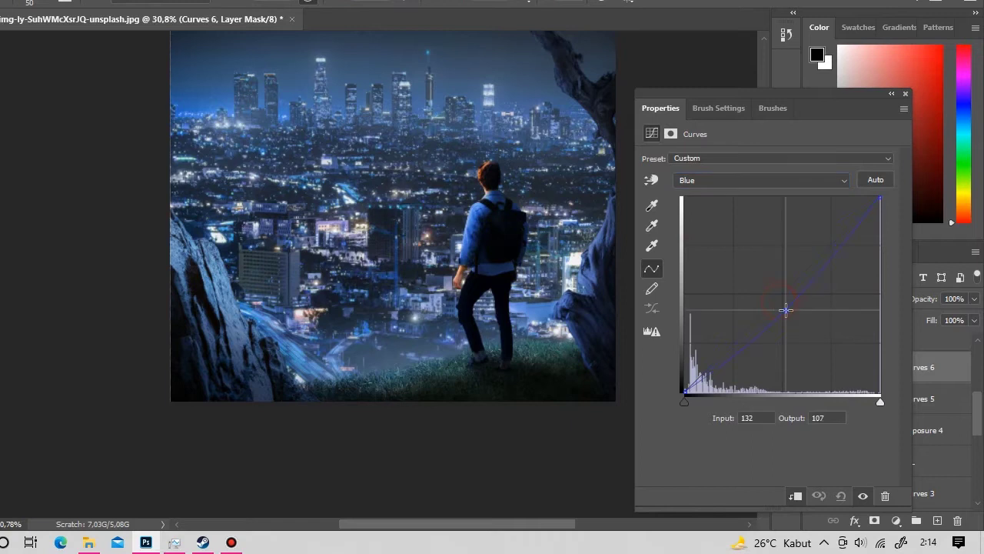
drag(761, 354, 760, 311)
click(905, 132)
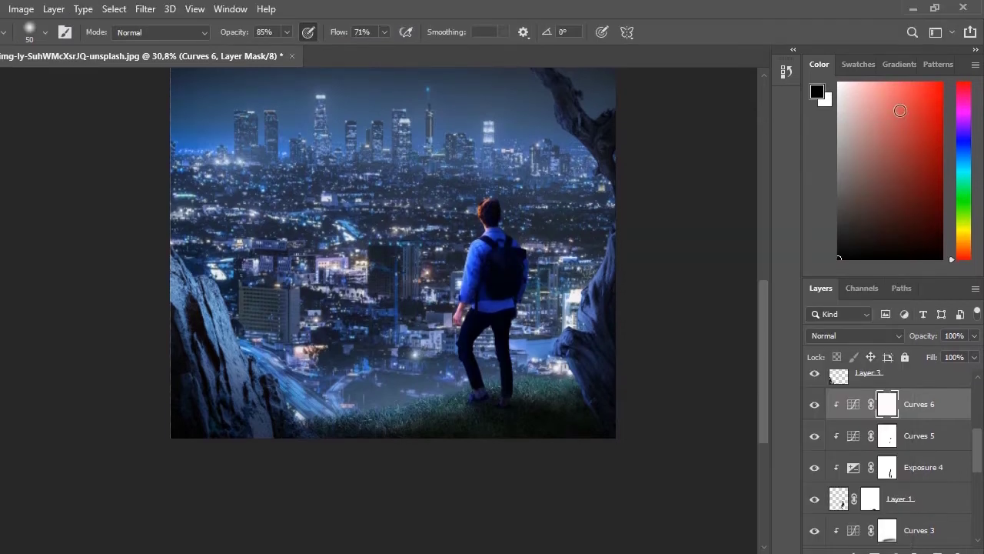
key(Delete)
Step: Add a Hue/Saturation adjustment shifting the hue to recolour the man's jacket
click(895, 520)
click(868, 369)
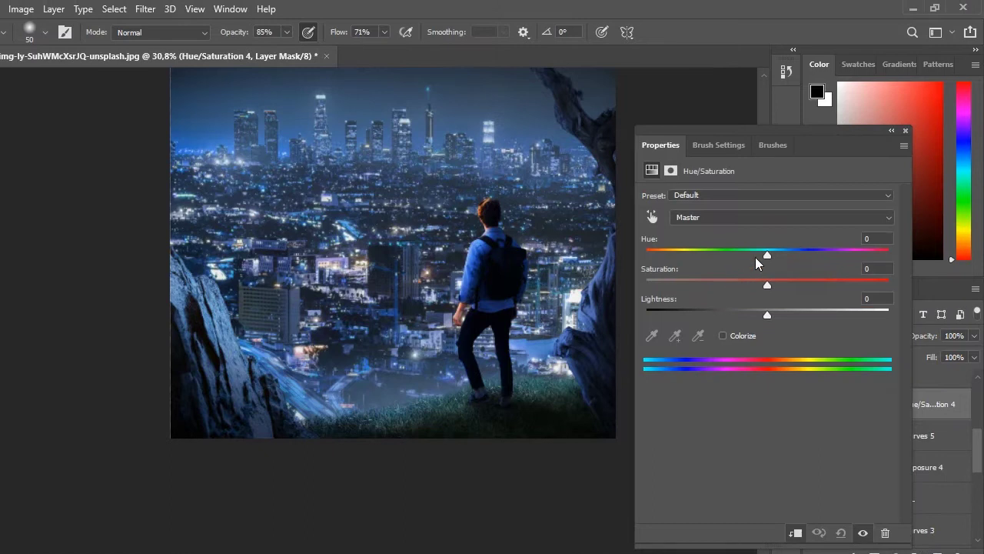
mouse_move(756, 257)
mouse_down()
mouse_move(833, 255)
mouse_move(656, 256)
mouse_move(672, 267)
mouse_move(619, 271)
mouse_move(650, 272)
mouse_up()
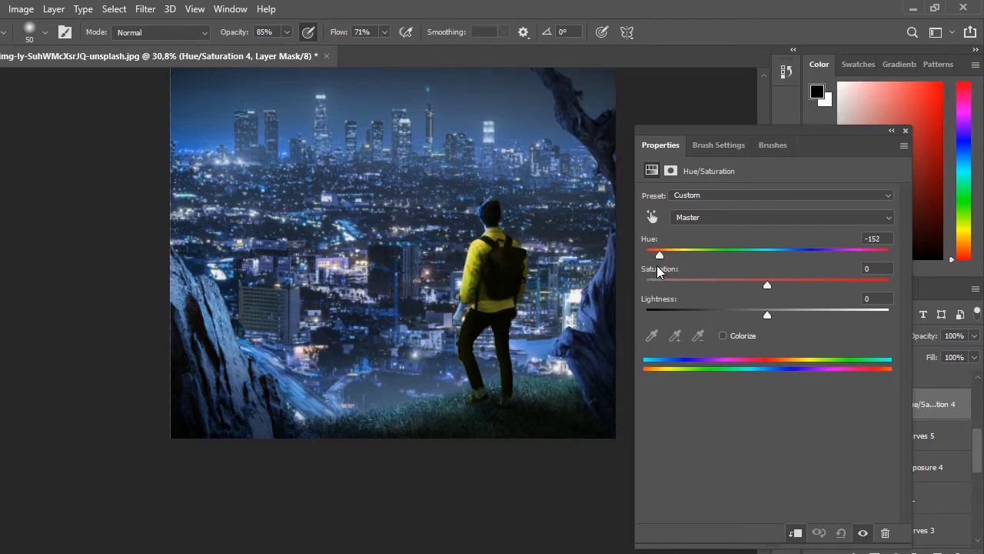
click(905, 131)
drag(492, 277, 531, 277)
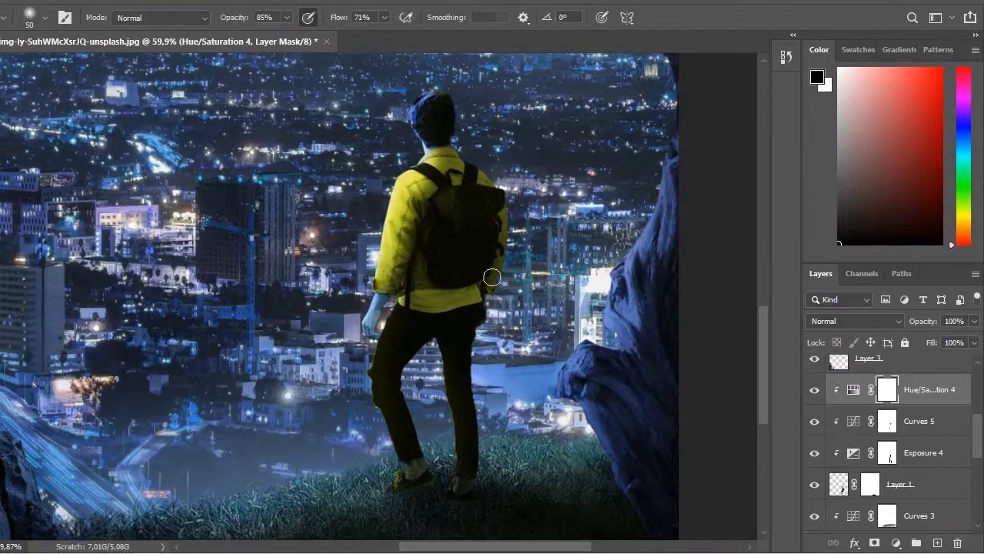
Step: Invert the Hue/Saturation 4 mask and paint white spots near the man's hand
key(ctrl+i)
key(x)
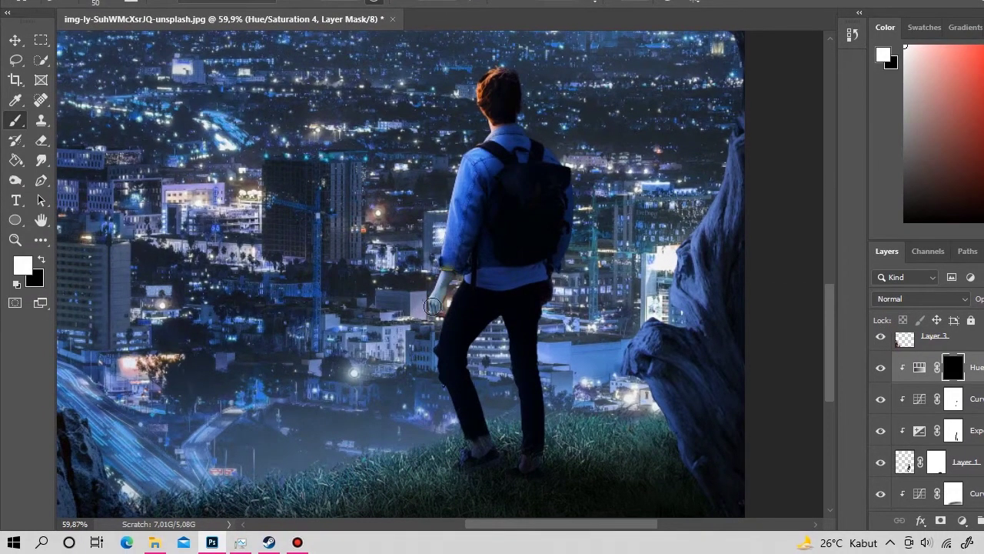
scroll(432, 306, up, 3)
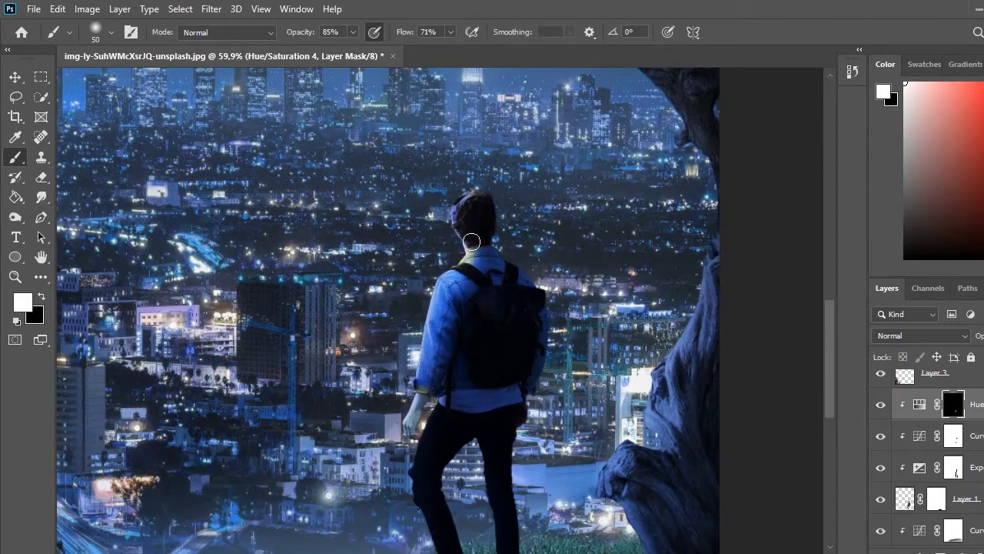
key(x)
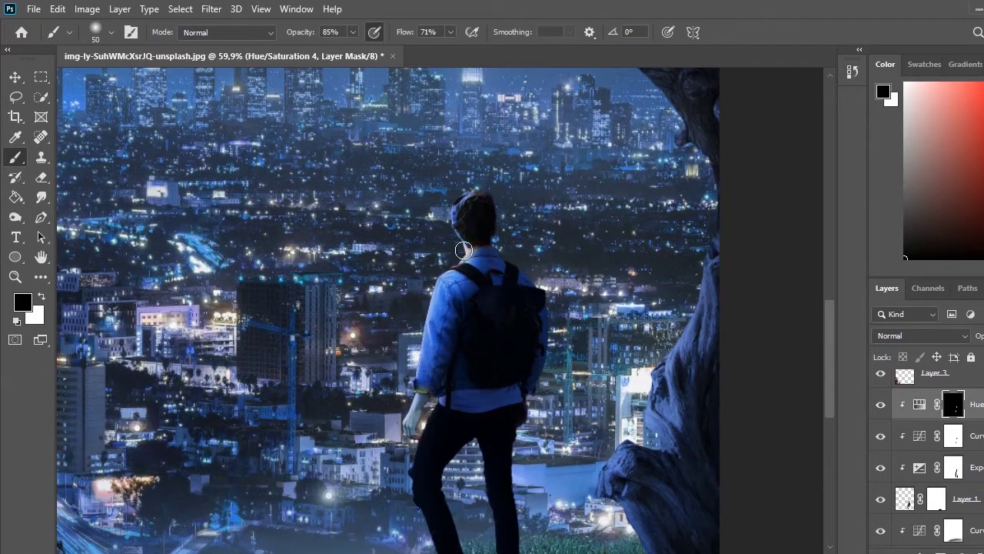
key(x)
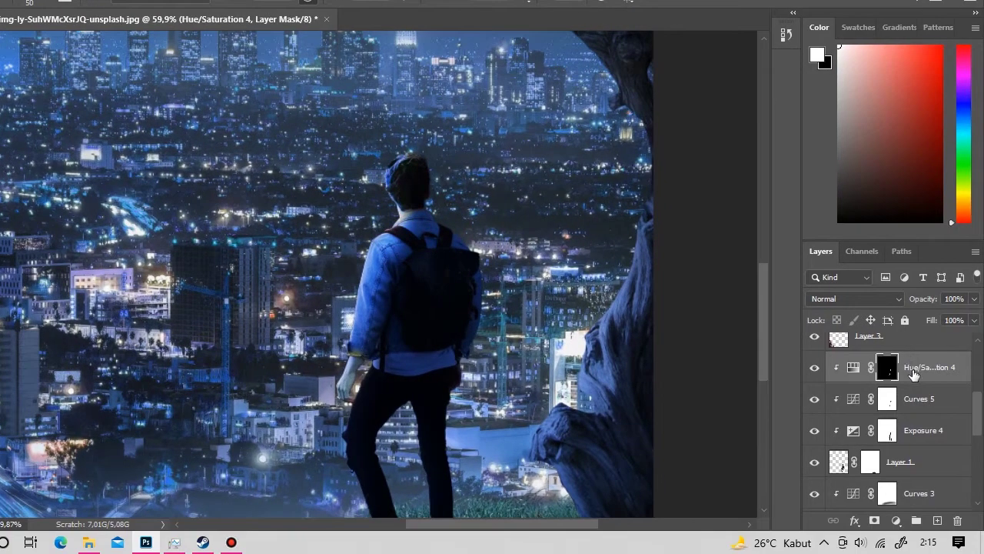
key(ctrl+[)
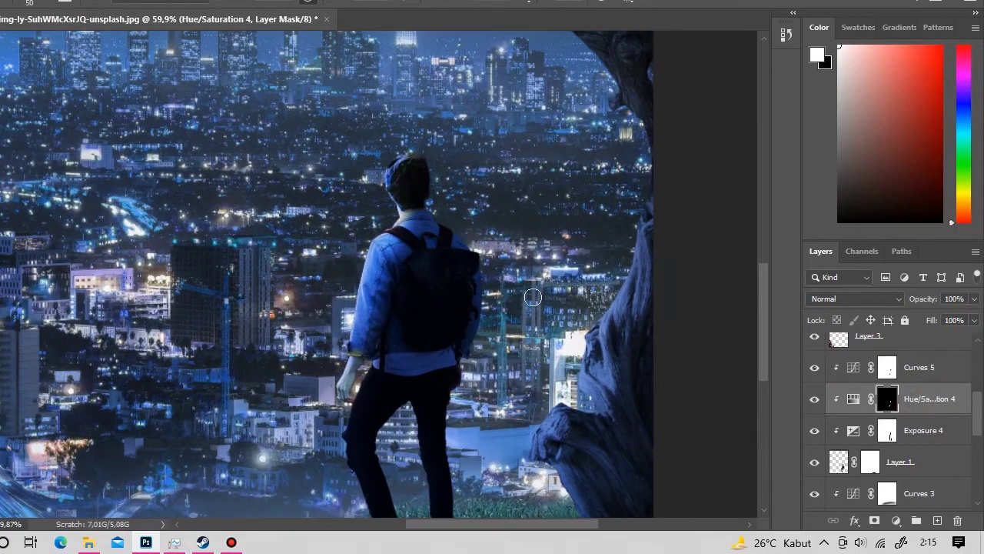
key(z)
drag(400, 367, 358, 367)
key(b)
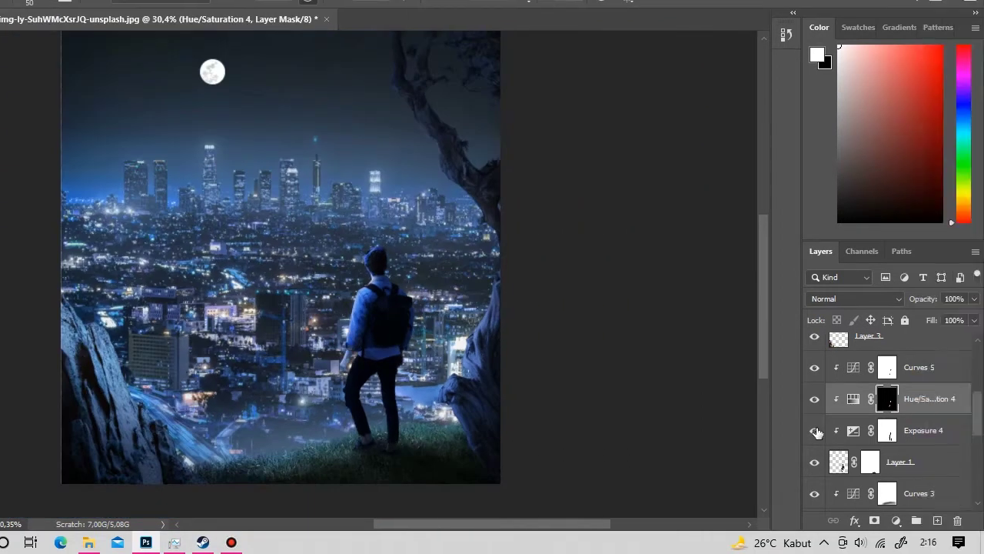
Step: Invert the Color Fill 1 mask to black and paint white light along the hill's grassy edge
key(z)
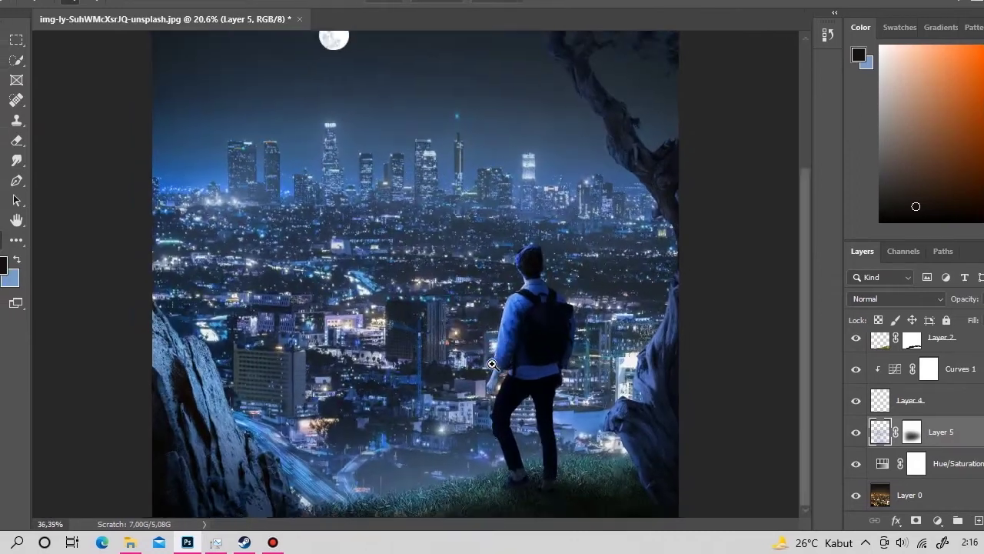
drag(461, 371, 493, 371)
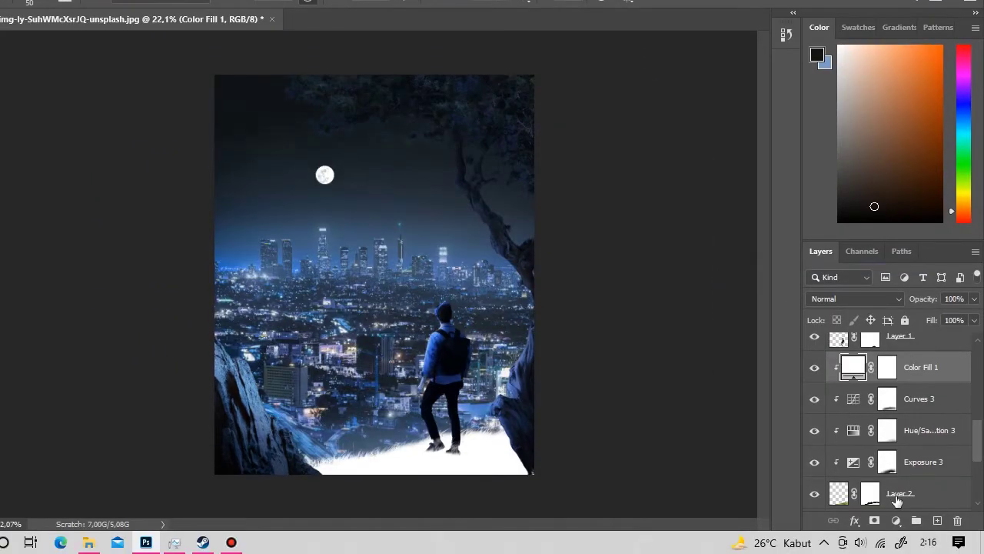
click(888, 367)
key(d)
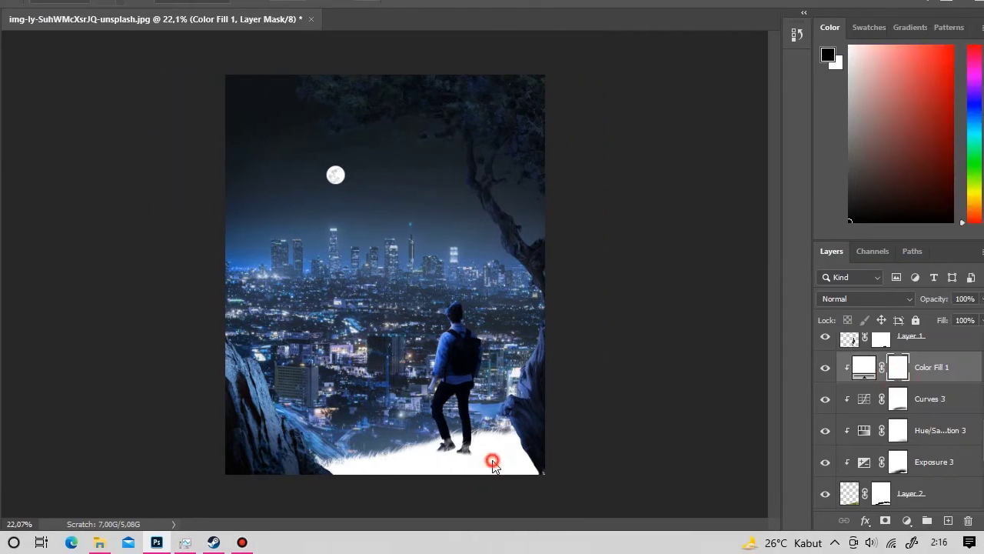
key(ctrl+i)
scroll(461, 450, up, 4)
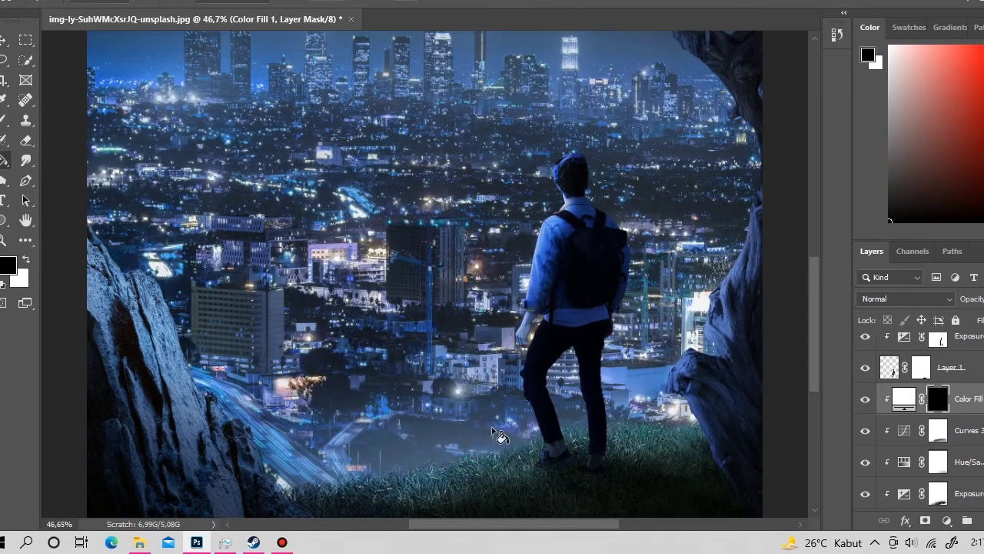
key(b)
key(x)
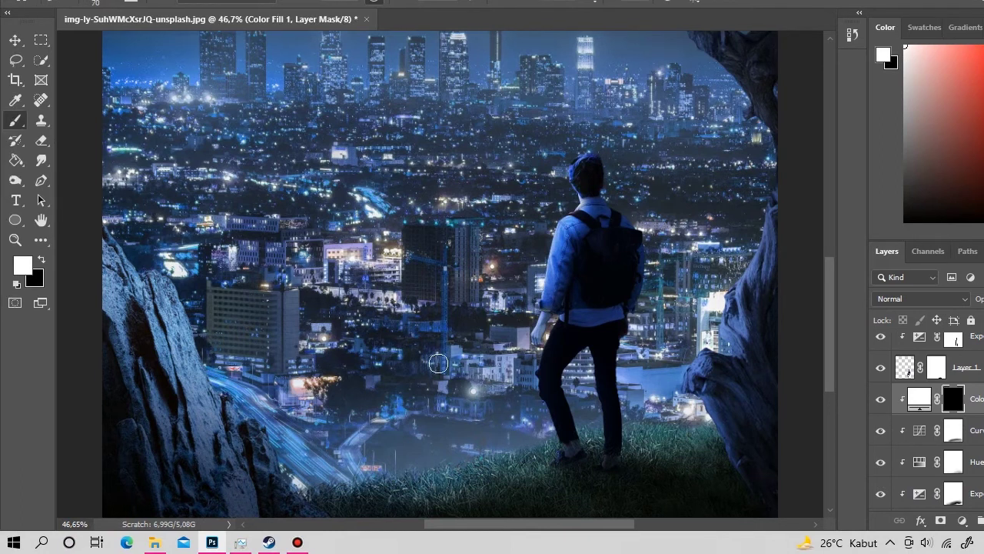
scroll(311, 397, down, 2)
drag(278, 400, 436, 382)
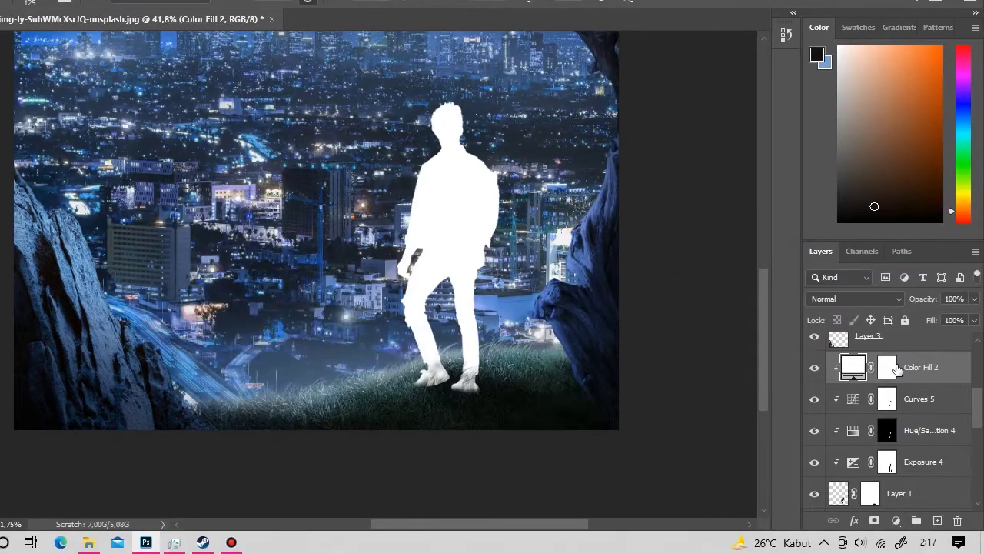
Step: Invert the Color Fill 2 mask and brush white rim light along the man's head
click(888, 367)
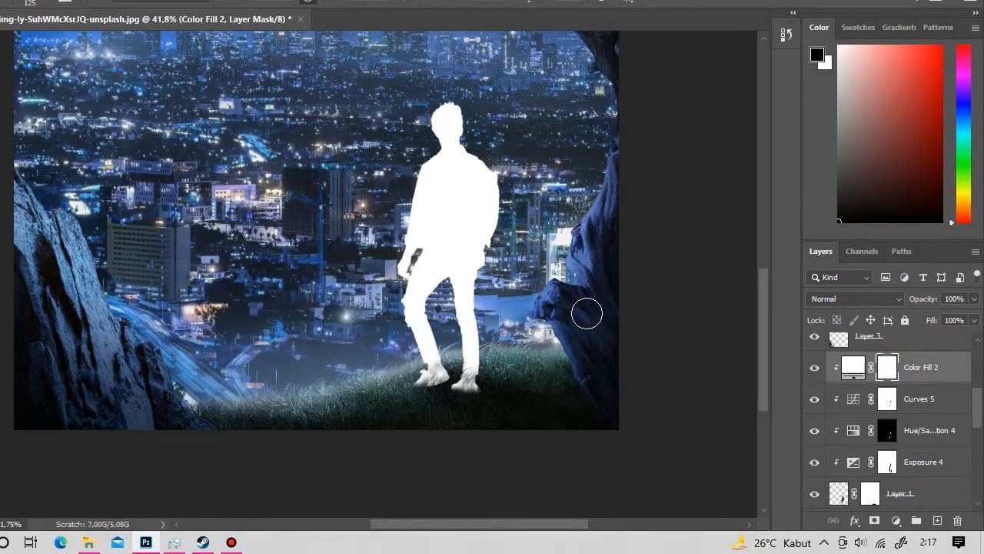
key(ctrl+i)
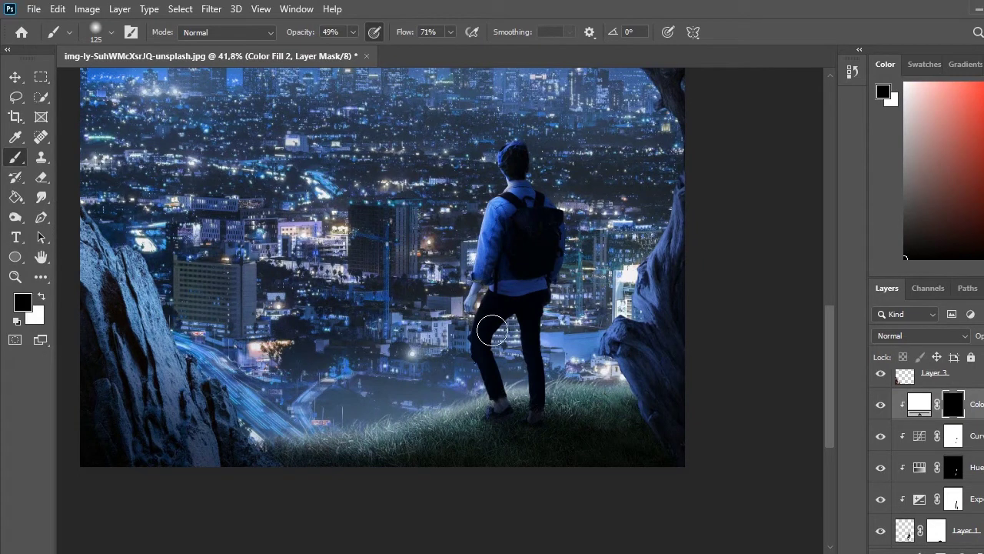
key(x)
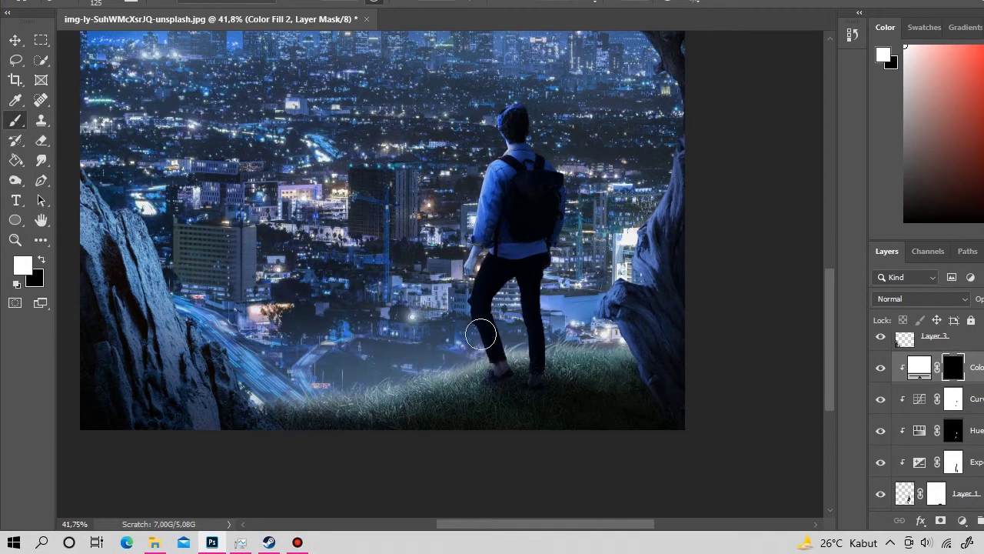
scroll(481, 334, up, 3)
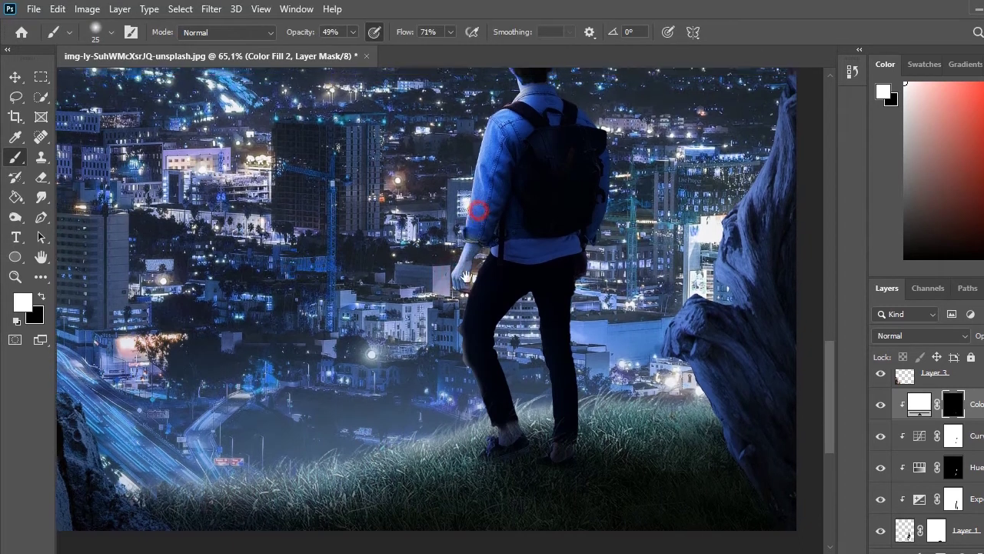
drag(459, 191, 444, 285)
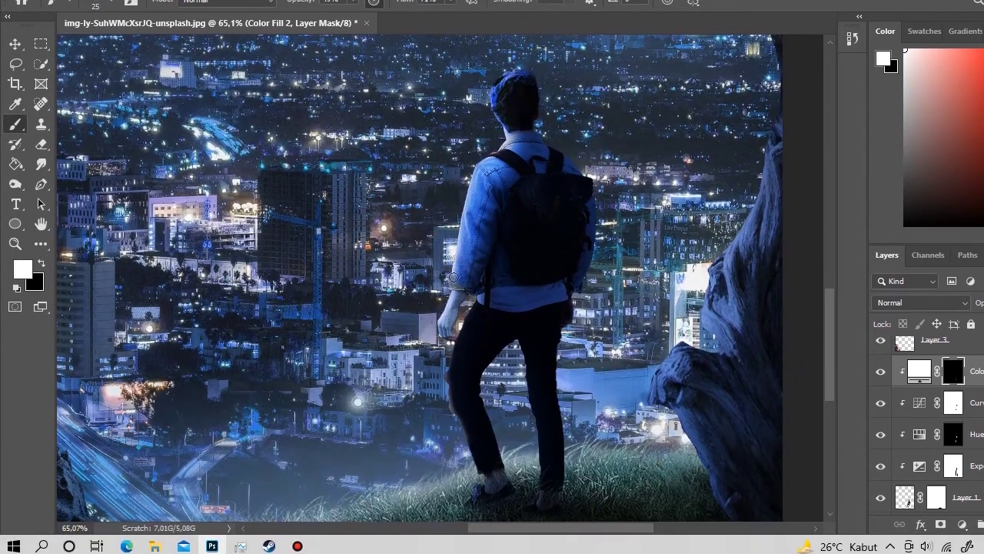
key(bracketright)
key(bracketright)
drag(515, 85, 499, 119)
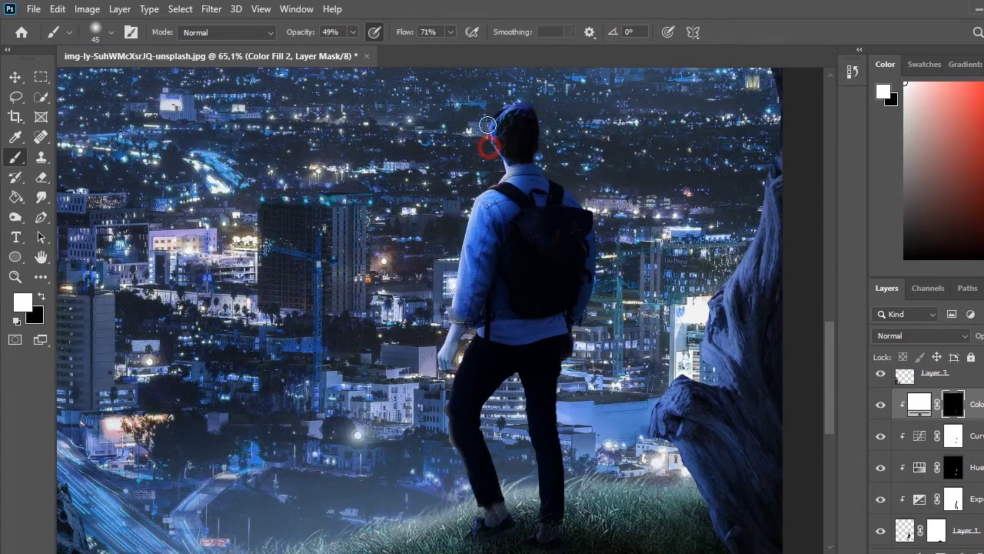
key(z)
mouse_move(488, 125)
mouse_down()
mouse_move(473, 208)
mouse_move(523, 214)
mouse_up()
key(b)
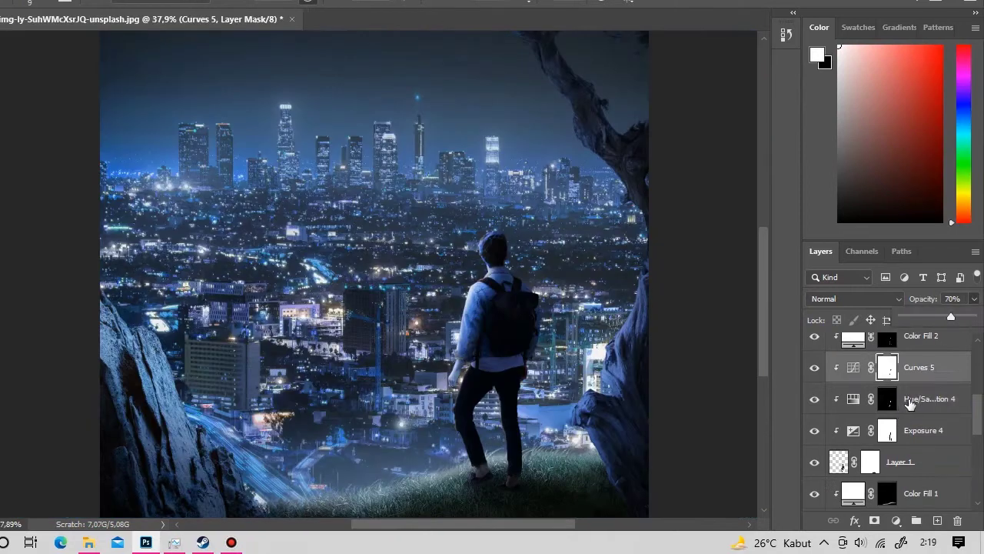
click(863, 408)
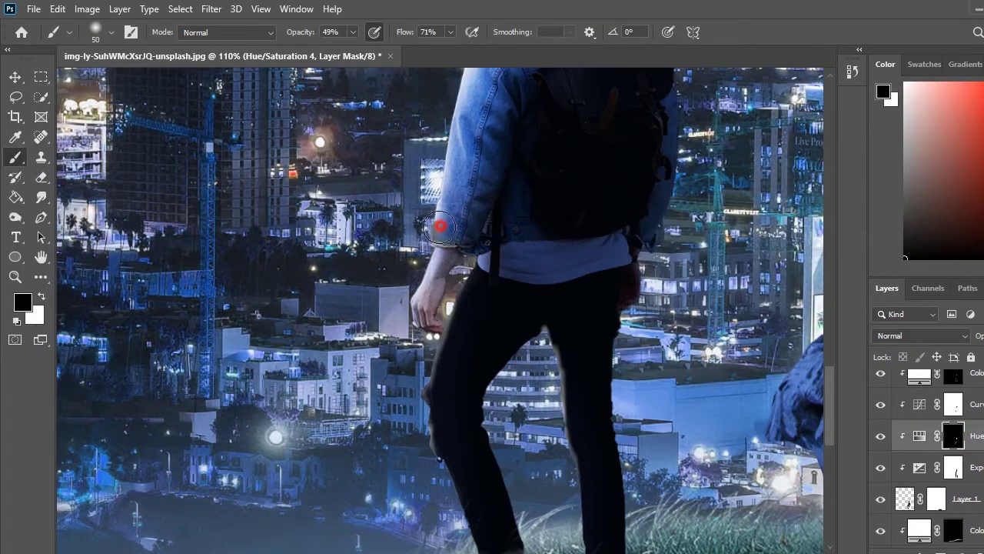
Step: Paint out the red band on the man's wrist on the Hue/Saturation 4 mask
key(x)
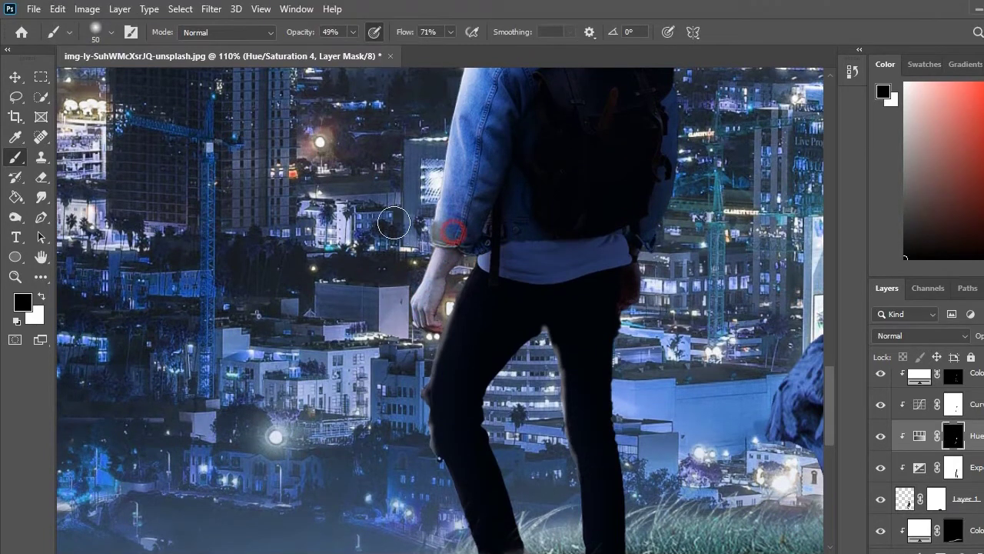
drag(422, 240, 499, 277)
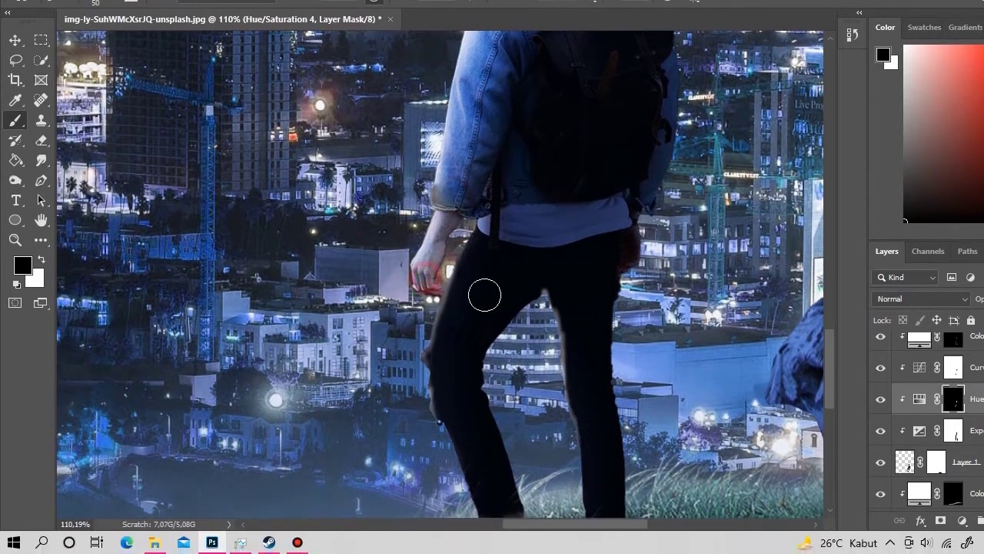
key(x)
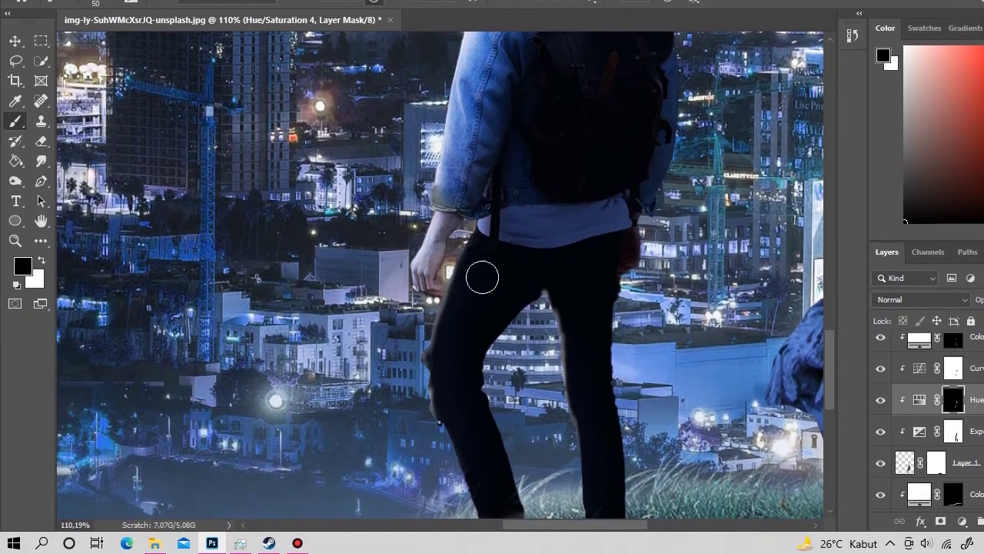
key(z)
mouse_move(484, 274)
mouse_down()
mouse_move(492, 269)
mouse_move(533, 307)
mouse_up()
key(b)
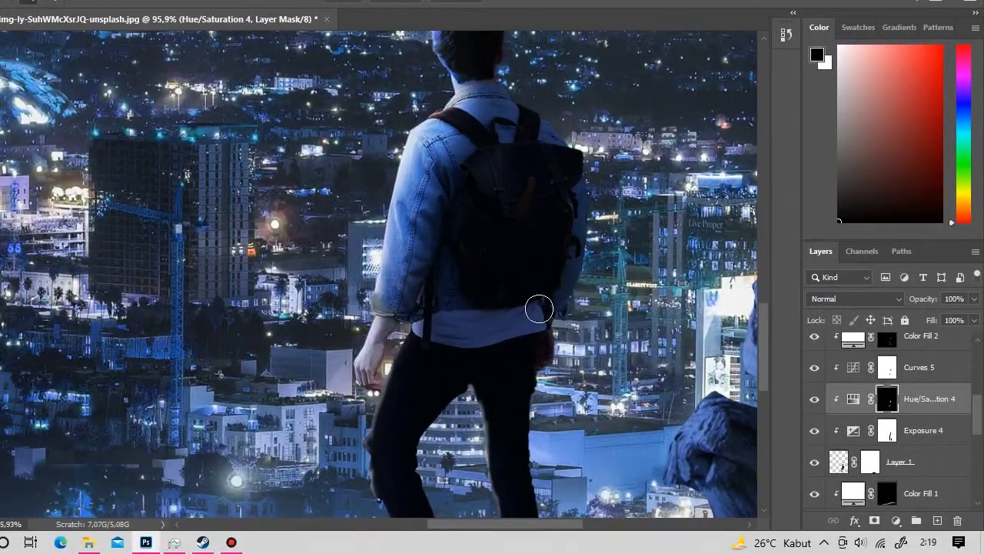
Step: Touch up the Exposure 4 mask near the hand and darken Exposure 4 to -3,25
click(897, 435)
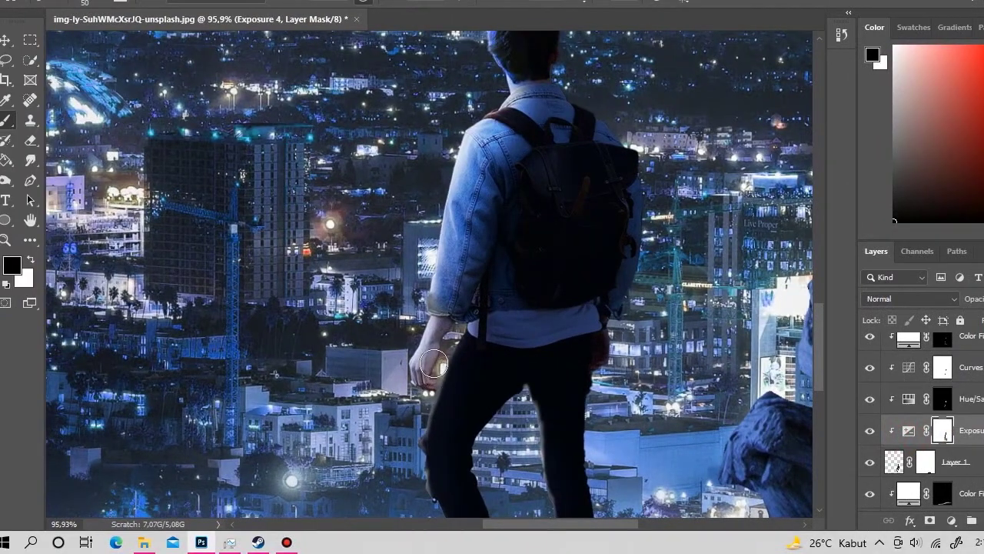
key(x)
click(441, 338)
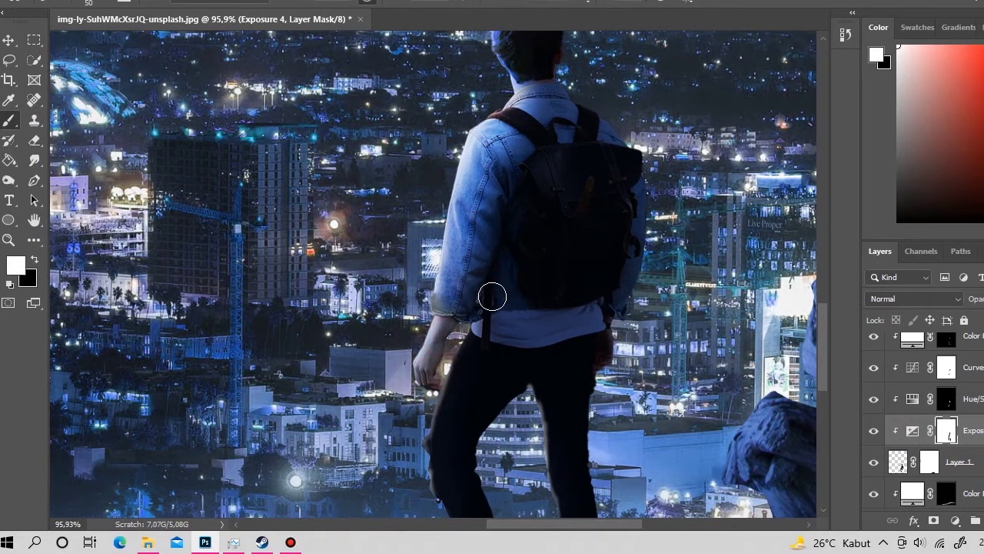
key(z)
drag(492, 269, 483, 284)
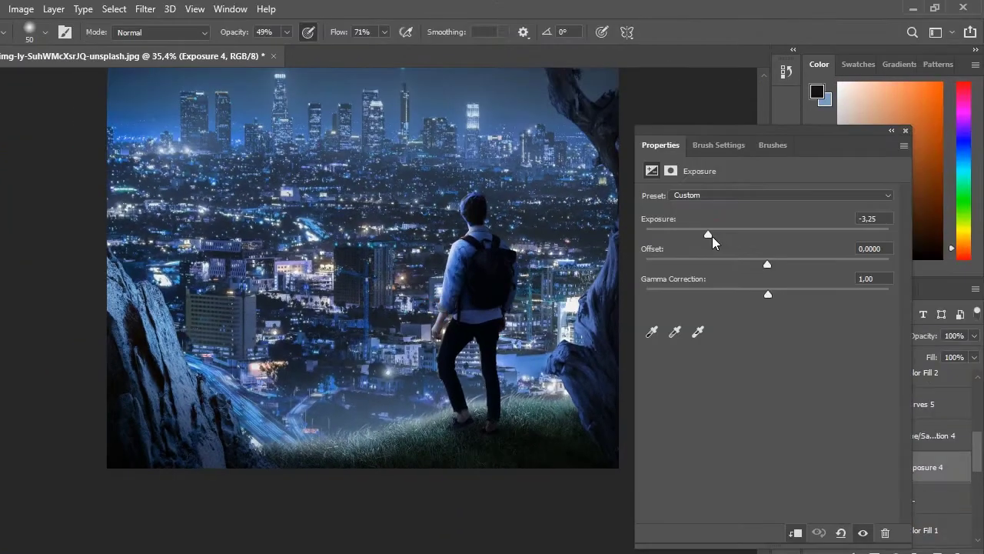
drag(723, 231, 719, 231)
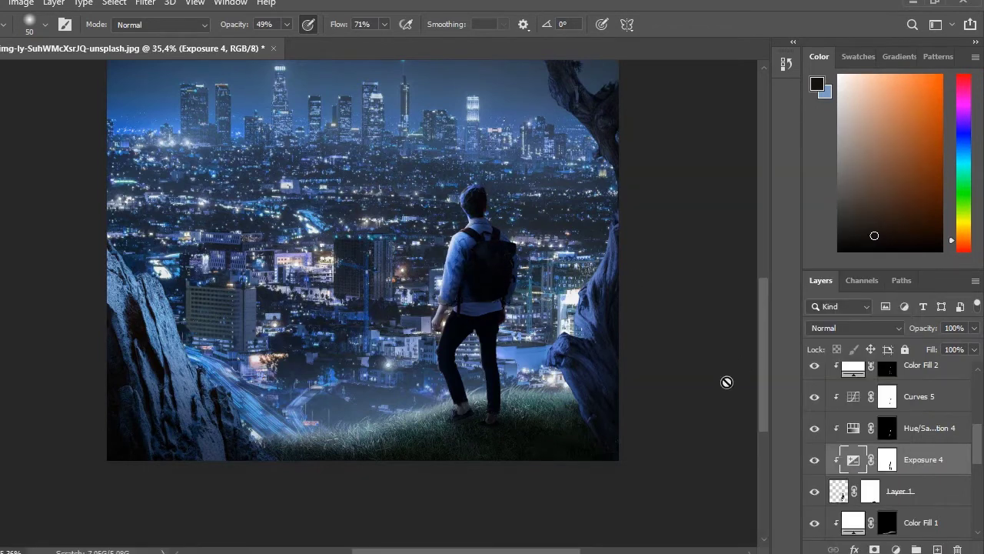
Step: Brush the Exposure 4 mask over the man's shoulders and backpack
click(891, 433)
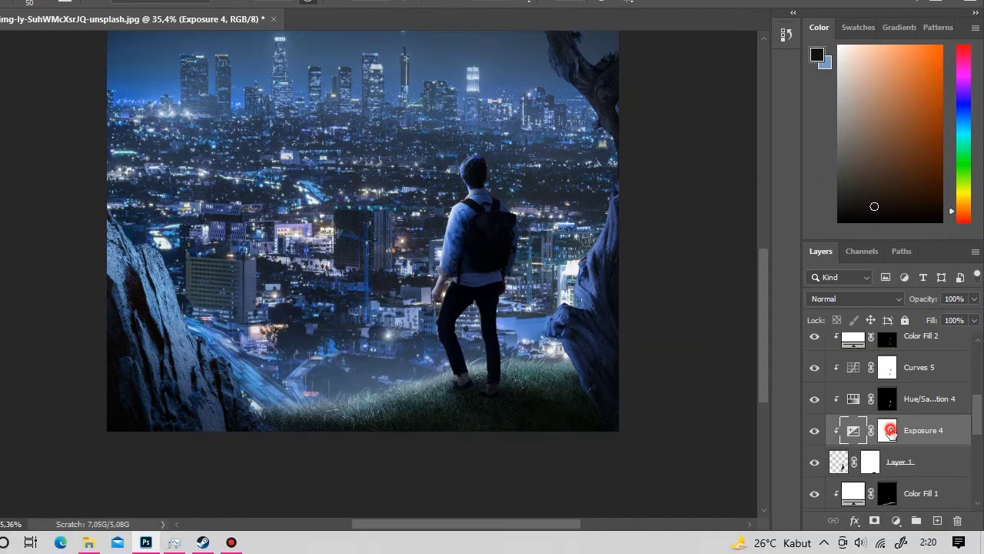
key(b)
key(d)
click(495, 264)
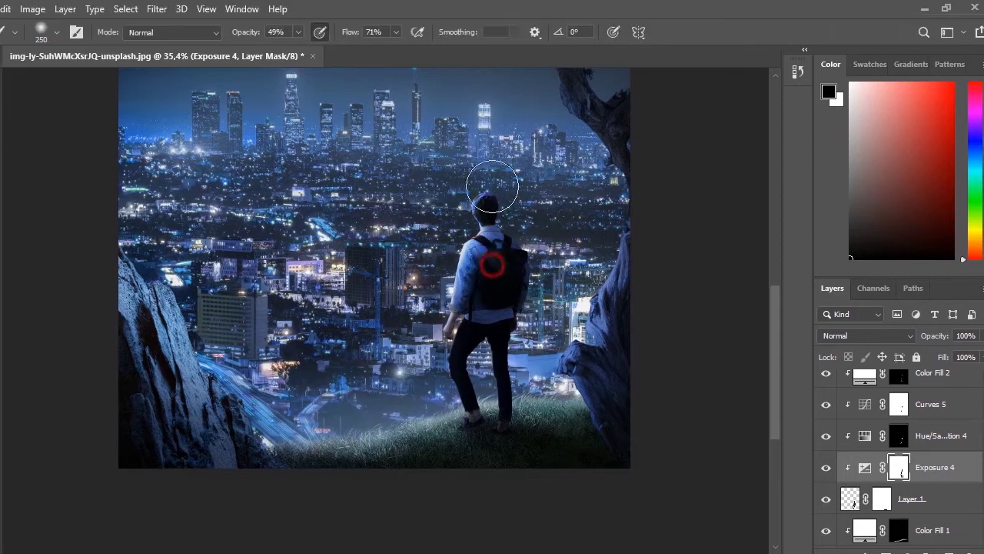
drag(501, 275, 472, 279)
key(x)
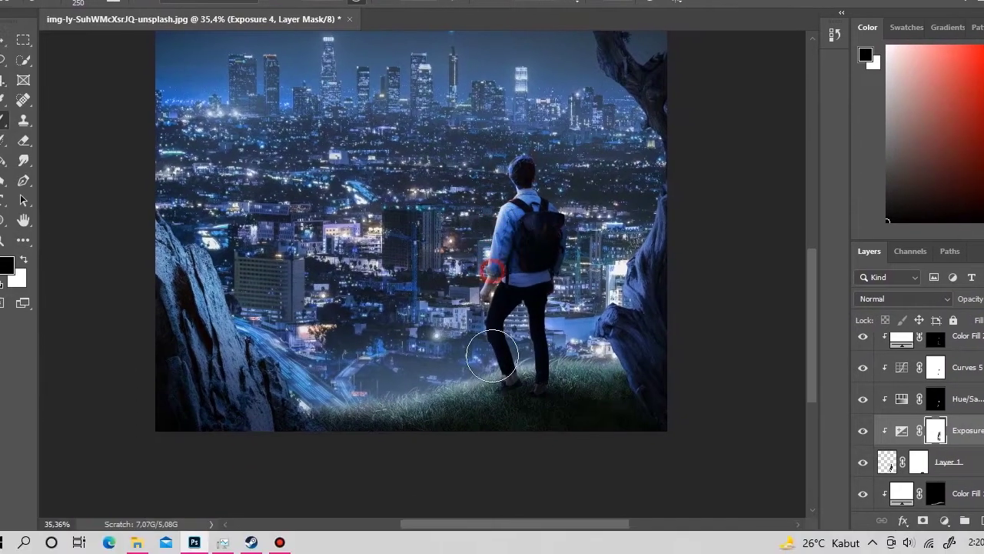
click(492, 279)
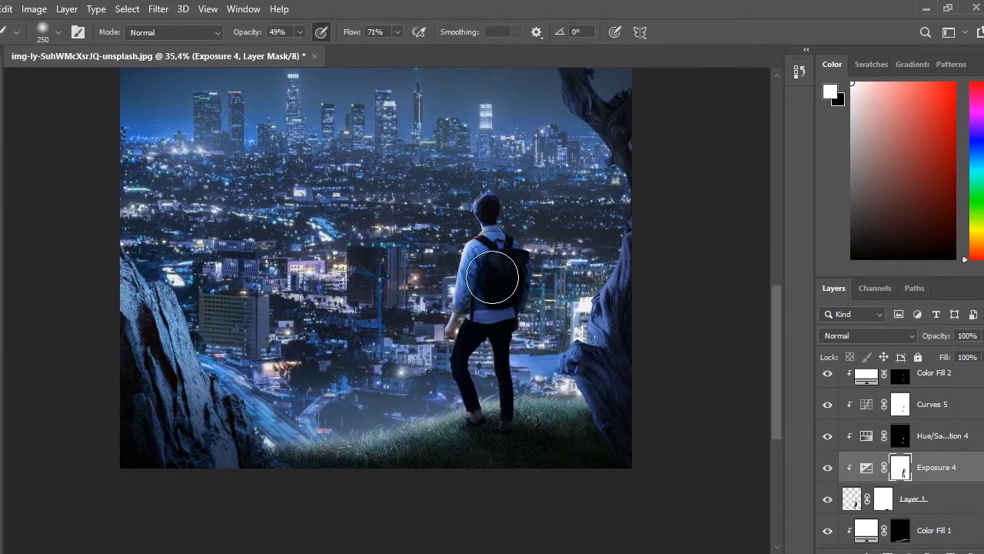
scroll(492, 278, down, 3)
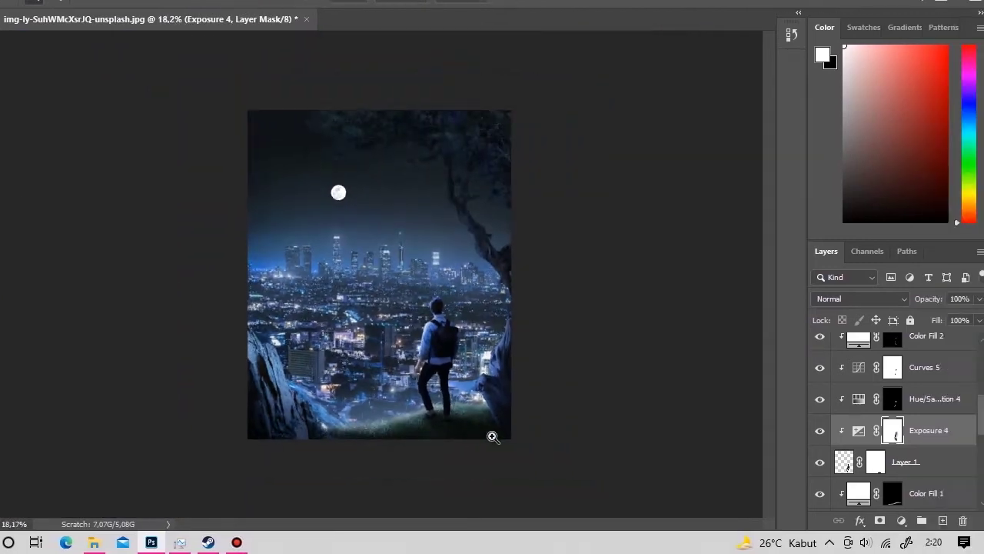
scroll(523, 339, up, 2)
scroll(492, 358, up, 2)
scroll(493, 334, up, 1)
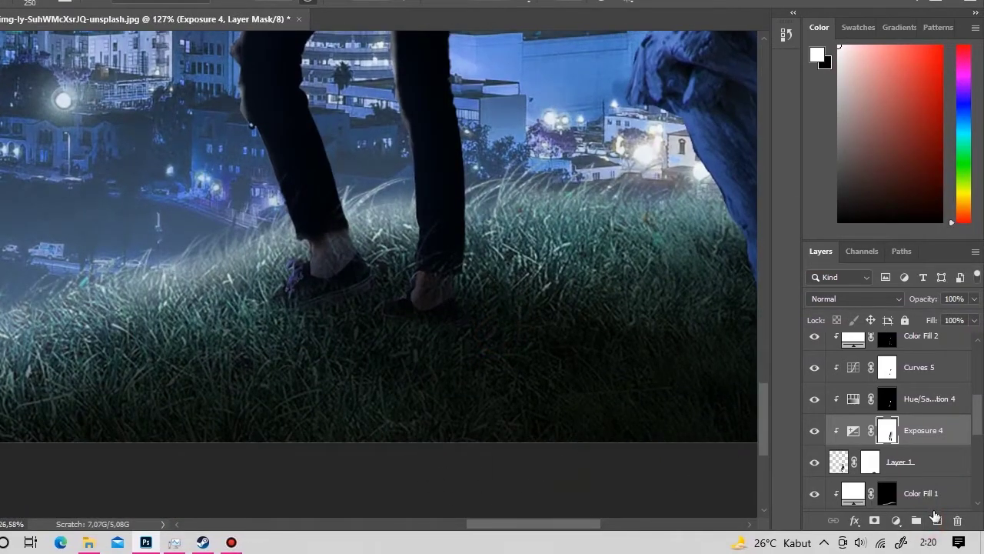
Step: On a new Layer 6 above Exposure 4, paint black shadow around the man's feet and legs
click(935, 519)
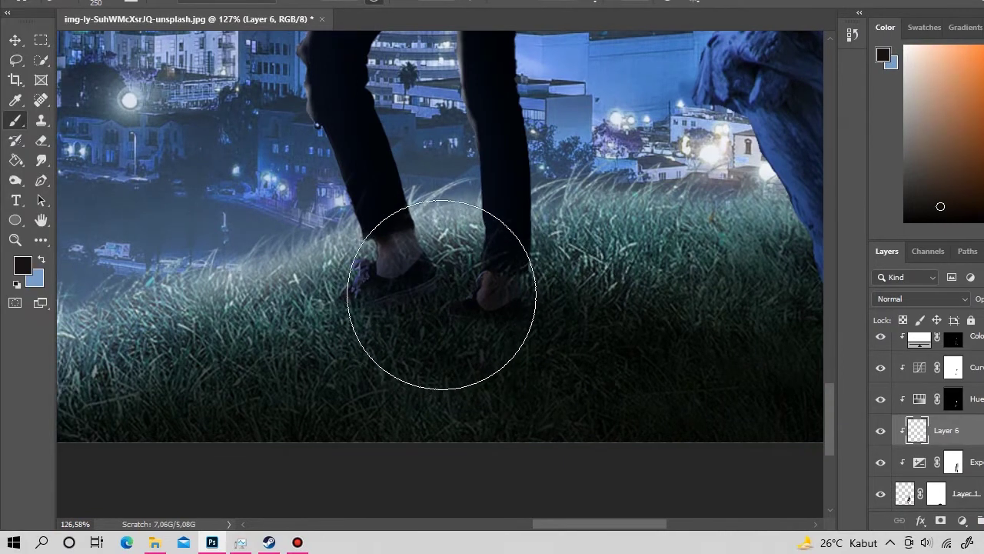
click(531, 309)
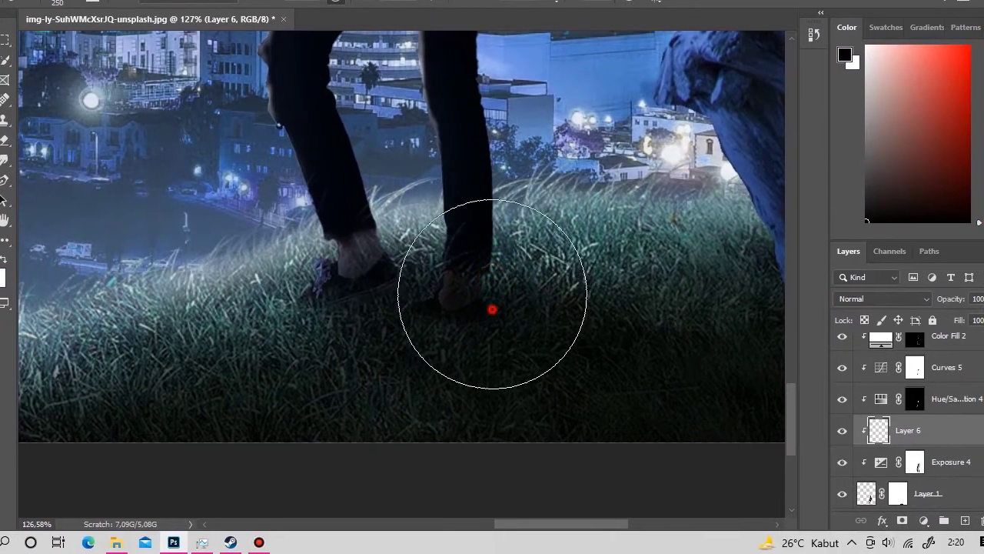
key(z)
drag(492, 292, 529, 505)
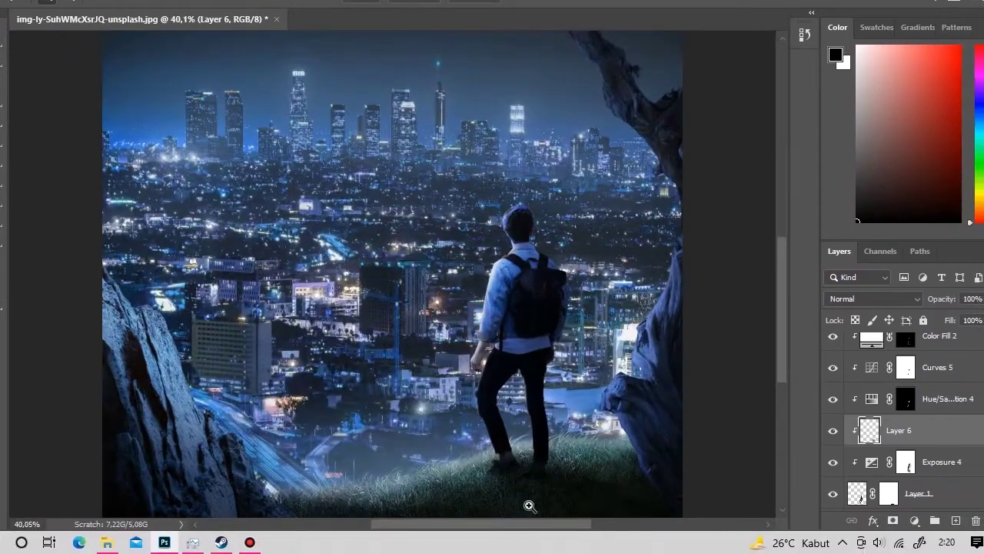
key(b)
click(521, 400)
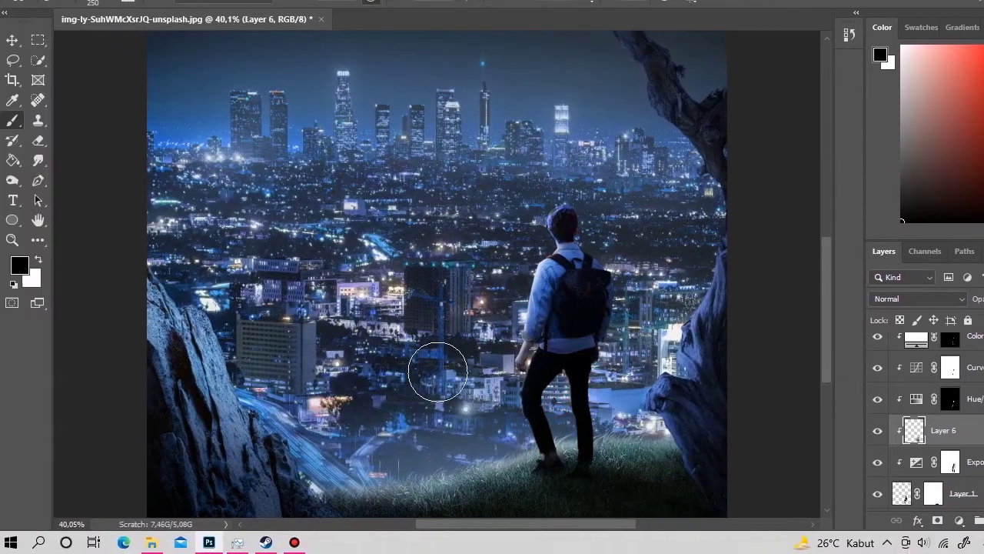
key(z)
drag(439, 363, 545, 315)
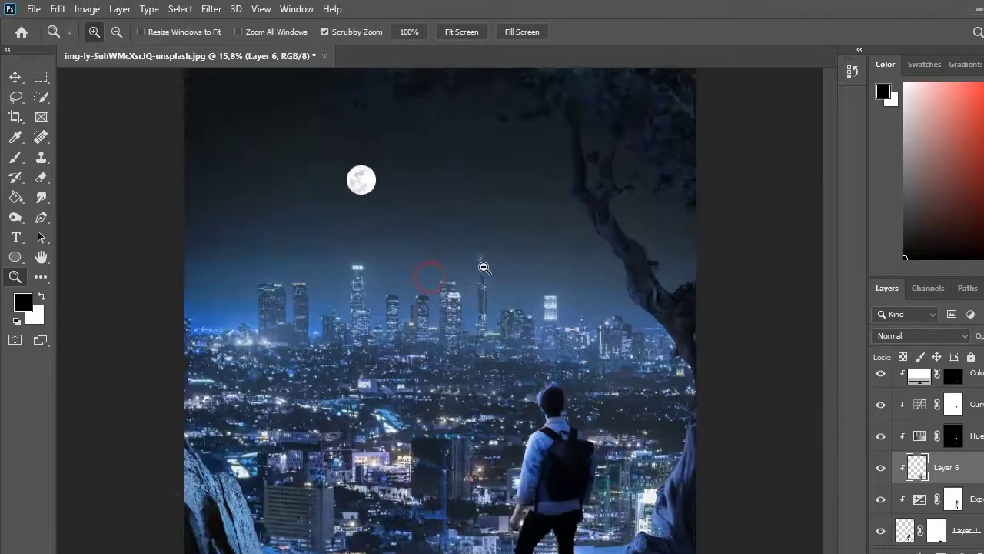
drag(492, 292, 456, 291)
Step: Add a white Color Fill 3 layer above Curves 2 and invert its mask to hide it
key(b)
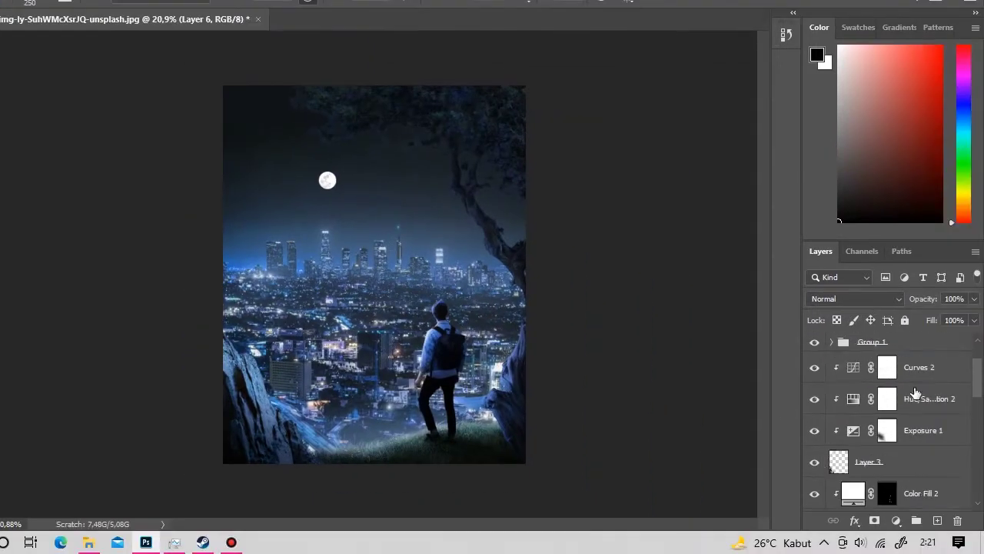
click(919, 367)
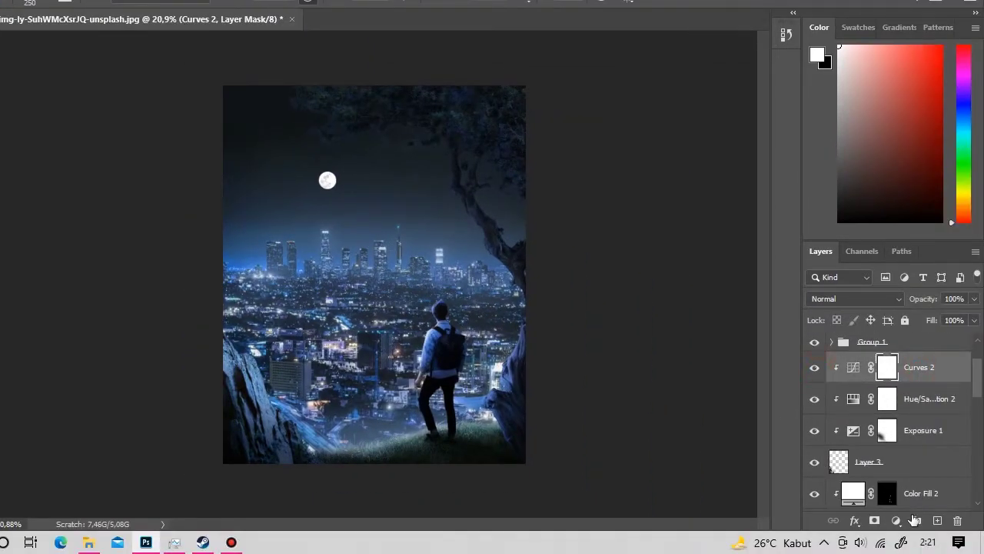
click(896, 521)
click(894, 247)
drag(698, 211, 540, 183)
click(754, 273)
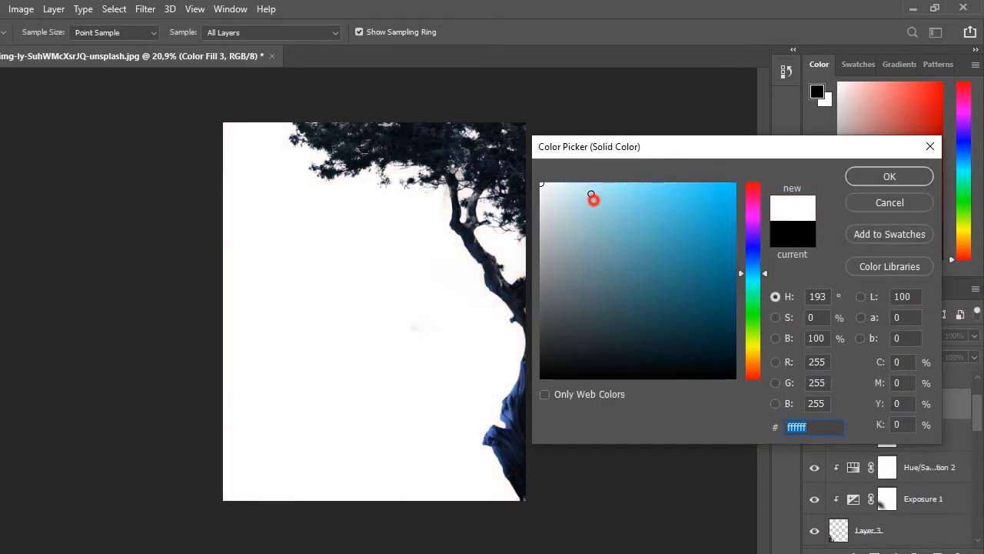
key(Return)
click(886, 367)
key(ctrl+i)
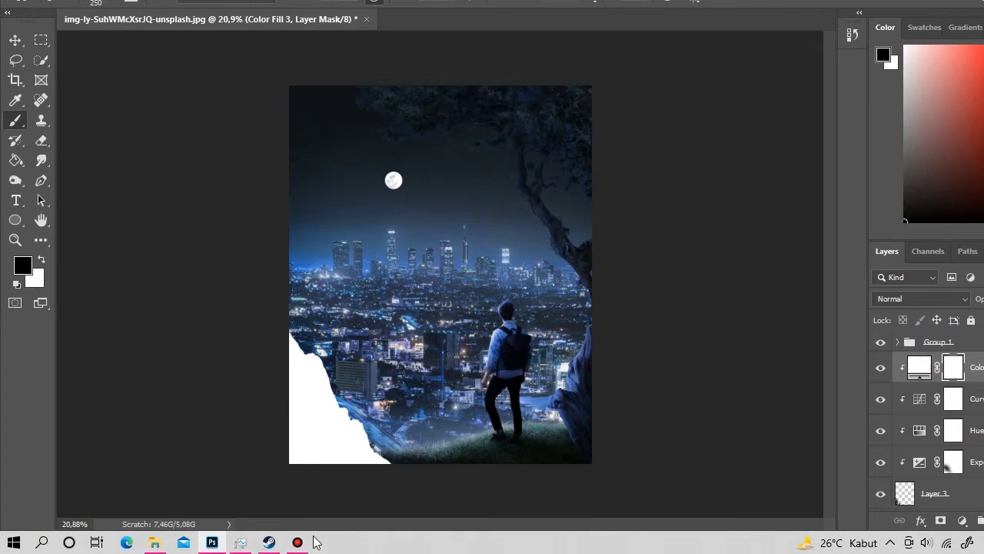
Step: Add a white (ffffff) Color Fill 4 above Curves 4, clipped to the tree, and select its mask
scroll(843, 464, up, 2)
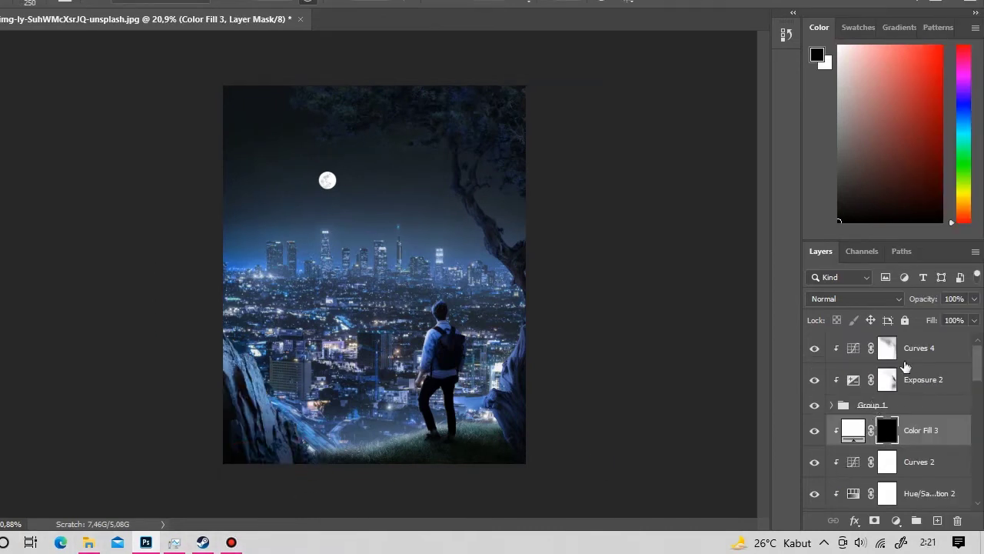
click(906, 368)
click(896, 521)
click(890, 235)
text(ffffff)
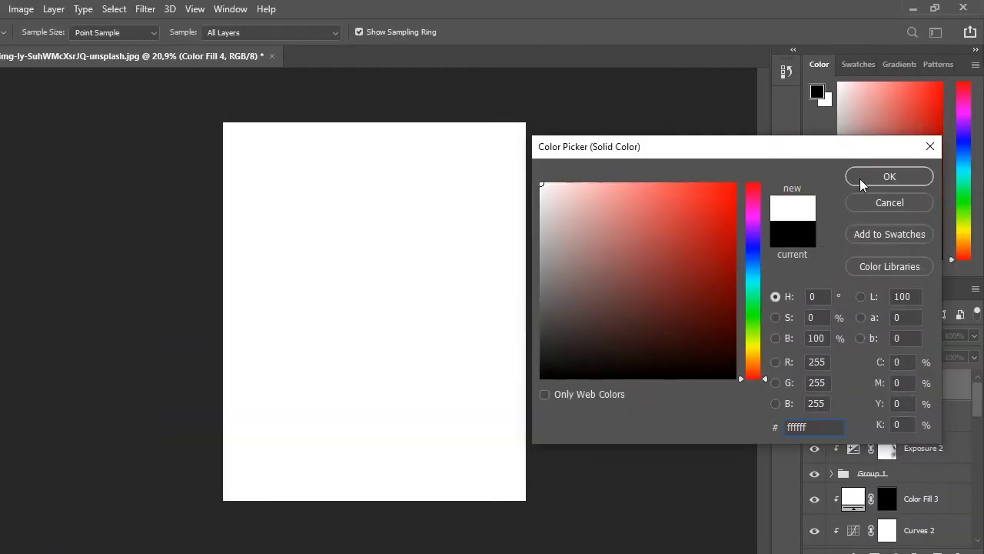
click(860, 178)
right_click(916, 350)
click(768, 277)
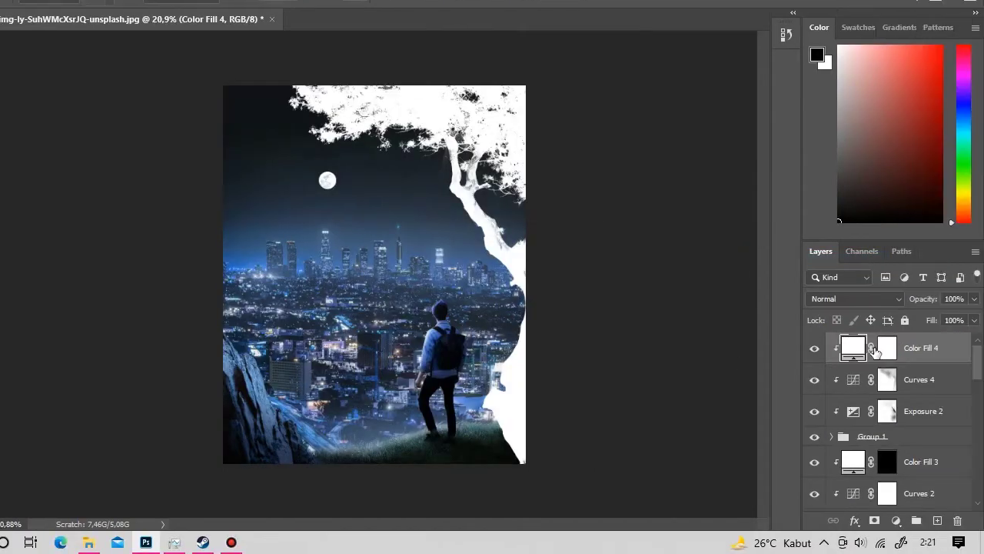
click(884, 349)
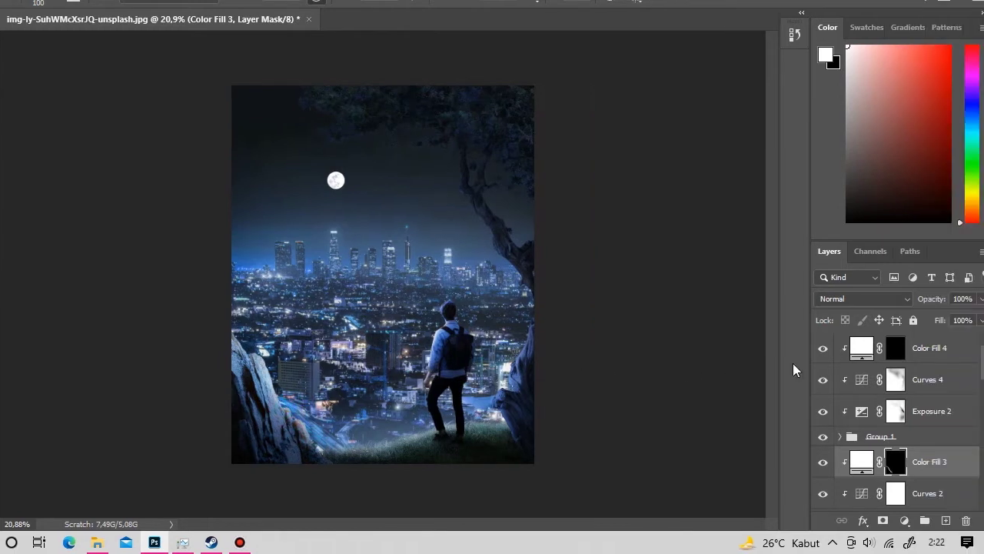
Step: Paint white rim light along the tree trunk's right edge with a 250 px brush at 21% opacity
click(892, 350)
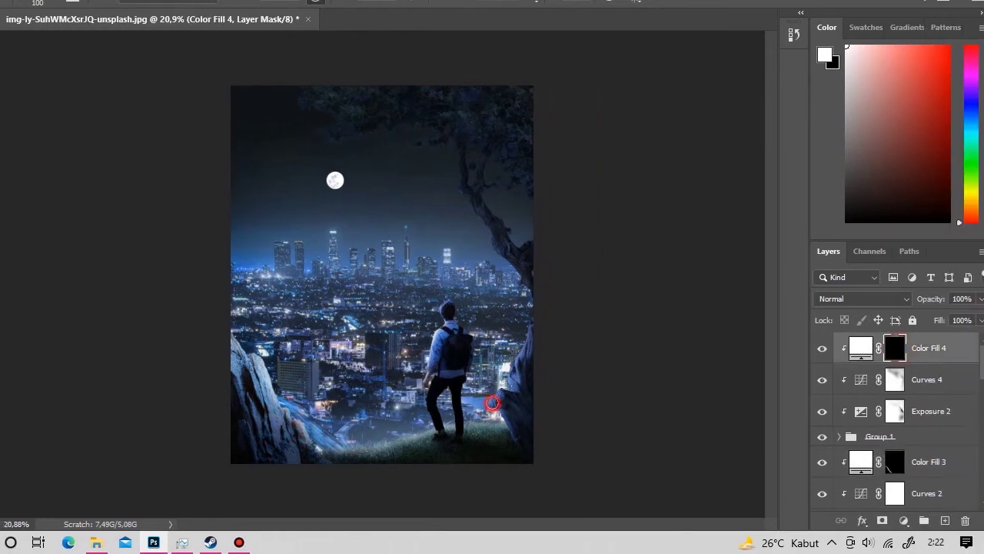
drag(498, 391, 496, 364)
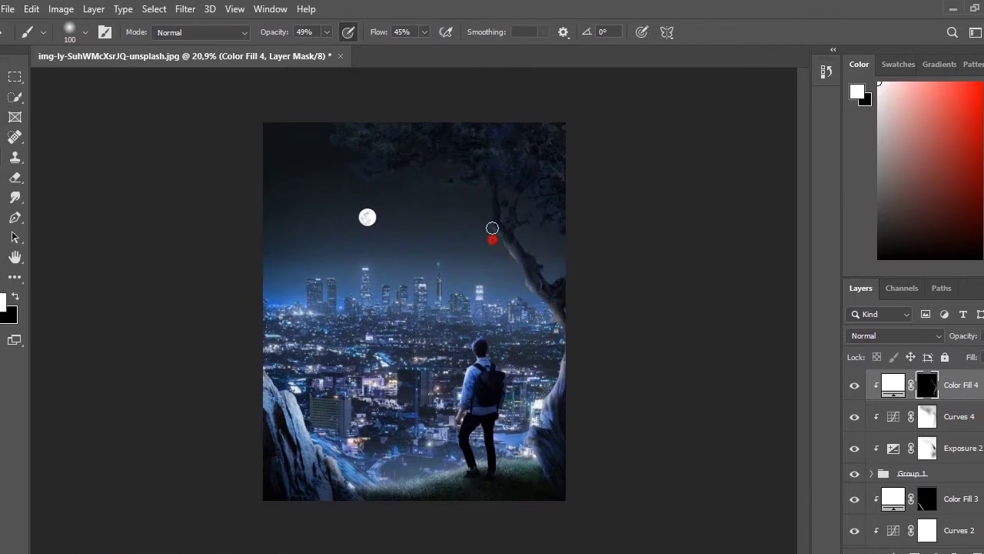
drag(516, 283, 513, 250)
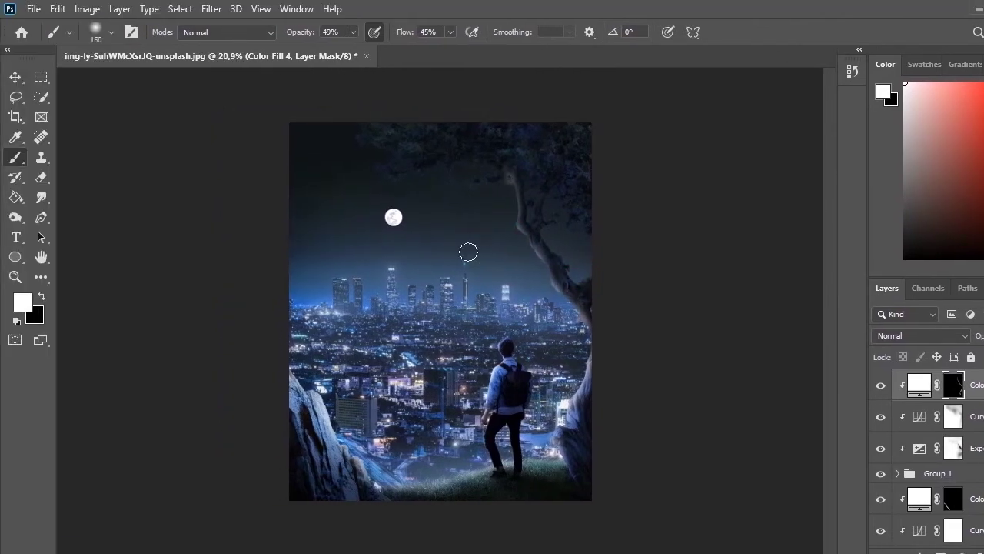
key(bracketright)
key(bracketright)
key(bracketright)
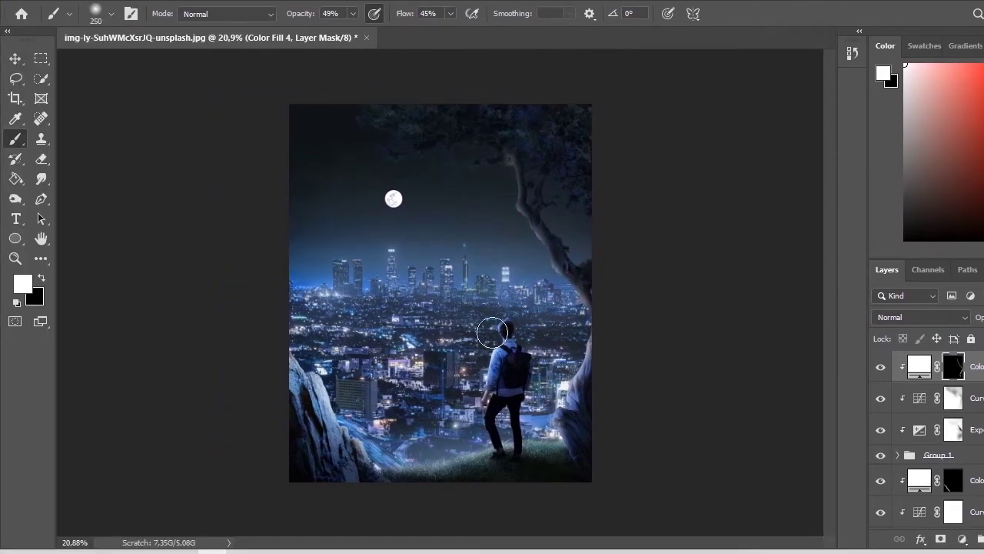
drag(337, 47, 331, 48)
click(484, 174)
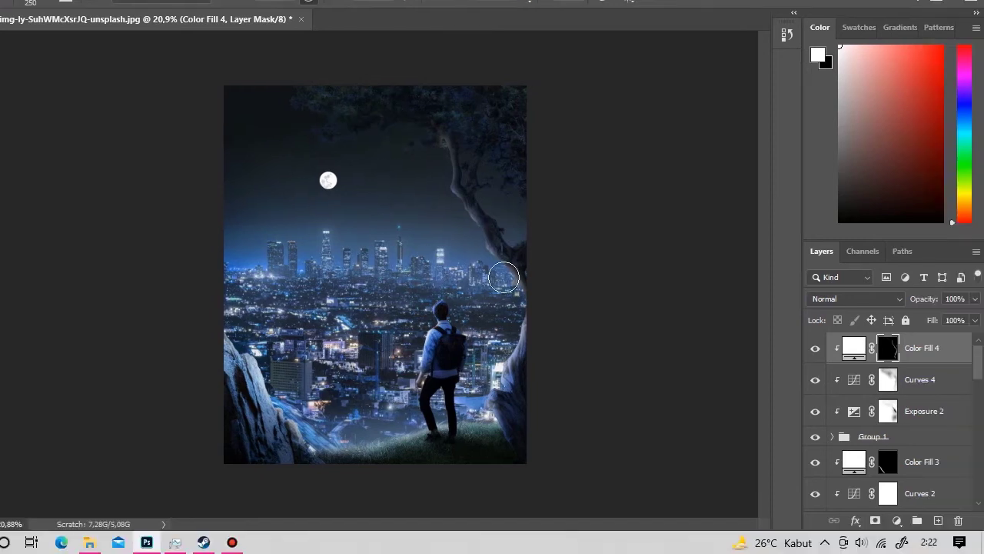
drag(559, 299, 584, 356)
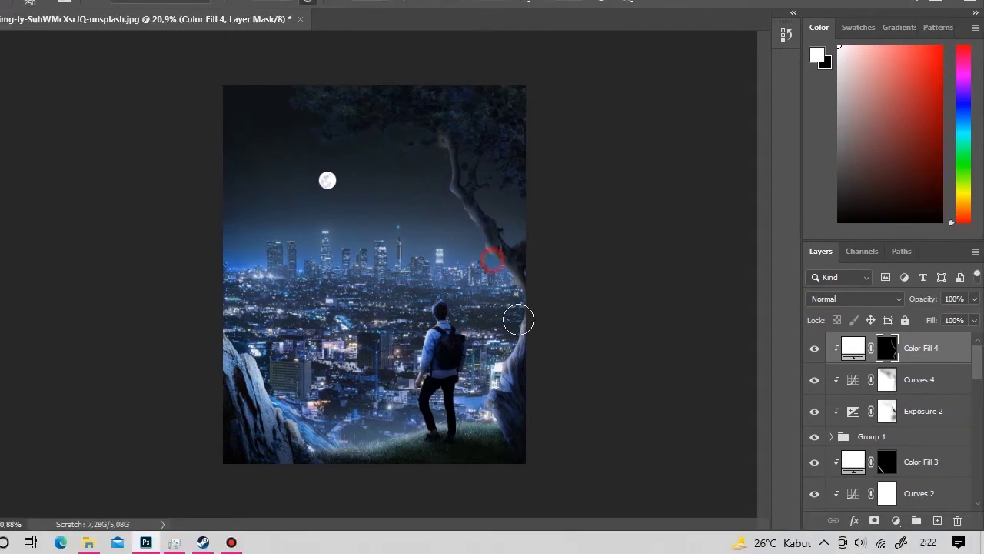
Step: Paint black to remove excess light at the tree's edge, then view the whole image
key(x)
click(453, 237)
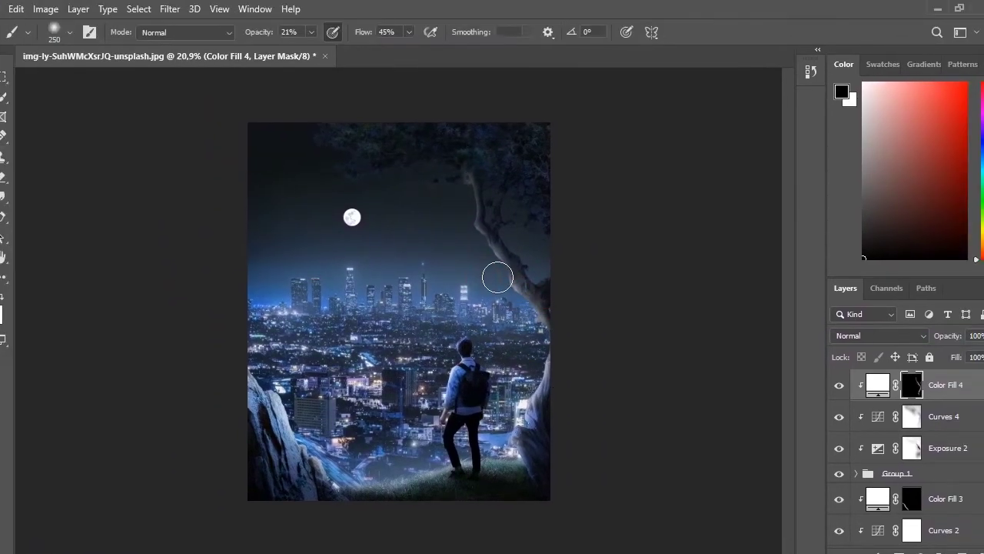
click(522, 311)
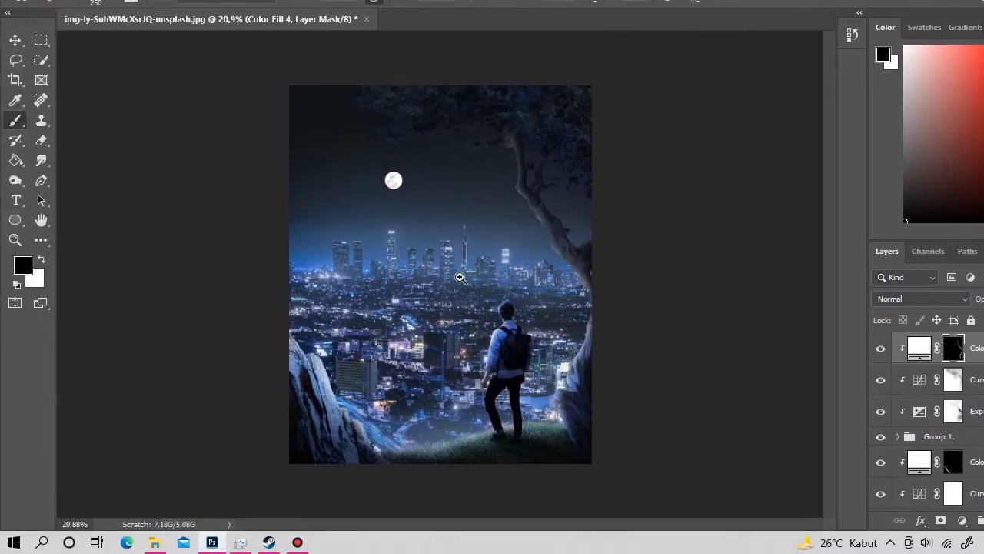
key(z)
mouse_move(530, 411)
mouse_down()
mouse_move(494, 412)
mouse_move(503, 338)
mouse_up()
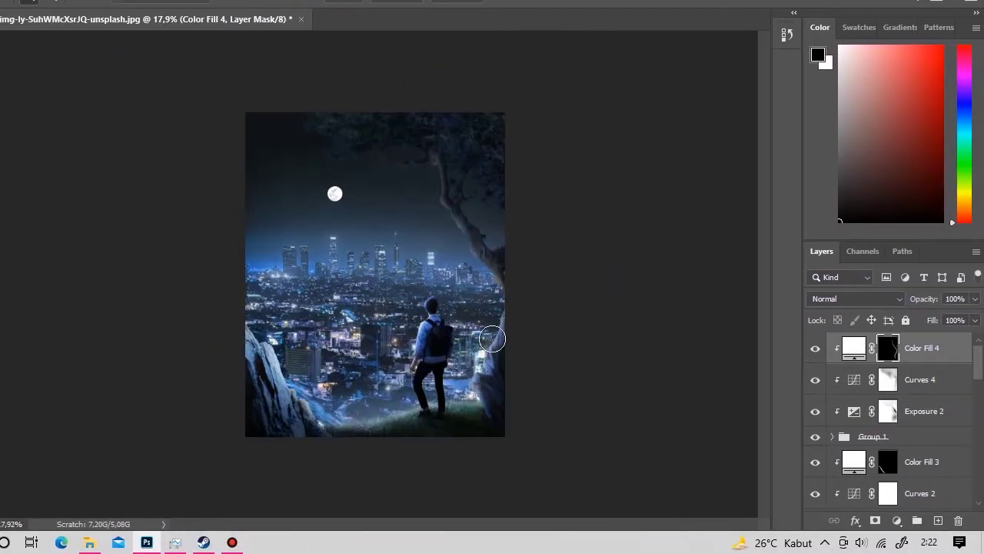
double_click(854, 412)
Step: Push Exposure 2 to -10.38 and paint its mask off the upper tree trunk
drag(716, 238, 686, 241)
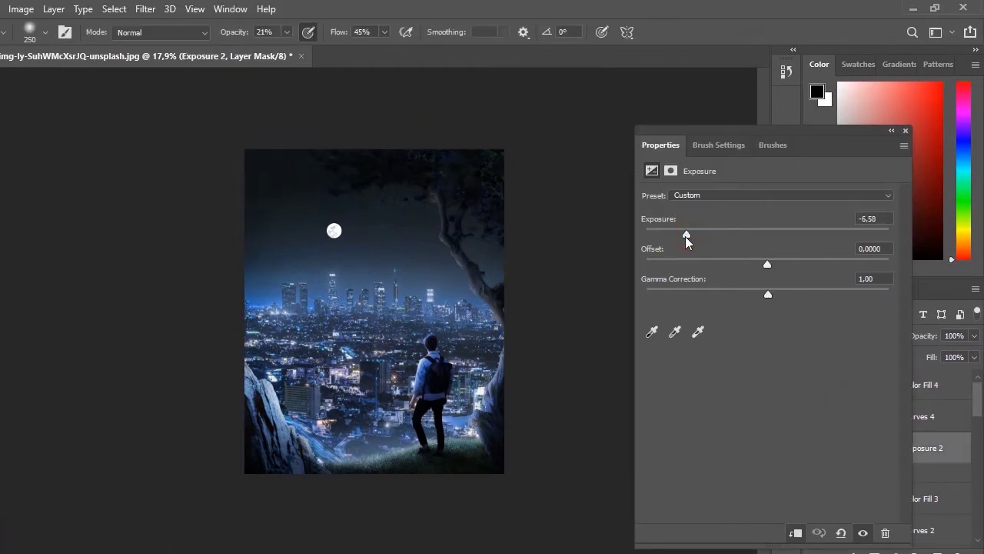
click(906, 131)
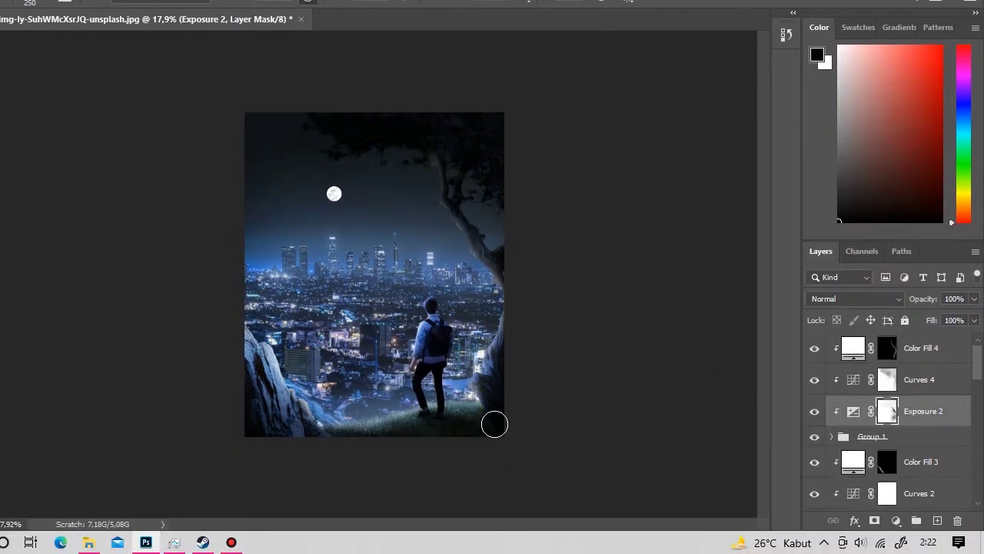
drag(495, 424, 479, 227)
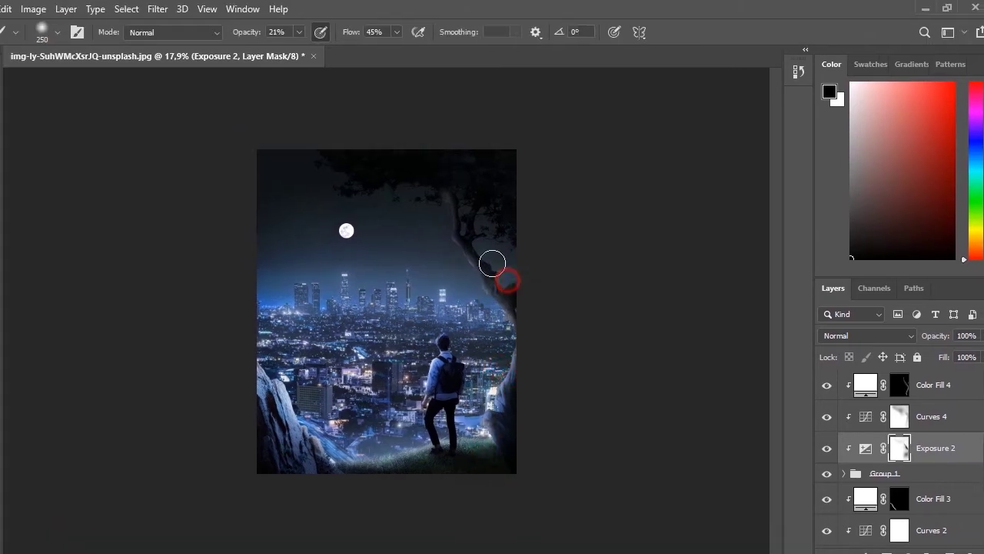
key(x)
click(483, 200)
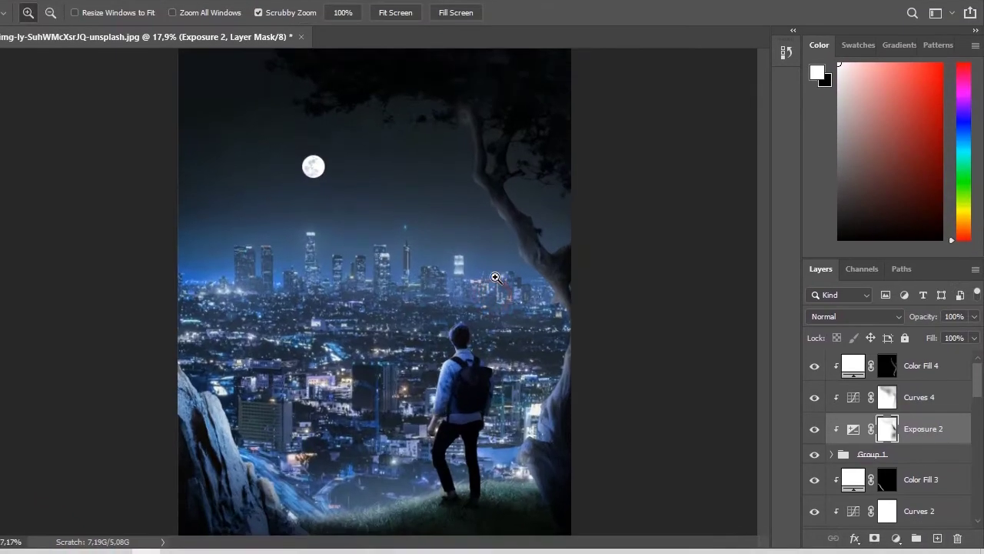
drag(492, 220, 392, 177)
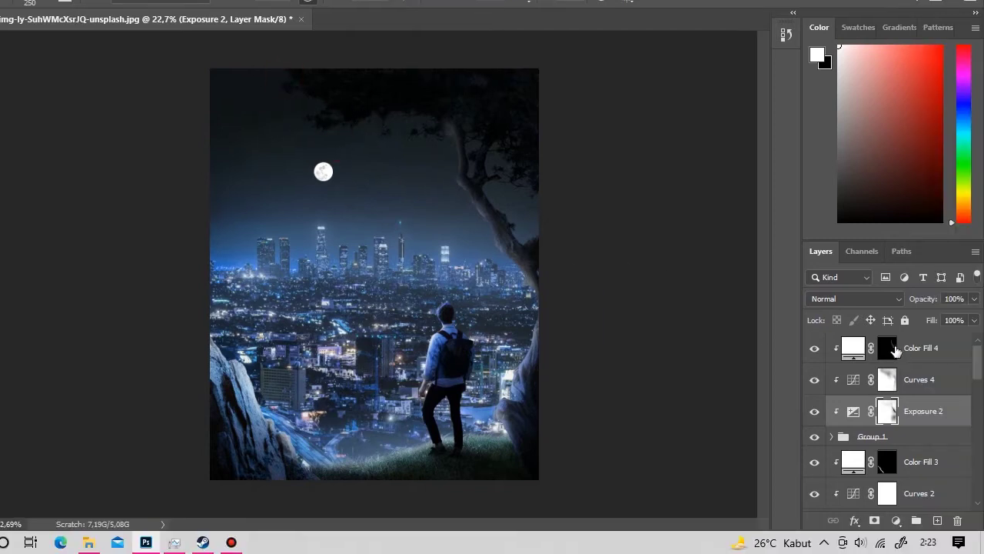
key(alt+bracketright)
click(452, 166)
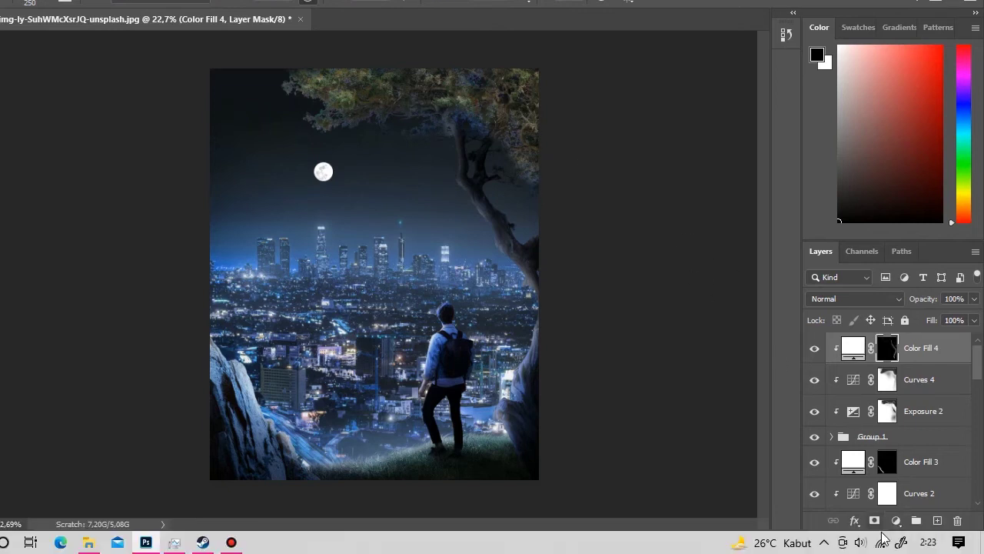
Step: Add Hue/Saturation 5 (Hue +127, Saturation +9, Lightness +13) below Color Fill 4, masked to the tree canopy
click(897, 523)
click(906, 370)
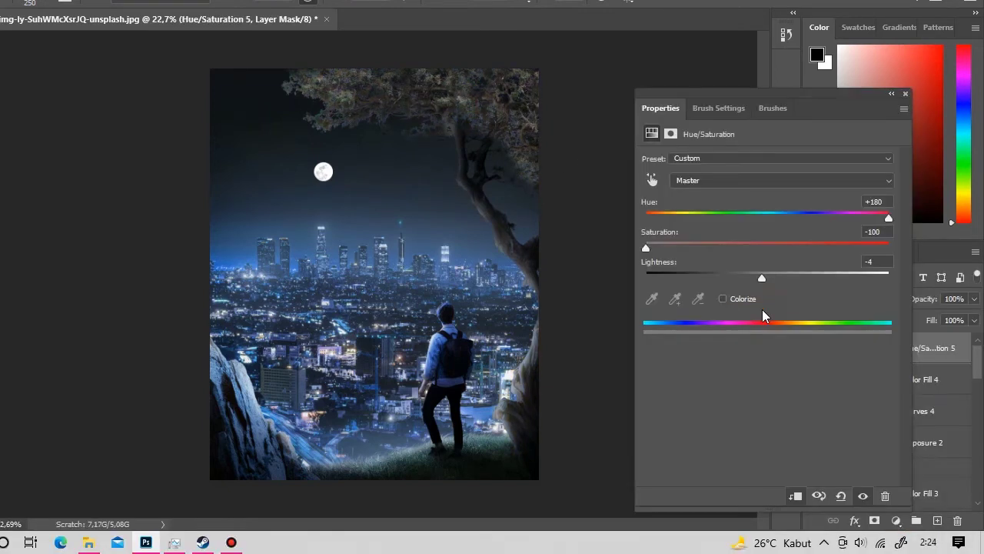
drag(762, 309, 936, 221)
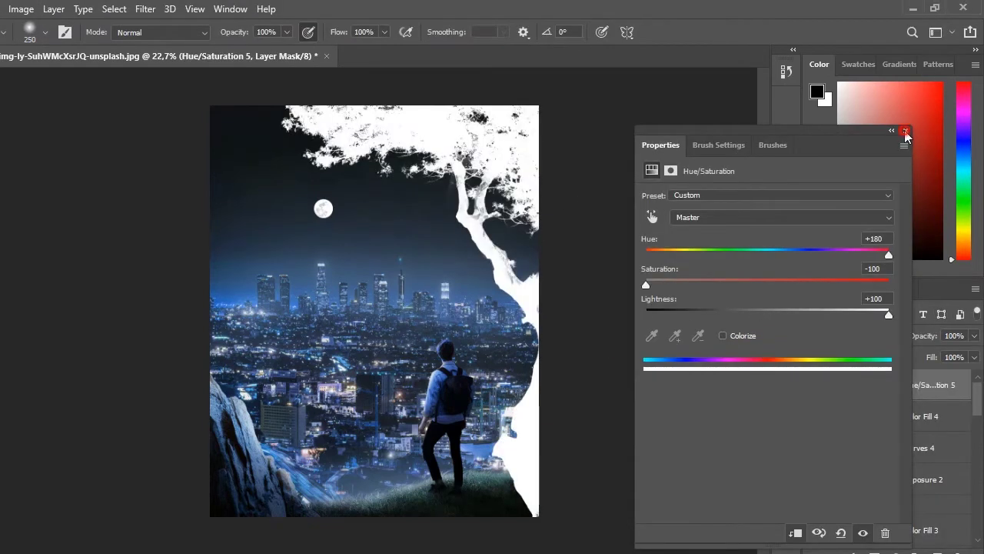
click(905, 130)
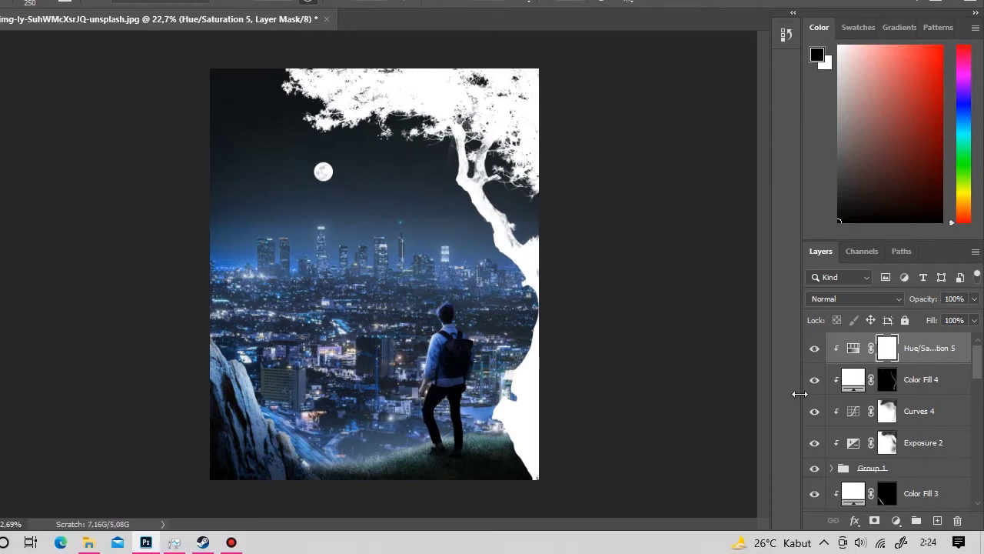
drag(927, 348, 922, 396)
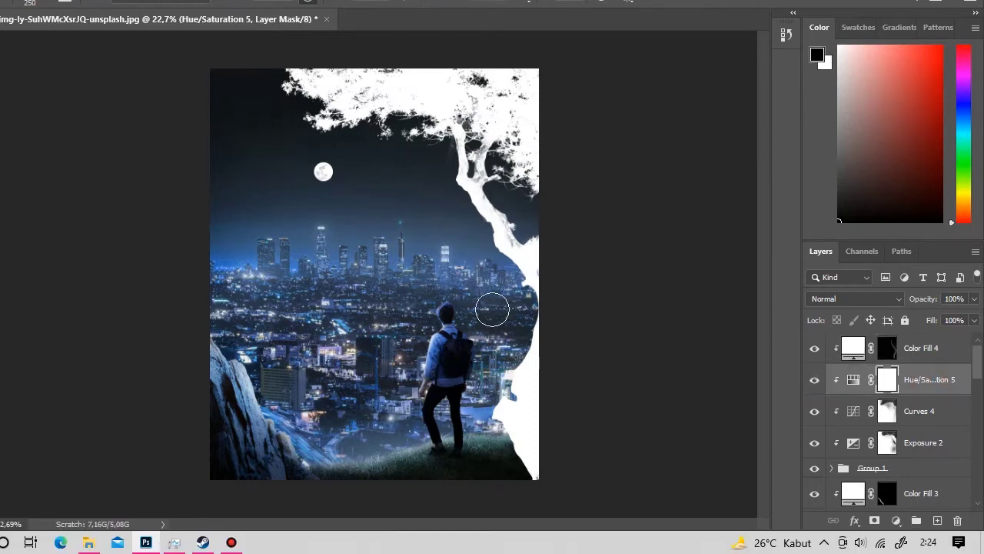
mouse_move(531, 338)
mouse_down()
mouse_move(492, 446)
mouse_move(493, 238)
mouse_up()
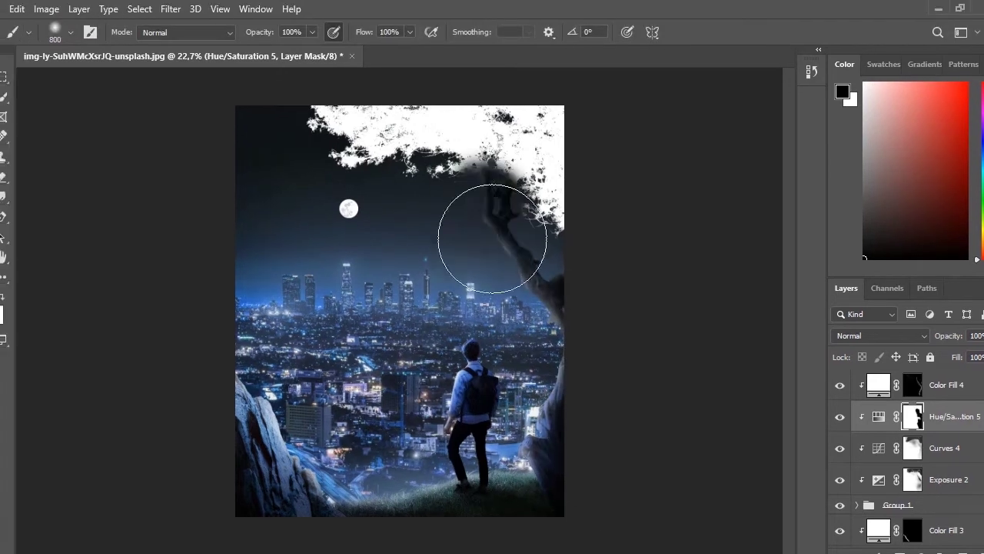
key(])
mouse_move(495, 99)
mouse_down()
mouse_move(494, 121)
mouse_move(418, 131)
mouse_up()
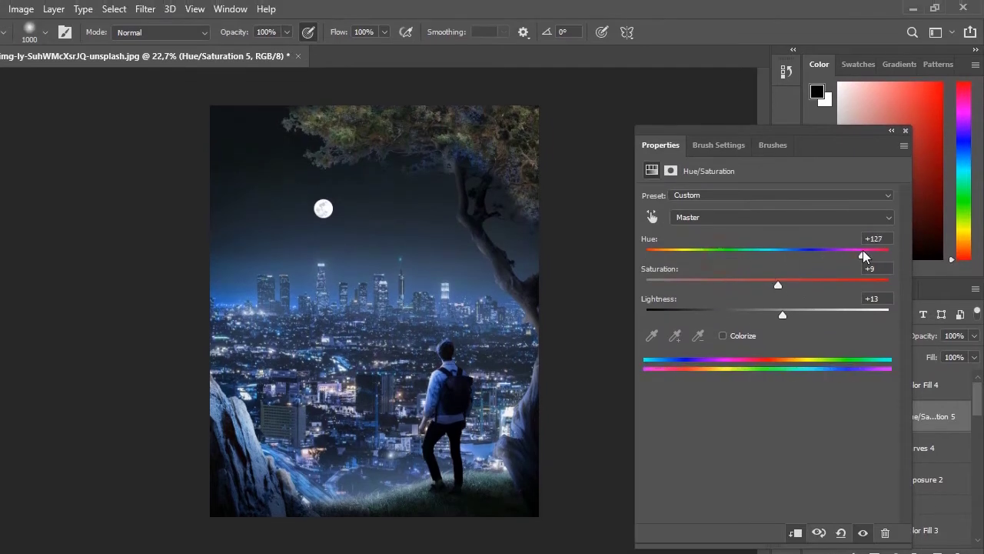
click(905, 131)
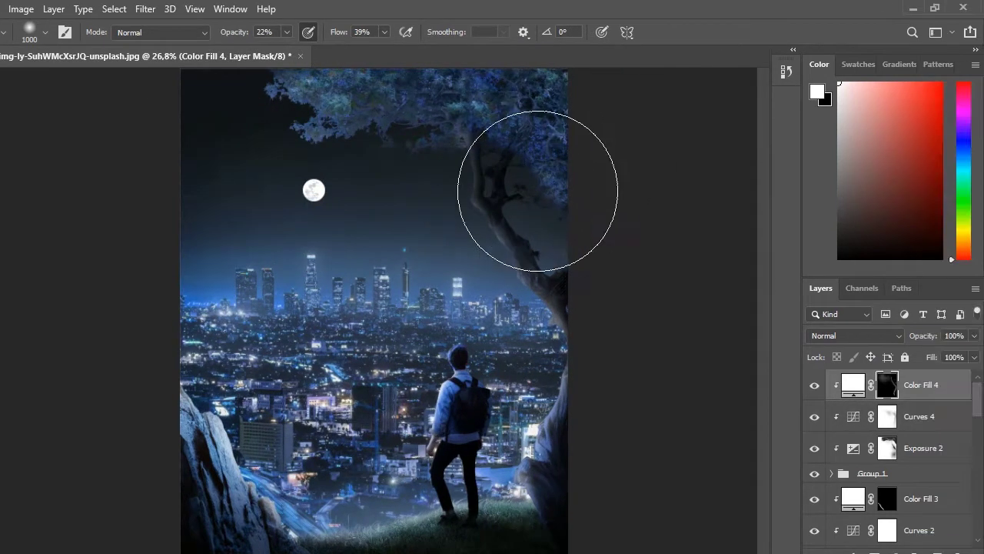
Step: Paint rim light on Color Fill 3's mask along the left rock edge beside the road
key(z)
drag(470, 381, 493, 347)
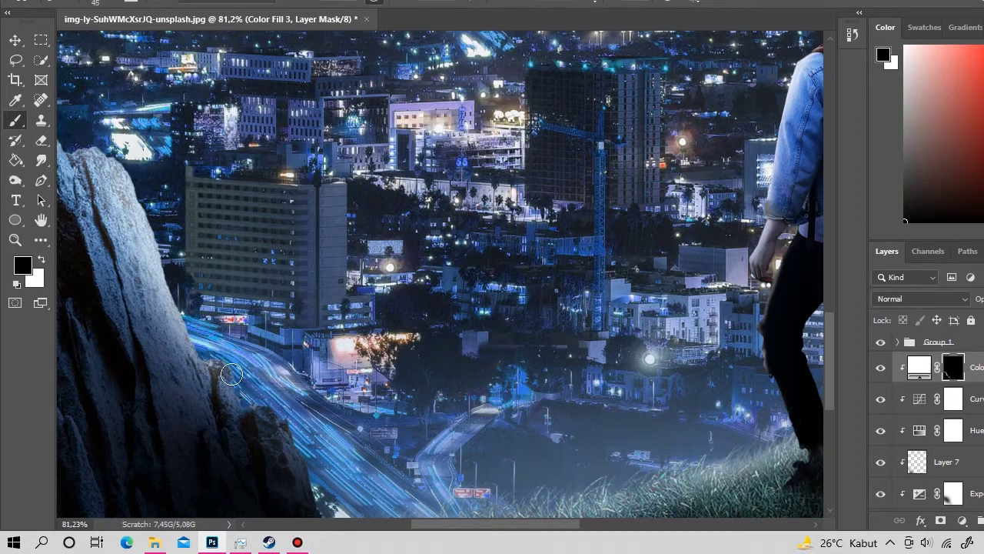
key(x)
click(224, 362)
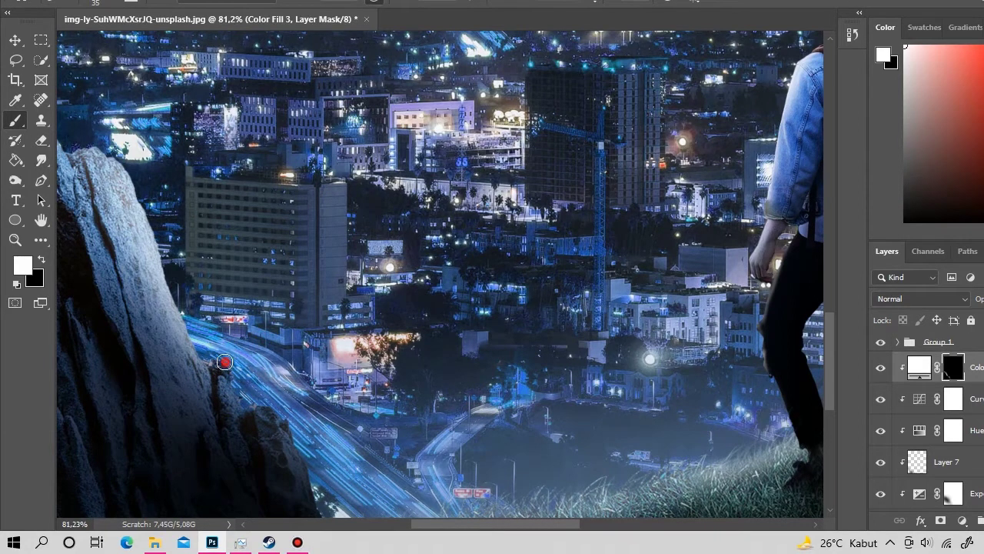
drag(260, 392, 255, 316)
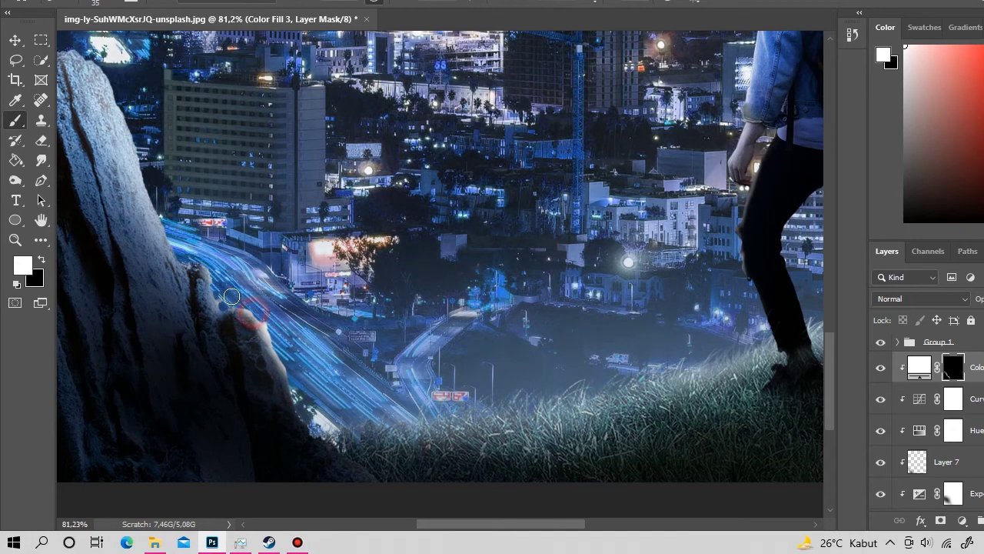
key(x)
drag(231, 296, 315, 431)
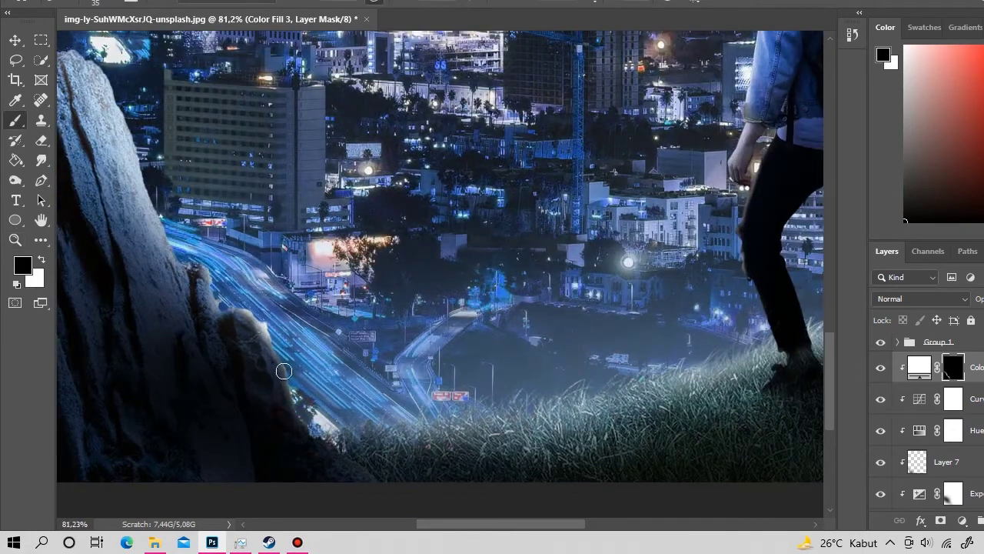
Step: Fit the image on screen and refine the rock-edge light with more white strokes
key(z)
key(ctrl+0)
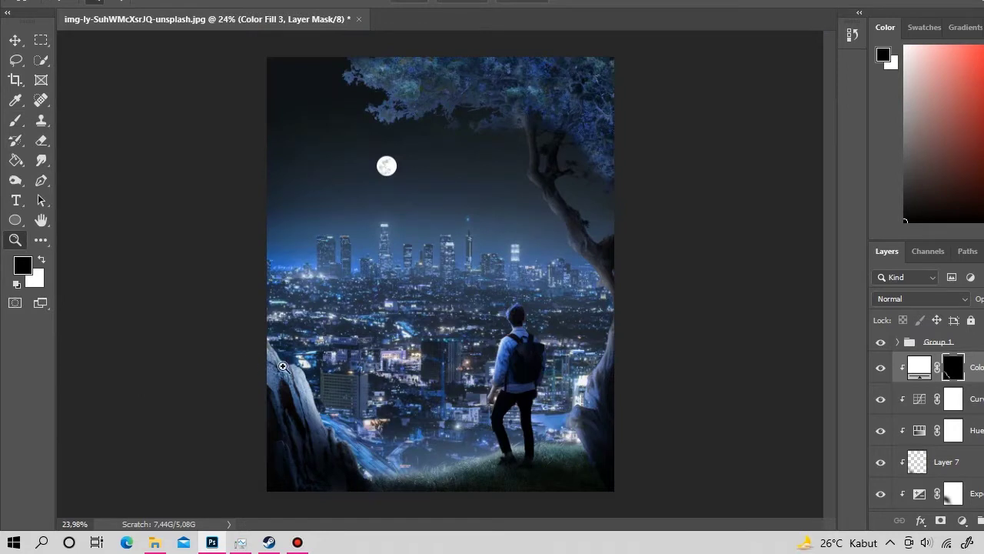
scroll(282, 366, up, 3)
key(b)
key(x)
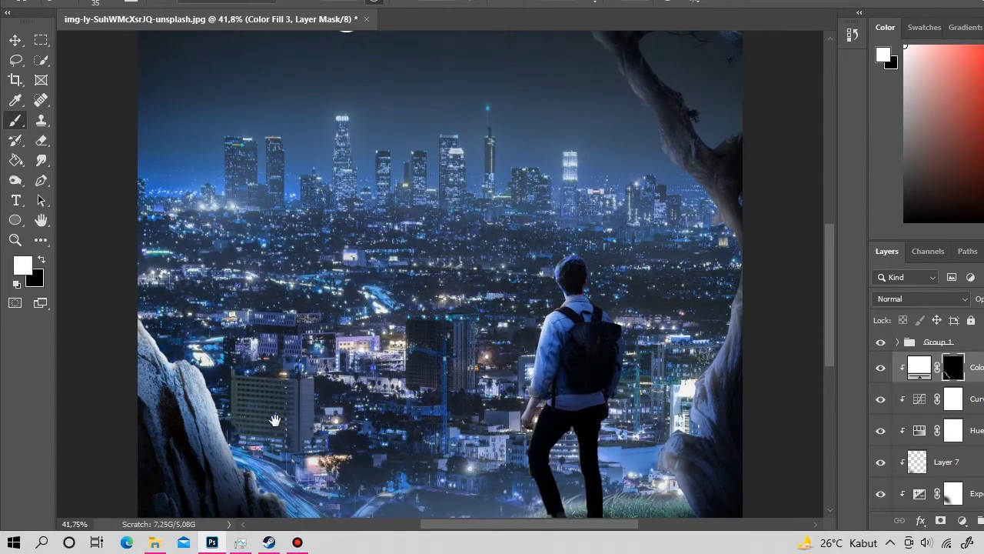
drag(274, 420, 254, 361)
key(z)
scroll(371, 382, down, 4)
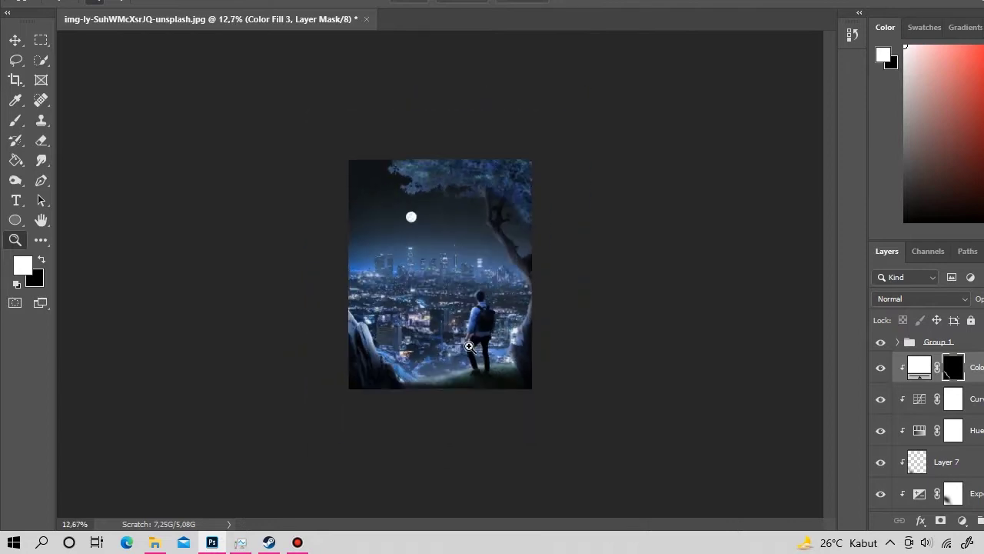
scroll(403, 375, up, 2)
scroll(404, 374, down, 1)
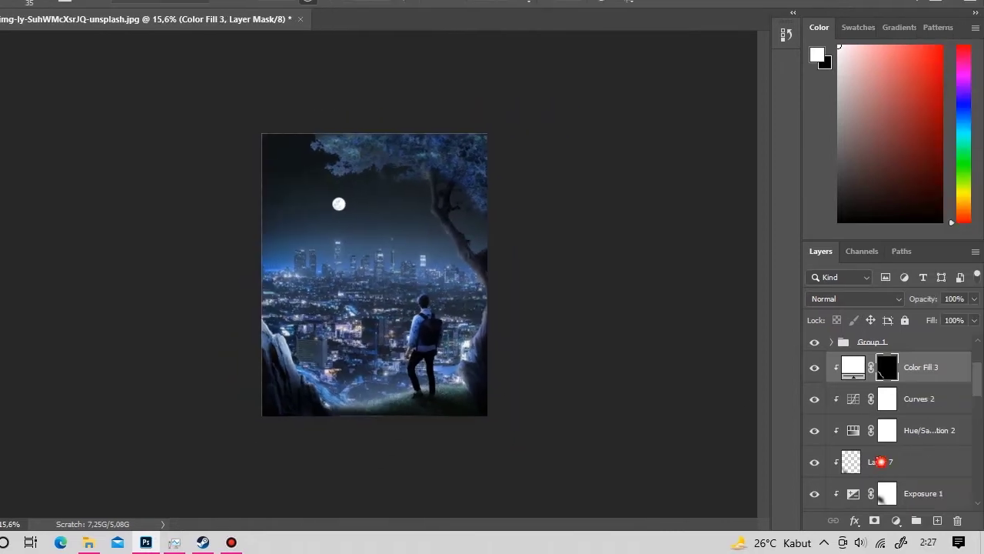
Step: Delete the trial Layer 7 and select Layer 3
click(881, 461)
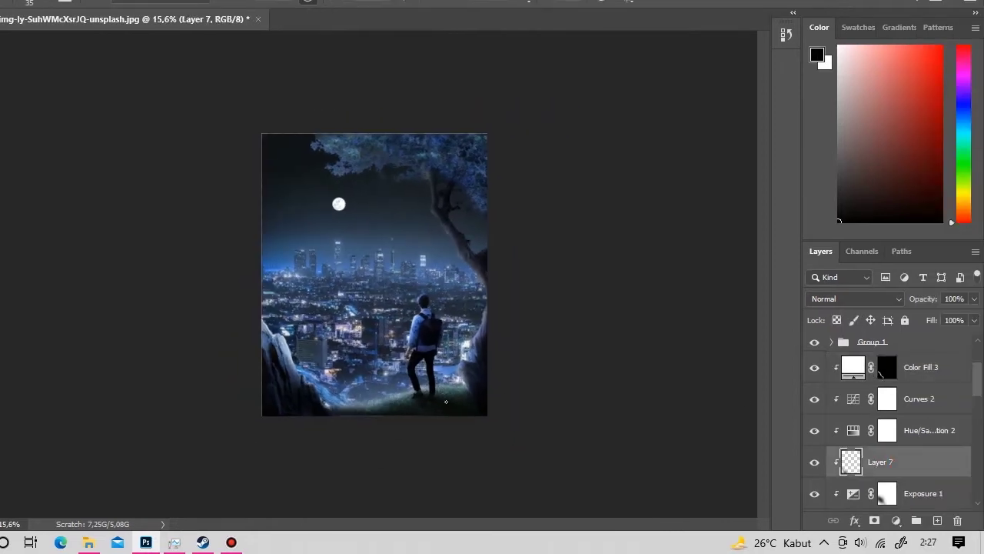
key(x)
click(369, 412)
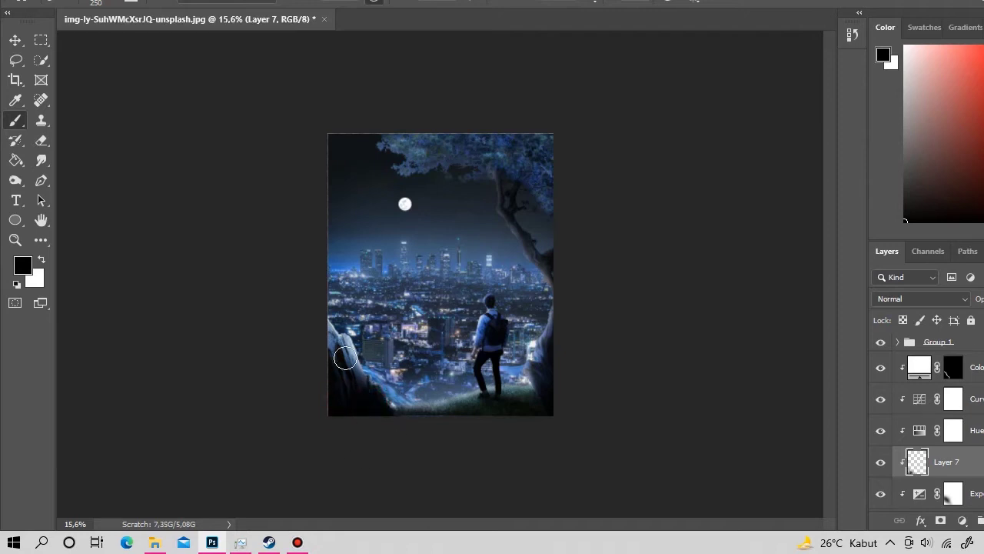
scroll(418, 388, up, 1)
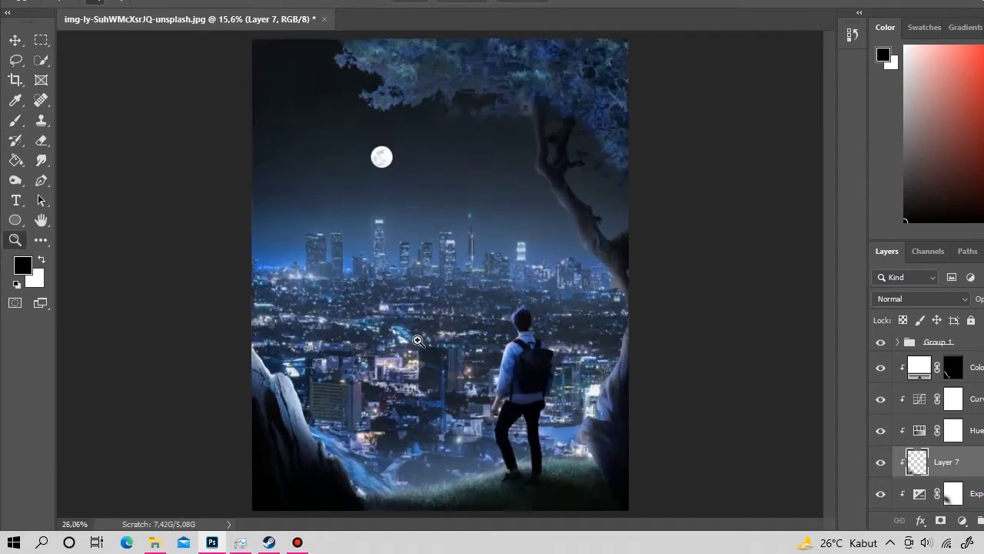
scroll(412, 394, up, 1)
scroll(398, 404, up, 3)
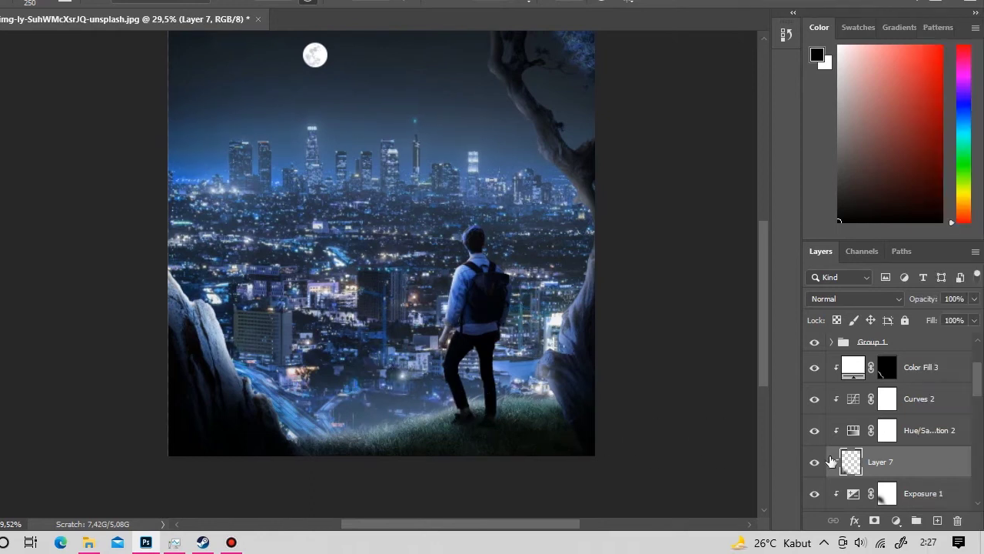
right_click(918, 462)
click(695, 244)
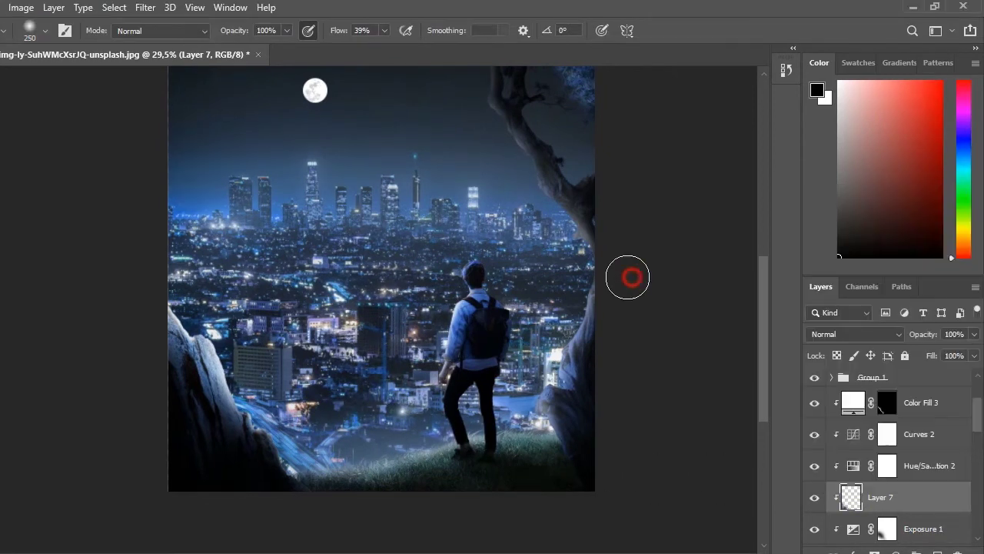
key(Delete)
key(x)
click(870, 492)
key(x)
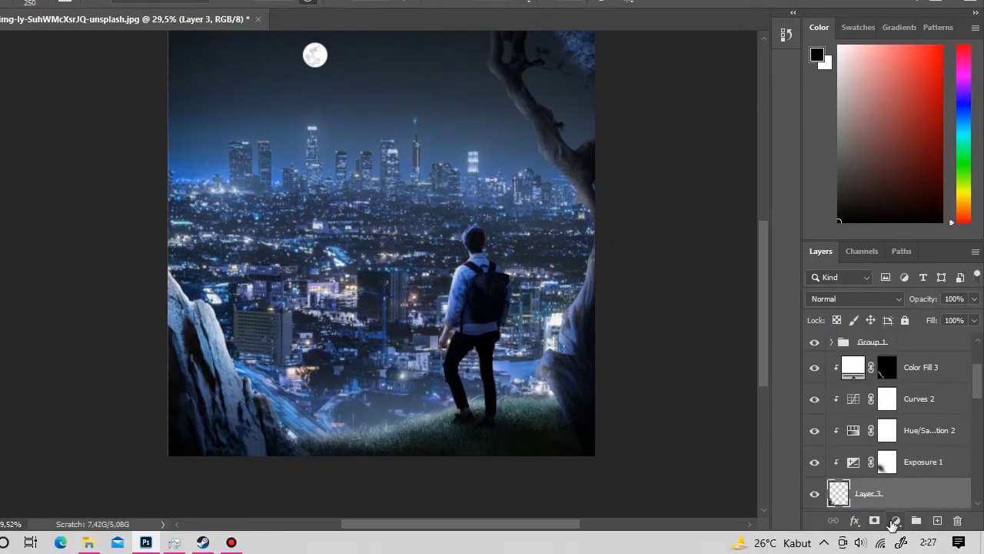
Step: Create a new Layer 7 filled black over the left rock and add a layer mask
click(937, 521)
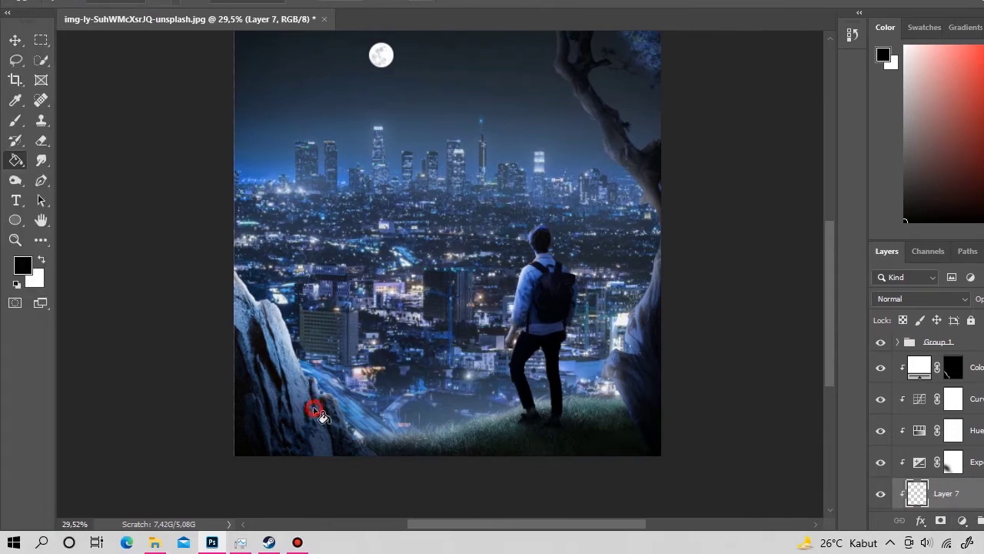
click(315, 409)
key(b)
key(x)
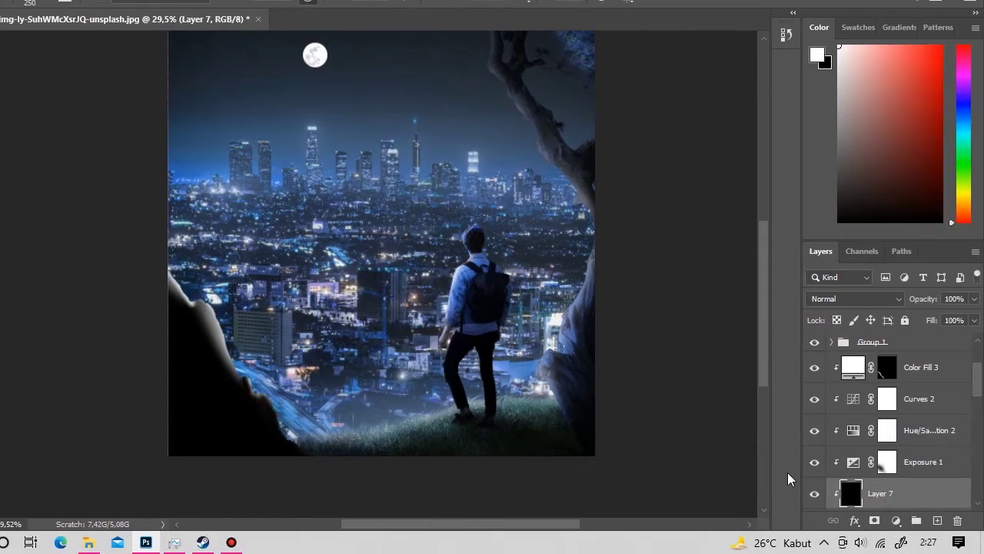
click(941, 521)
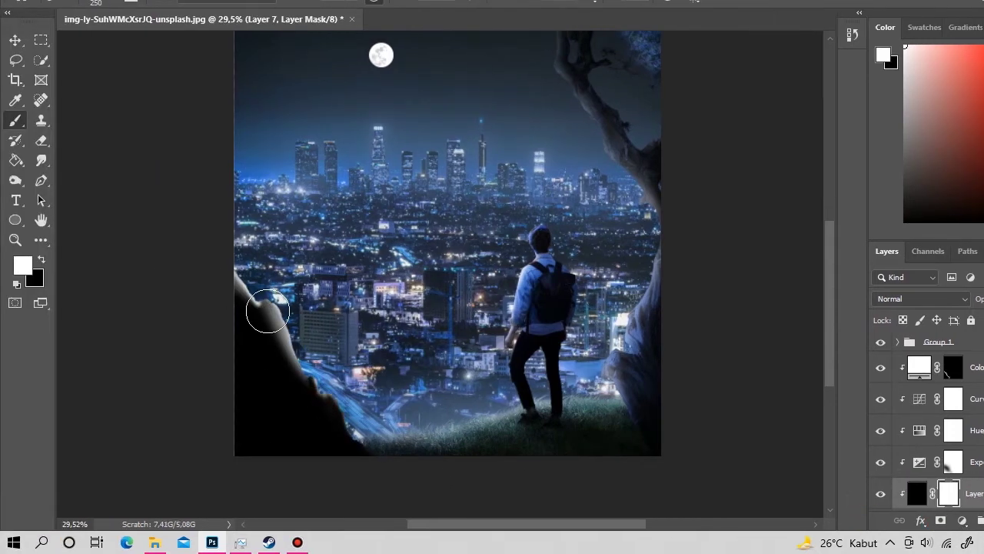
key(x)
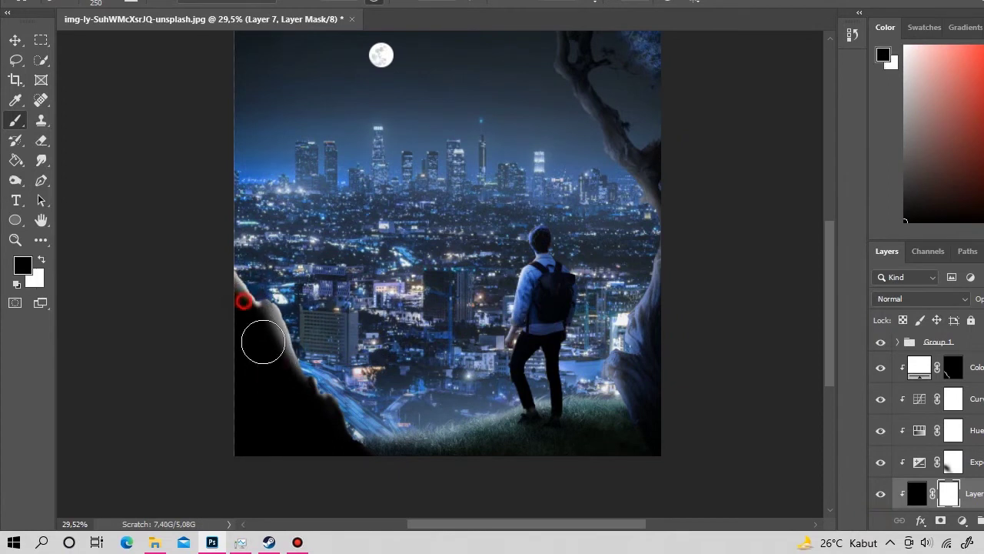
Step: Brush the Layer 7 mask at low opacity to reveal the rock's lit edge and shade its face
mouse_move(261, 340)
mouse_down()
mouse_move(286, 342)
mouse_move(303, 390)
mouse_move(226, 341)
mouse_move(326, 394)
mouse_up()
key(x)
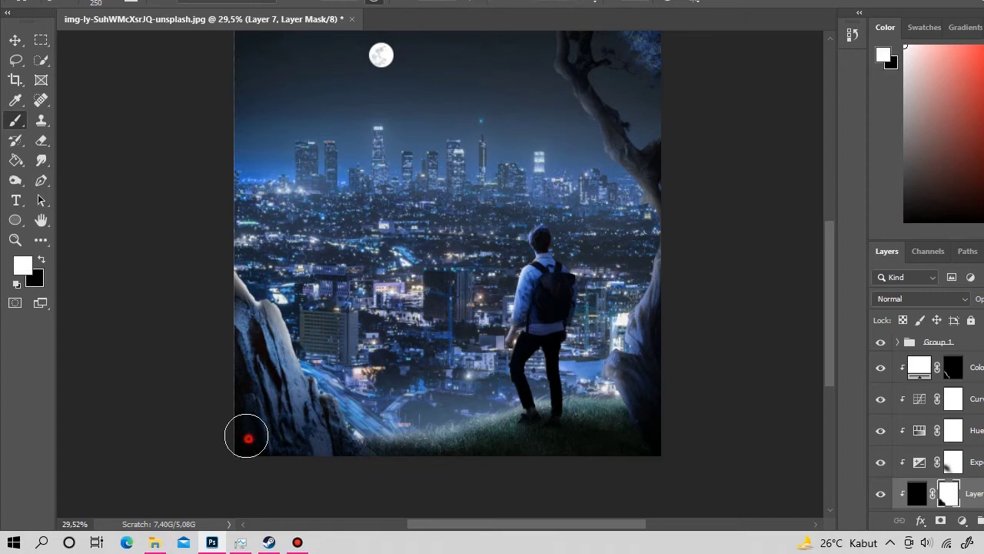
drag(246, 433, 293, 437)
click(215, 347)
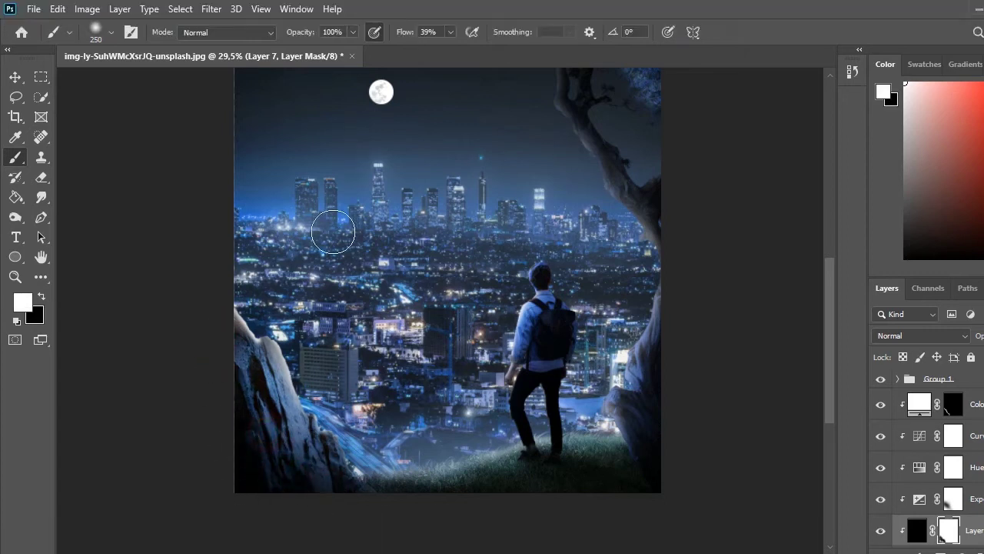
click(354, 33)
click(450, 32)
drag(451, 49, 456, 49)
drag(270, 346, 259, 325)
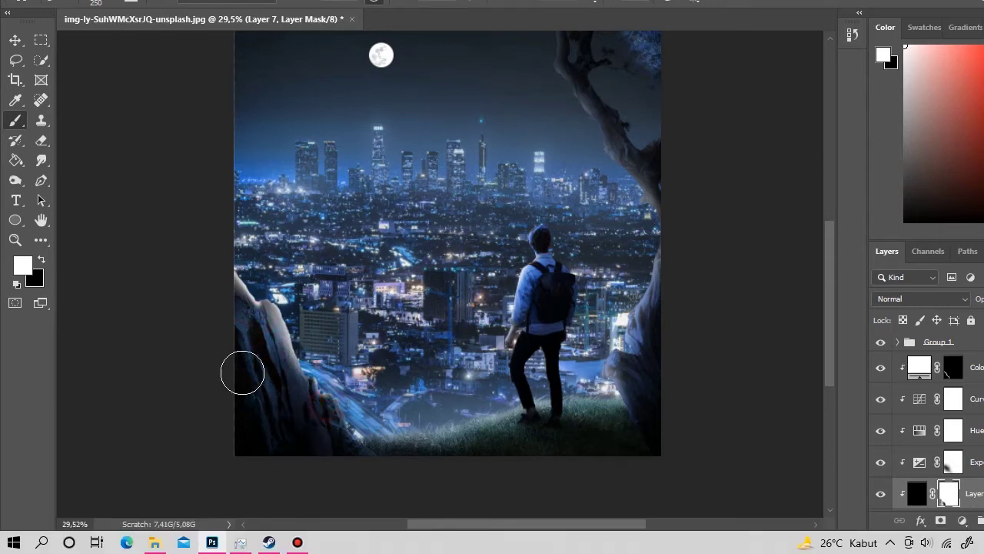
scroll(372, 459, down, 2)
scroll(330, 423, down, 2)
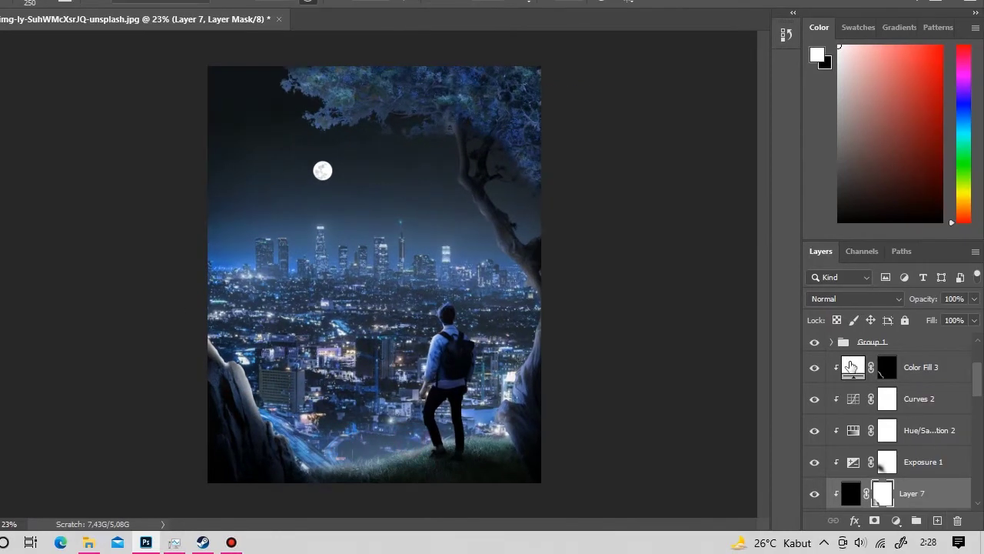
Step: Change Color Fill 3's colour to a light blue, #76baff
double_click(849, 365)
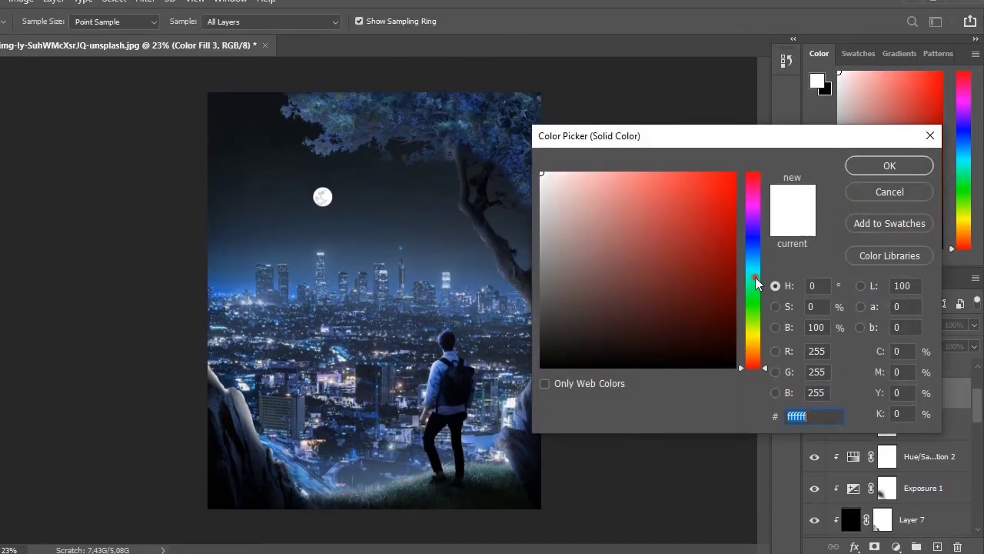
drag(758, 285, 757, 262)
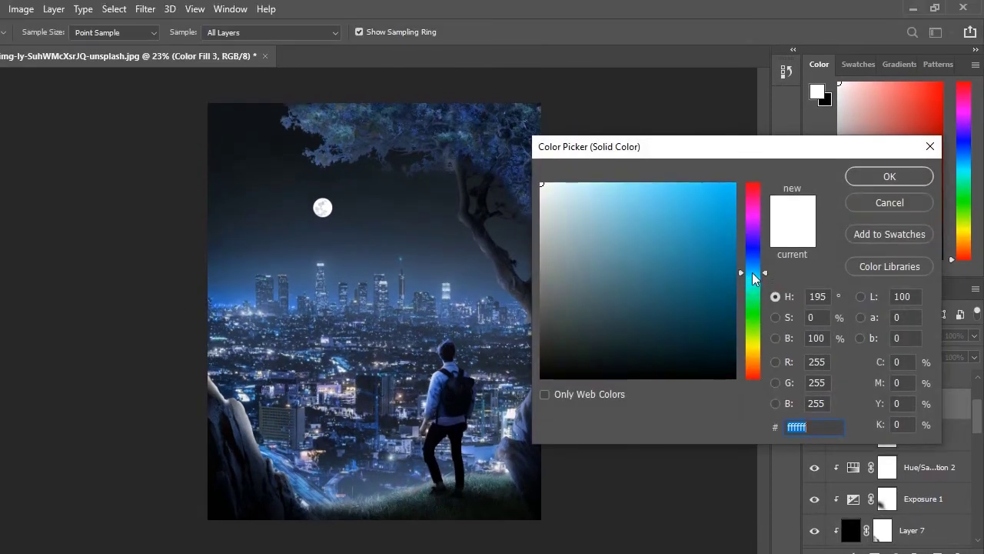
click(630, 183)
drag(630, 193, 604, 184)
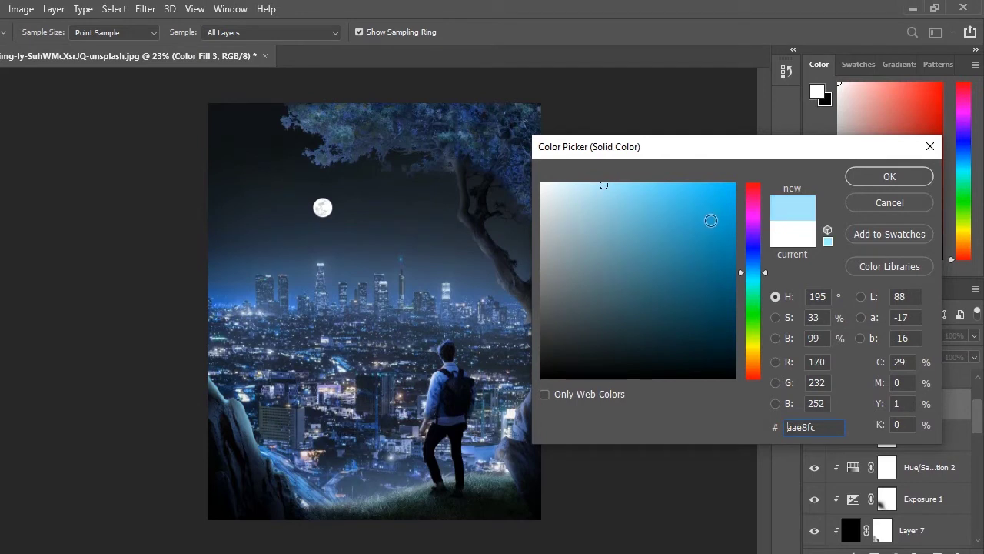
drag(756, 277, 756, 269)
click(863, 176)
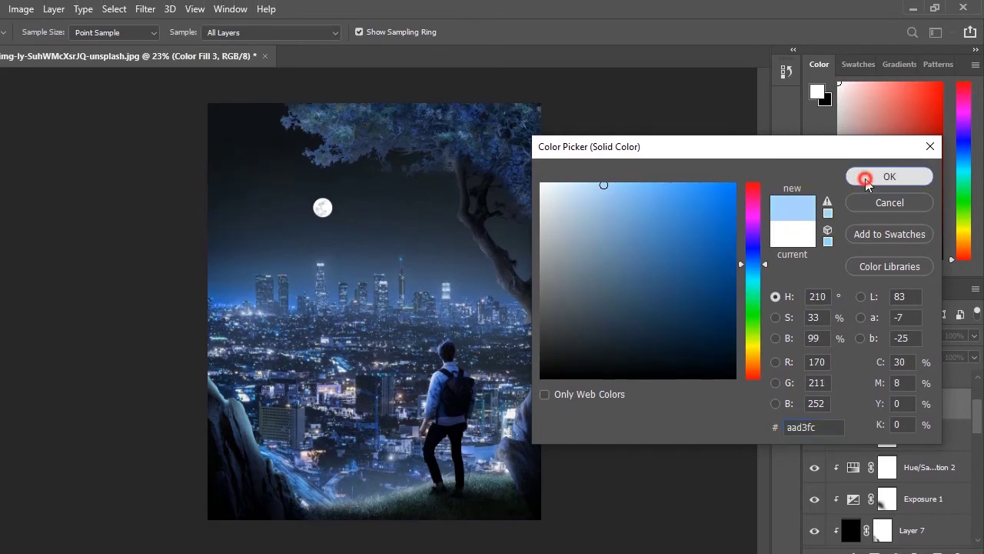
double_click(849, 403)
click(722, 196)
drag(722, 196, 661, 171)
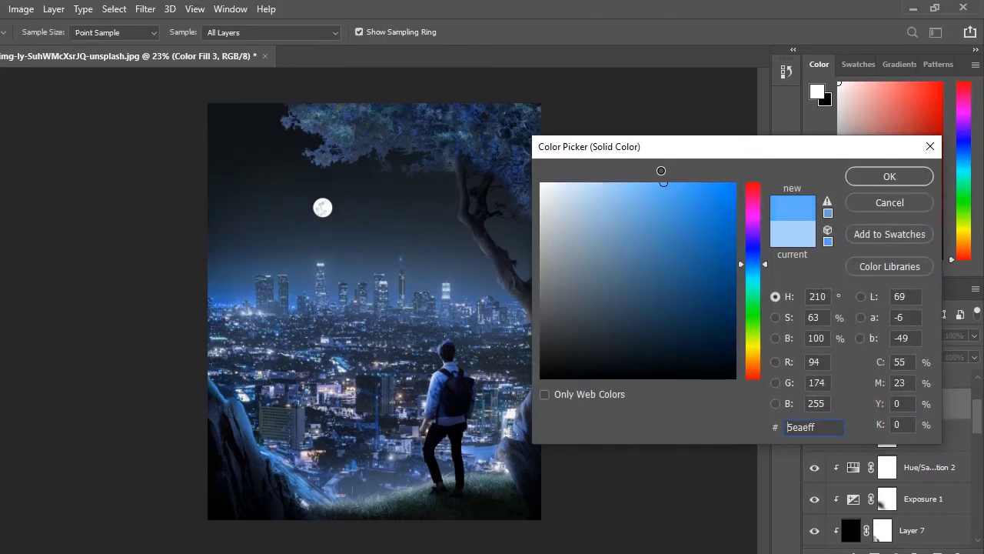
click(864, 176)
Step: Target Color Fill 3's mask and set a smaller, lower-opacity soft brush
scroll(256, 428, up, 3)
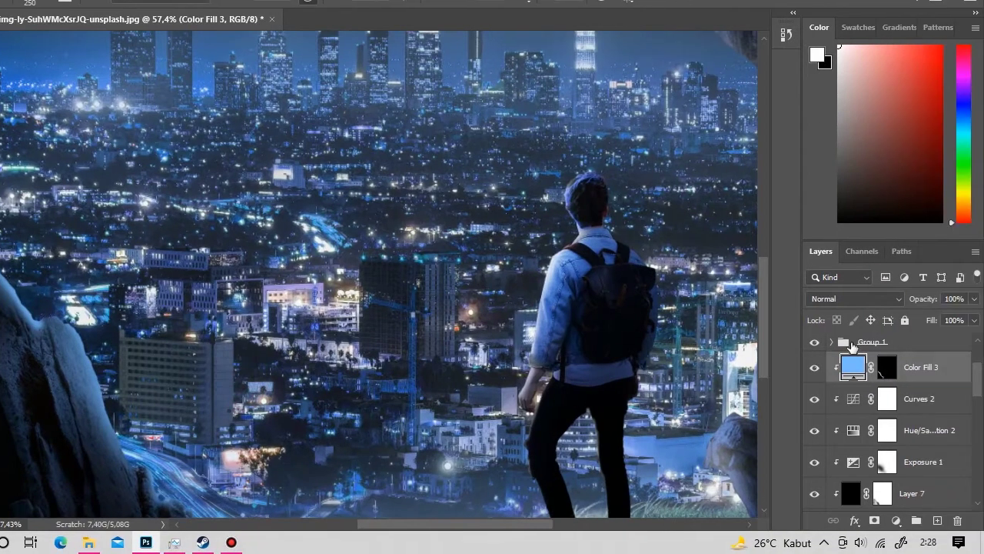
click(885, 368)
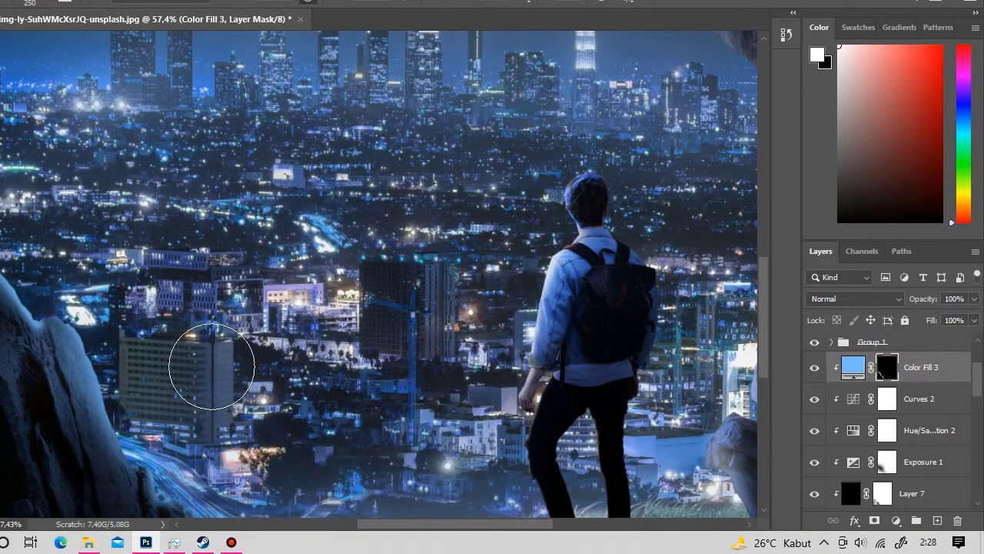
key(bracketleft)
key(bracketleft)
click(353, 32)
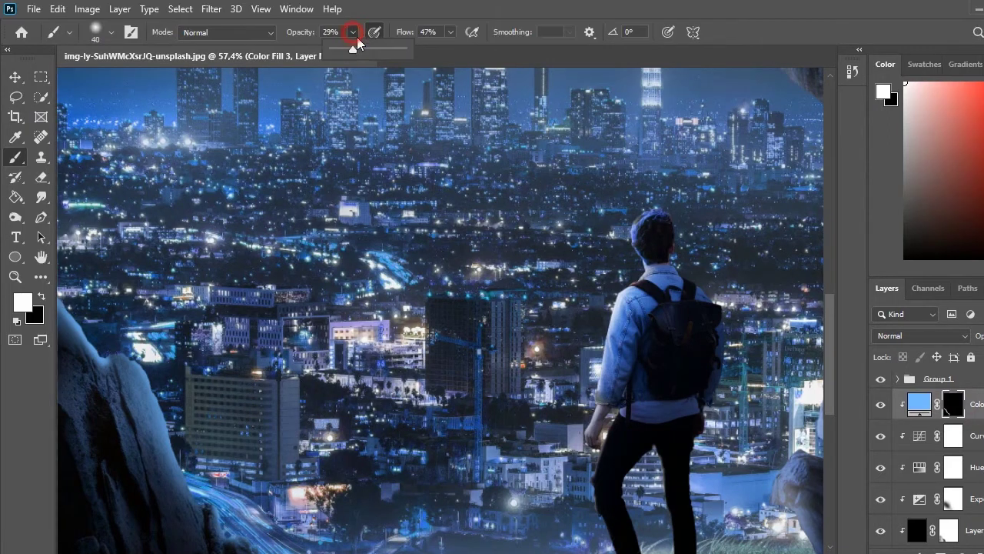
key(bracketleft)
key(bracketleft)
key(bracketleft)
key(0)
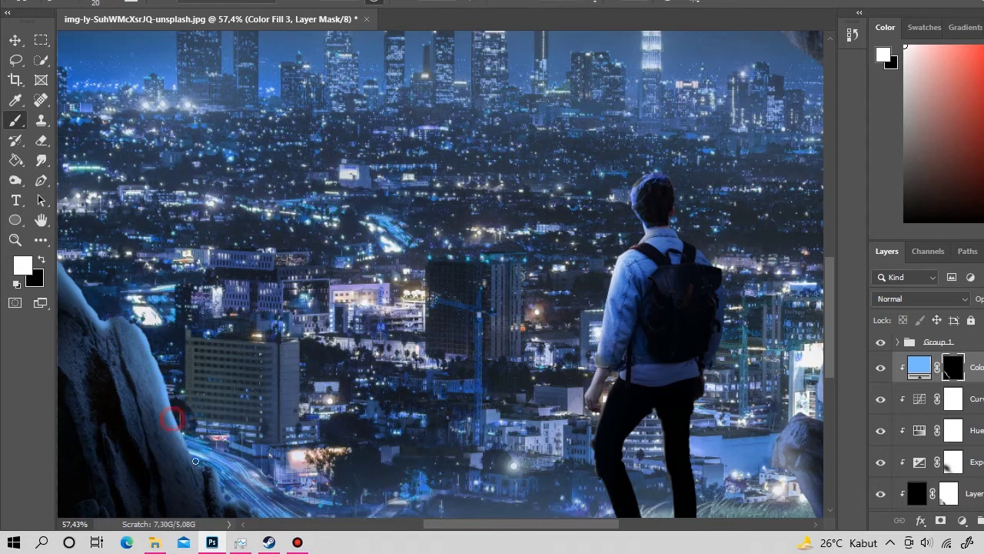
Step: Paint white strokes down the left rock's edge to form the blue rim light
drag(224, 446, 189, 347)
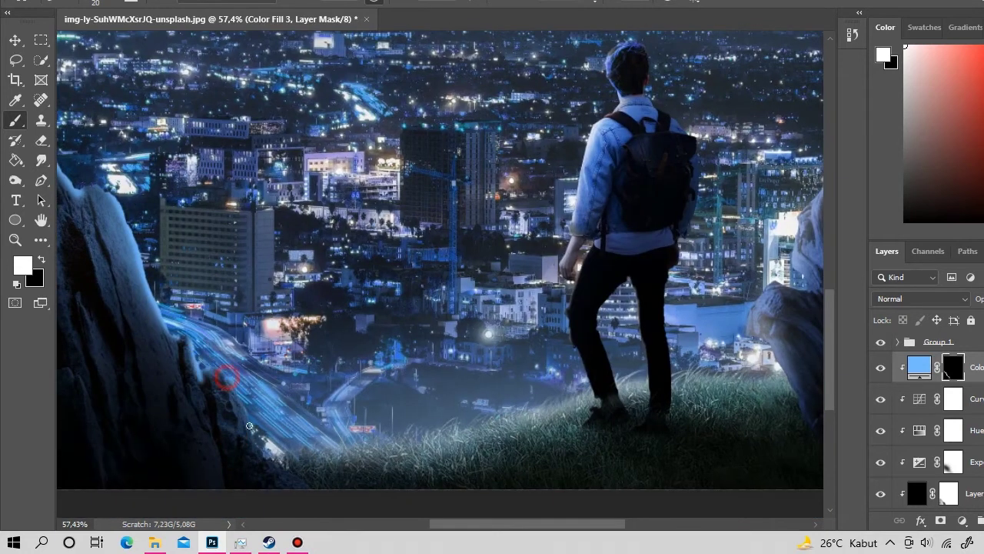
scroll(255, 403, left, 3)
scroll(228, 342, up, 2)
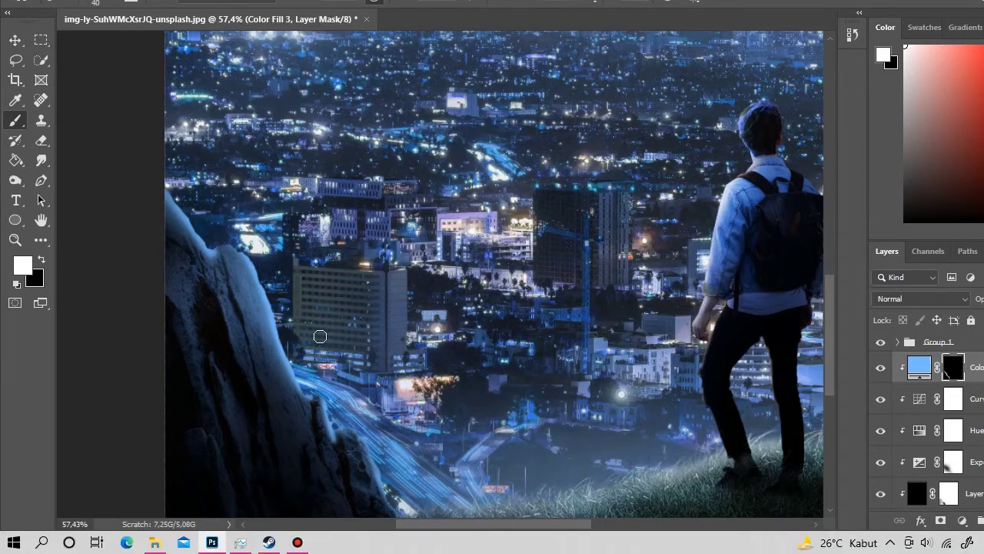
scroll(275, 403, down, 2)
drag(198, 368, 214, 413)
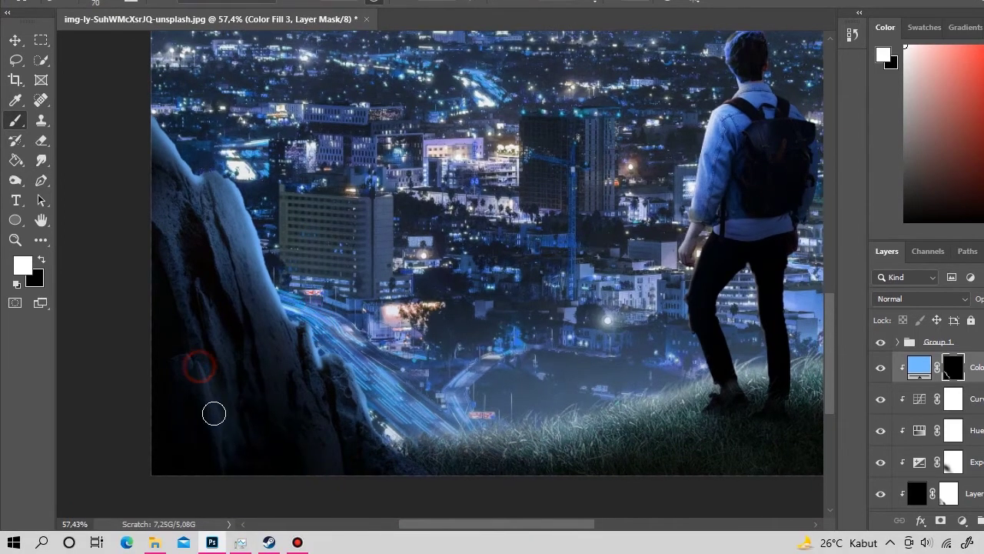
drag(291, 387, 367, 482)
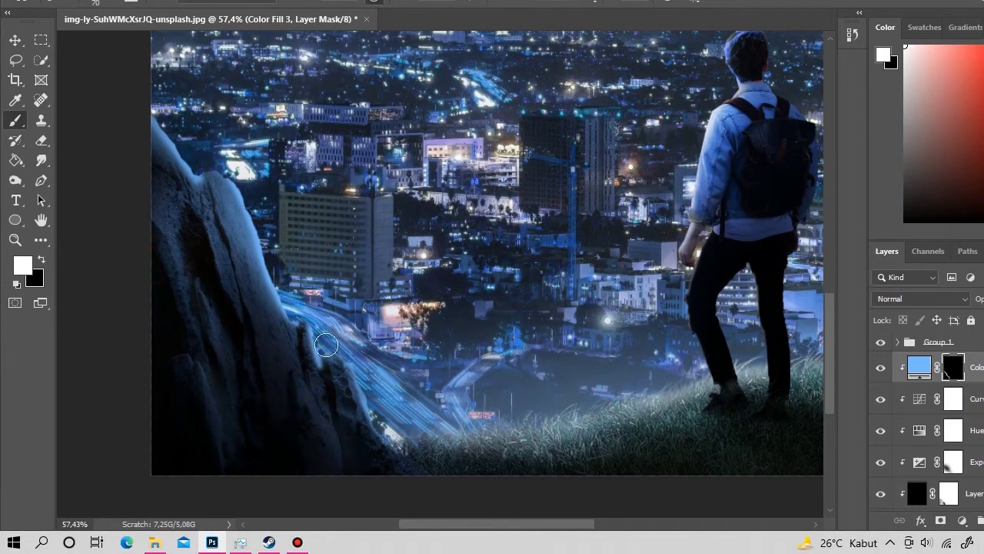
scroll(433, 411, down, 5)
scroll(484, 385, up, 2)
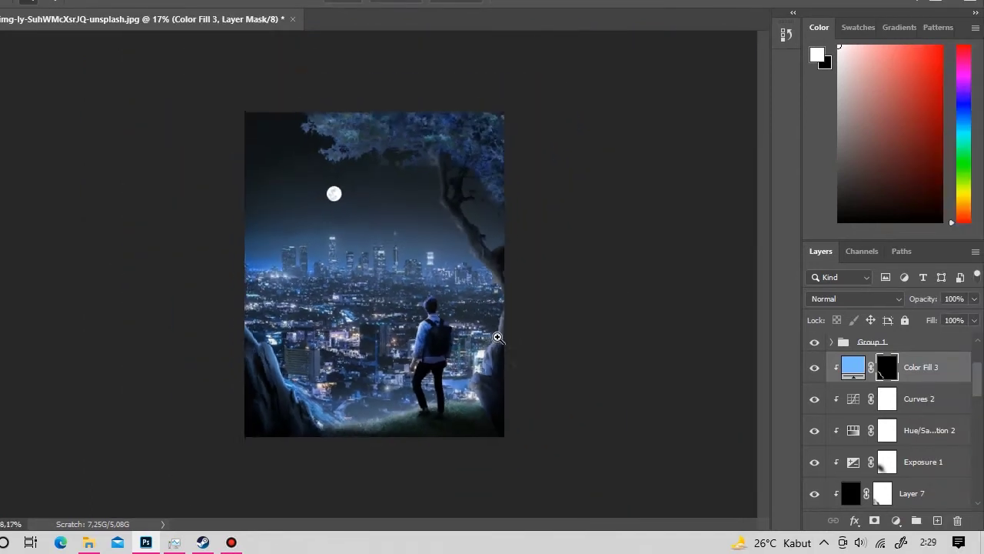
Step: Add a Curves adjustment above Layer 0, lifting the midpoint from 111 to 165
scroll(849, 463, down, 2)
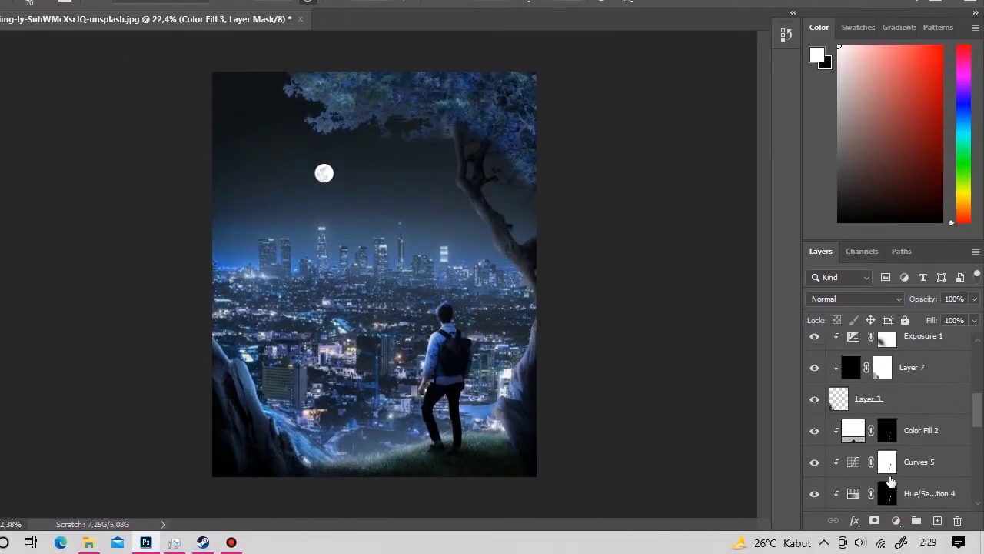
scroll(849, 464, down, 3)
click(867, 492)
click(896, 520)
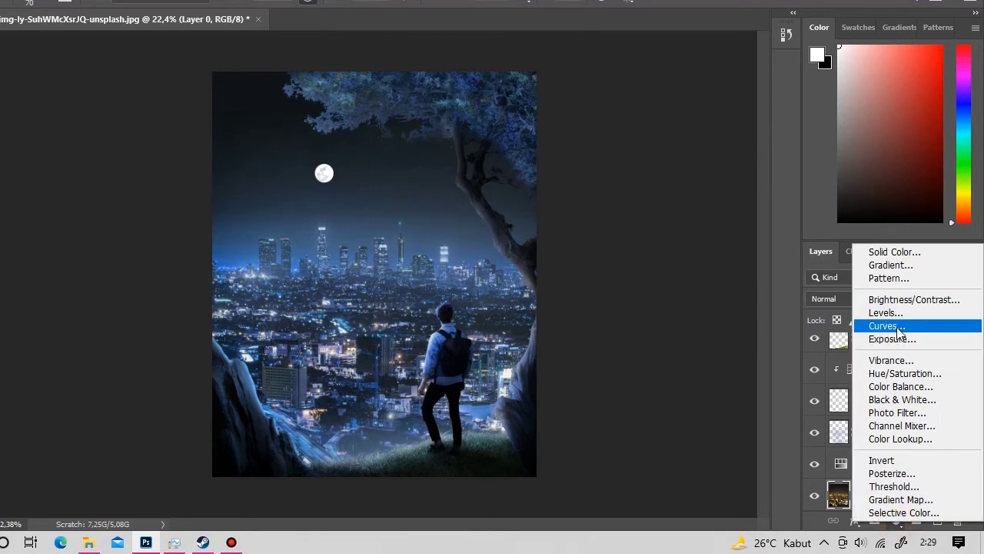
click(834, 322)
mouse_move(778, 297)
mouse_down()
mouse_move(801, 315)
mouse_move(768, 260)
mouse_move(839, 344)
mouse_move(770, 265)
mouse_up()
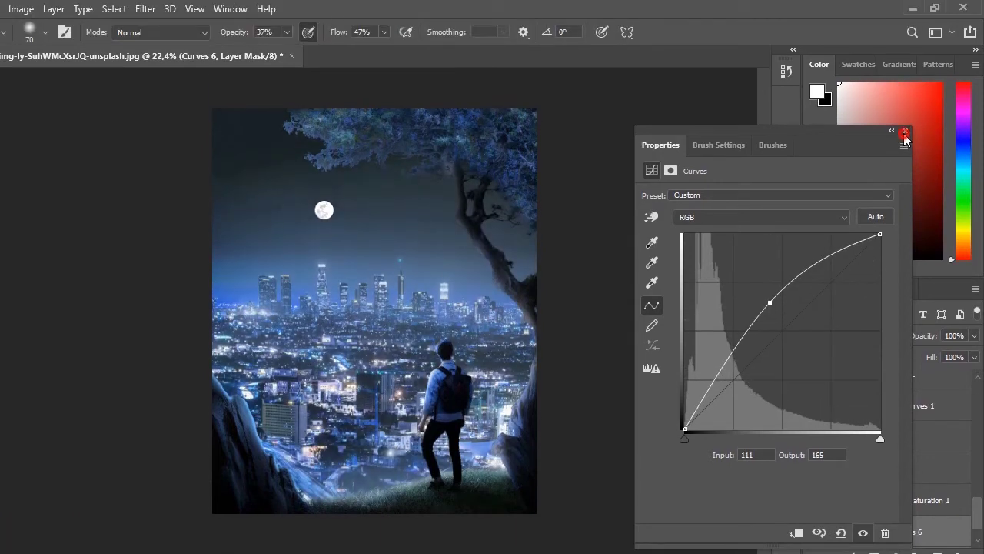
click(905, 135)
key(z)
drag(492, 376, 458, 376)
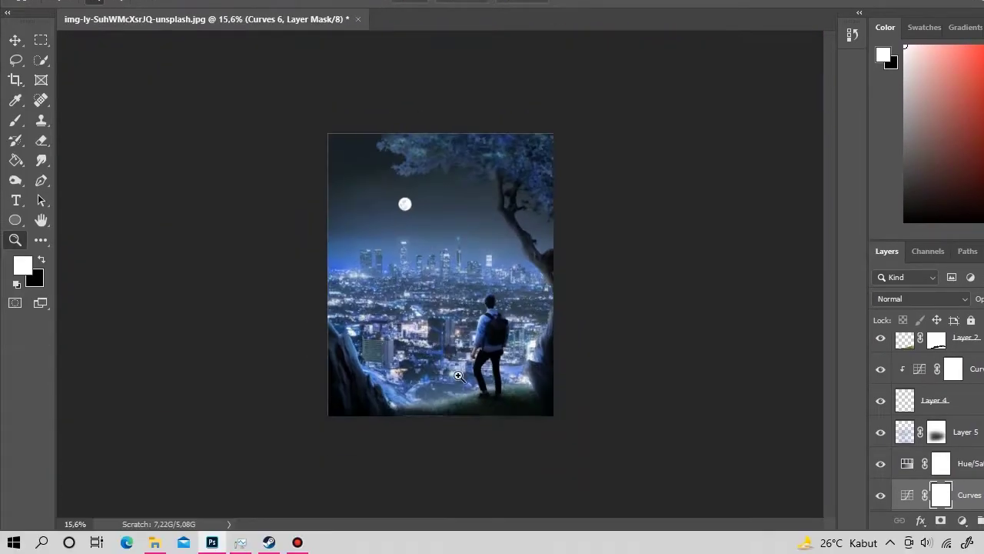
click(459, 376)
Step: Drag the fireworks photo into the composite and stack it above Hue/Saturation 1
click(154, 542)
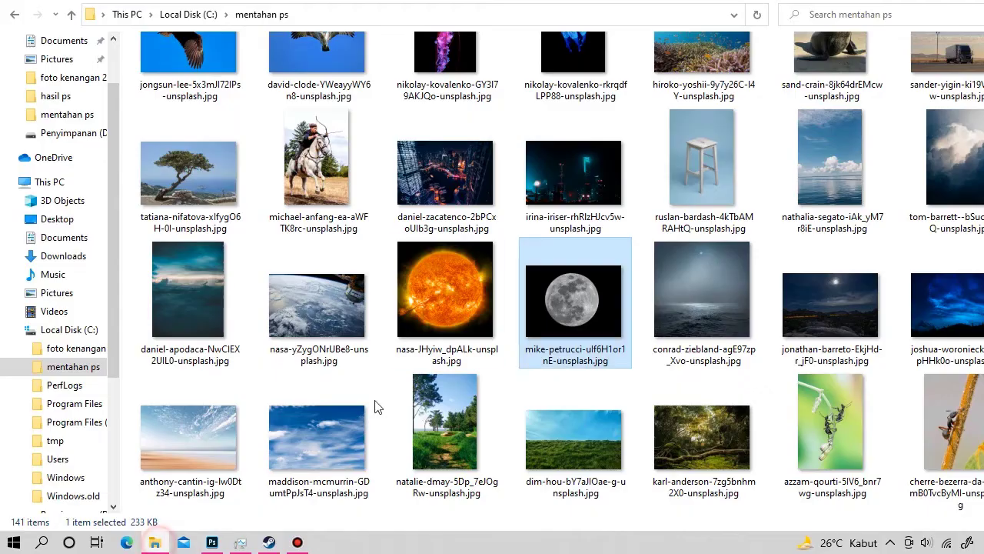
scroll(377, 406, up, 3)
scroll(377, 406, down, 2)
click(211, 542)
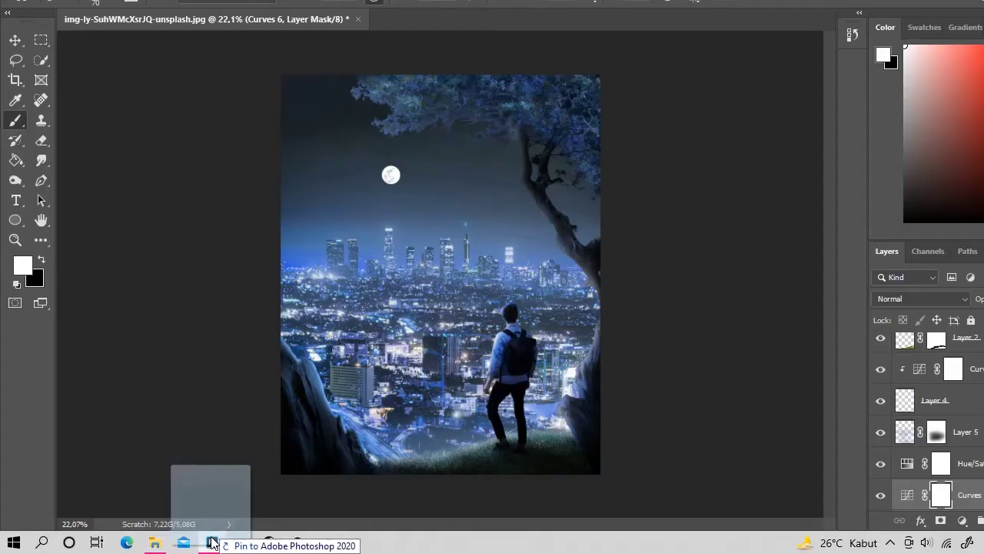
drag(212, 542, 380, 342)
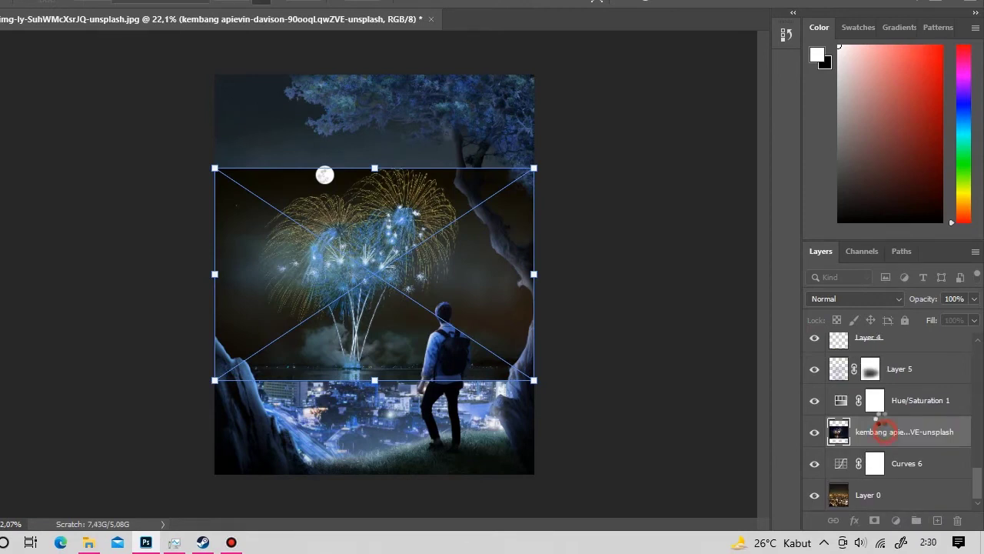
drag(883, 425, 883, 388)
Step: Rotate the fireworks about -17°, scale them down and place them in the upper-left sky
drag(547, 383, 530, 431)
drag(599, 417, 435, 257)
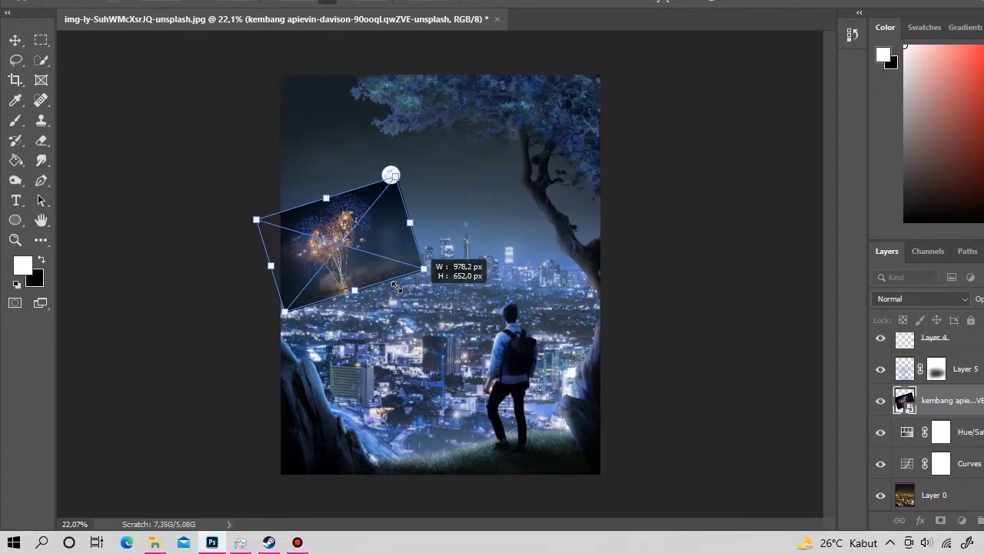
drag(329, 209, 363, 265)
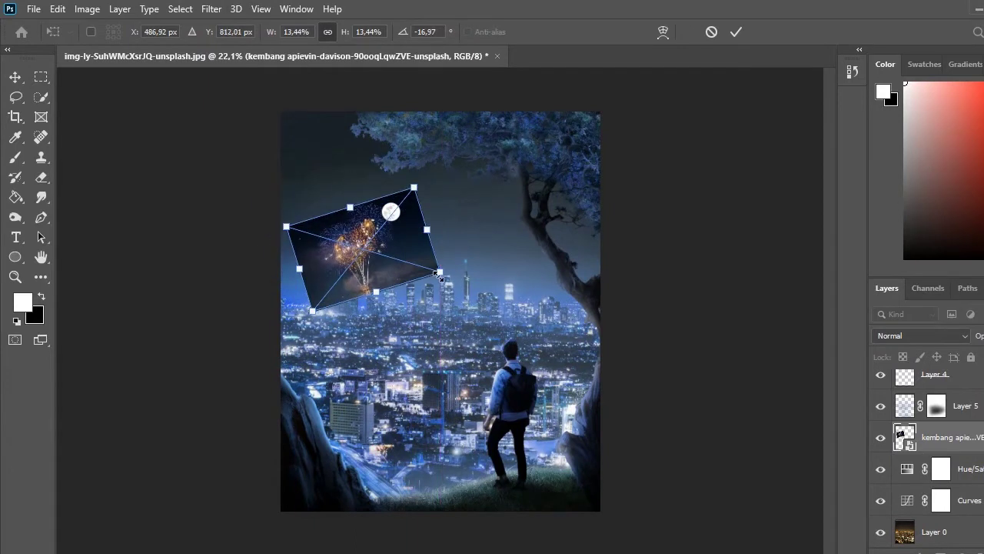
drag(434, 252, 467, 276)
key(Return)
drag(451, 220, 492, 220)
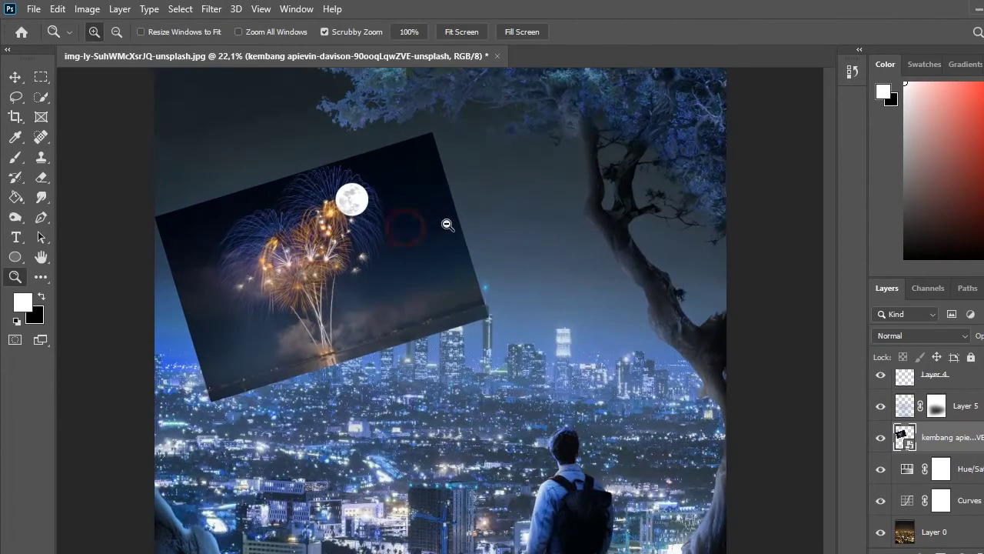
click(920, 336)
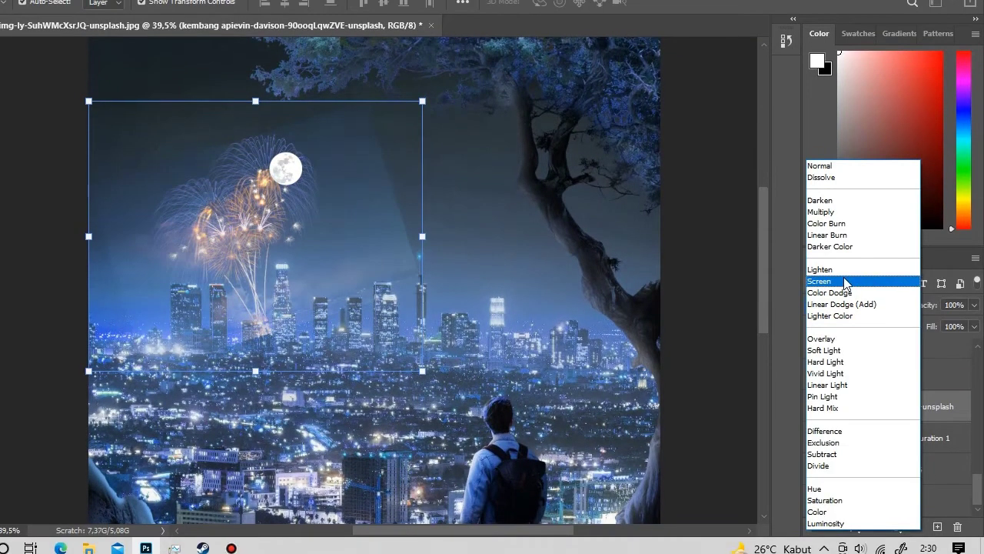
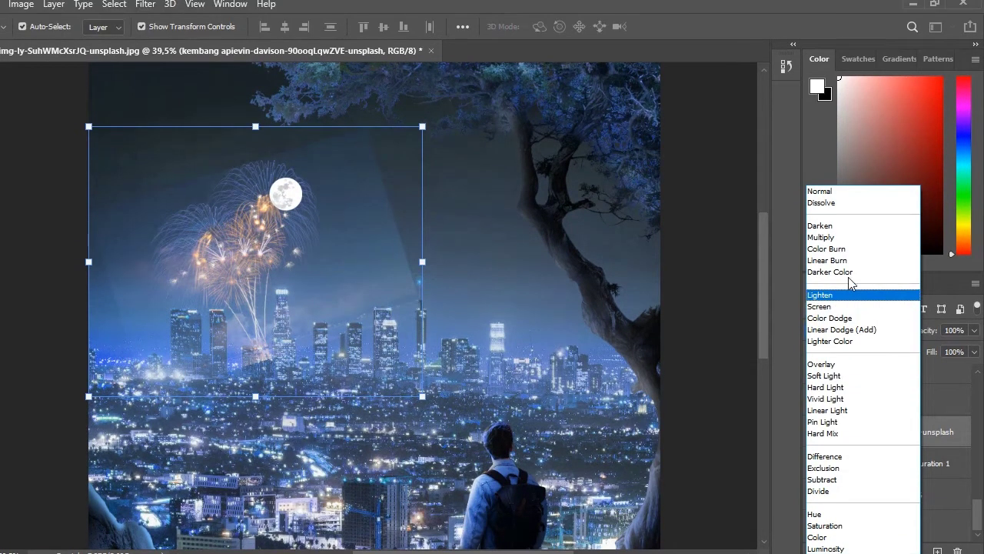
Step: Set the fireworks layer's blend mode to Linear Dodge (Add) and nudge it up-left
click(830, 340)
click(839, 307)
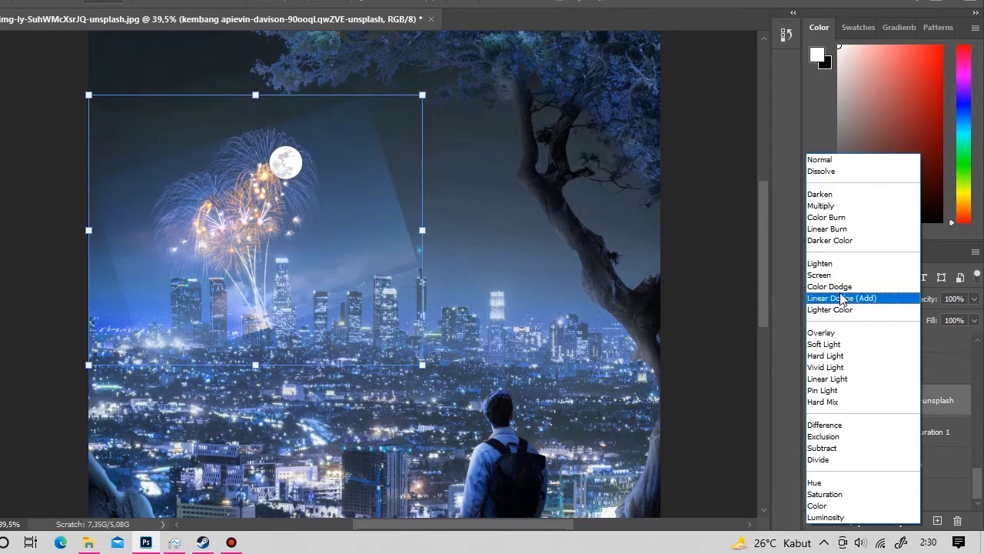
click(843, 297)
drag(418, 253, 402, 243)
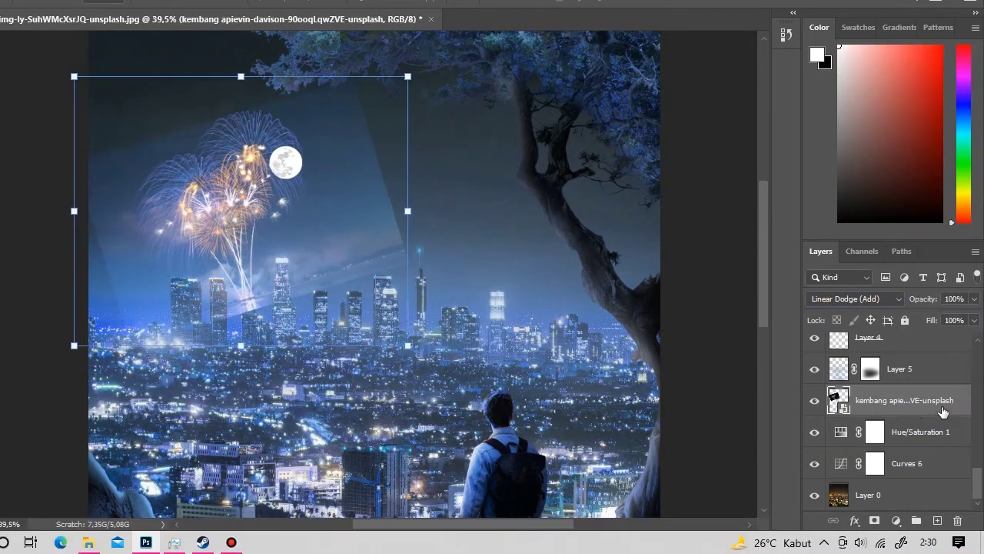
Step: Drag This Layer's black Blend If slider so the fireworks' dark sky drops out
double_click(905, 400)
click(965, 398)
double_click(965, 397)
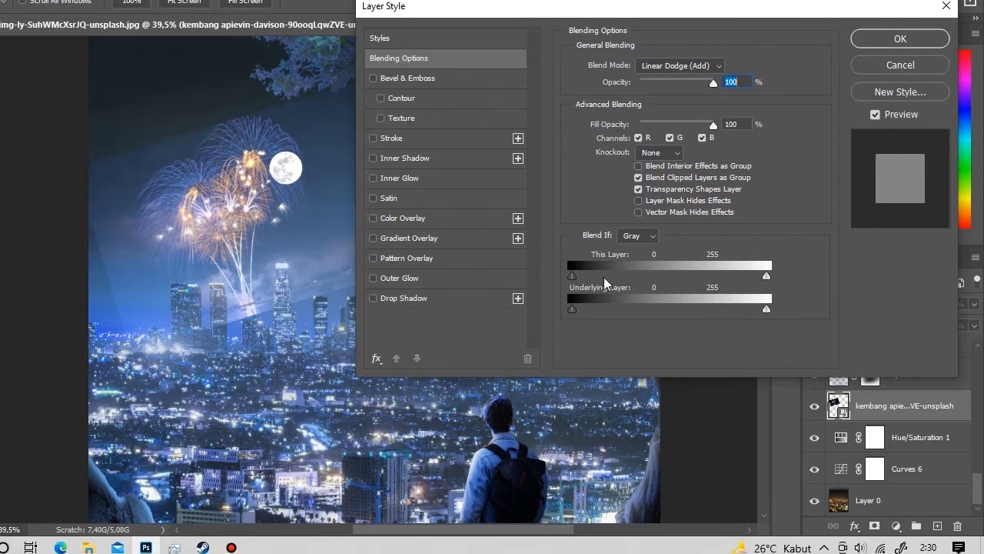
mouse_move(572, 272)
mouse_down()
mouse_move(605, 273)
mouse_move(581, 309)
mouse_up()
click(892, 71)
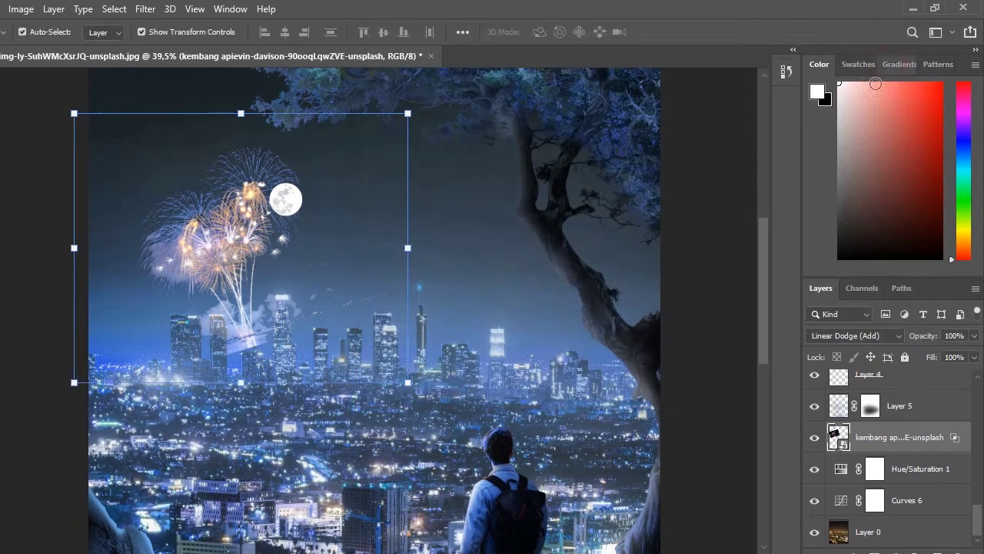
Step: Move the fireworks layer to the top of the stack and nudge it into place
click(815, 374)
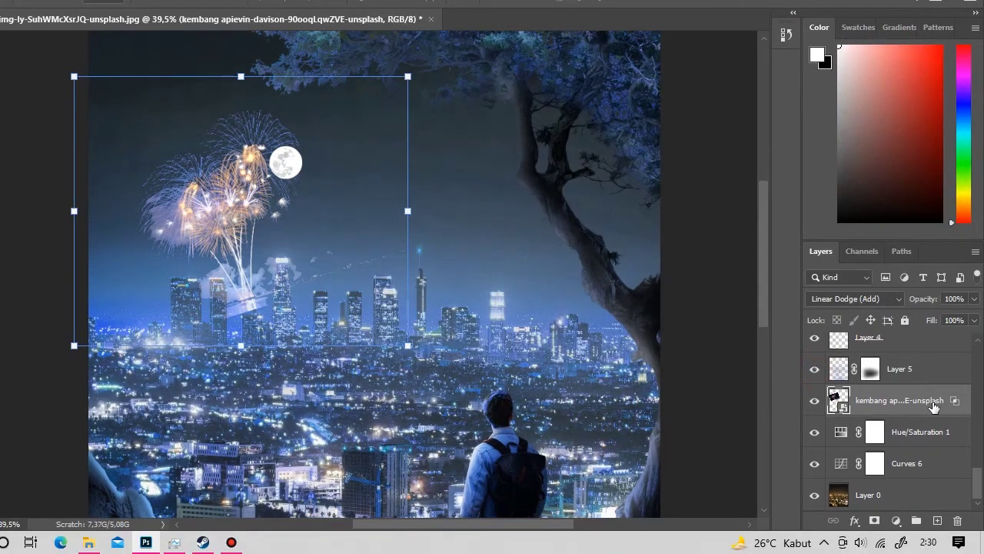
drag(934, 406, 907, 339)
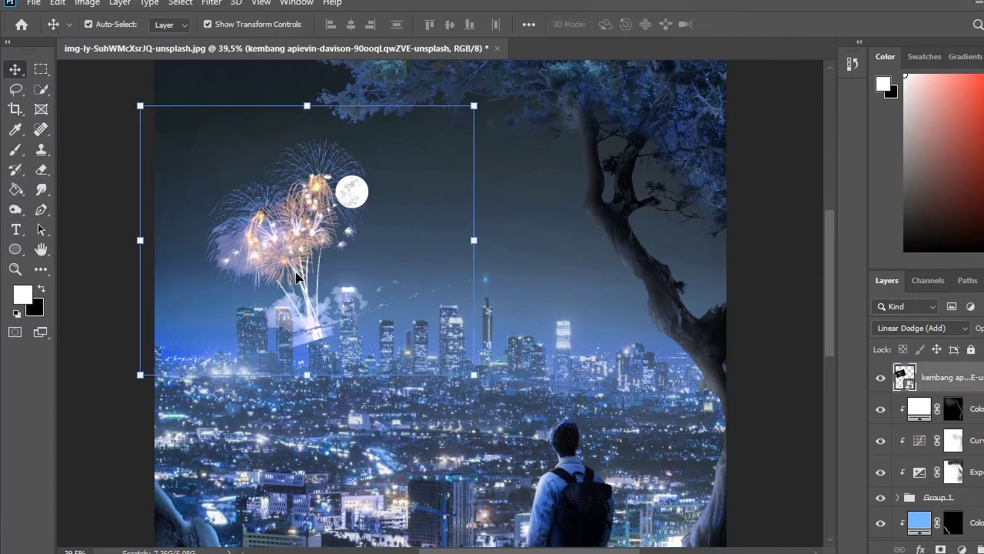
drag(261, 192, 273, 198)
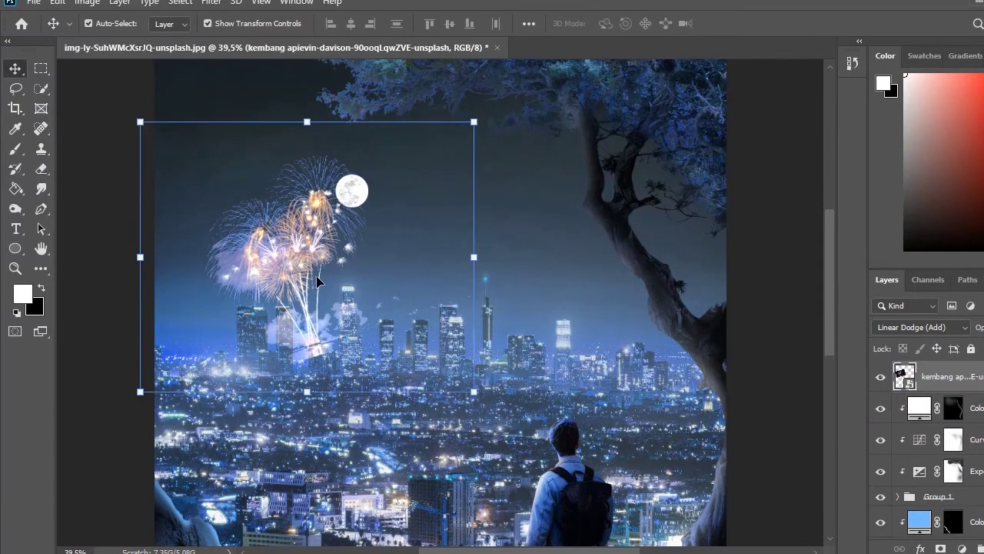
key(z)
mouse_move(308, 300)
mouse_down()
mouse_move(224, 300)
mouse_move(371, 298)
mouse_up()
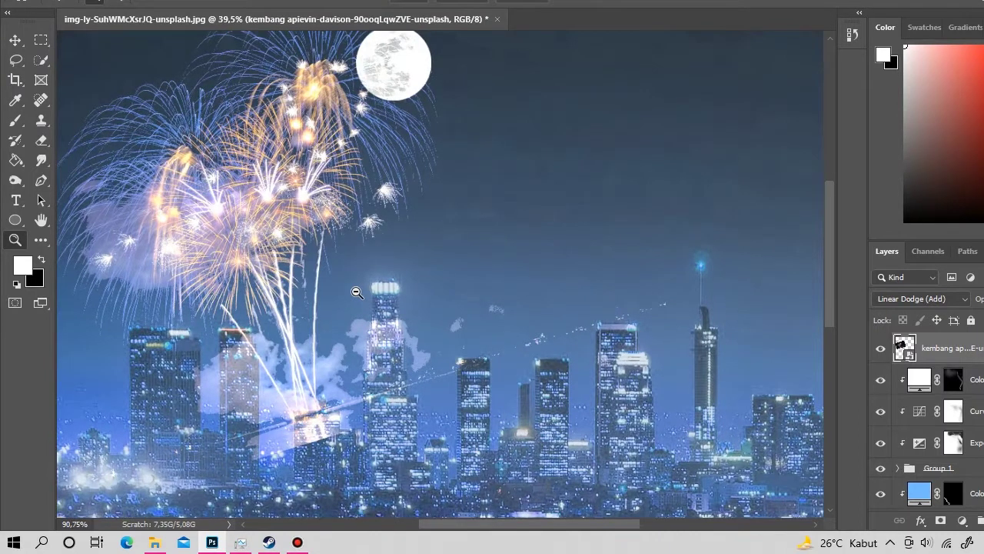
Step: Add a fireworks layer mask and paint black with a soft 70 px brush over the tower glow
key(v)
click(940, 519)
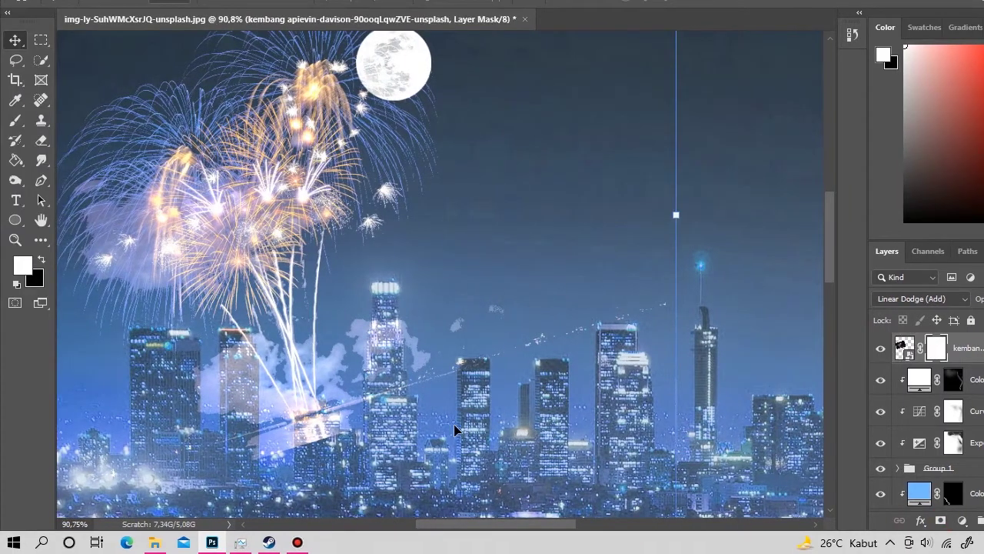
key(b)
scroll(454, 424, down, 1)
key(x)
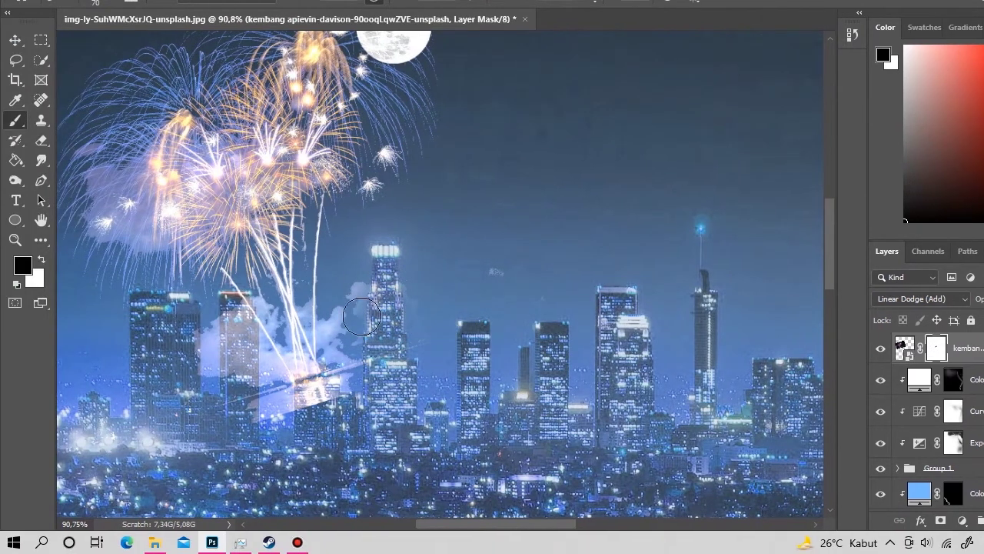
drag(362, 316, 393, 363)
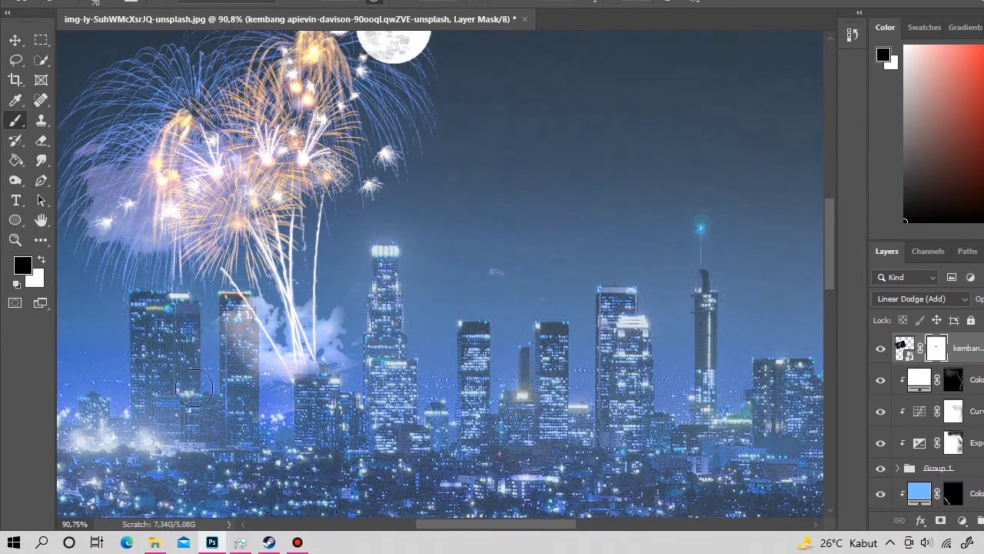
scroll(280, 367, down, 1)
scroll(280, 367, left, 1)
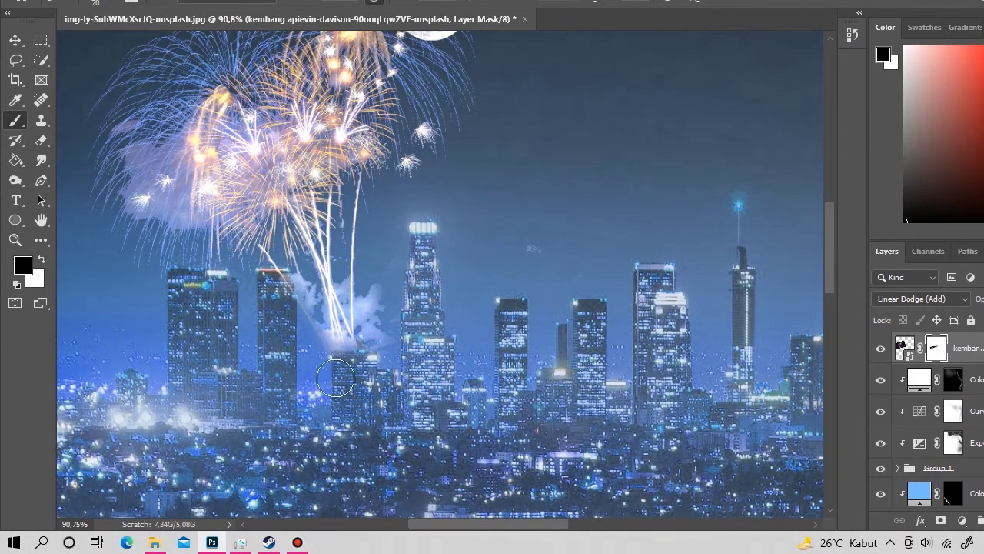
right_click(333, 299)
click(316, 282)
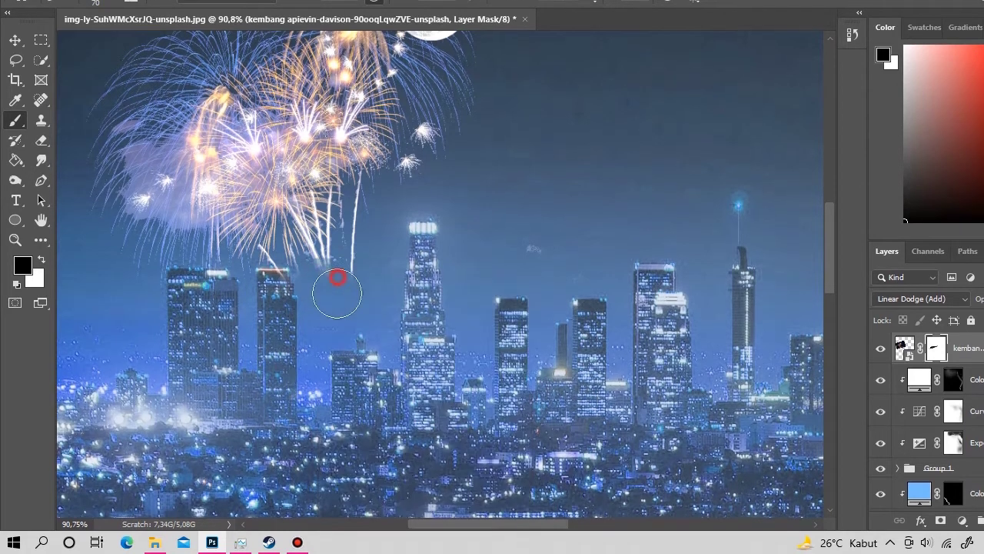
scroll(338, 301, down, 5)
Step: Shift the fireworks up and to the left, keeping them on Linear Dodge (Add)
key(v)
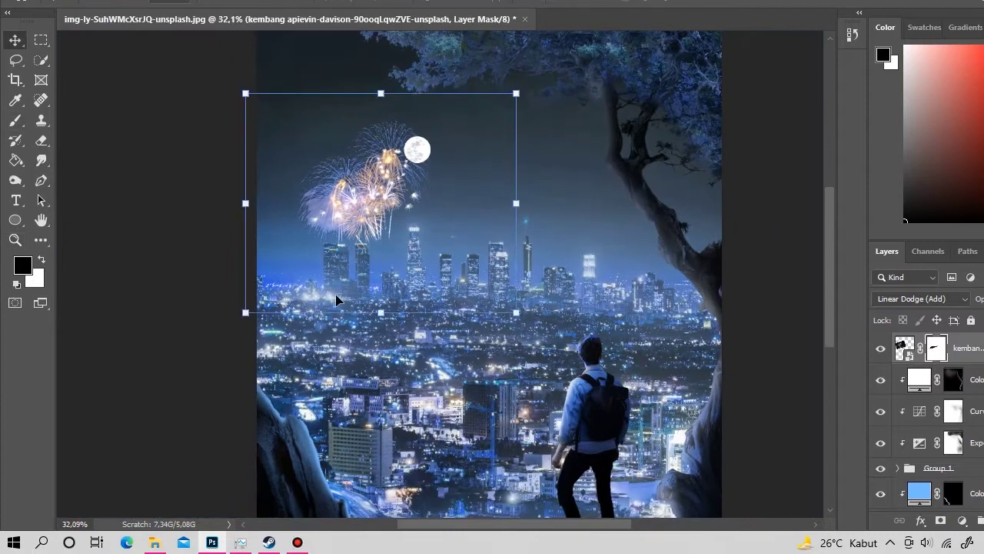
drag(372, 218, 353, 179)
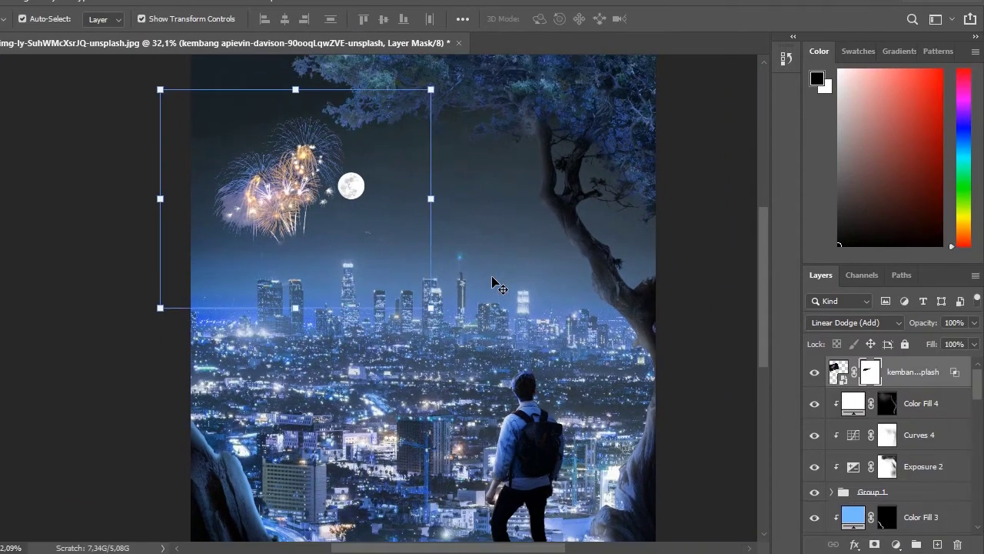
key(z)
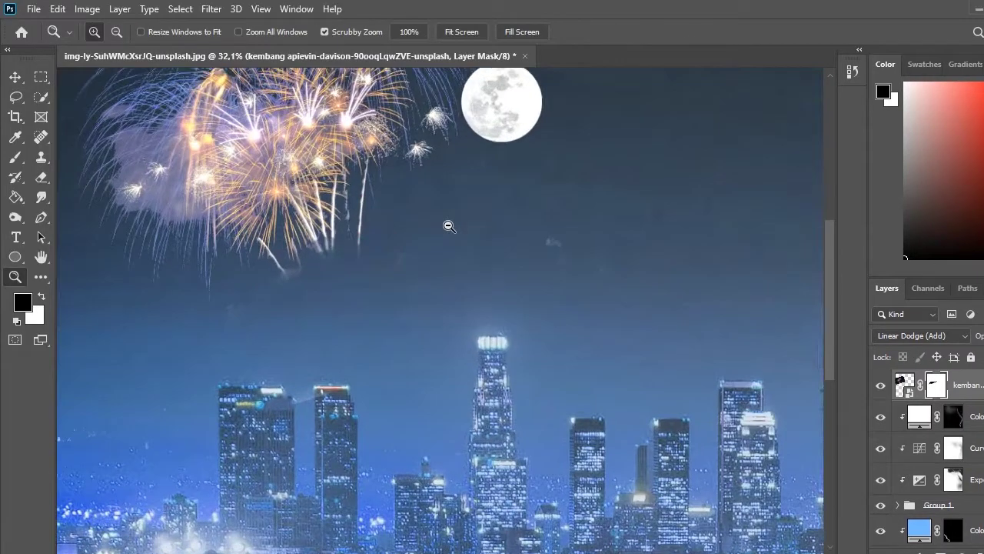
mouse_move(377, 246)
mouse_down()
mouse_move(382, 278)
mouse_move(390, 249)
mouse_up()
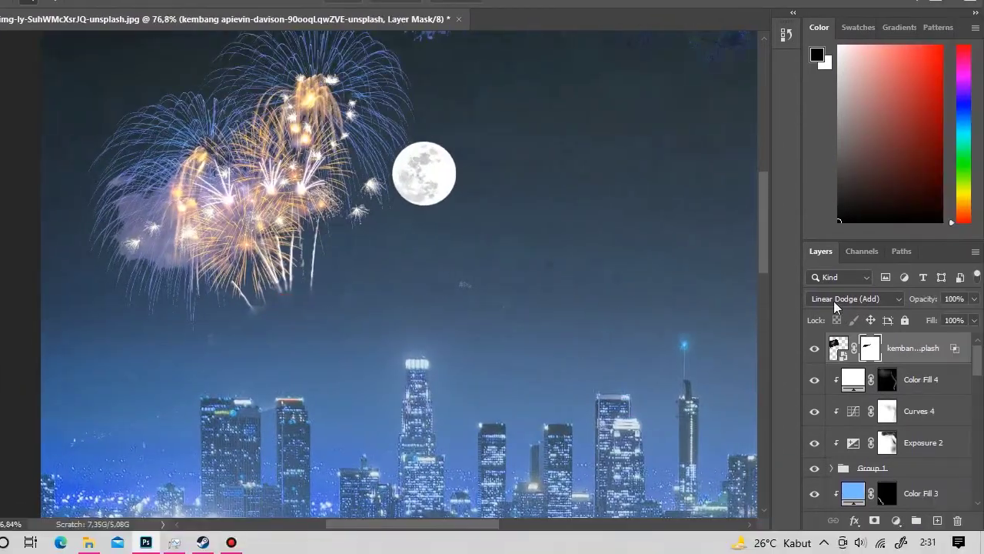
click(918, 335)
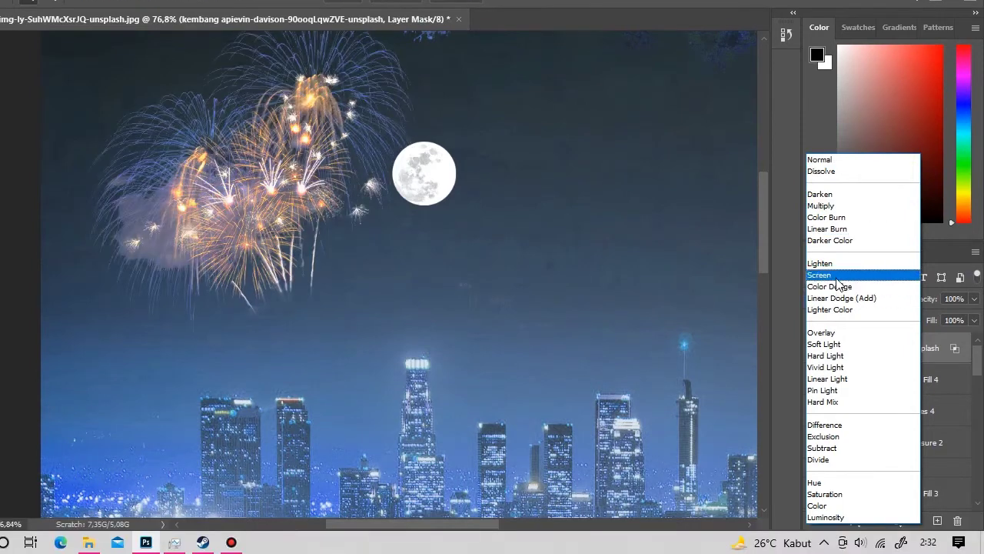
click(842, 306)
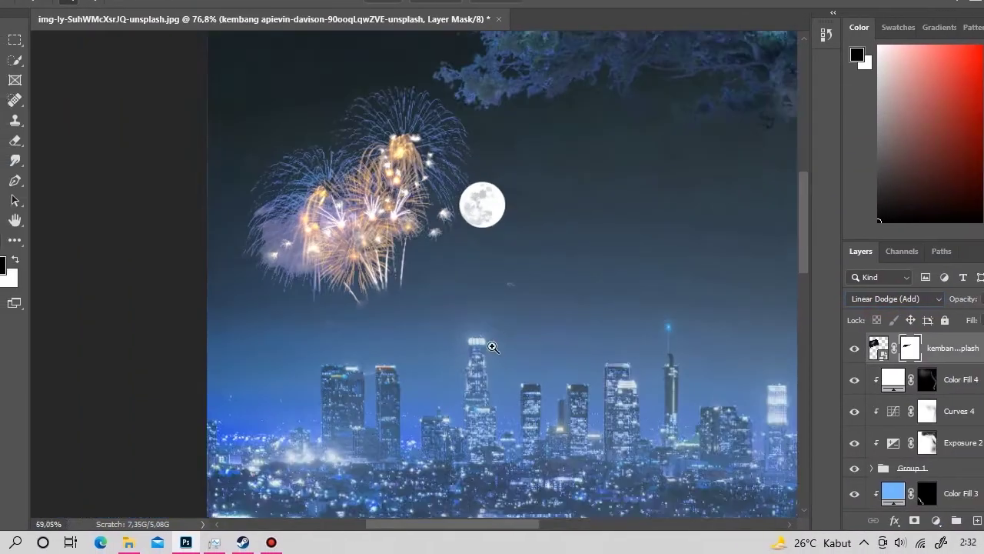
click(493, 348)
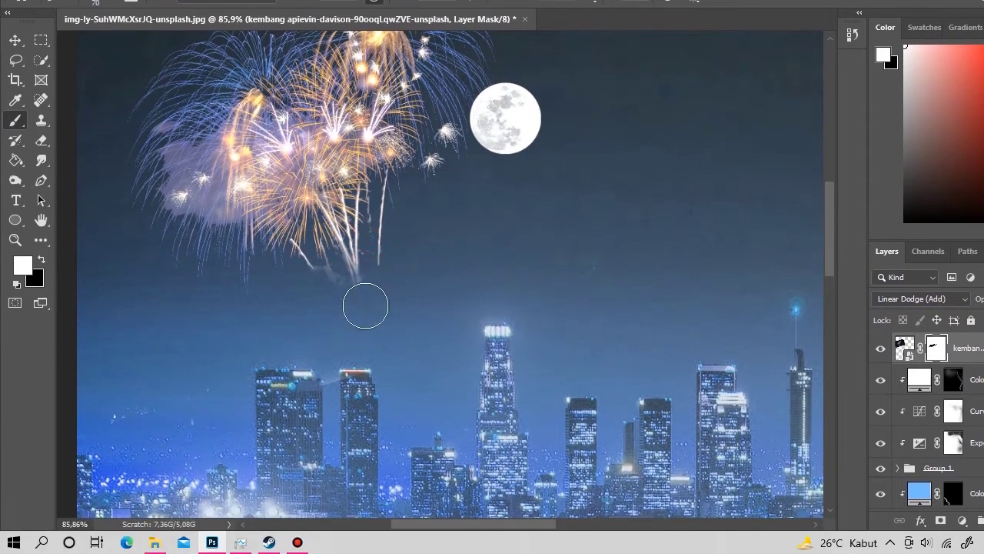
Step: Create a new empty layer and sample the off-white colour of a firework streak
key(z)
drag(362, 303, 428, 278)
key(b)
key(ctrl+shift+alt+n)
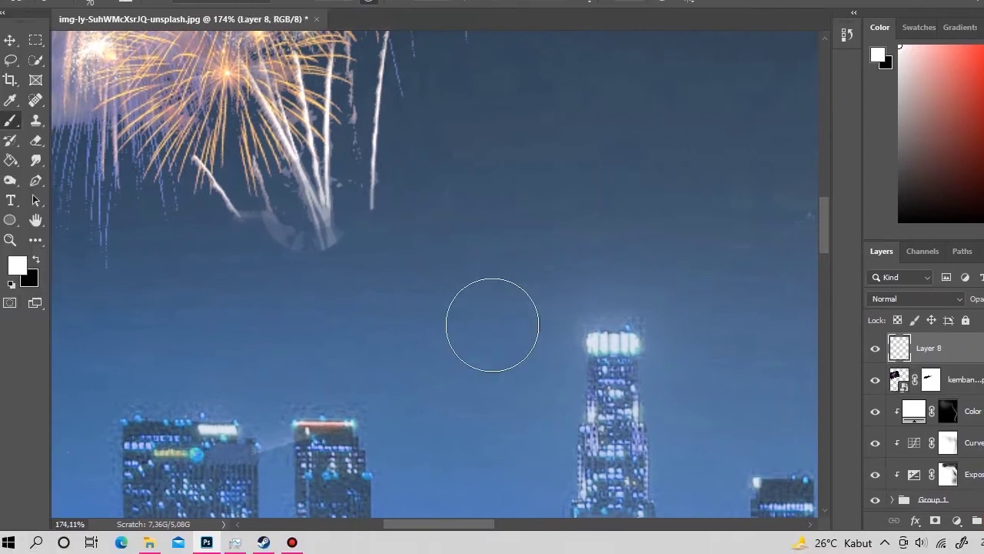
right_click(361, 277)
key(Escape)
key(i)
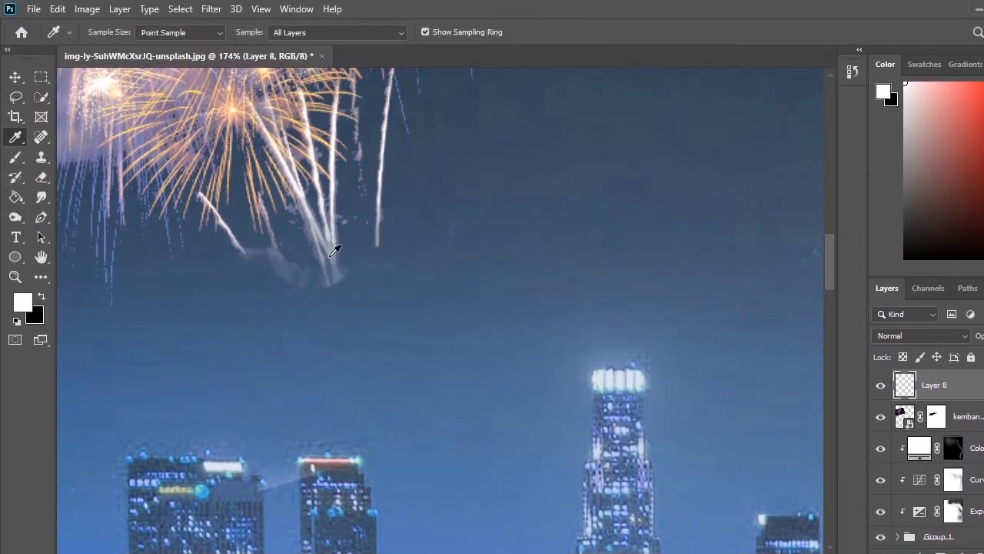
click(336, 192)
Step: Paint thin off-white firework trails down toward the skyline towers
key(b)
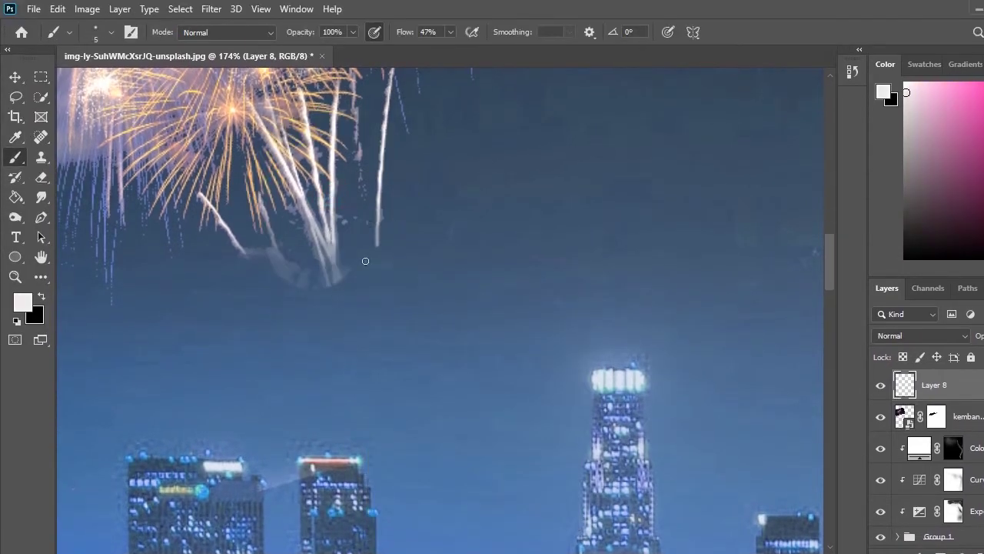
drag(377, 246, 380, 319)
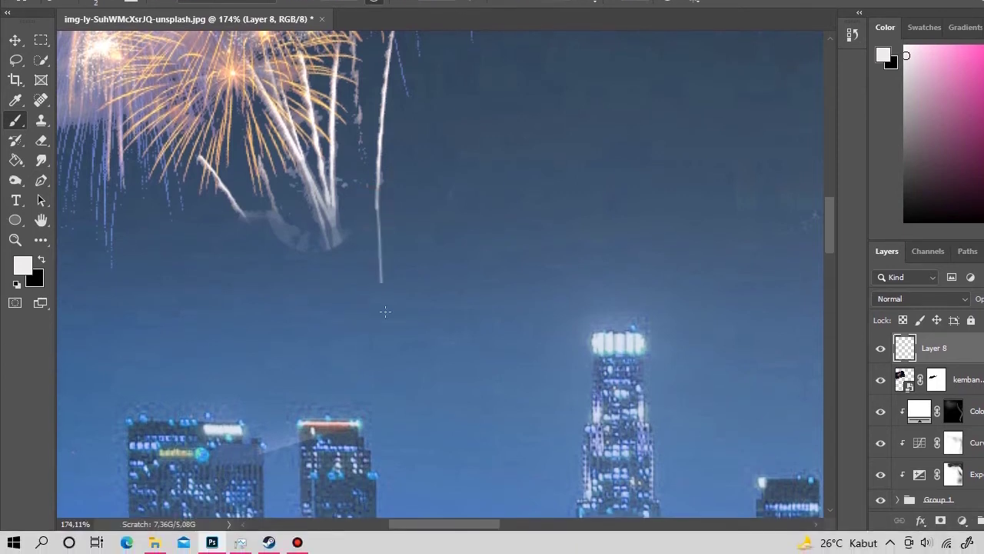
key(ctrl+z)
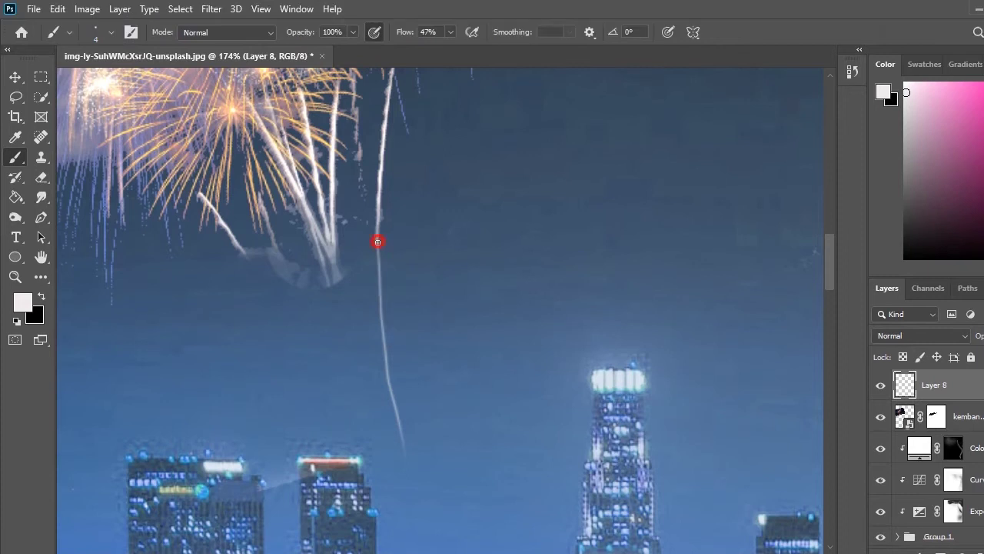
drag(377, 241, 390, 452)
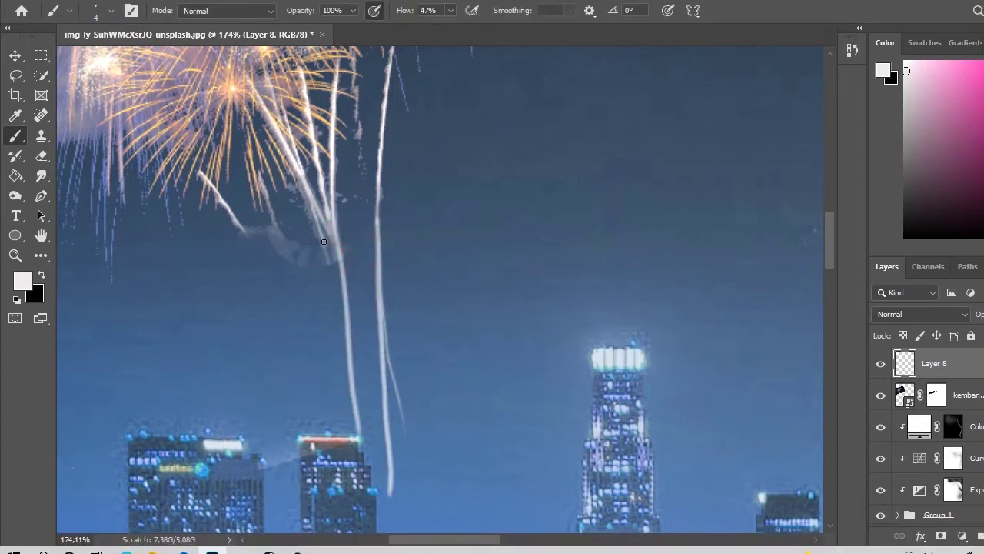
drag(332, 225, 361, 450)
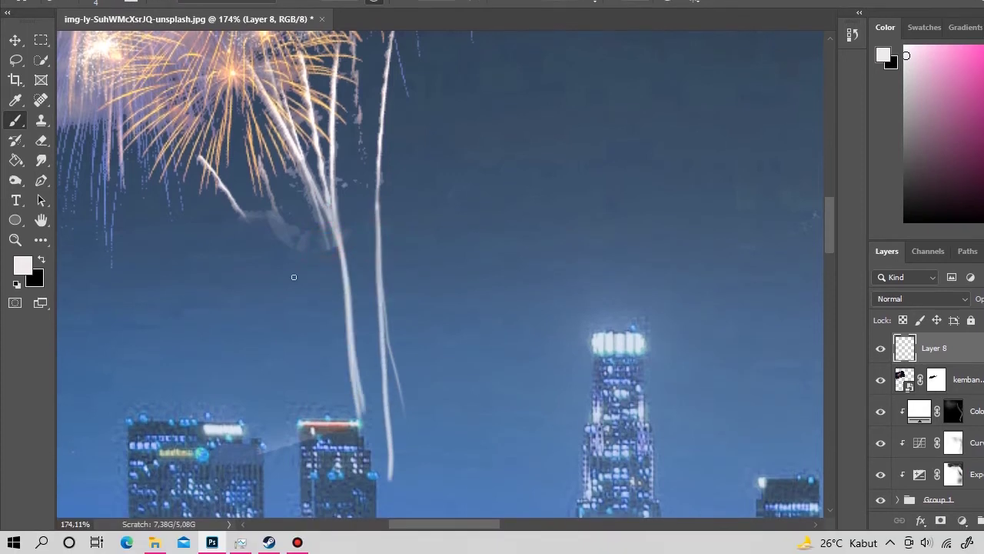
shift+click(278, 290)
key(ctrl+0)
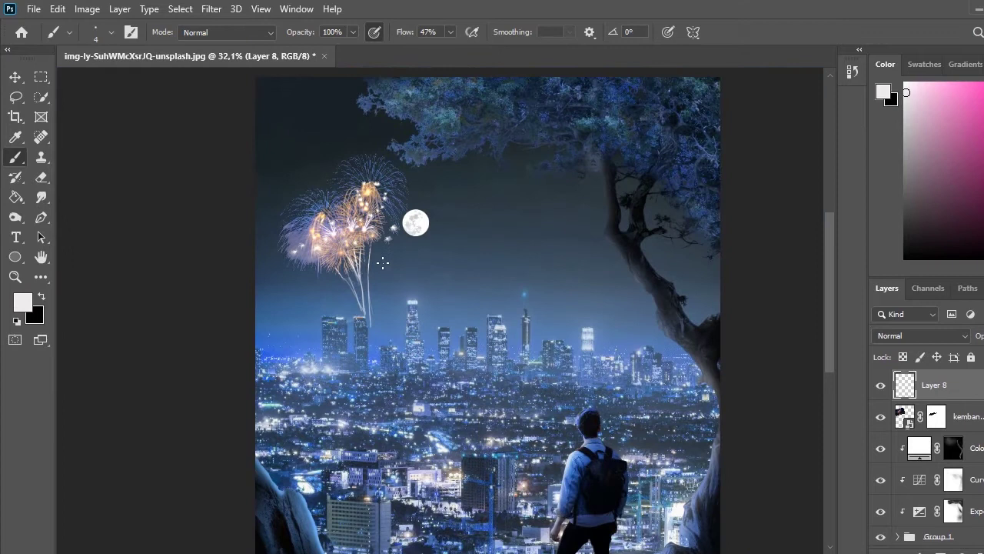
Step: Paint black on the fireworks mask to hide a stray streak's lower tail
key(z)
drag(383, 263, 446, 264)
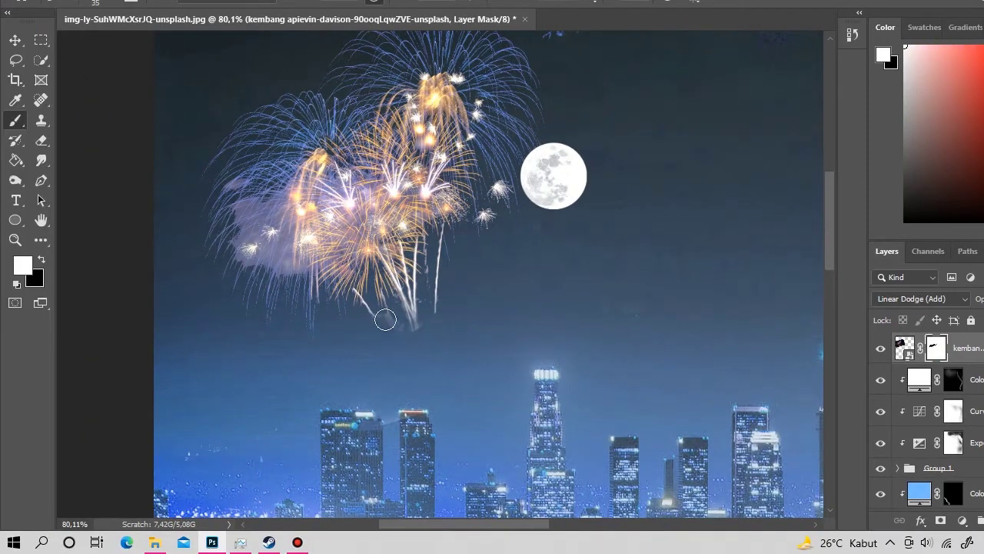
right_click(489, 279)
key(Escape)
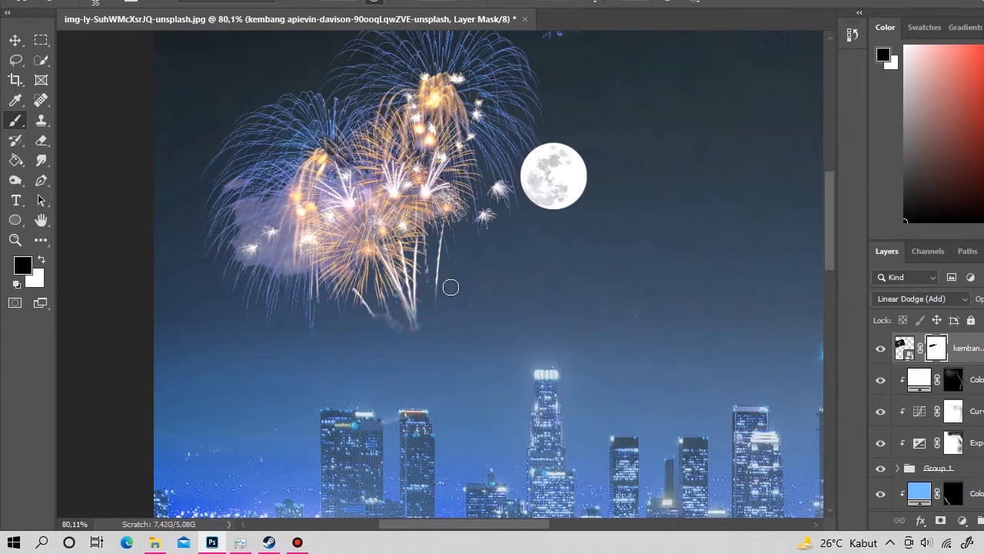
drag(450, 277, 416, 290)
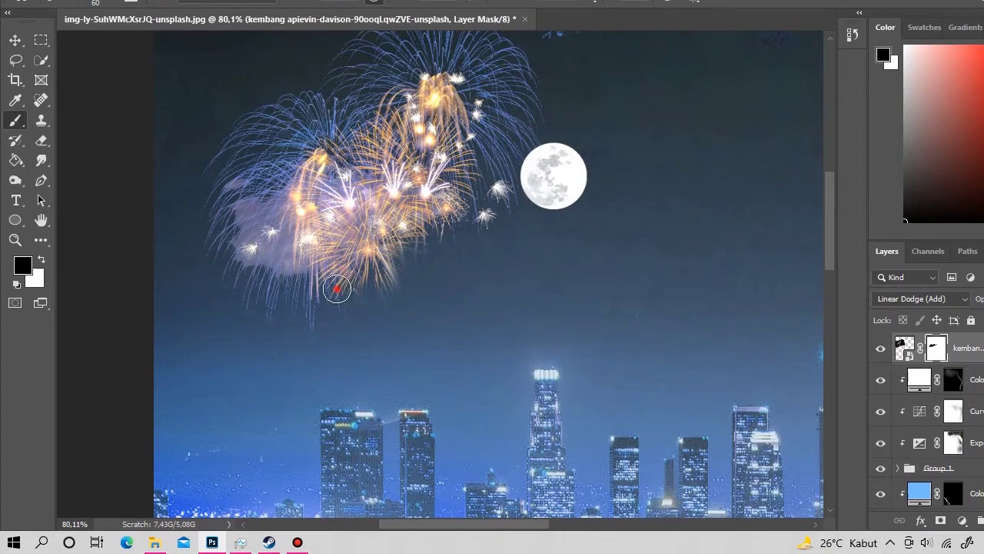
key(z)
alt+click(422, 275)
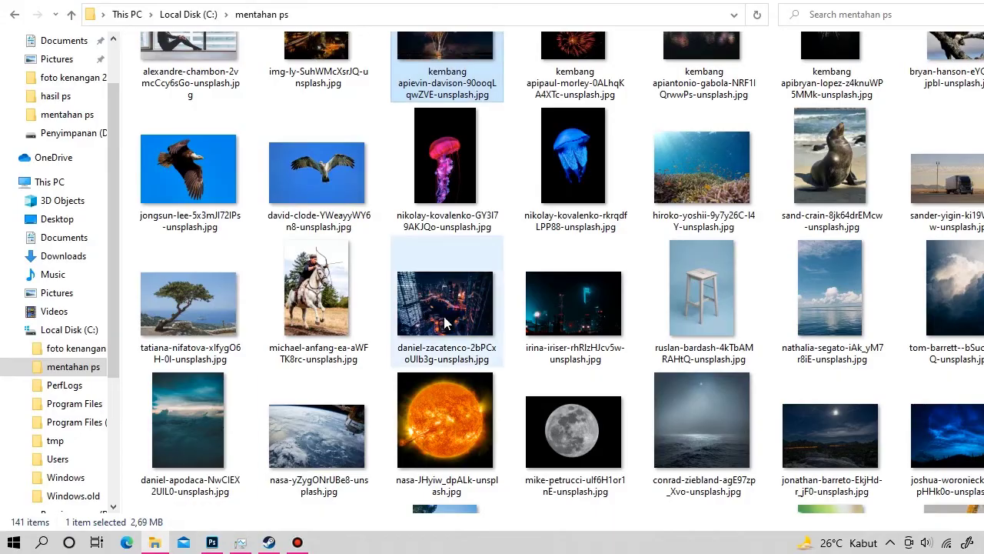
Step: Scroll the mentahan ps folder to locate the kembang apipaul-morley fireworks photo
scroll(469, 323, down, 2)
scroll(469, 324, down, 5)
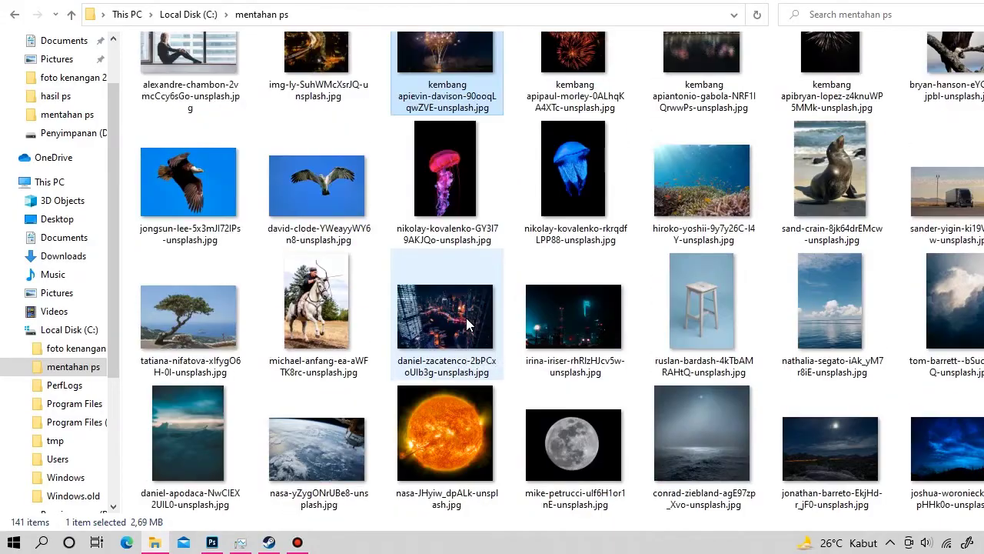
scroll(468, 323, up, 3)
scroll(468, 323, up, 2)
scroll(468, 323, up, 3)
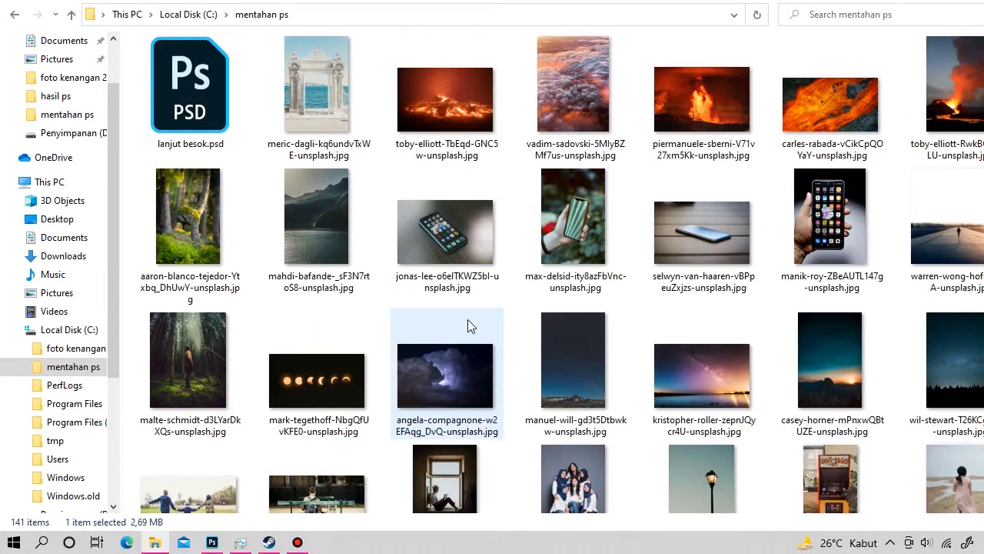
scroll(468, 323, down, 1)
scroll(467, 320, up, 3)
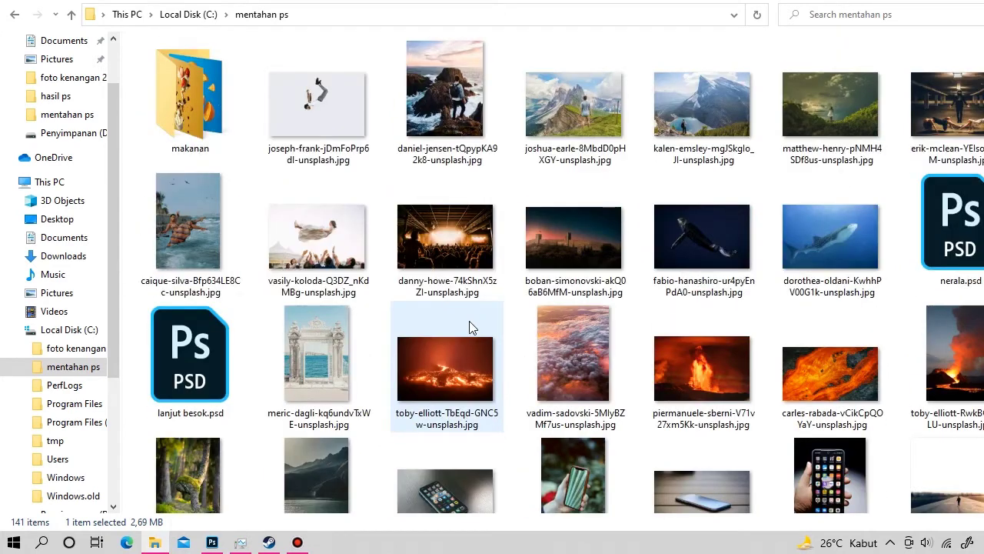
scroll(469, 321, down, 5)
scroll(469, 321, down, 3)
scroll(469, 321, down, 5)
scroll(469, 320, down, 3)
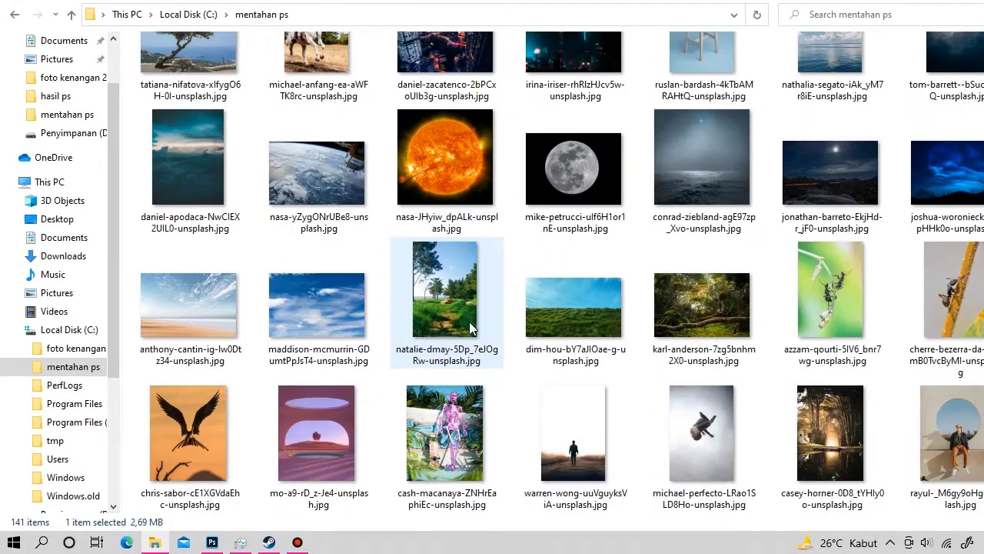
scroll(470, 321, up, 5)
scroll(469, 322, up, 5)
scroll(309, 275, up, 3)
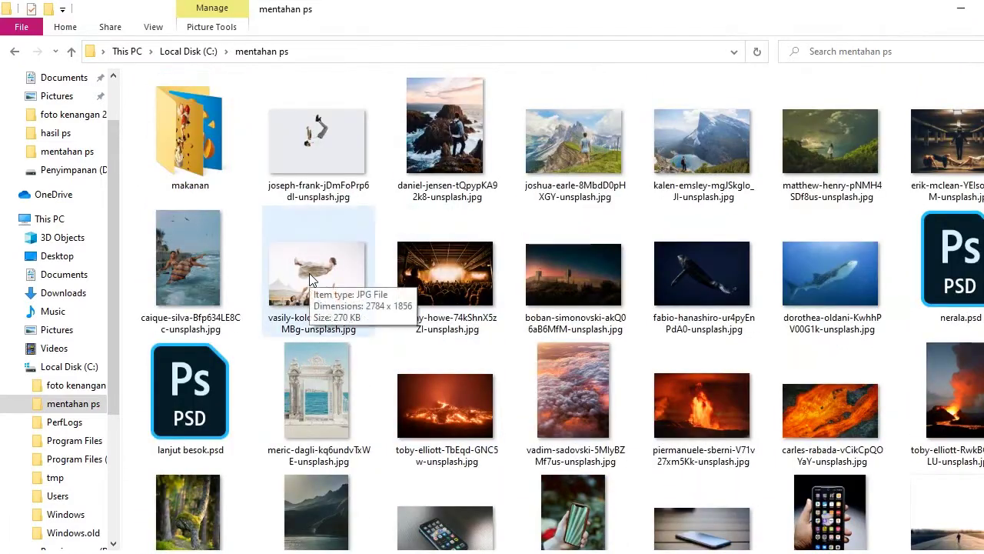
scroll(492, 325, down, 3)
scroll(492, 325, down, 5)
scroll(493, 325, down, 5)
scroll(495, 326, down, 3)
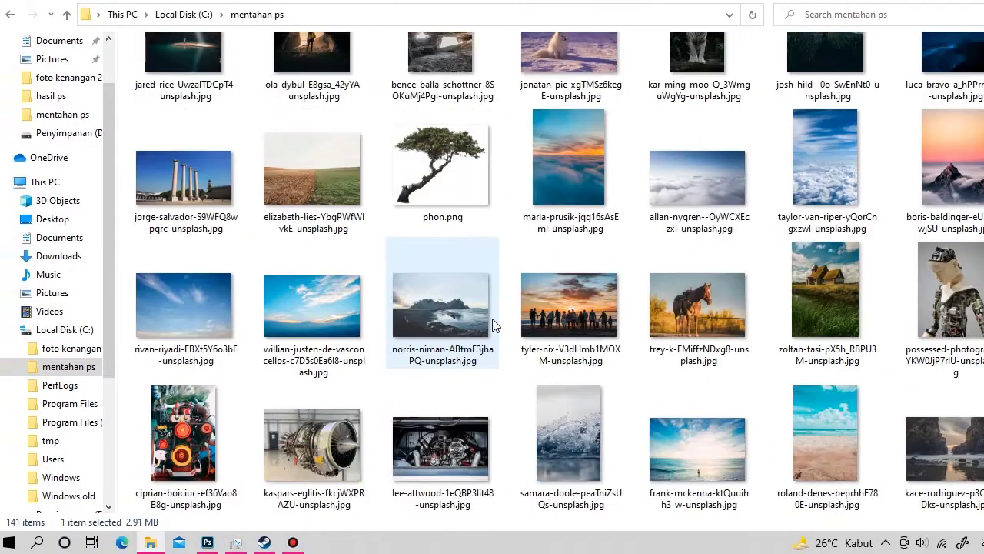
scroll(495, 326, down, 5)
scroll(494, 326, down, 5)
Step: Rotate and scale the placed fireworks to about 29% in the upper-right sky
mouse_move(569, 304)
mouse_down()
mouse_move(471, 436)
mouse_move(490, 212)
mouse_up()
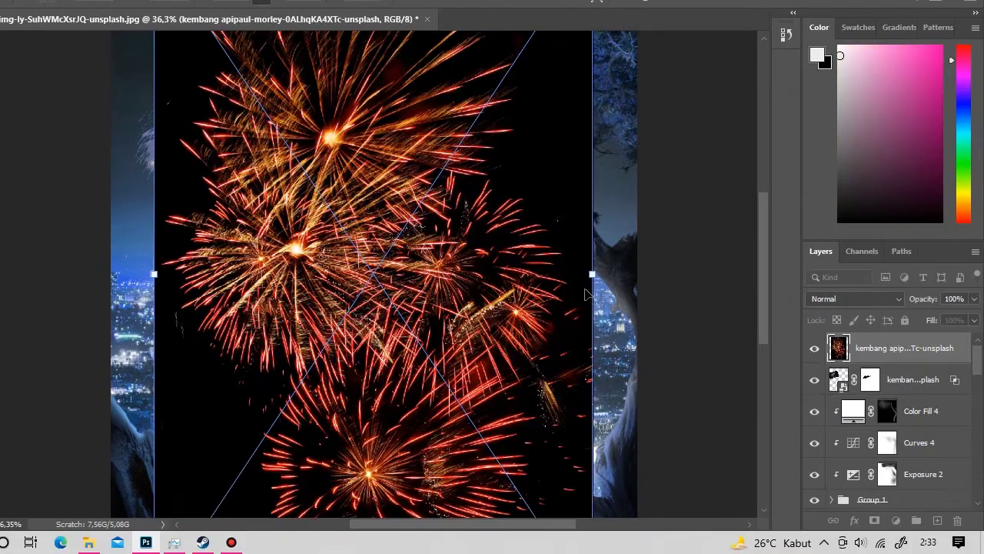
drag(604, 287, 448, 413)
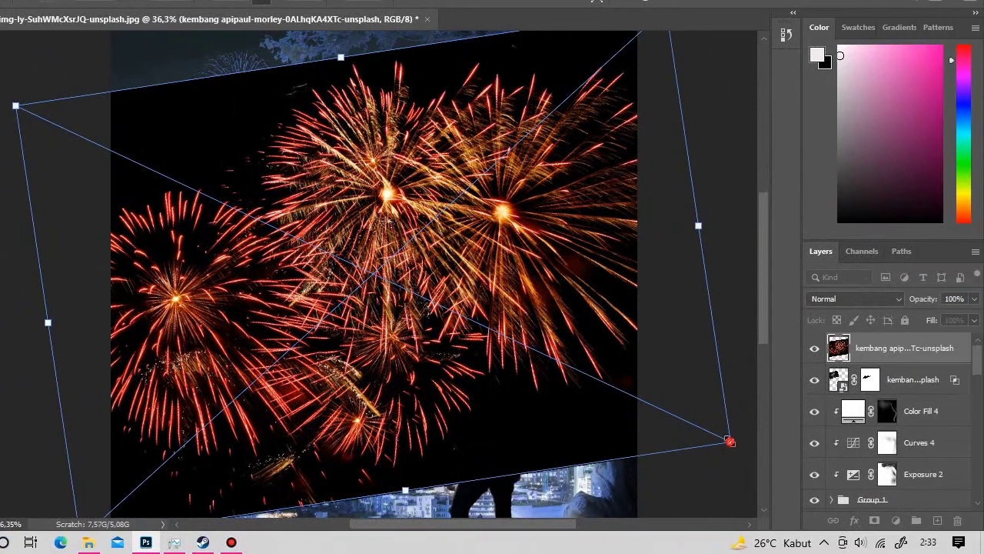
drag(729, 442, 385, 253)
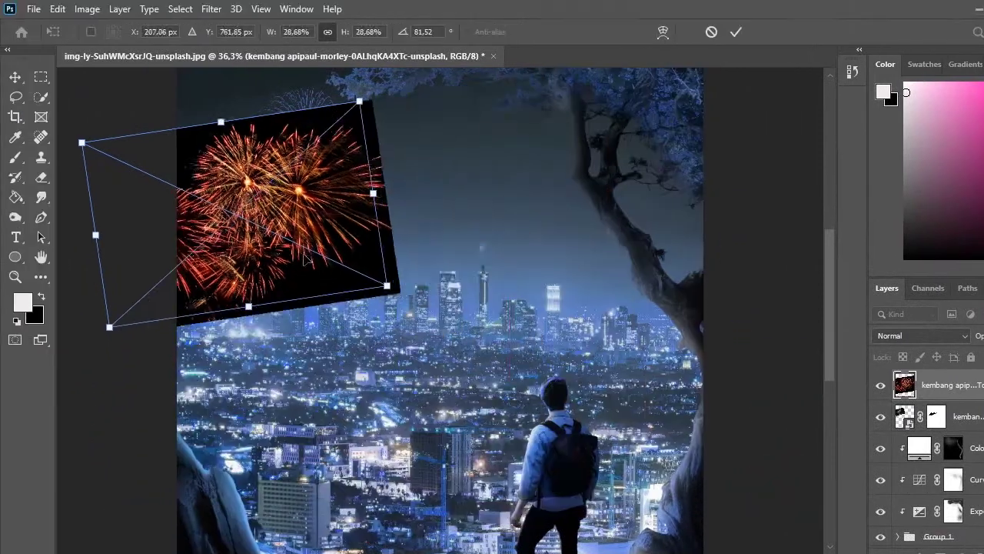
drag(231, 207, 485, 192)
drag(659, 253, 600, 250)
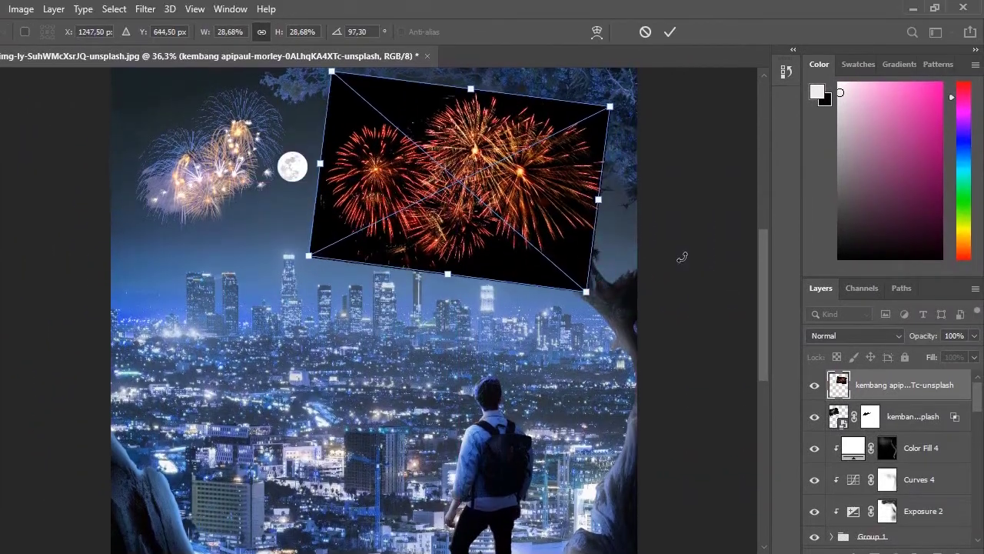
key(Return)
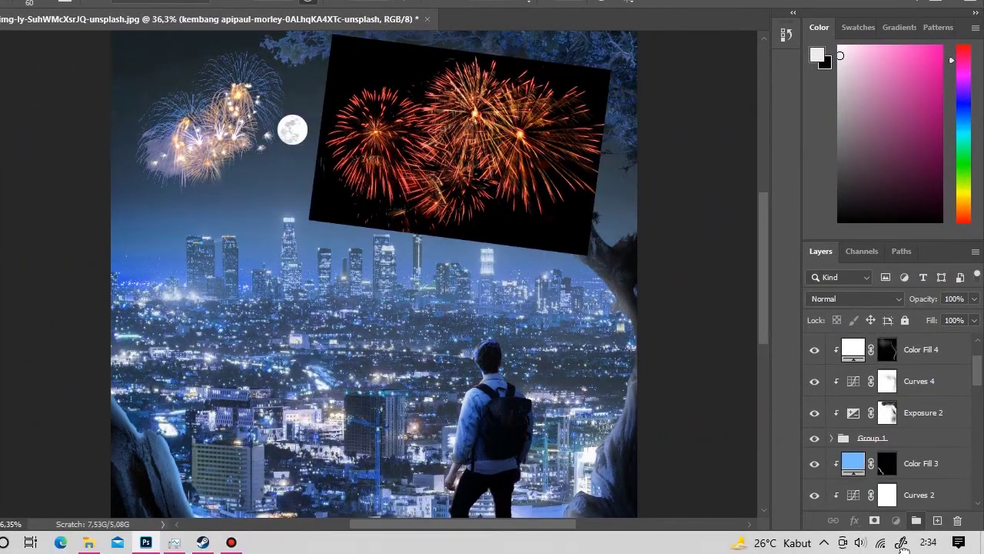
Step: Blend the fireworks with Linear Dodge (Add), then shrink and shift them right and down
key(shift+alt+w)
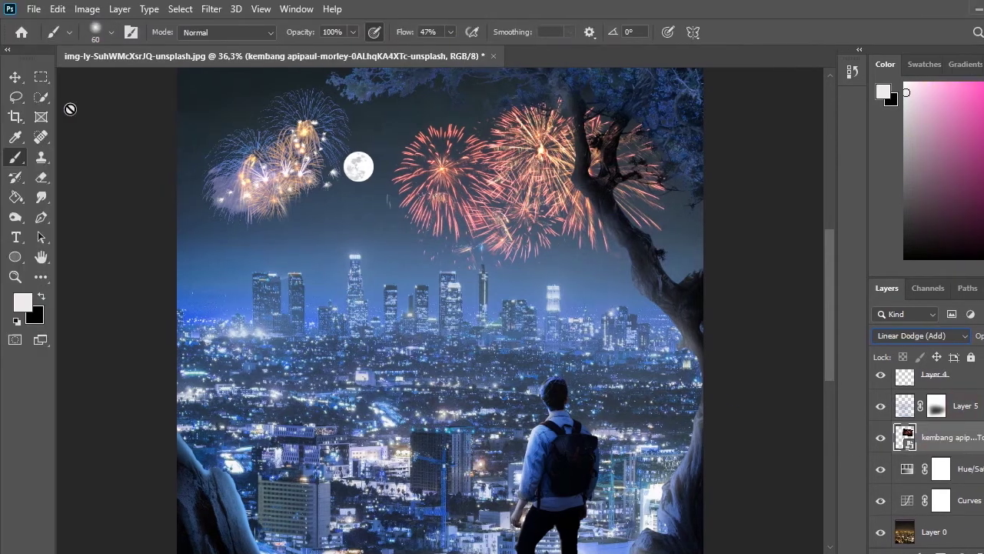
click(15, 74)
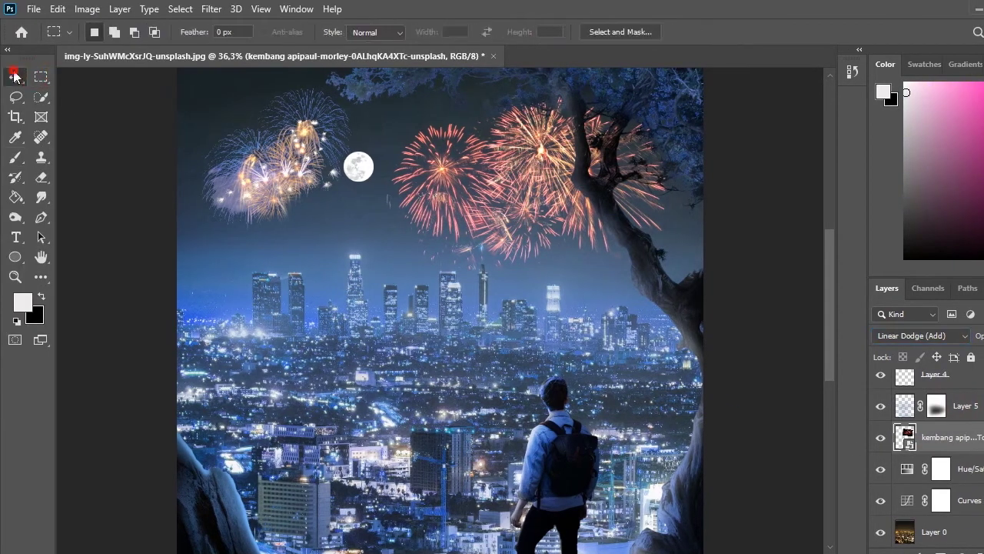
key(ctrl+t)
mouse_move(652, 332)
mouse_down()
mouse_move(564, 323)
mouse_move(492, 276)
mouse_up()
drag(470, 220, 534, 261)
key(Return)
key(v)
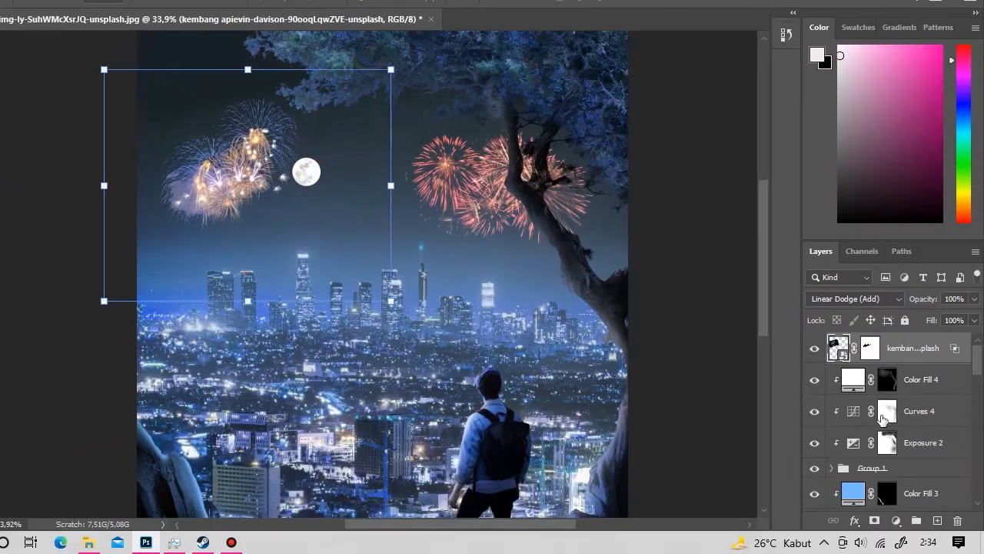
Step: Move the moon layer to the canvas's top-left corner and start scaling it up
scroll(883, 418, down, 3)
scroll(846, 384, down, 3)
scroll(846, 395, down, 3)
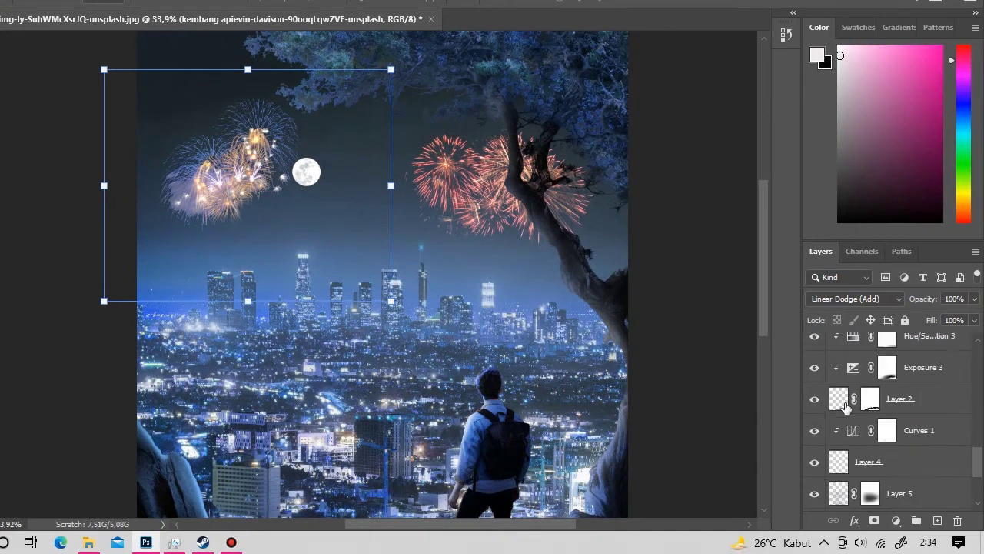
scroll(831, 391, down, 2)
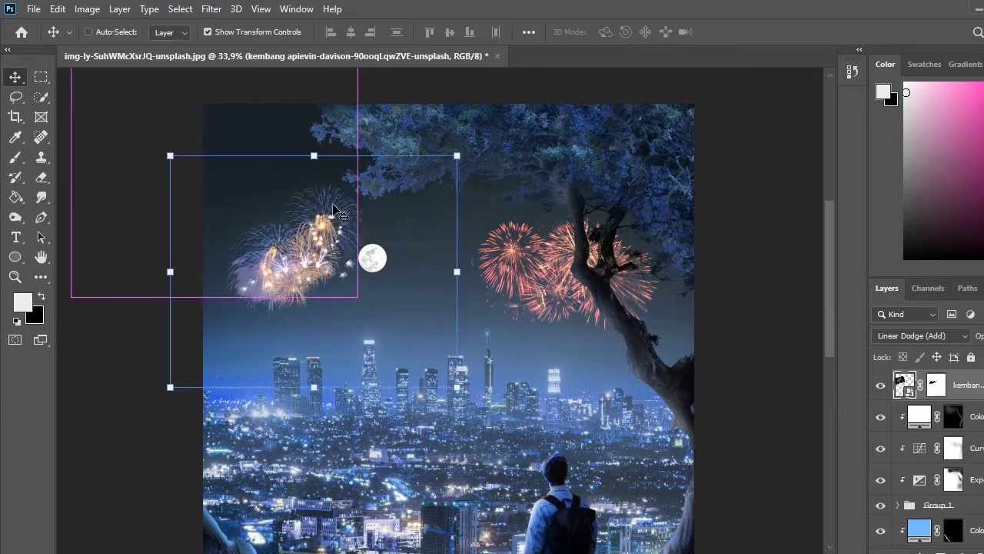
scroll(862, 431, down, 3)
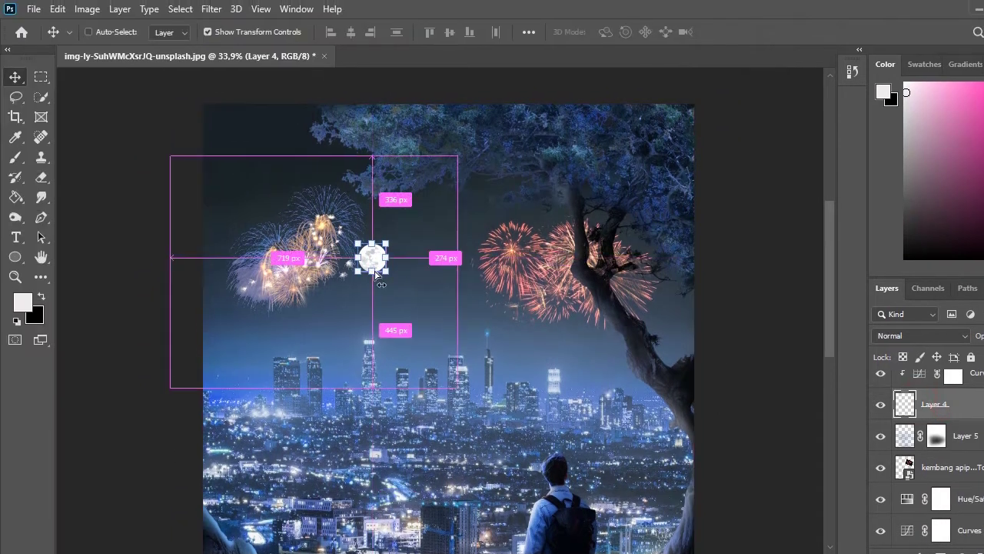
mouse_move(374, 257)
mouse_down()
mouse_move(228, 131)
mouse_move(241, 152)
mouse_move(312, 223)
mouse_move(258, 68)
mouse_up()
key(ctrl+t)
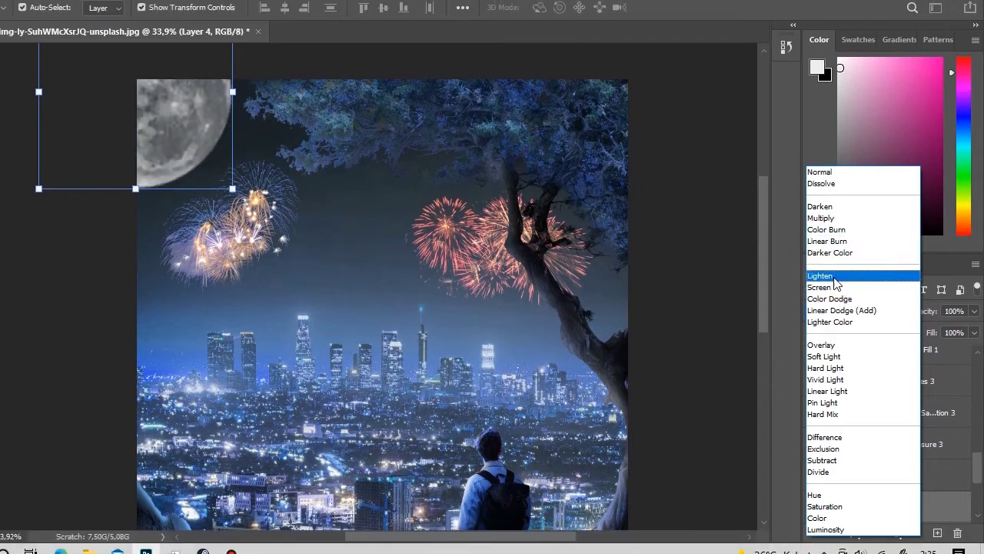
Step: Keep the moon layer, Layer 4, on Normal blend mode and select it
click(819, 311)
click(838, 301)
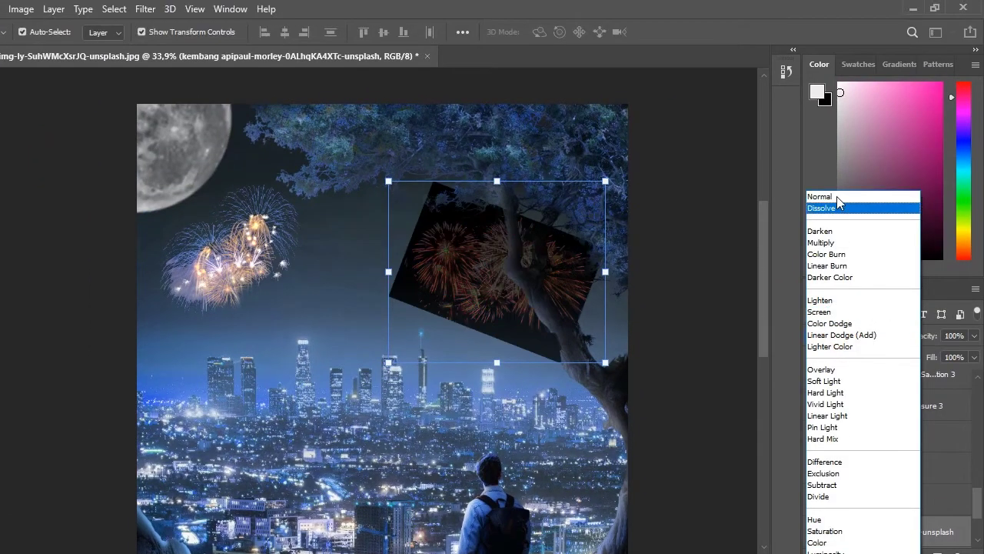
click(696, 360)
click(869, 427)
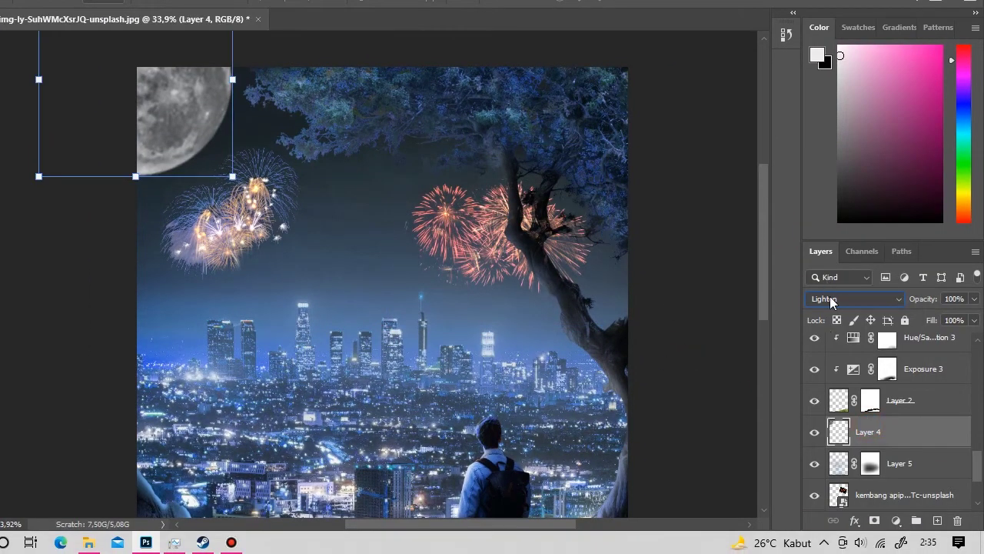
click(831, 299)
click(821, 198)
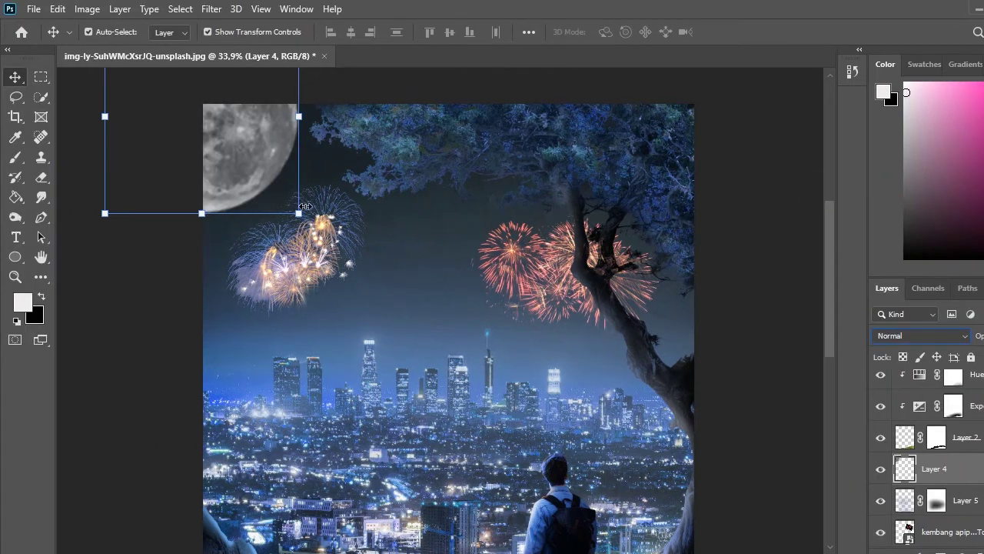
scroll(898, 457, down, 3)
scroll(898, 457, down, 2)
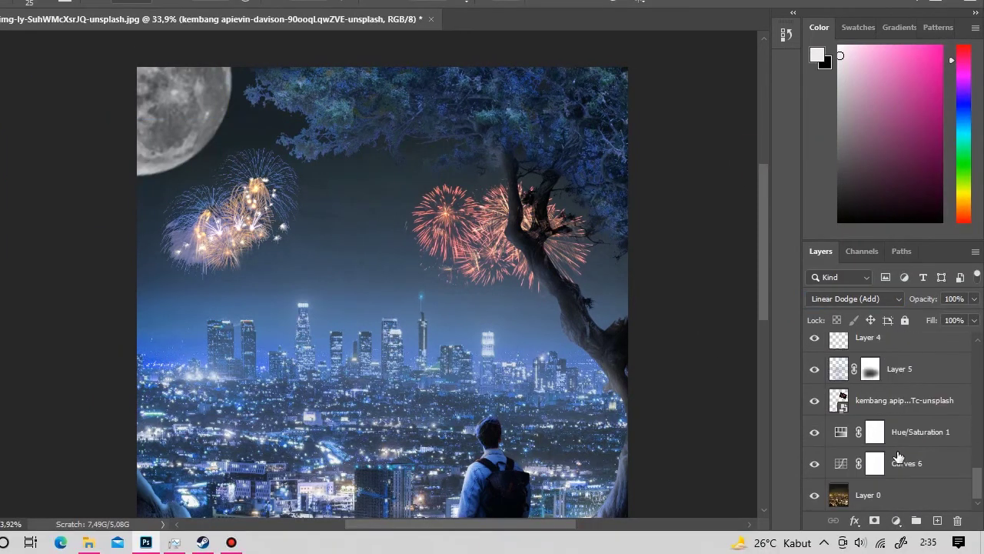
click(892, 342)
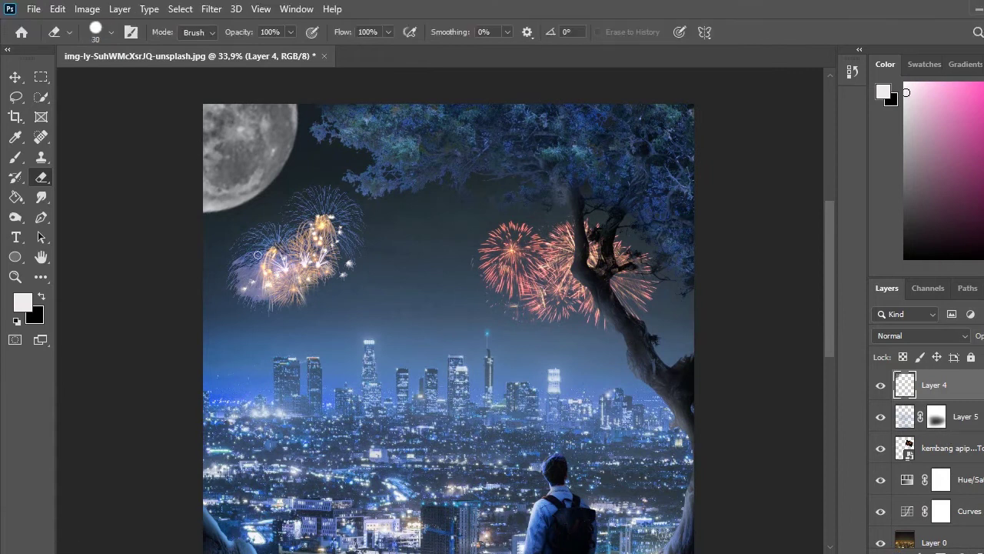
Step: Fade the moon with a soft 900 px eraser, then raise the Green curve in Curves
right_click(259, 256)
drag(450, 283, 308, 283)
click(125, 298)
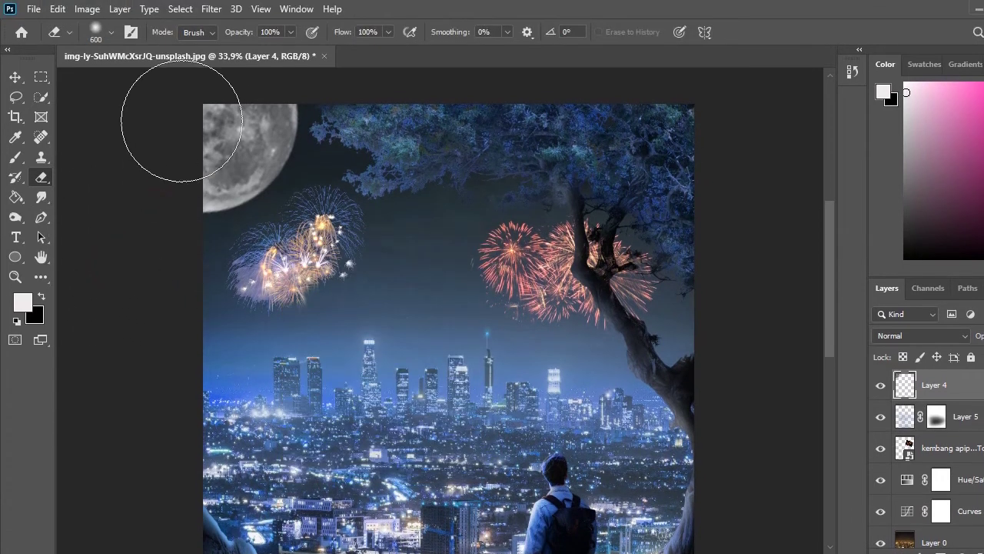
key(d)
mouse_move(196, 120)
mouse_down()
mouse_move(213, 125)
mouse_move(228, 108)
mouse_move(198, 149)
mouse_move(217, 158)
mouse_move(253, 125)
mouse_up()
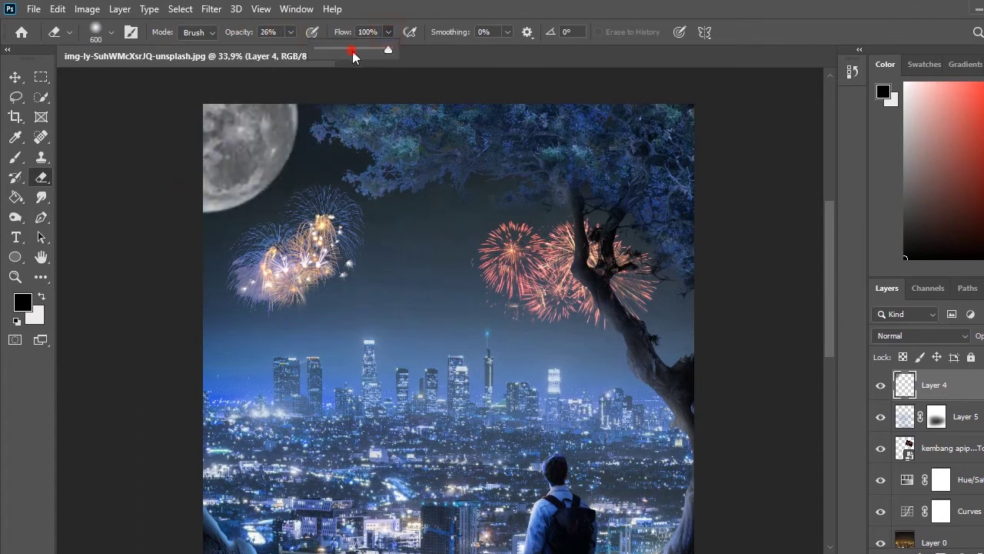
key(])
key(])
key(])
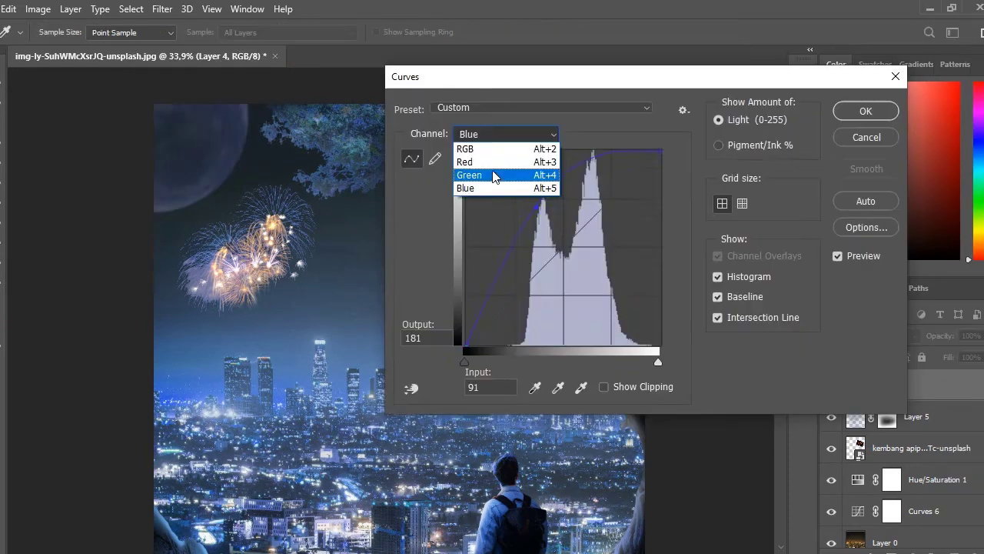
click(461, 174)
drag(556, 270, 512, 230)
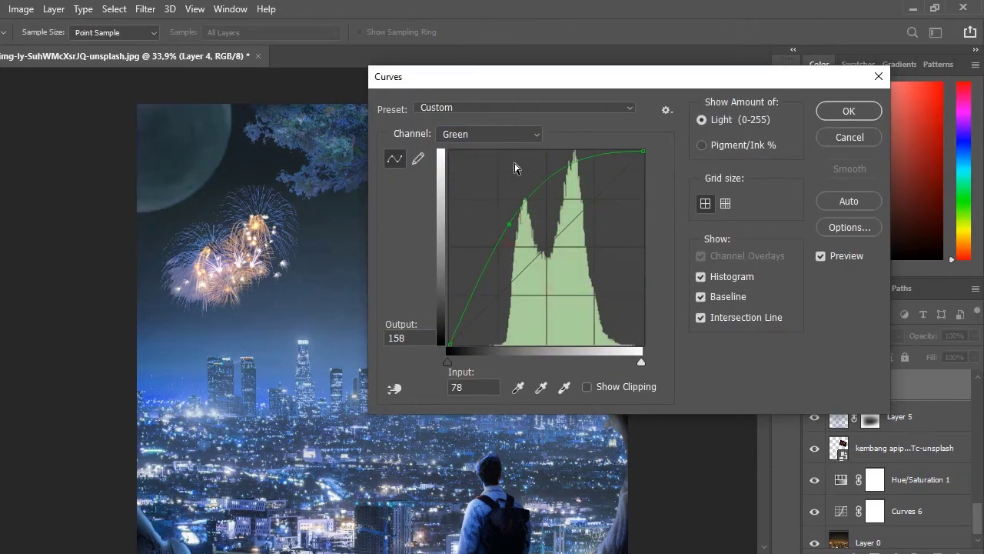
Step: Check the Red, Green and Blue curves, reshape the RGB curve, then dismiss Curves
click(507, 135)
click(492, 161)
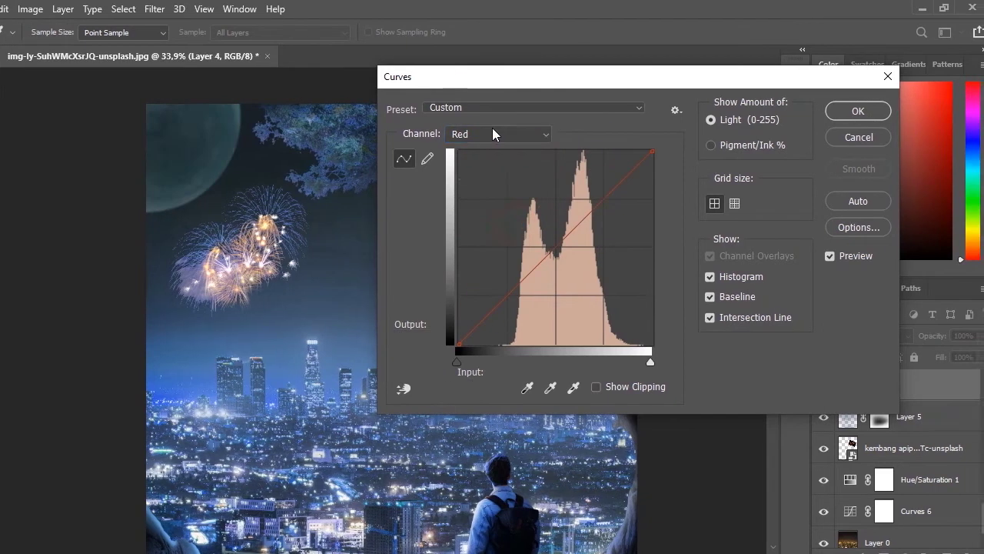
click(490, 134)
click(492, 177)
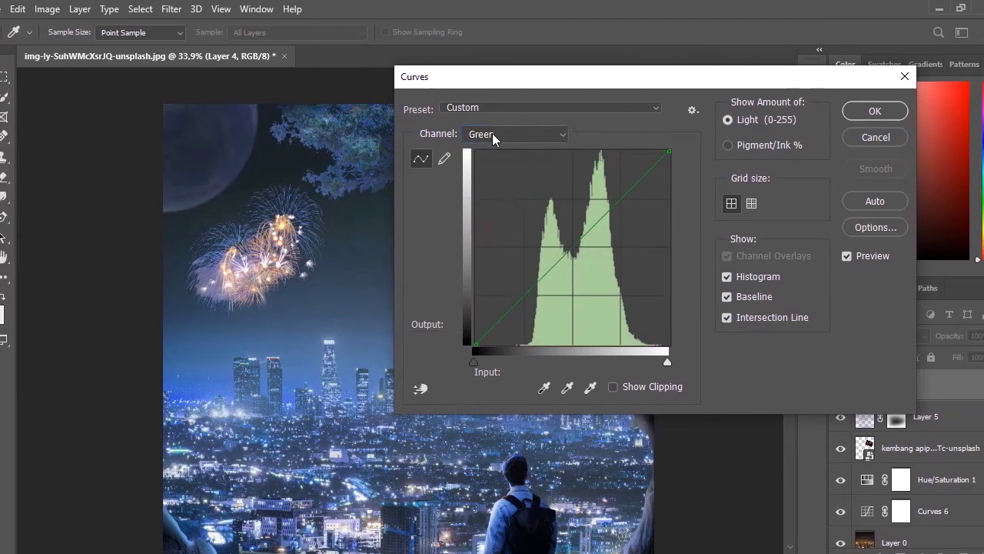
click(493, 134)
click(492, 188)
click(492, 134)
click(492, 149)
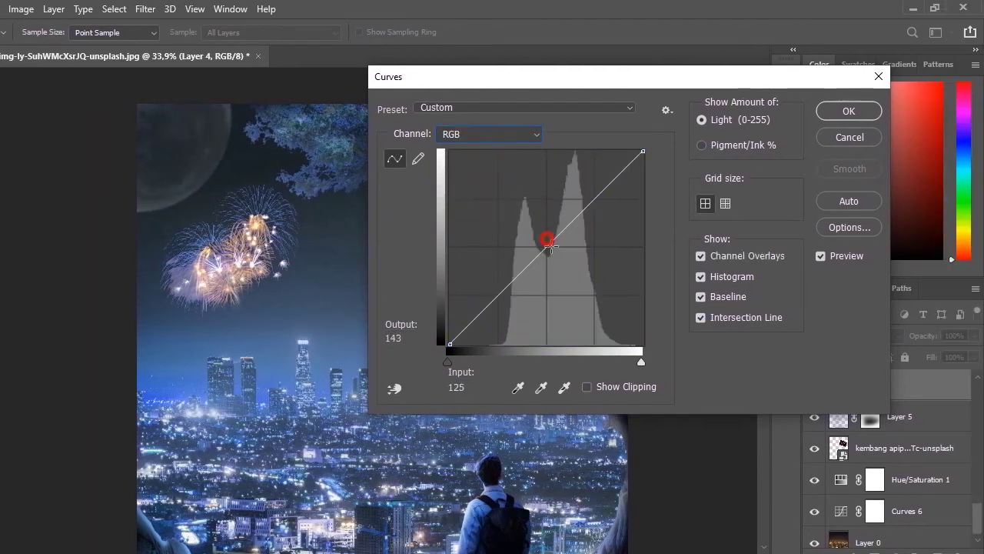
mouse_move(582, 247)
mouse_down()
mouse_move(620, 288)
mouse_move(534, 219)
mouse_up()
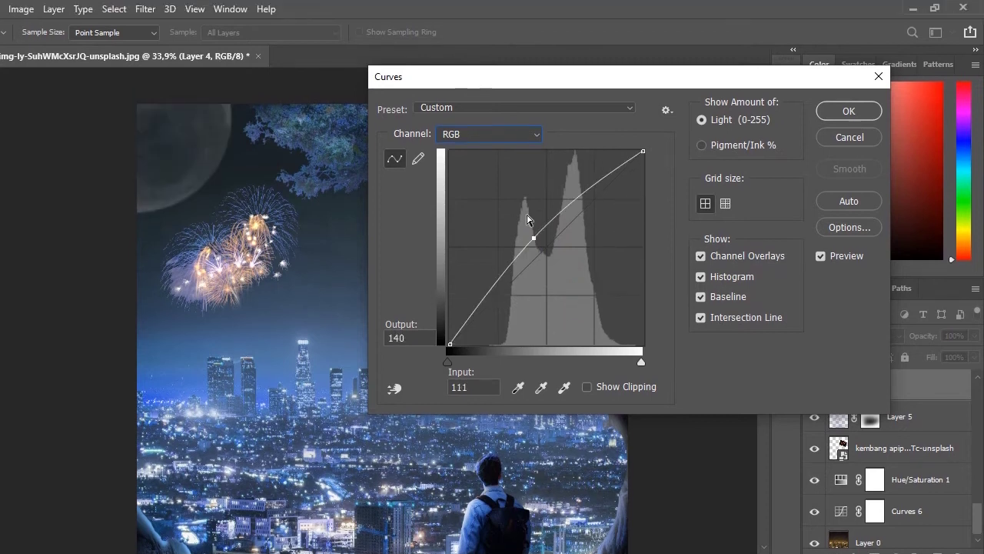
key(Escape)
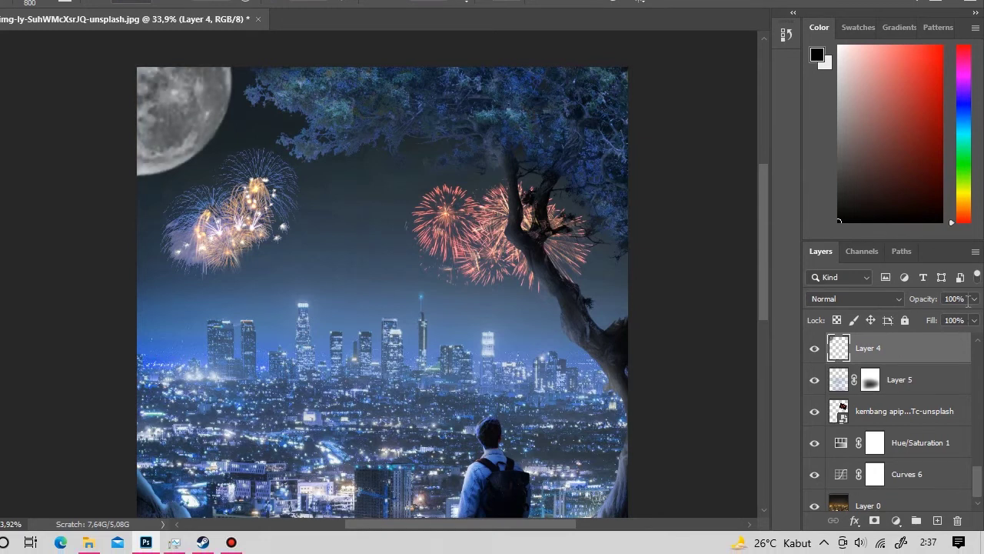
Step: Shrink the moon to a tiny disc at the sky's top-left
drag(963, 309, 961, 316)
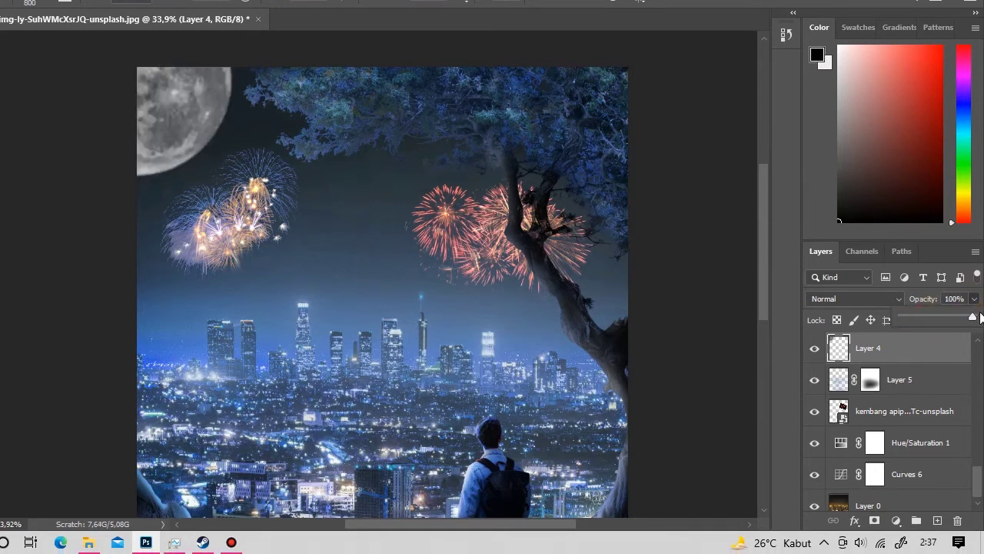
mouse_move(299, 214)
mouse_down()
mouse_move(206, 130)
mouse_move(227, 135)
mouse_up()
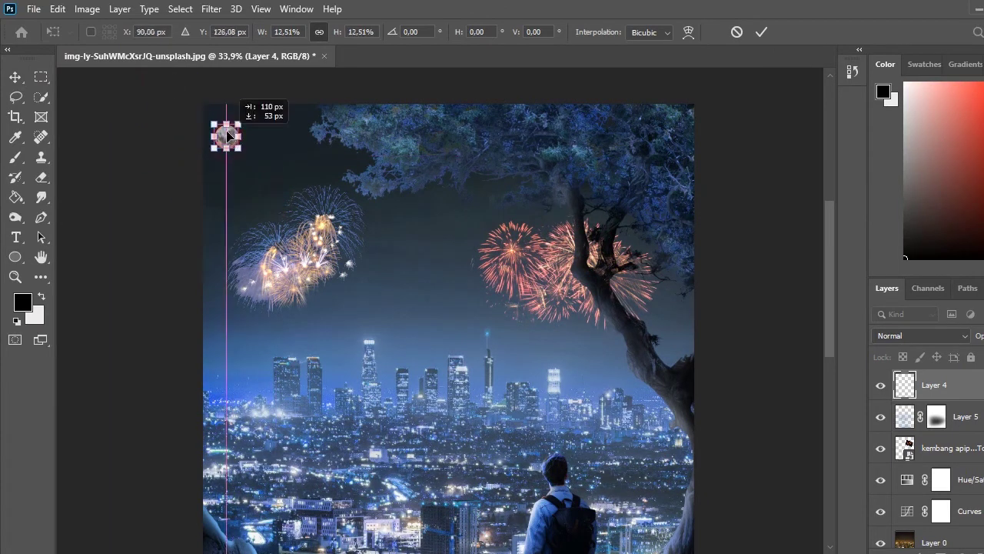
key(Return)
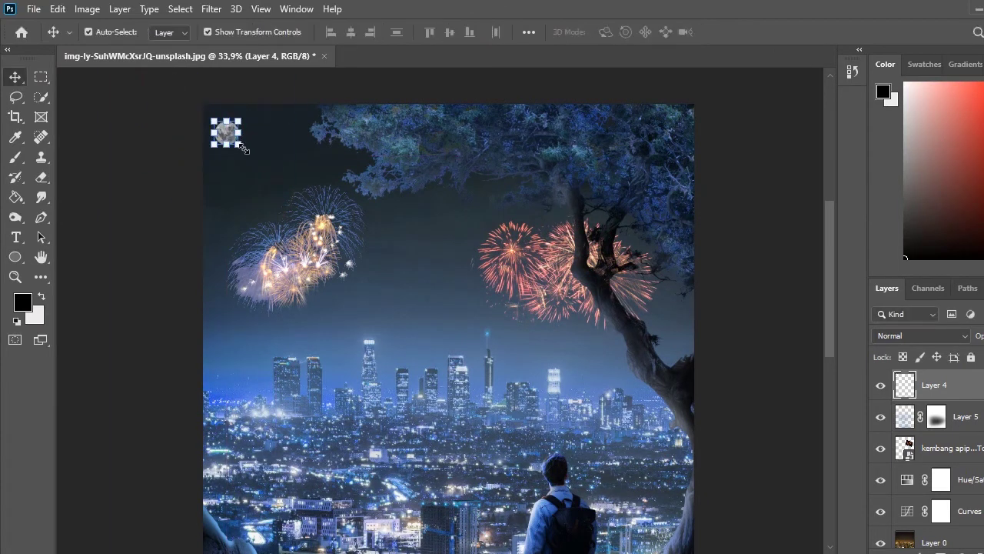
key(z)
mouse_move(169, 184)
mouse_down()
mouse_move(162, 228)
mouse_move(239, 251)
mouse_move(192, 252)
mouse_up()
Step: Try a desaturated, white Hue/Saturation on the moon, discard it, and shrink the moon slightly more
key(ctrl+u)
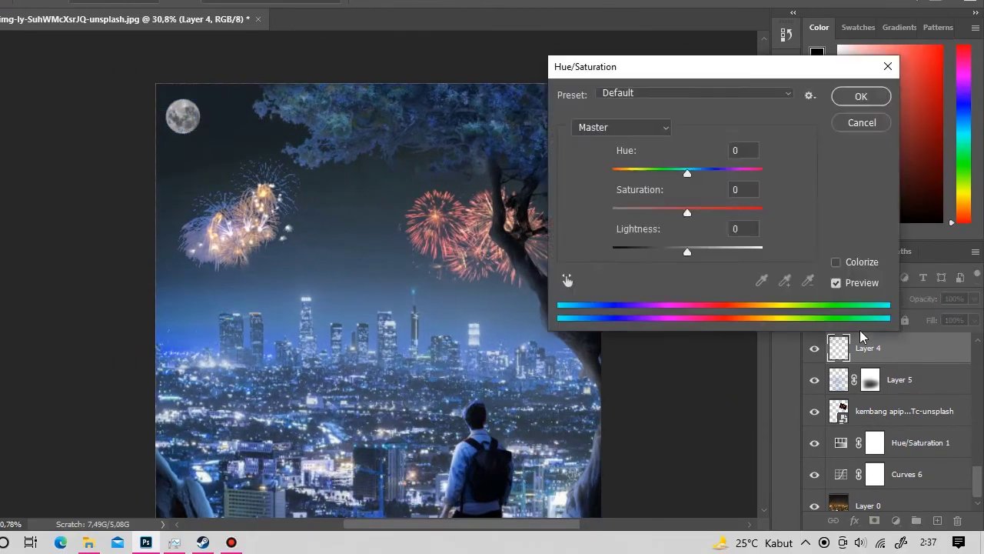
drag(687, 231, 612, 231)
drag(688, 270, 796, 257)
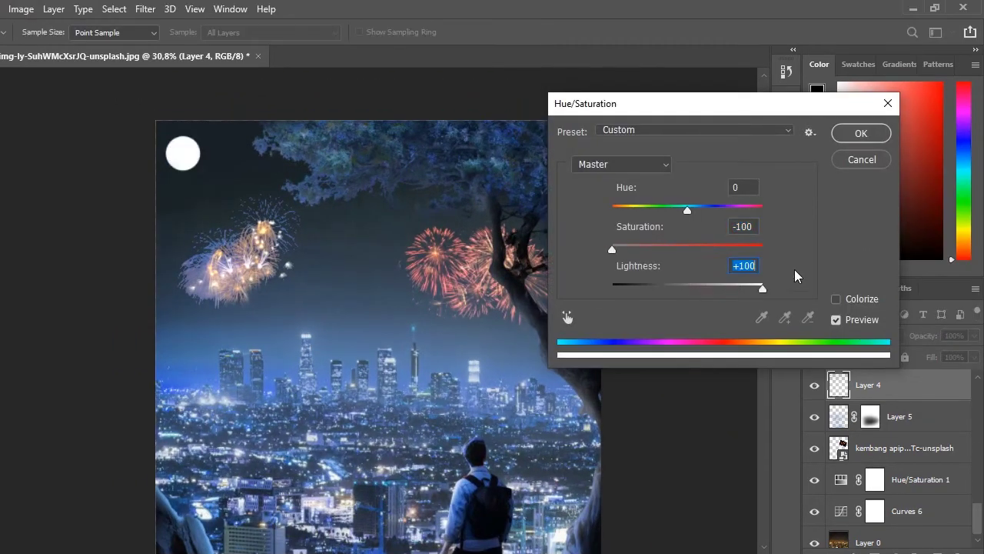
click(864, 173)
key(ctrl+t)
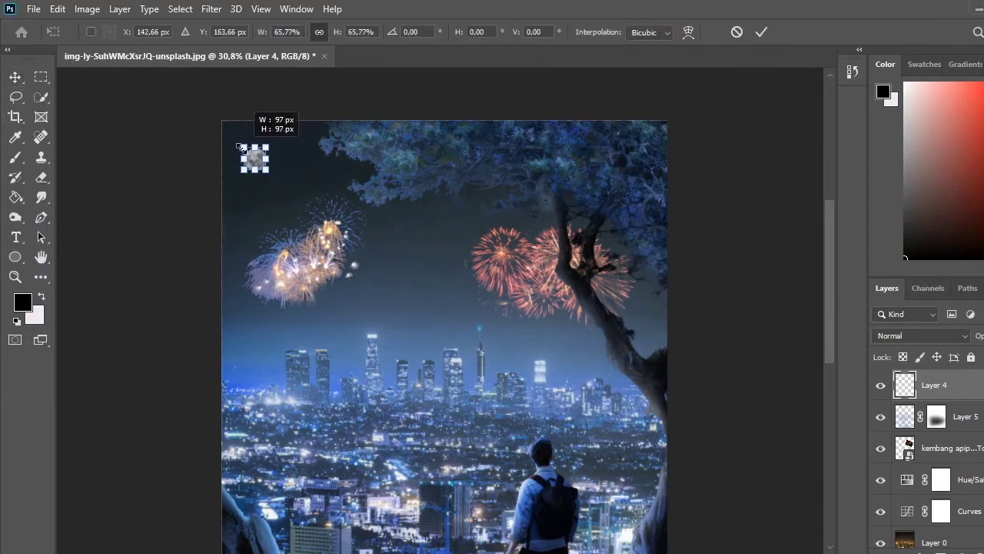
click(188, 200)
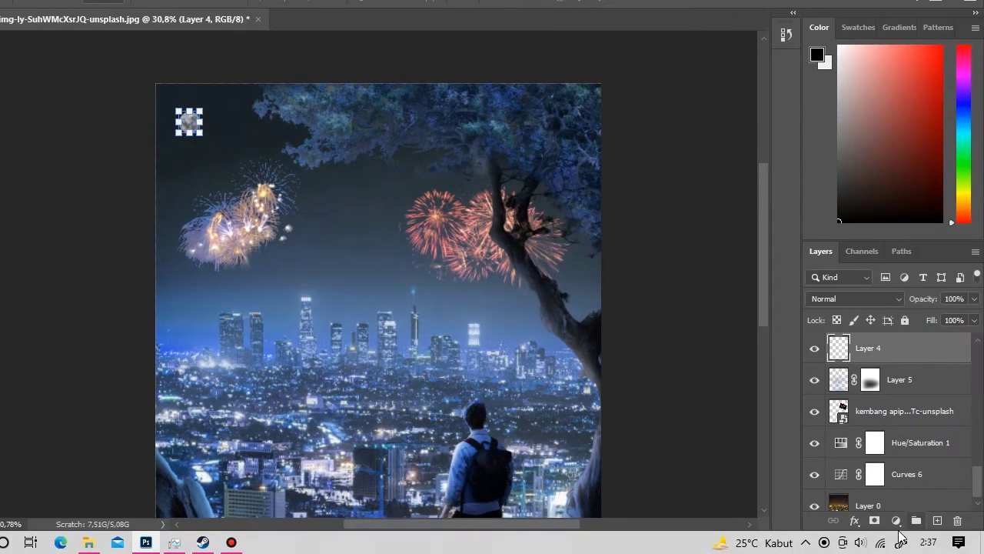
Step: Add an Exposure adjustment clipped to the moon, set to +2.03
click(896, 520)
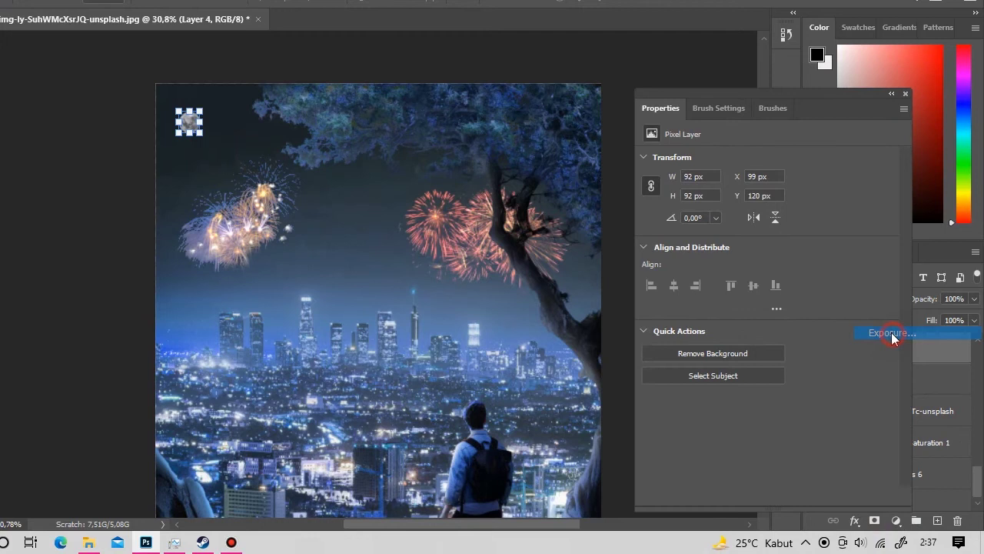
click(892, 333)
right_click(934, 385)
click(813, 282)
drag(816, 235, 804, 237)
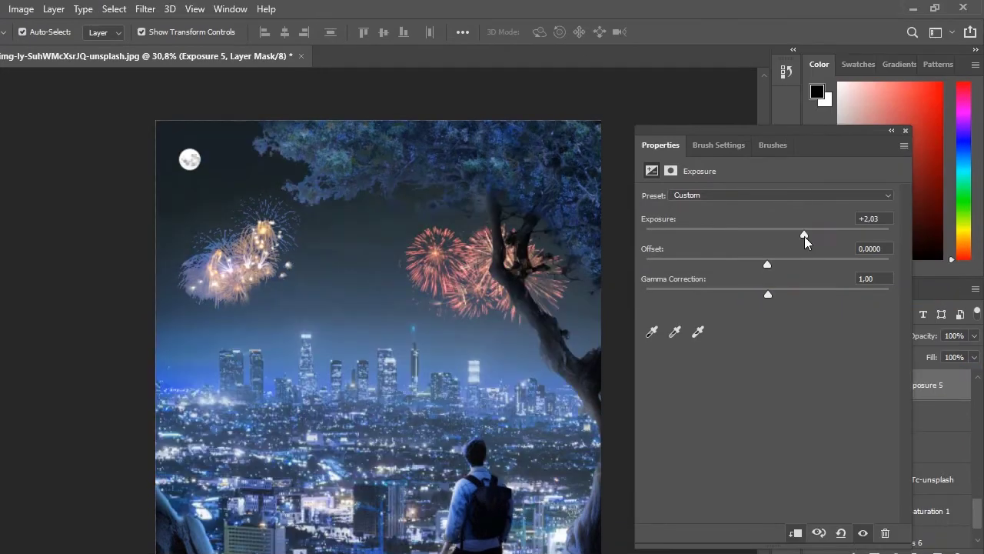
click(906, 130)
key(z)
drag(356, 277, 480, 278)
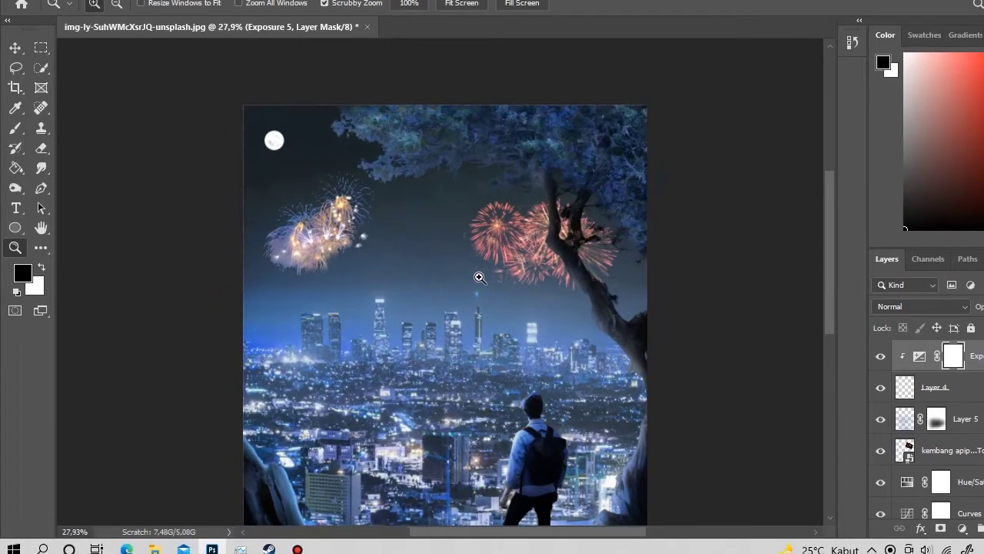
Step: Set the moon layer Layer 4 to 85% opacity and fit the image in view
click(964, 383)
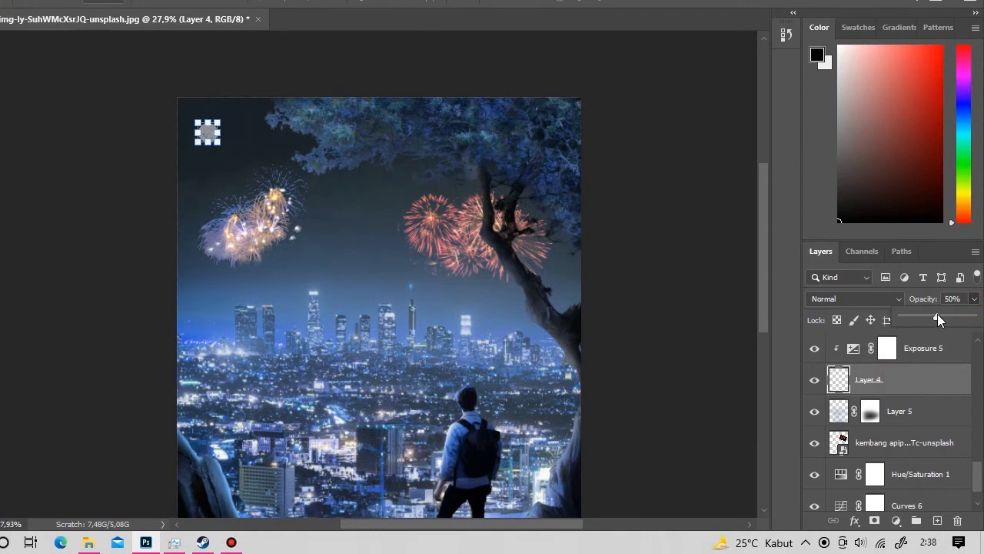
click(712, 322)
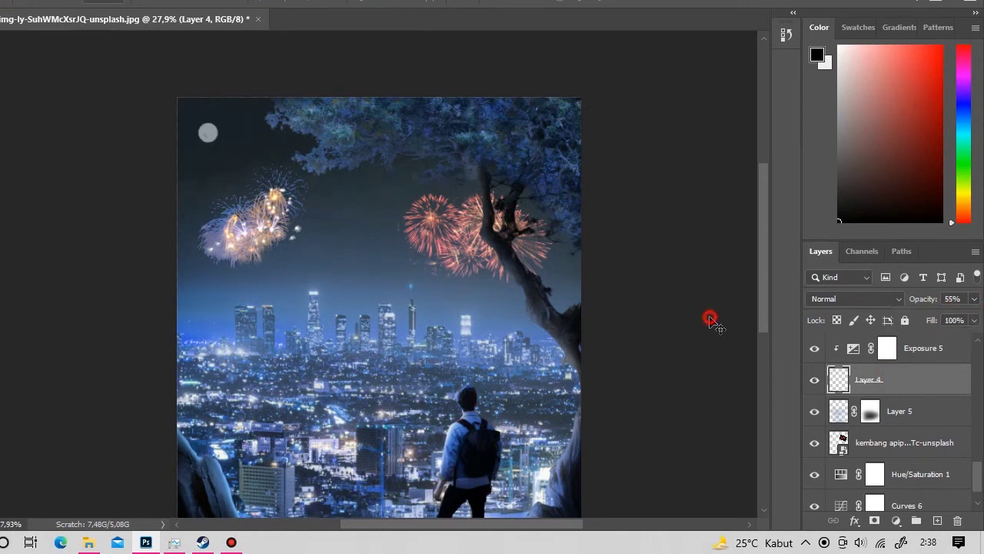
click(911, 381)
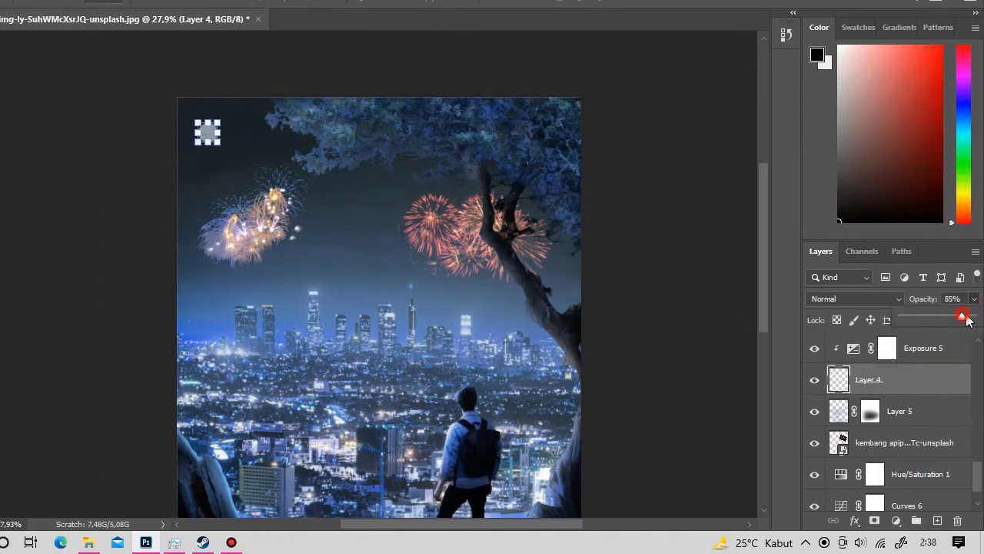
click(493, 305)
key(z)
mouse_move(287, 192)
mouse_down()
mouse_move(259, 259)
mouse_move(356, 220)
mouse_up()
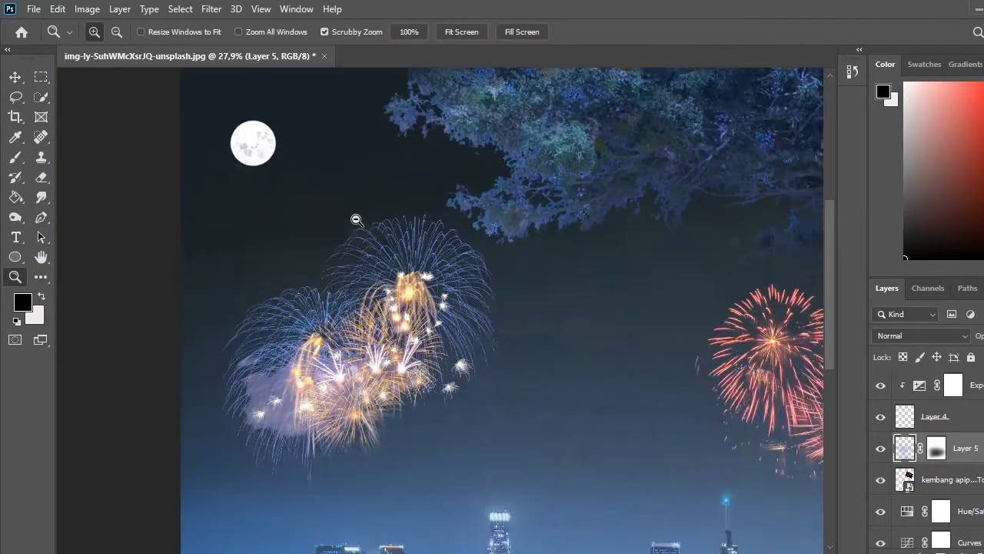
key(ctrl+0)
Step: Drag the lakeside fireworks photo from the mentahan ps folder into the composition
click(896, 412)
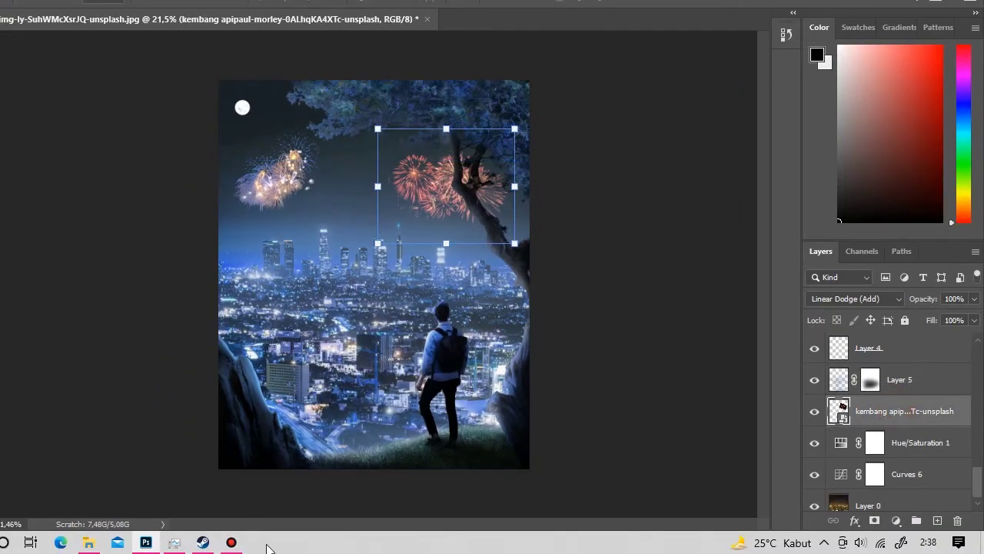
click(155, 542)
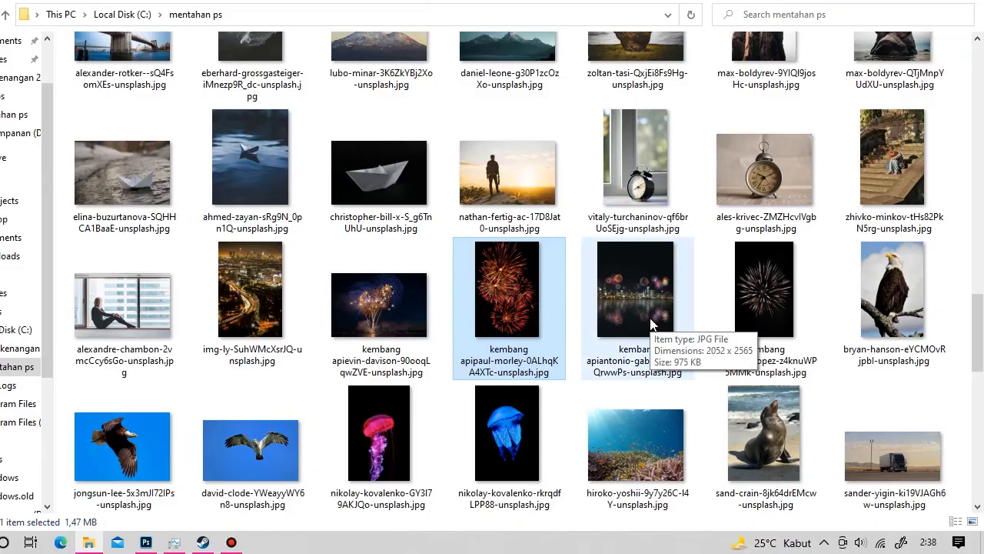
drag(651, 323, 413, 387)
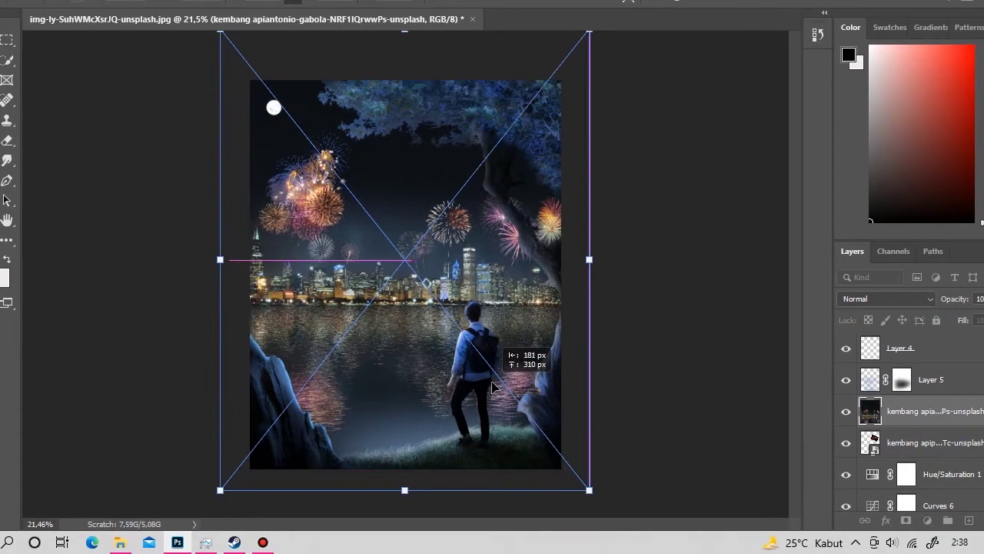
Step: Scale the placed kembang apiantonio-gabola photo to cover the whole canvas
drag(434, 382, 493, 378)
key(Return)
key(z)
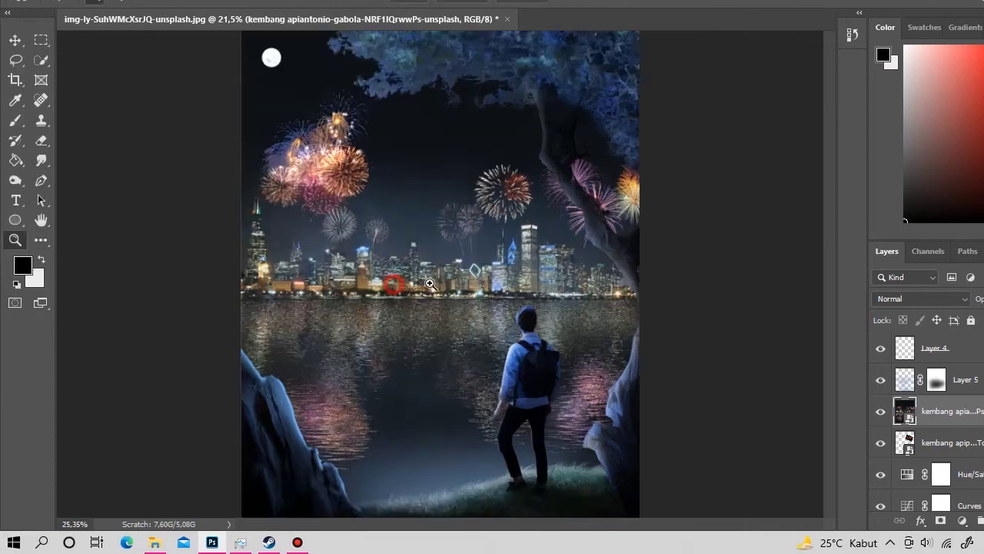
drag(340, 301, 432, 296)
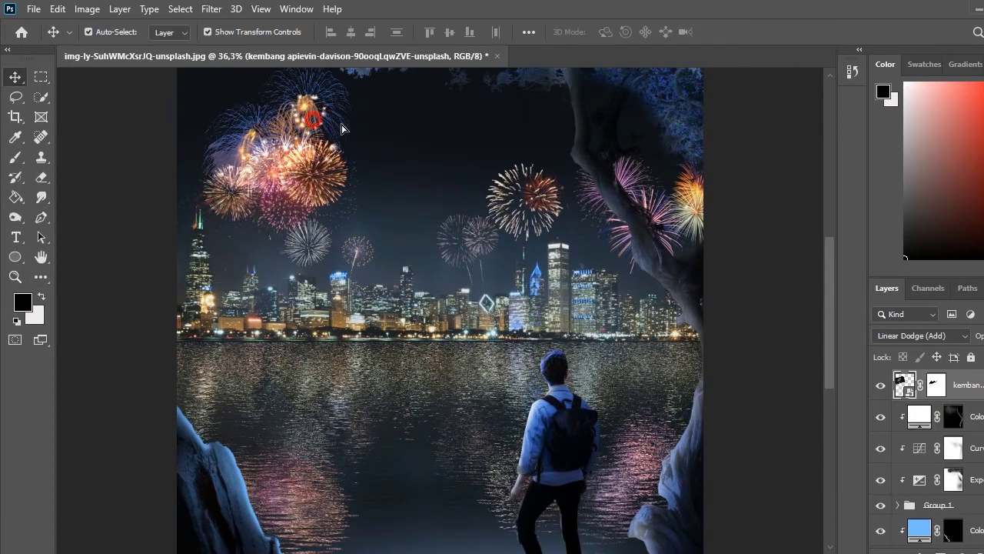
Step: Shrink the golden fireworks burst to 62.77% and move it over the skyline
mouse_move(322, 123)
mouse_down()
mouse_move(457, 143)
mouse_move(462, 135)
mouse_up()
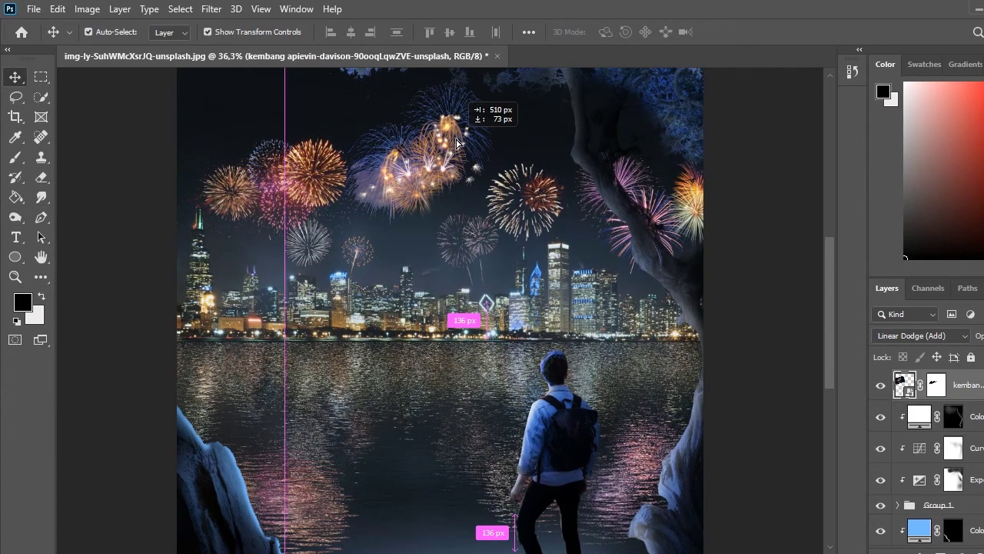
key(ctrl+t)
drag(593, 87, 477, 183)
drag(396, 241, 443, 236)
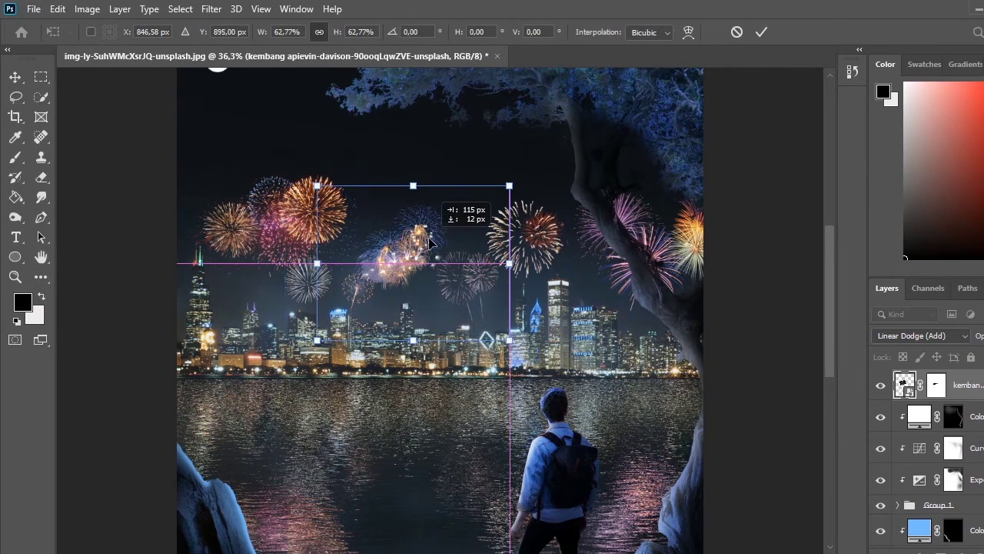
key(Return)
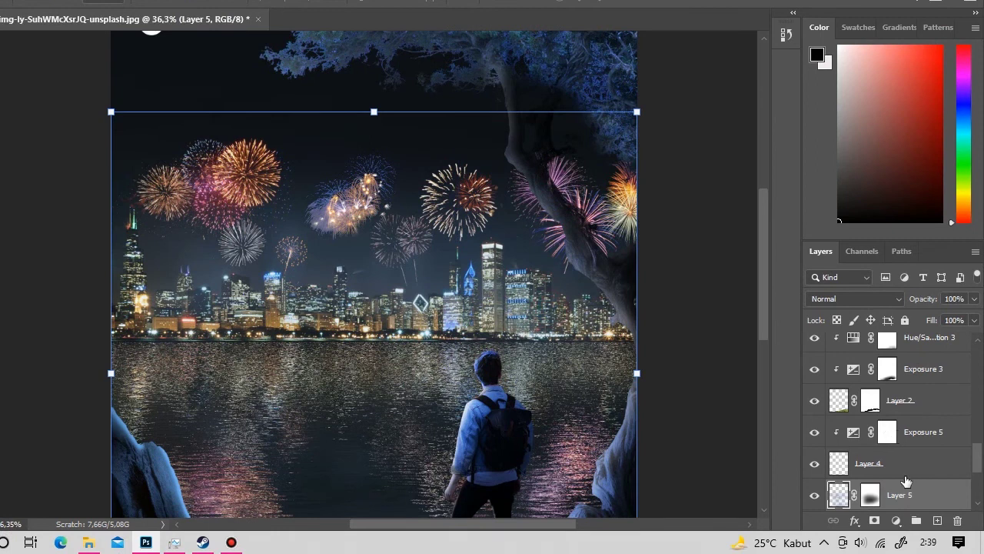
Step: Select the lakeside photo's layer mask with the Brush tool active
key(b)
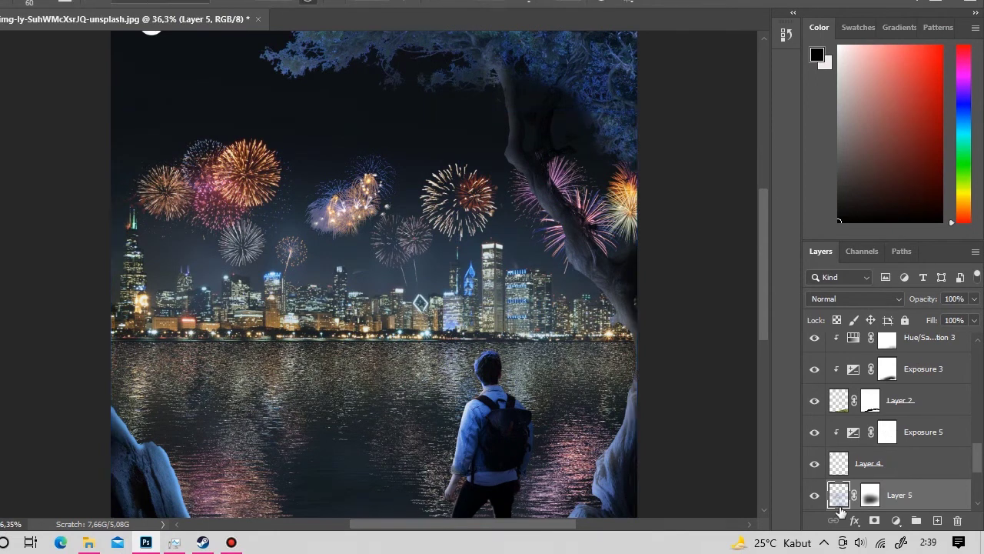
scroll(896, 462, down, 2)
click(870, 463)
scroll(552, 393, down, 3)
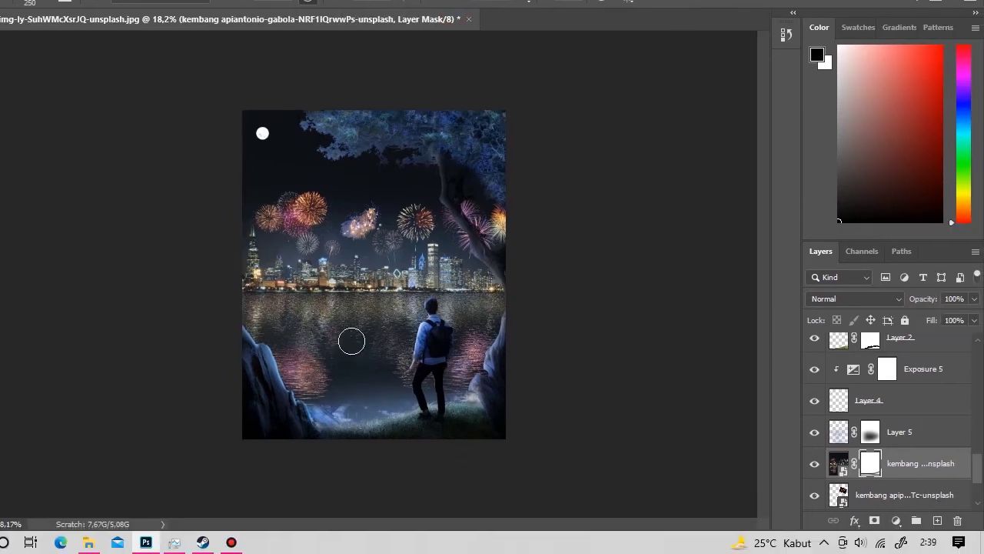
Step: Mask out the lake and skyline of the new photo and blend it with Linear Dodge (Add)
drag(351, 341, 246, 257)
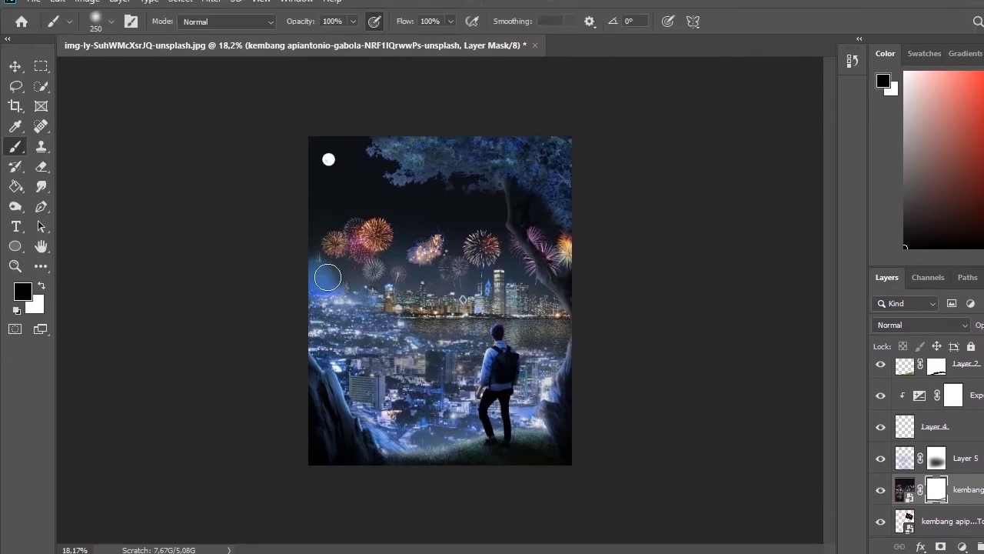
mouse_move(312, 278)
mouse_down()
mouse_move(452, 285)
mouse_move(348, 280)
mouse_move(389, 301)
mouse_move(348, 282)
mouse_up()
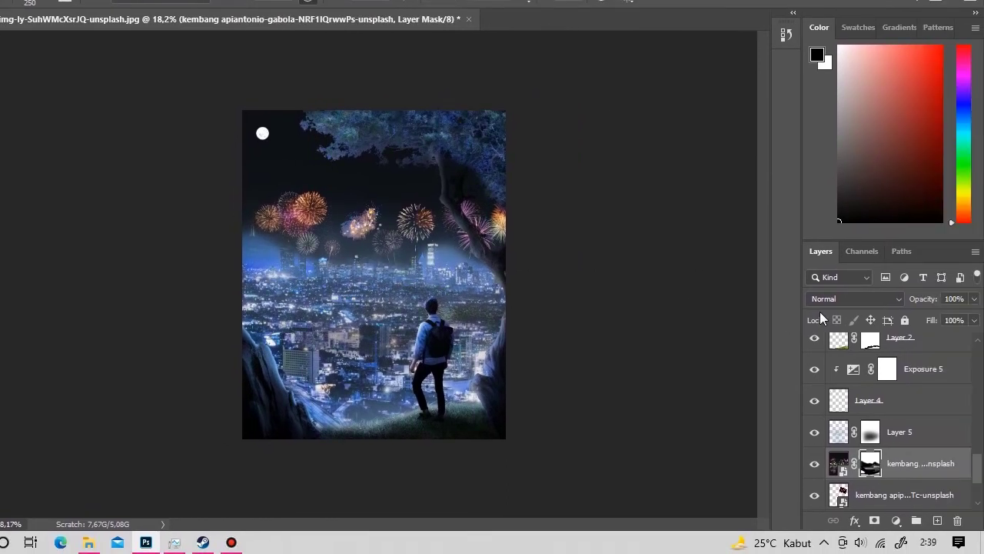
click(829, 300)
click(830, 299)
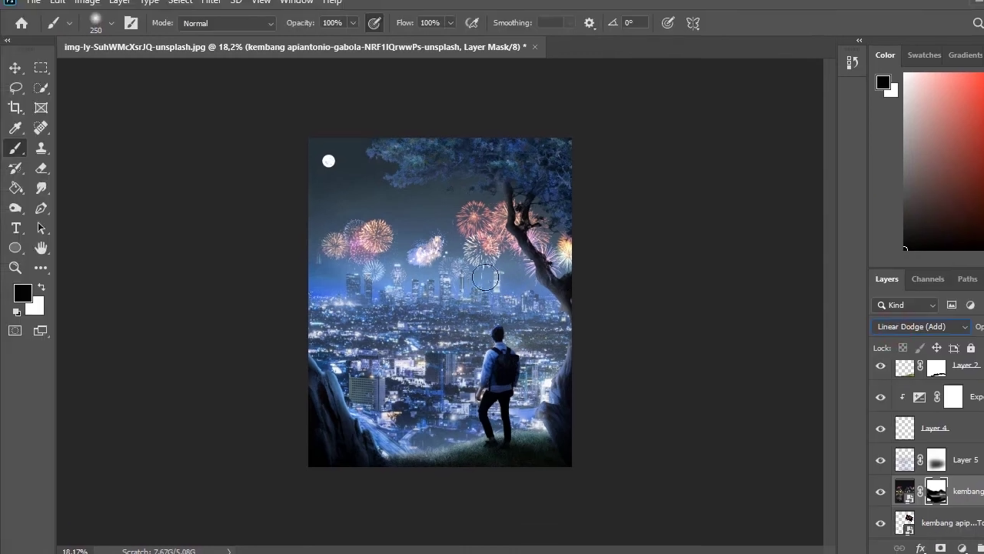
key(z)
click(463, 245)
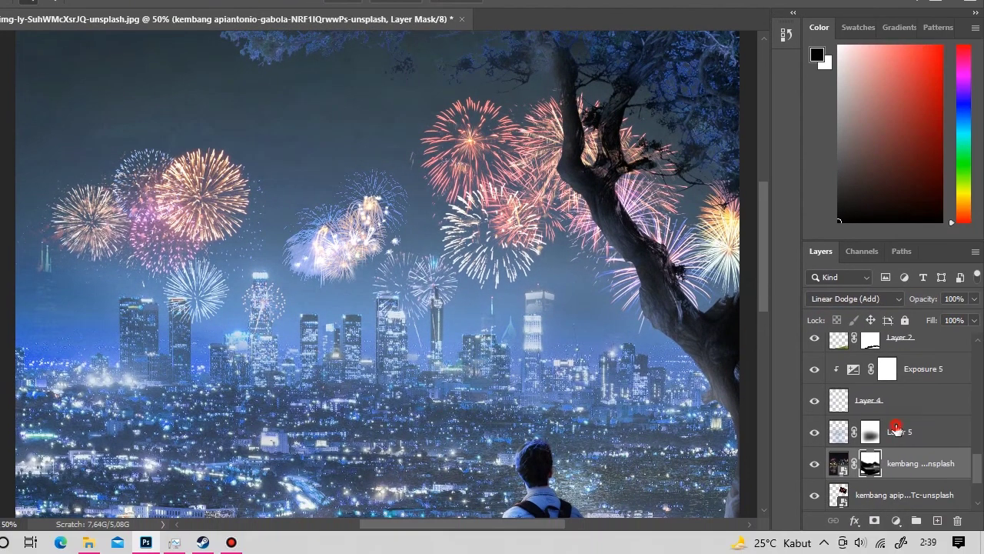
Step: Raise the central golden firework layer higher in the sky
click(896, 429)
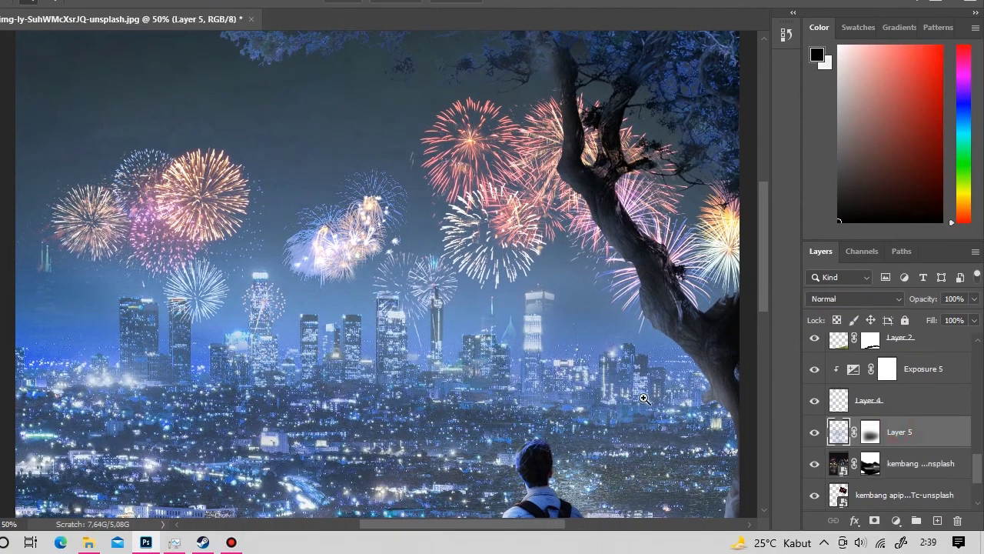
key(v)
click(346, 254)
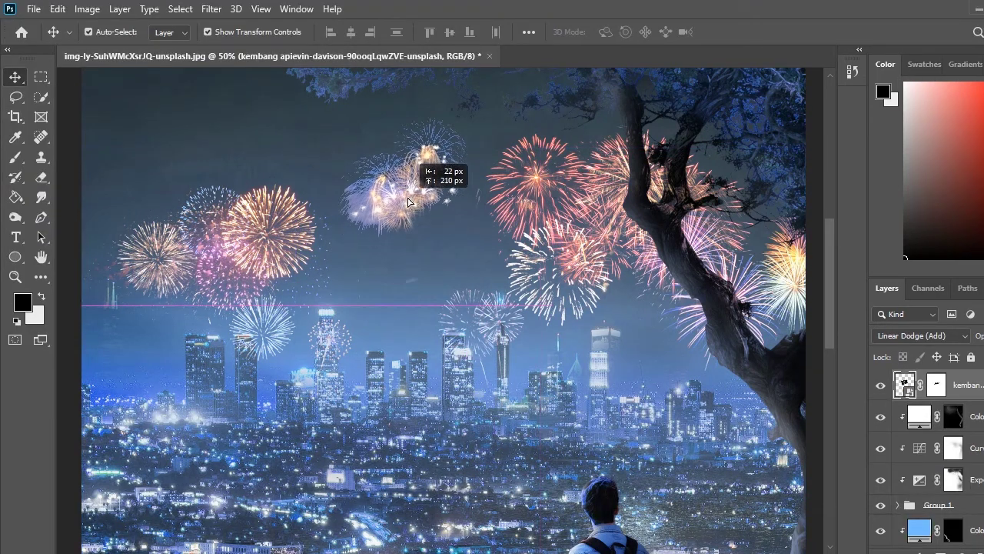
mouse_move(415, 283)
mouse_down()
mouse_move(413, 222)
mouse_move(301, 327)
mouse_move(492, 274)
mouse_up()
key(alt+bracketleft)
key(z)
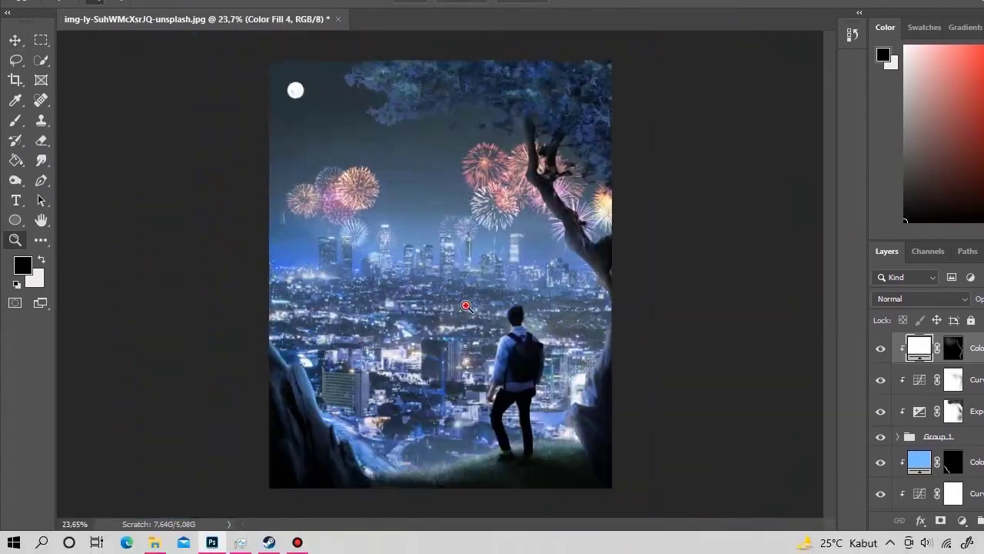